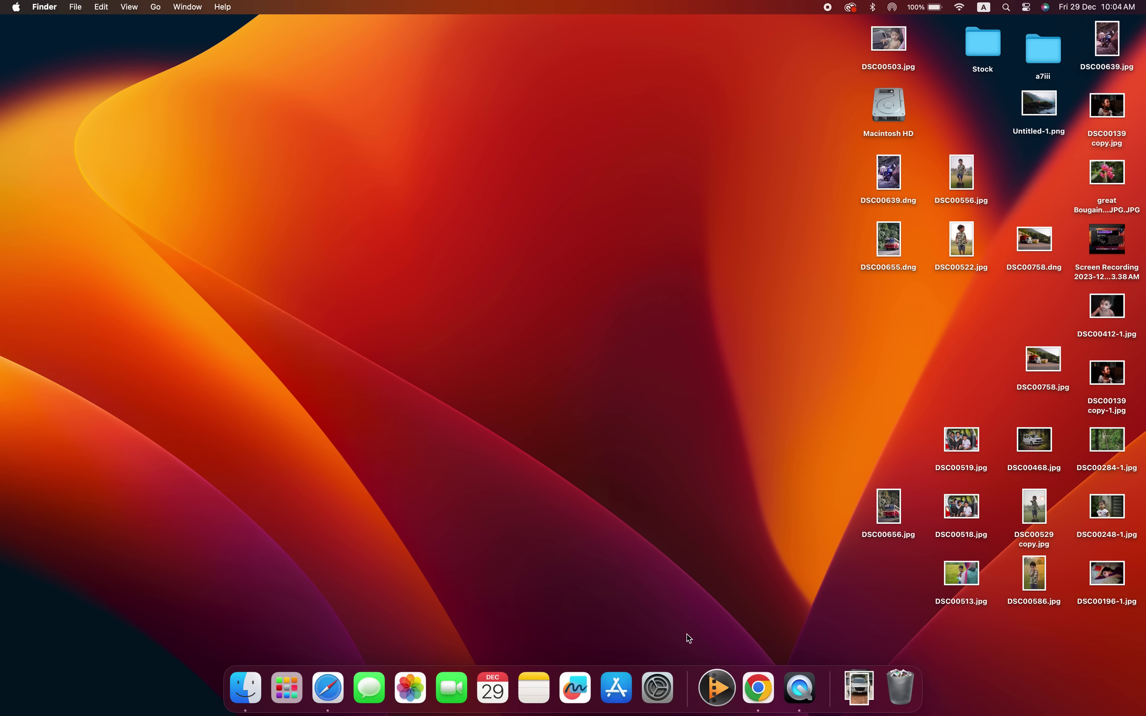
Step: Launch Adobe Photoshop 2024 from the second page of Launchpad
{"action": "left_click", "coordinate": [286, 686]}
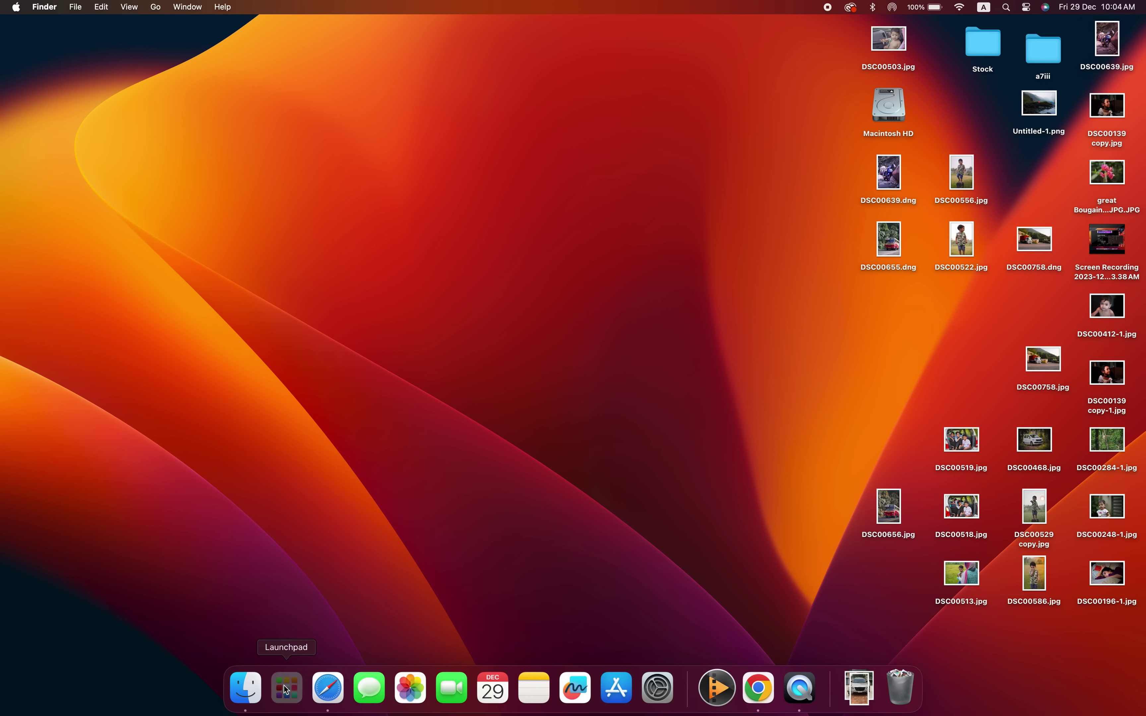
{"action": "scroll", "coordinate": [503, 621], "scroll_direction": "right", "scroll_amount": 3}
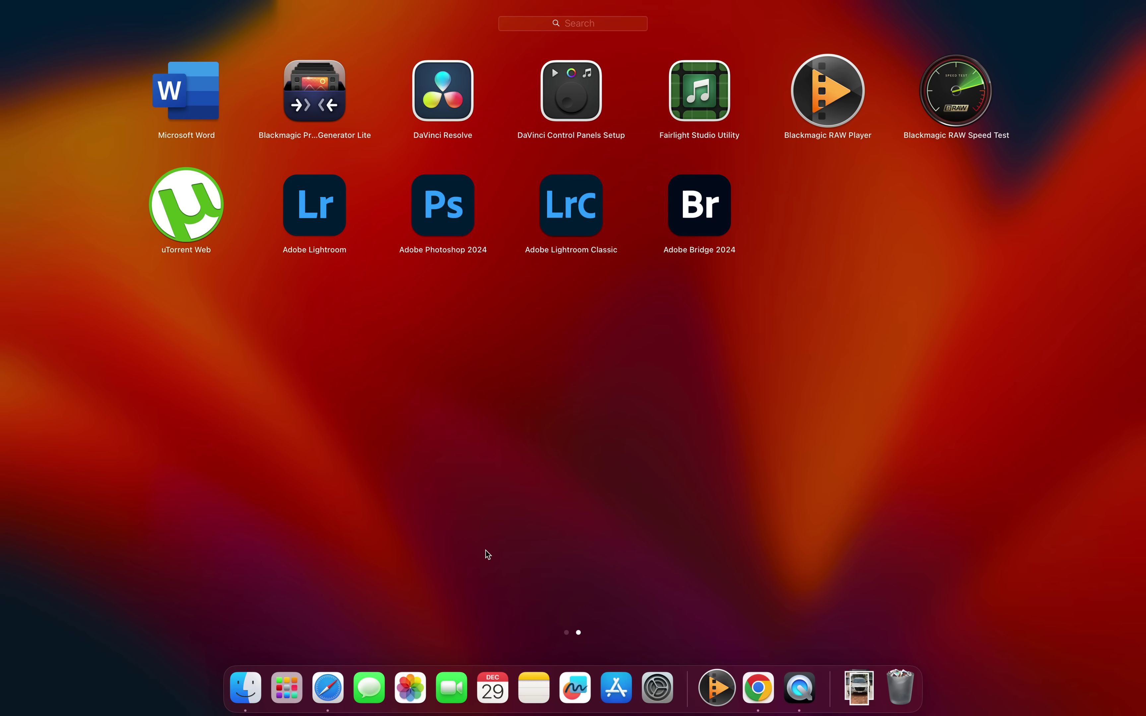
{"action": "left_click", "coordinate": [445, 214]}
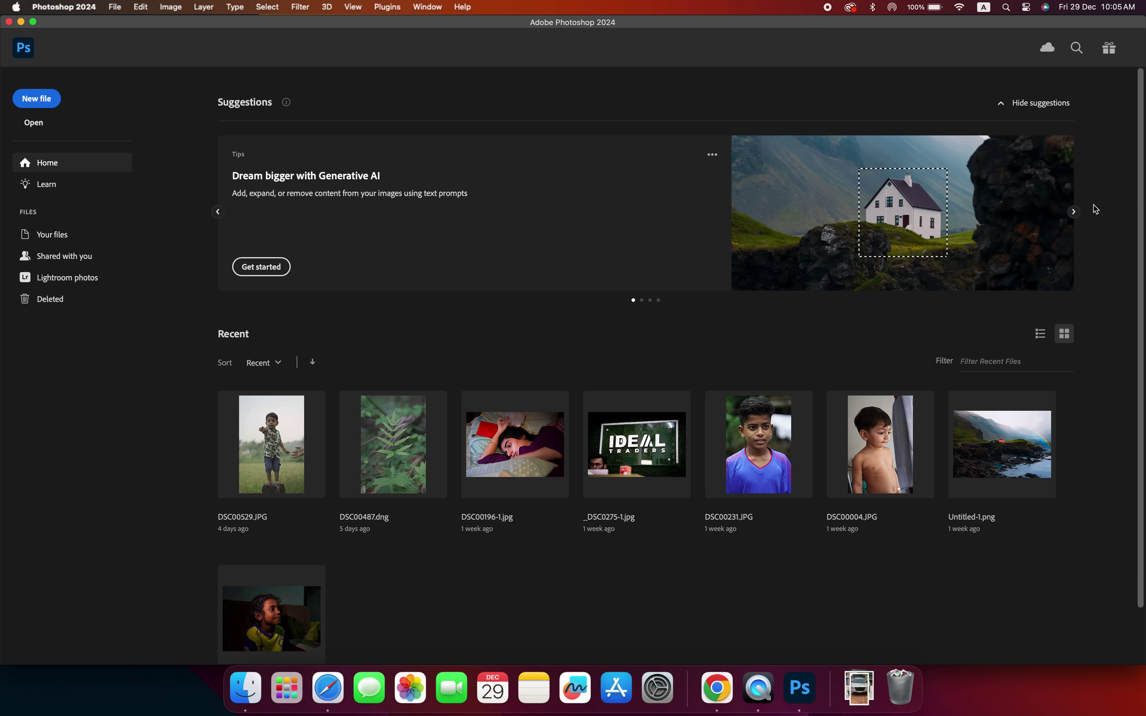
Step: Browse the suggestion tips, sort recent files by name, and show them as a list
{"action": "left_click", "coordinate": [1075, 212]}
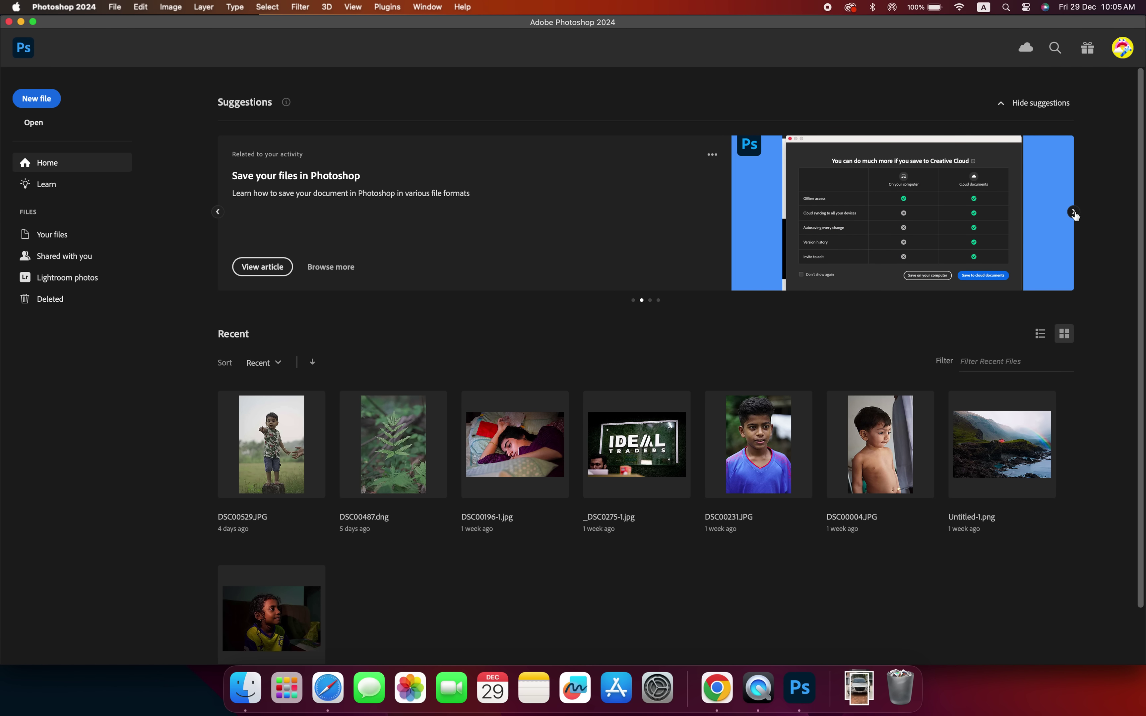
{"action": "left_click", "coordinate": [1074, 213]}
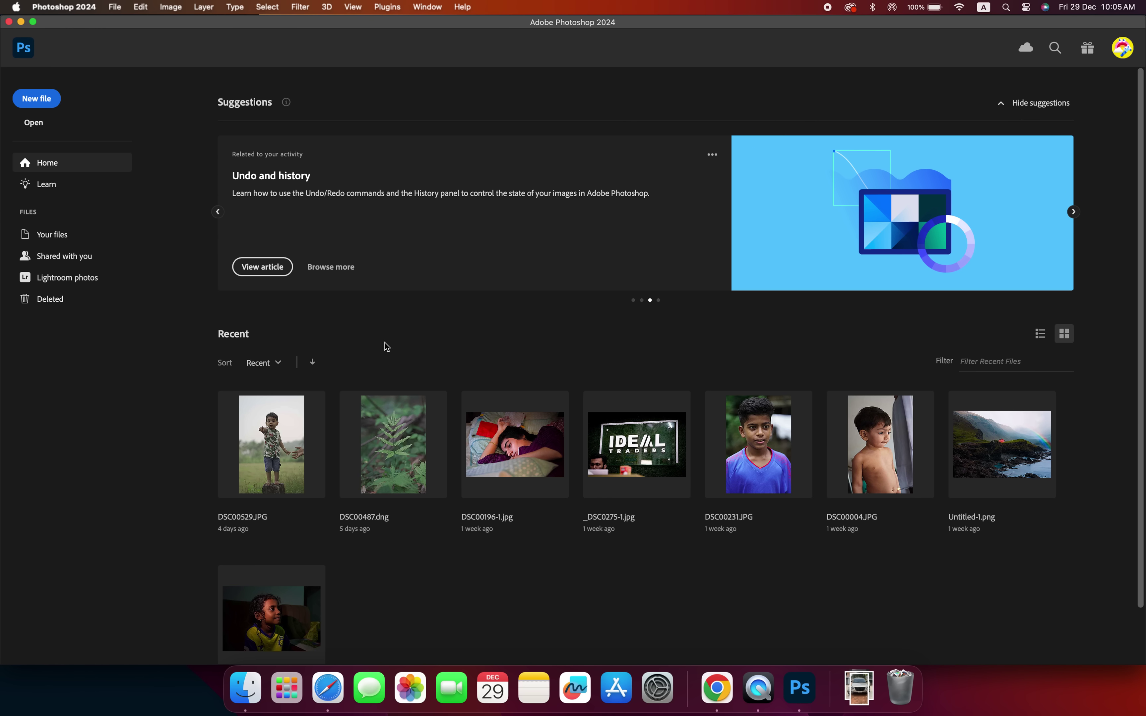
{"action": "left_click", "coordinate": [277, 364]}
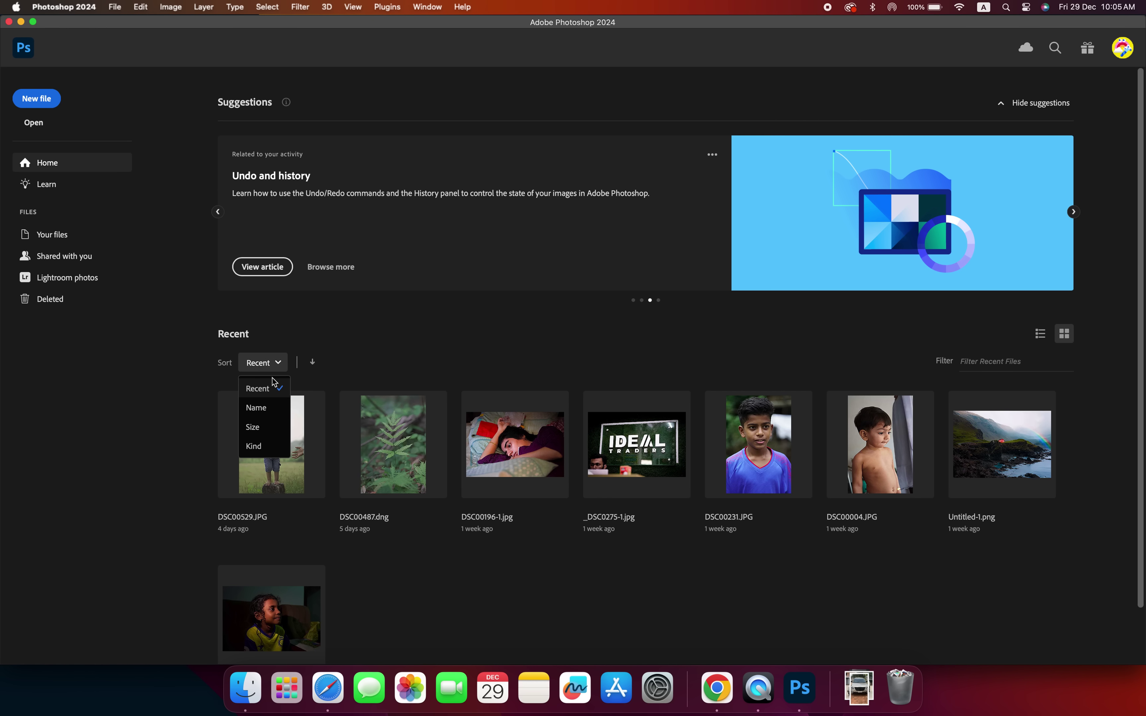
{"action": "left_click", "coordinate": [265, 408]}
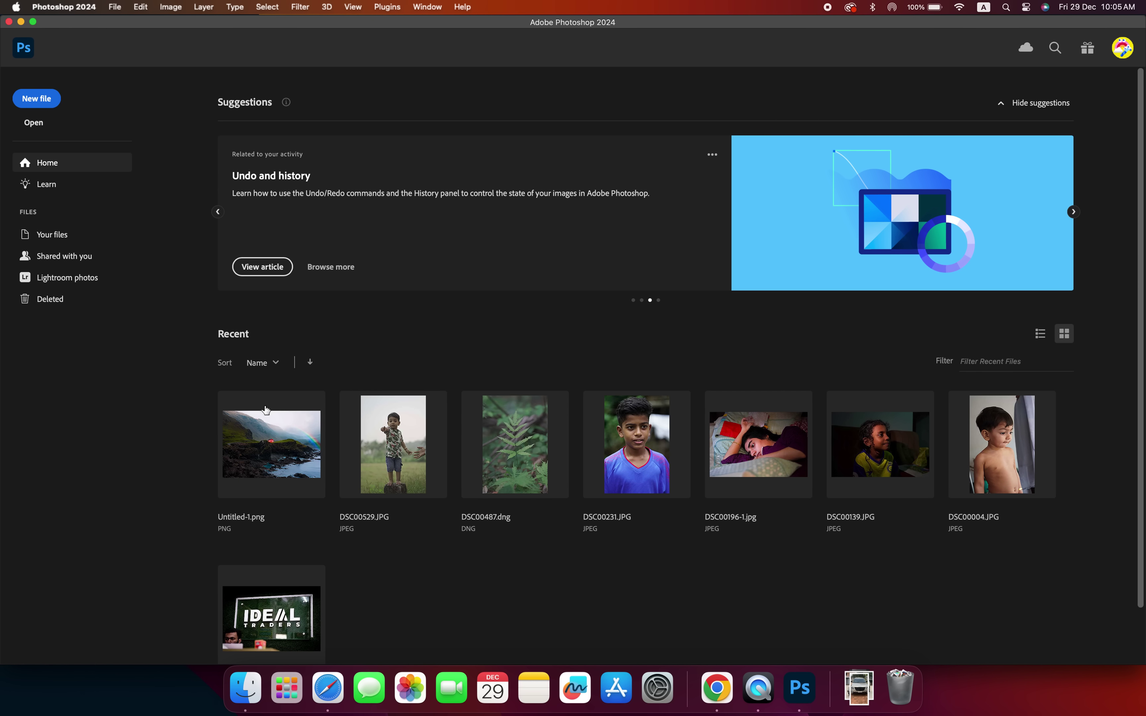
{"action": "left_click", "coordinate": [277, 365]}
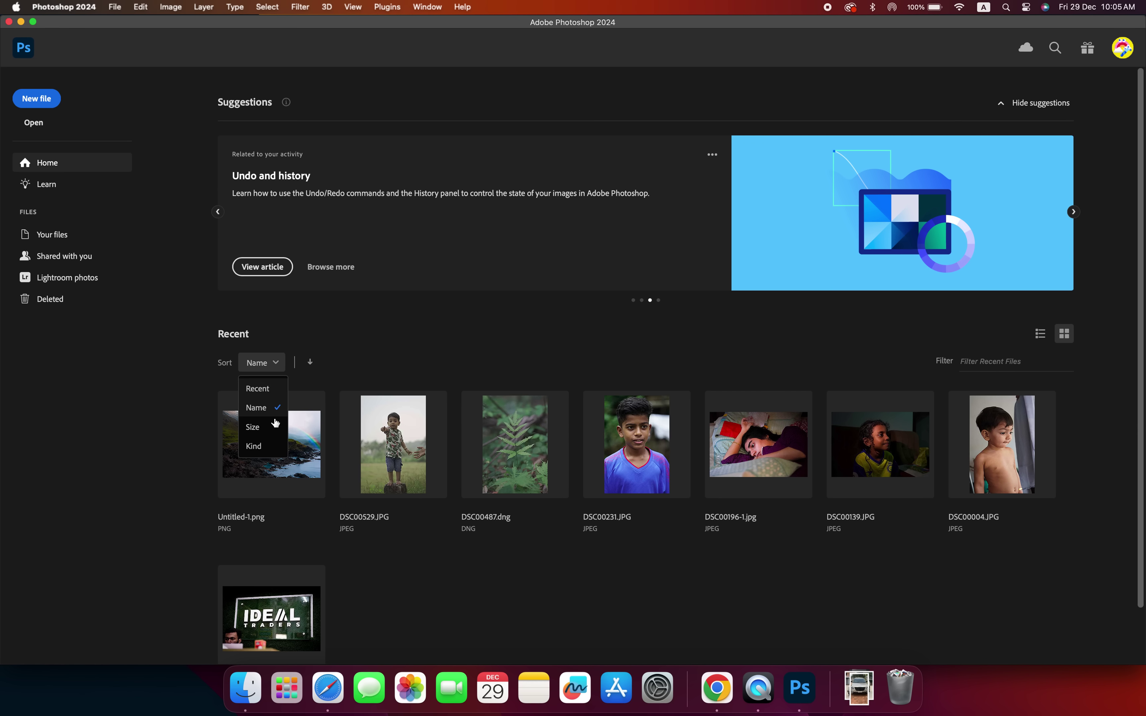
{"action": "left_click", "coordinate": [320, 361]}
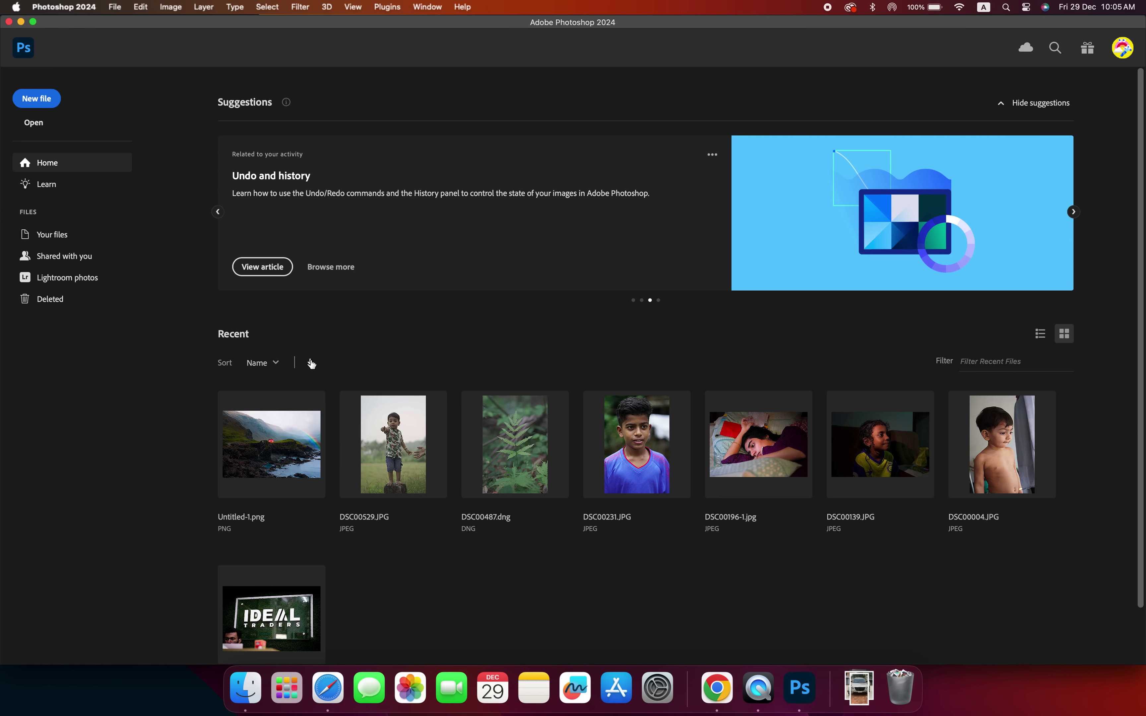
{"action": "left_click", "coordinate": [310, 361]}
{"action": "left_click", "coordinate": [310, 362]}
{"action": "left_click", "coordinate": [1038, 333]}
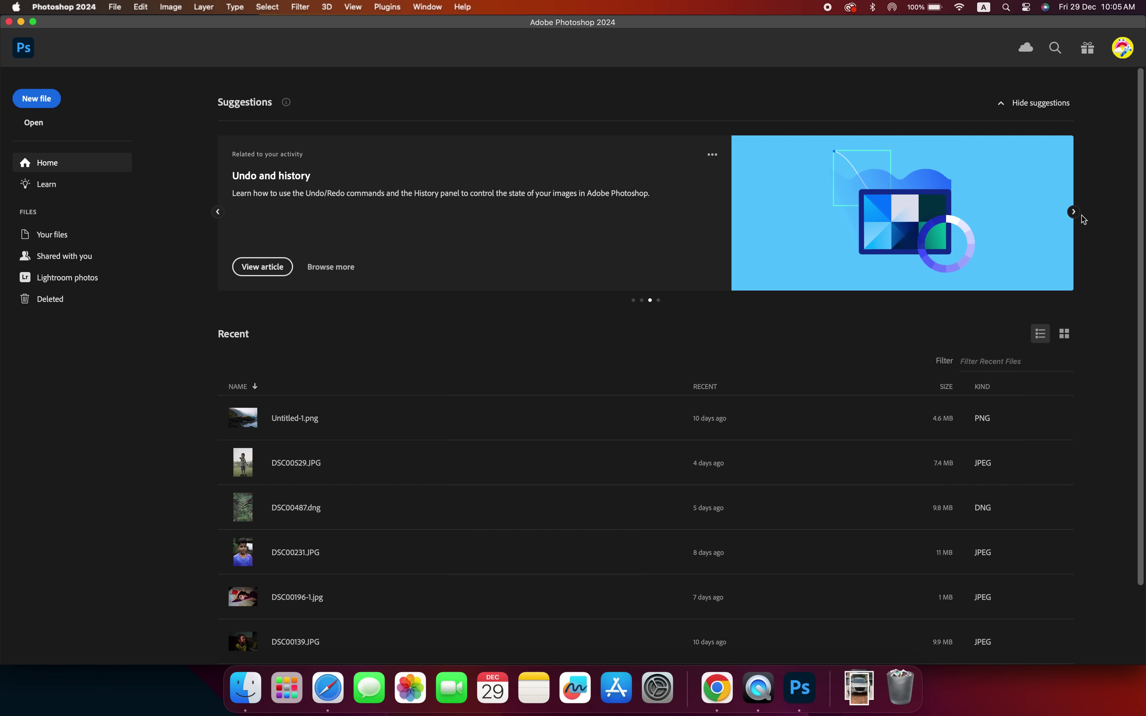
Step: Start the Generative AI tip from the Suggestions carousel
{"action": "left_click", "coordinate": [1074, 212]}
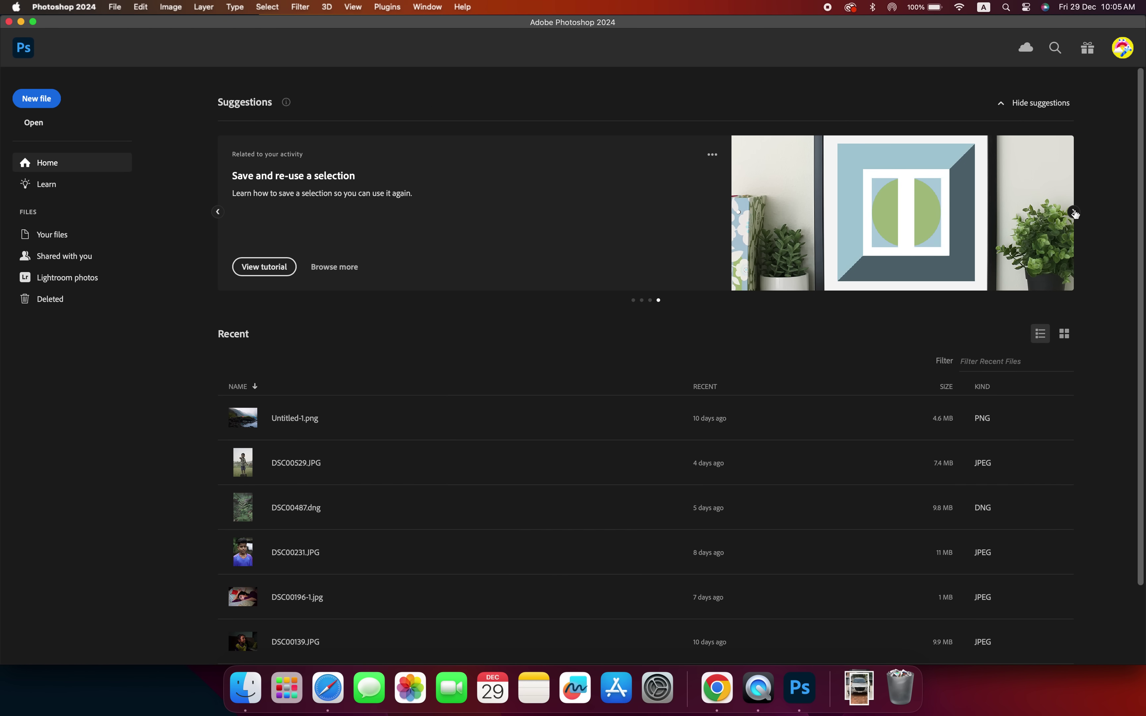
{"action": "left_click", "coordinate": [1074, 212]}
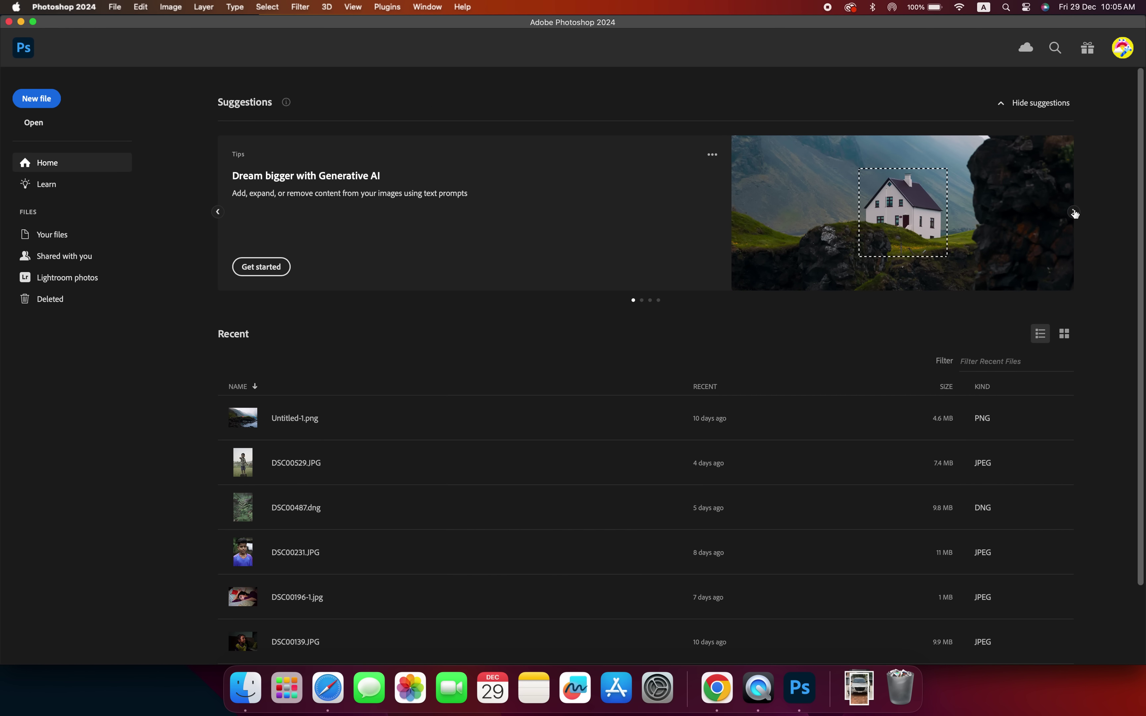
{"action": "left_click", "coordinate": [255, 268]}
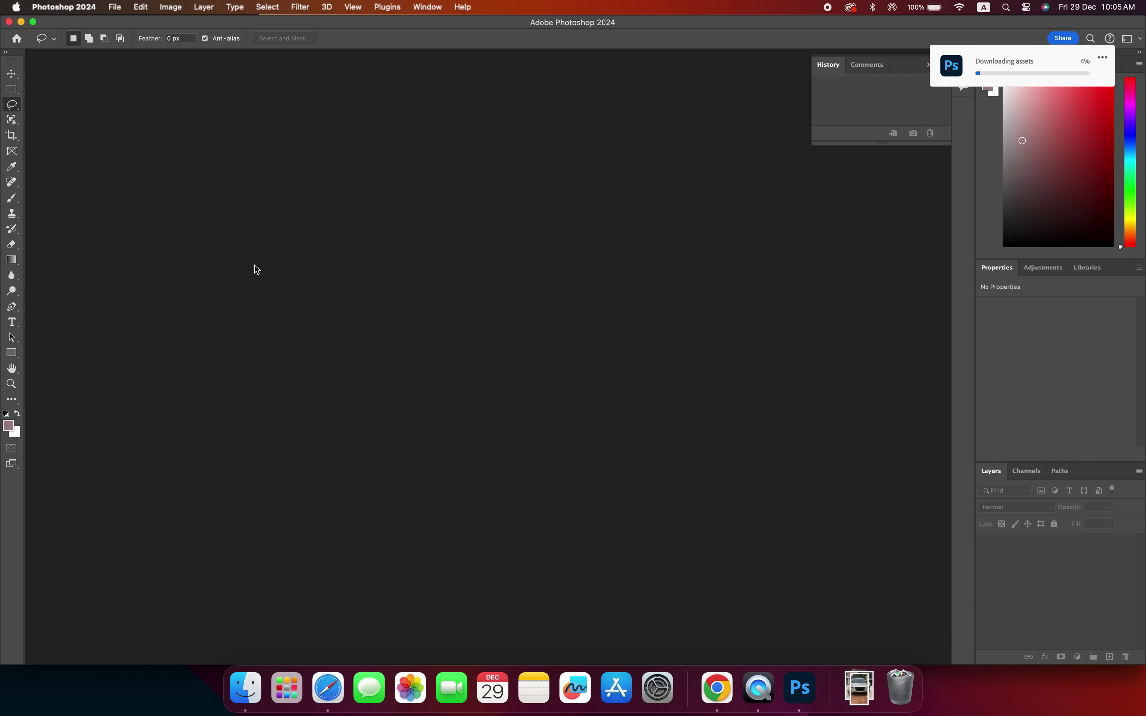
Step: Maximize the window, close the tutorial video and help tip, and select the Crop tool
{"action": "left_click", "coordinate": [33, 22]}
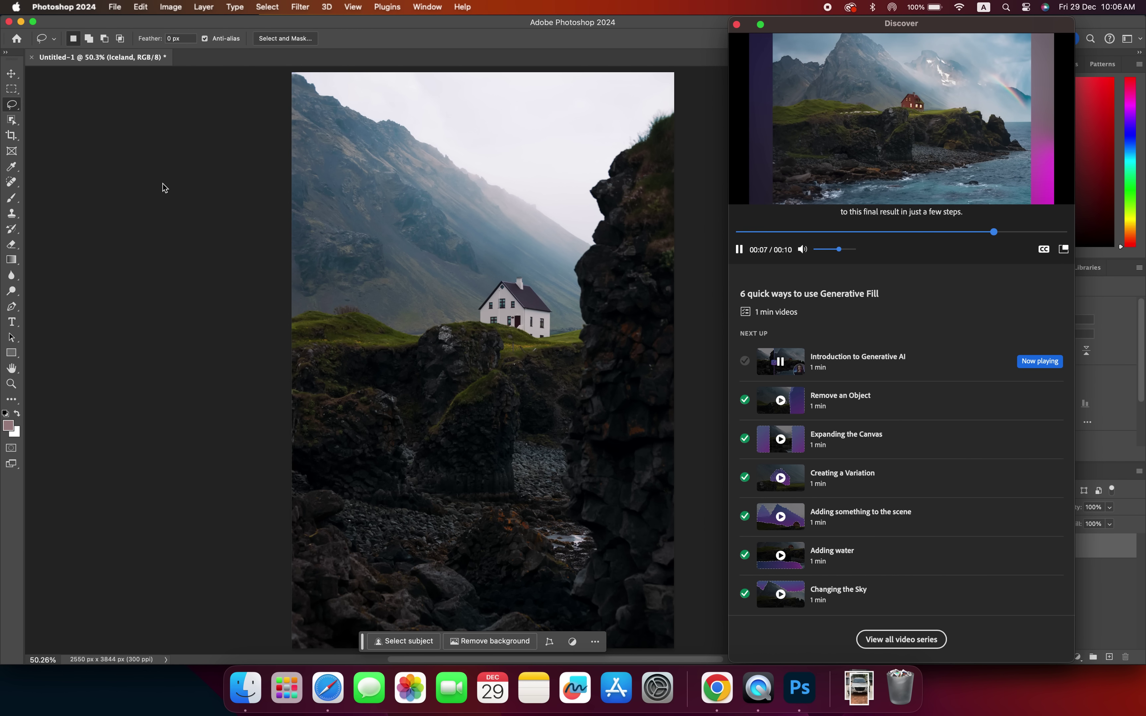
{"action": "left_click", "coordinate": [737, 24]}
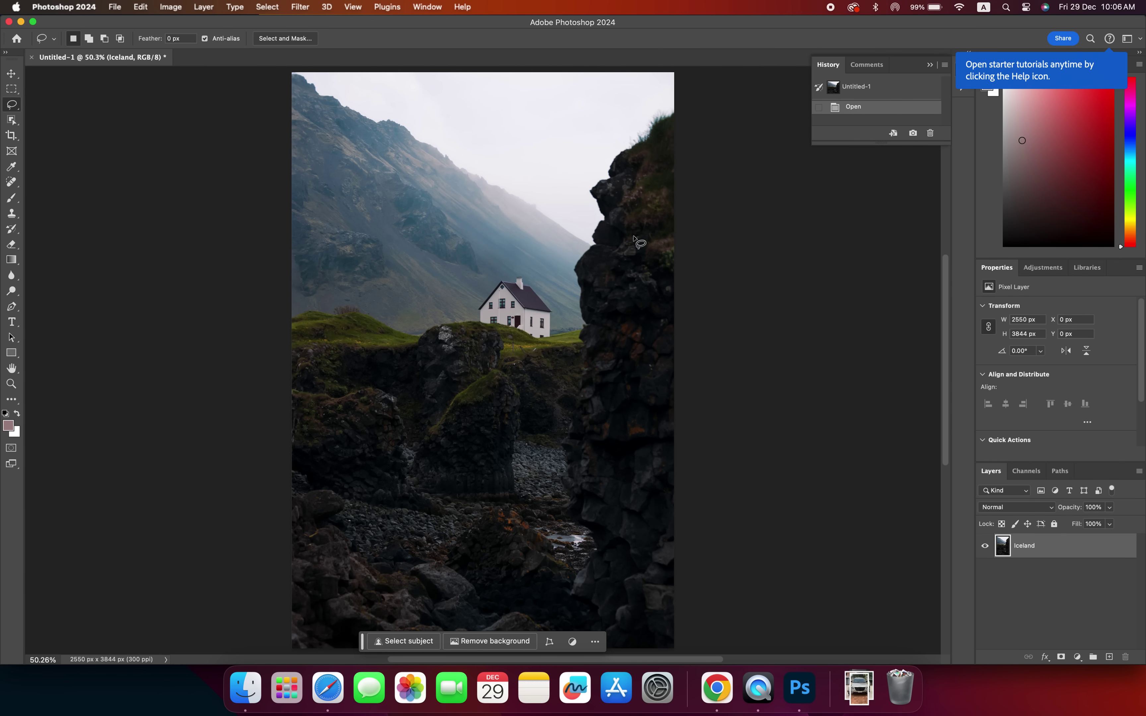
{"action": "left_click", "coordinate": [498, 492]}
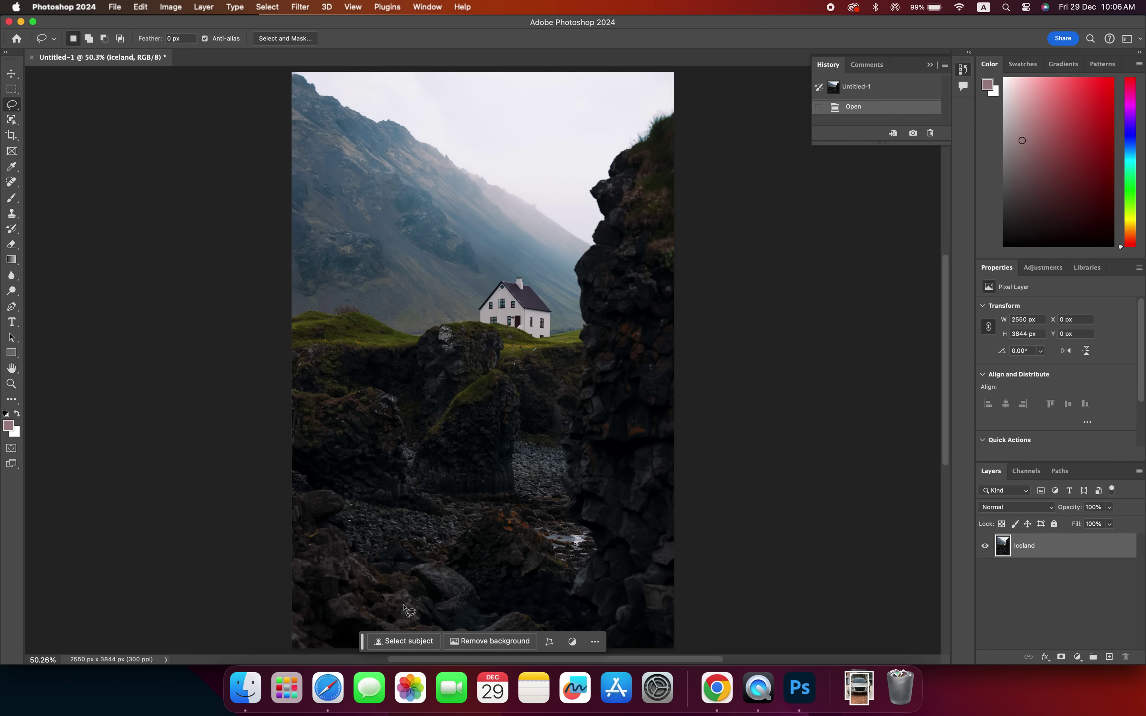
{"action": "left_click", "coordinate": [10, 136]}
Step: Widen the canvas left and right with Generative Expand to 5969 x 3844 px
{"action": "left_click_drag", "start_coordinate": [287, 369], "coordinate": [149, 367]}
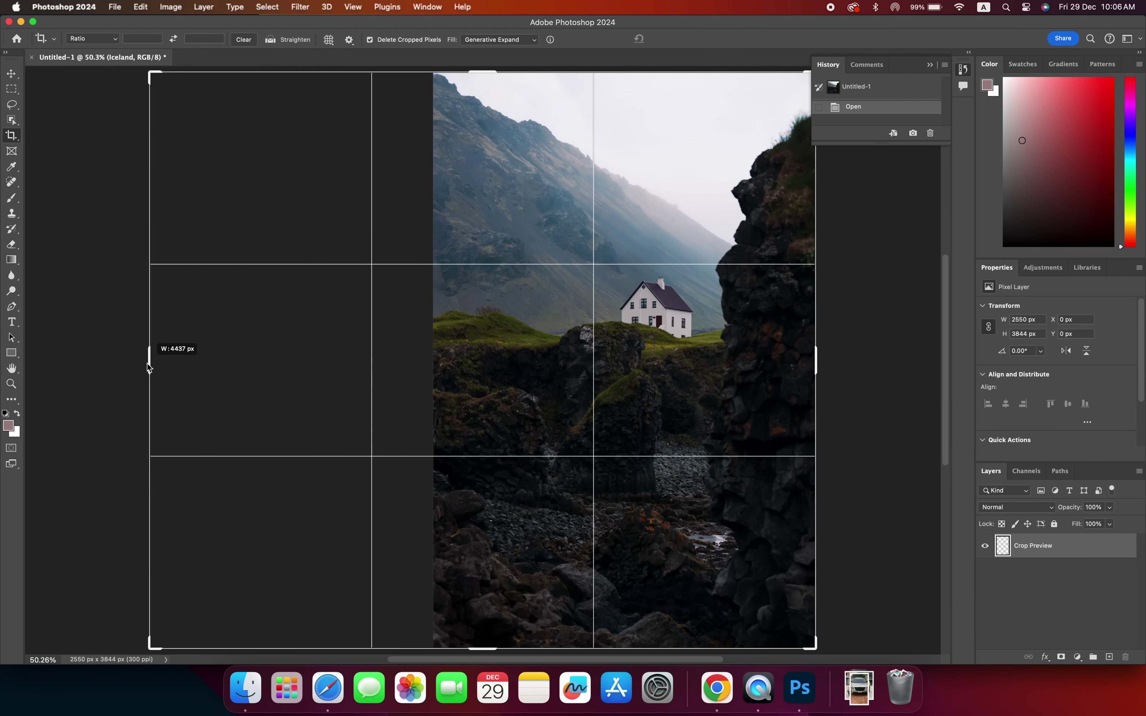
{"action": "left_click_drag", "start_coordinate": [149, 367], "coordinate": [152, 368]}
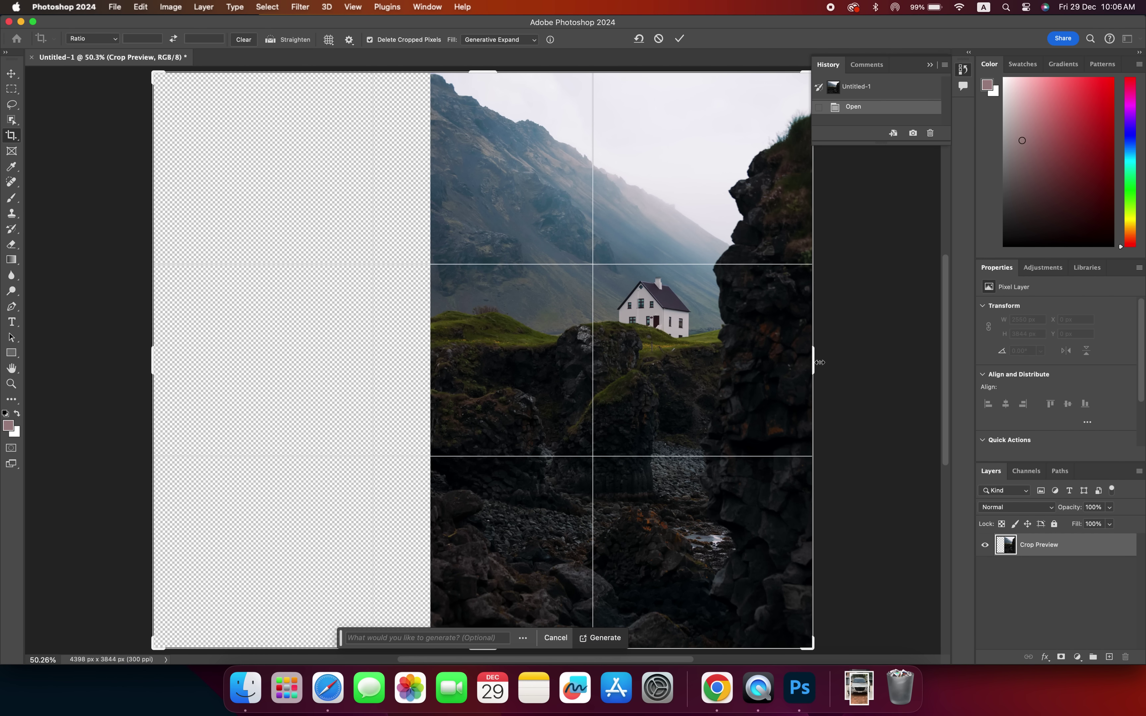
{"action": "left_click_drag", "start_coordinate": [813, 363], "coordinate": [931, 366]}
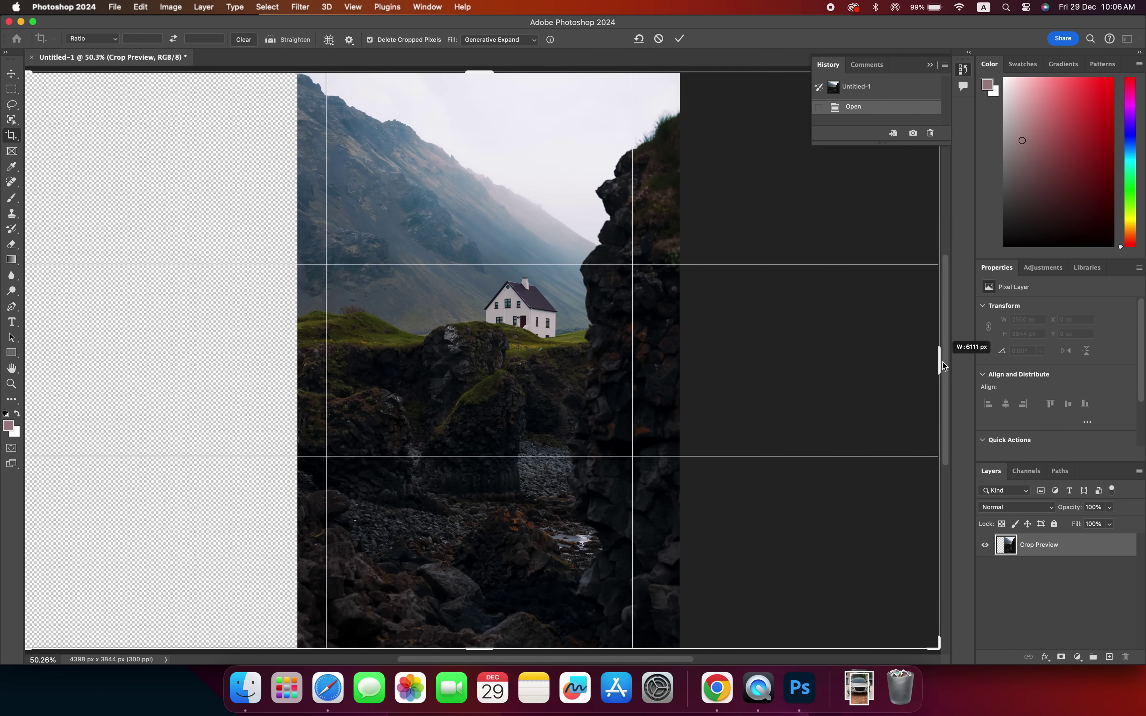
{"action": "left_click_drag", "start_coordinate": [931, 362], "coordinate": [928, 361]}
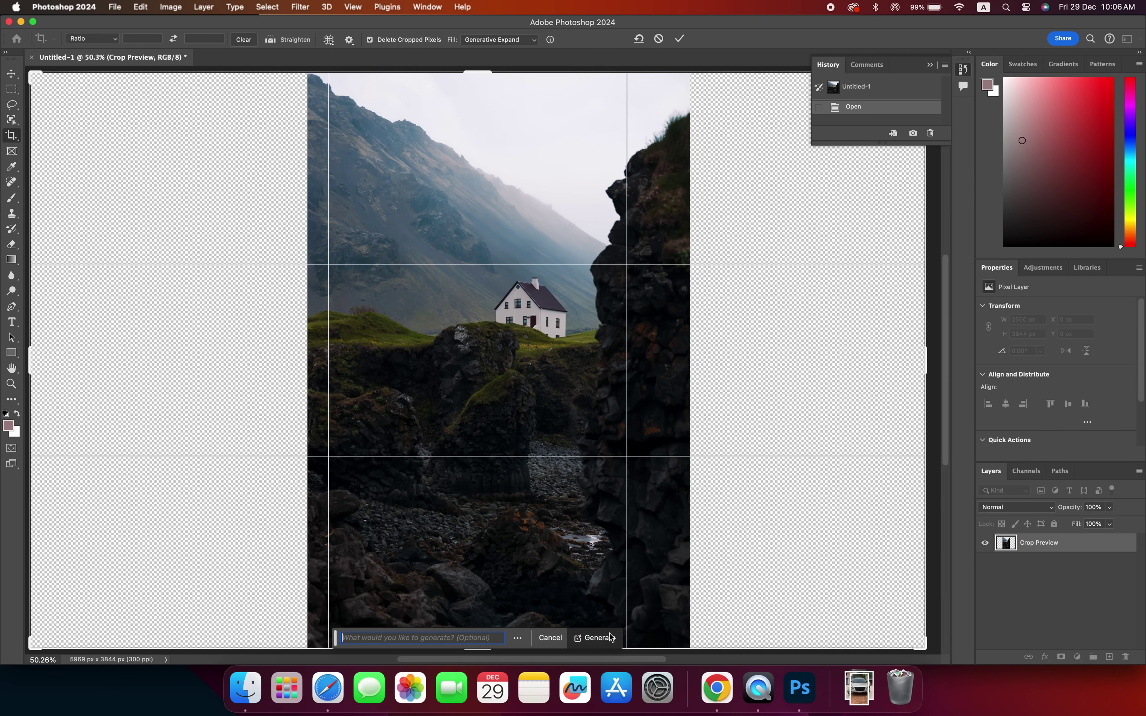
{"action": "left_click", "coordinate": [595, 640]}
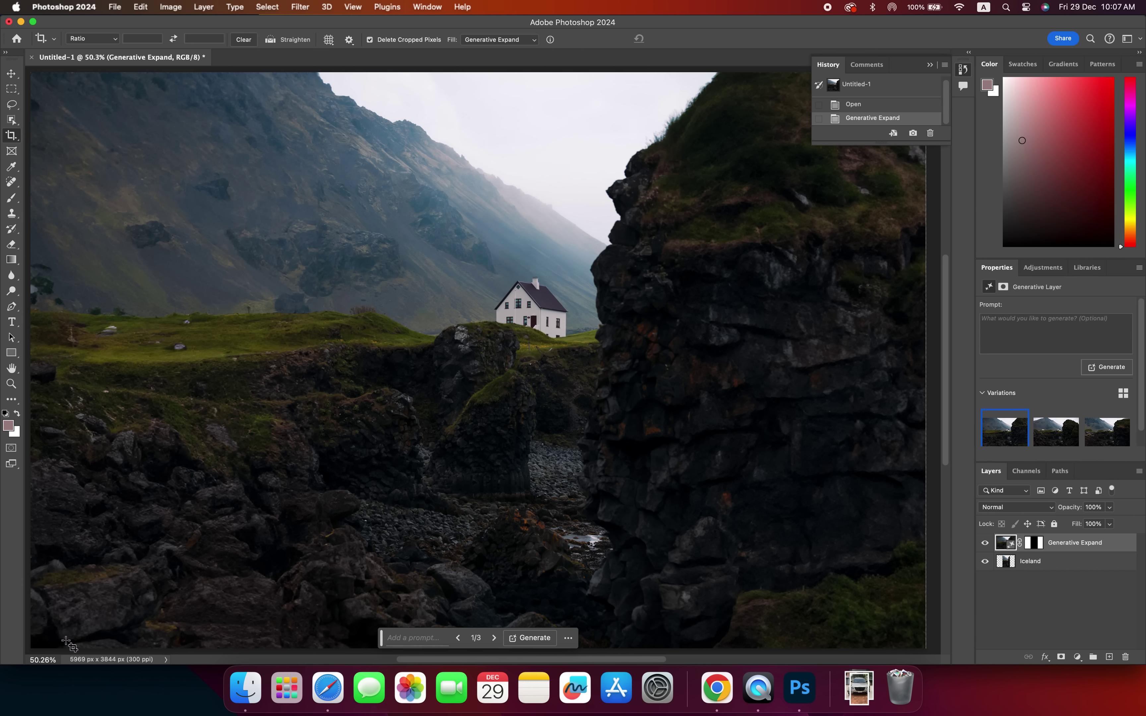
Step: Set the view zoom to 35%
{"action": "left_click", "coordinate": [54, 659]}
{"action": "type", "text": "35"}
{"action": "key", "text": "Return"}
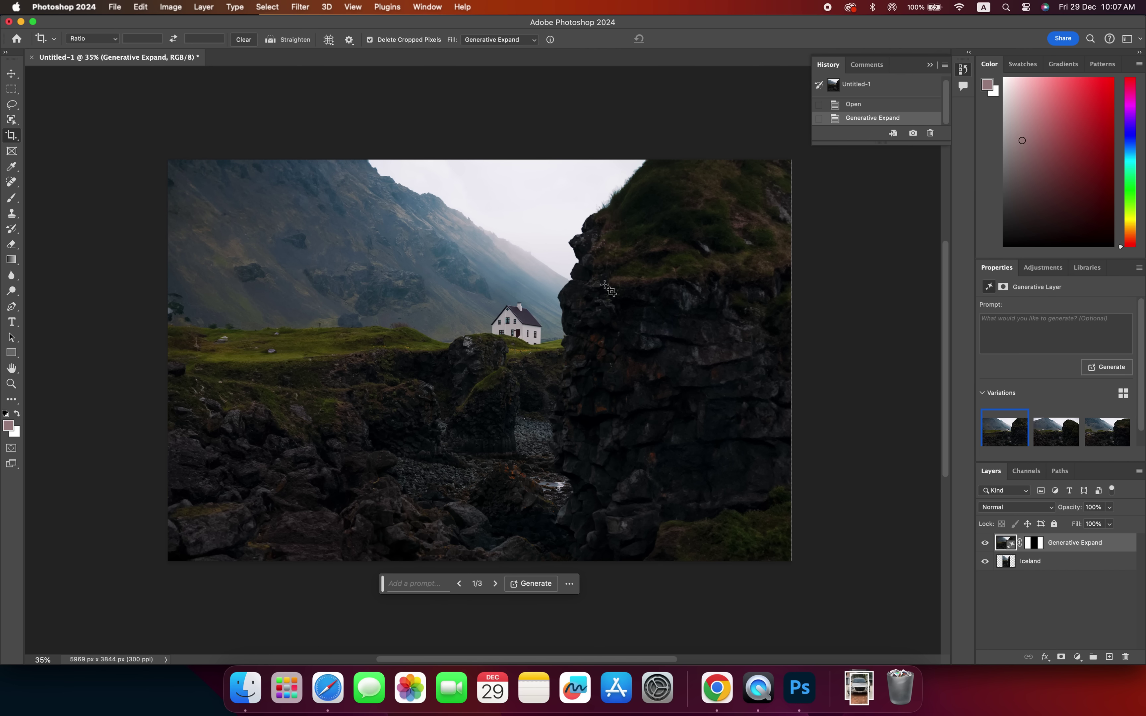
Step: Lasso the right-hand cliff and Generative Fill it with the prompt 'remove'
{"action": "left_click", "coordinate": [11, 105]}
{"action": "mouse_move", "coordinate": [633, 159]}
{"action": "left_mouse_down"}
{"action": "mouse_move", "coordinate": [582, 212]}
{"action": "mouse_move", "coordinate": [552, 294]}
{"action": "mouse_move", "coordinate": [554, 320]}
{"action": "left_mouse_up"}
{"action": "mouse_move", "coordinate": [550, 353]}
{"action": "left_mouse_down"}
{"action": "mouse_move", "coordinate": [556, 556]}
{"action": "mouse_move", "coordinate": [788, 354]}
{"action": "mouse_move", "coordinate": [800, 147]}
{"action": "mouse_move", "coordinate": [761, 142]}
{"action": "left_mouse_up"}
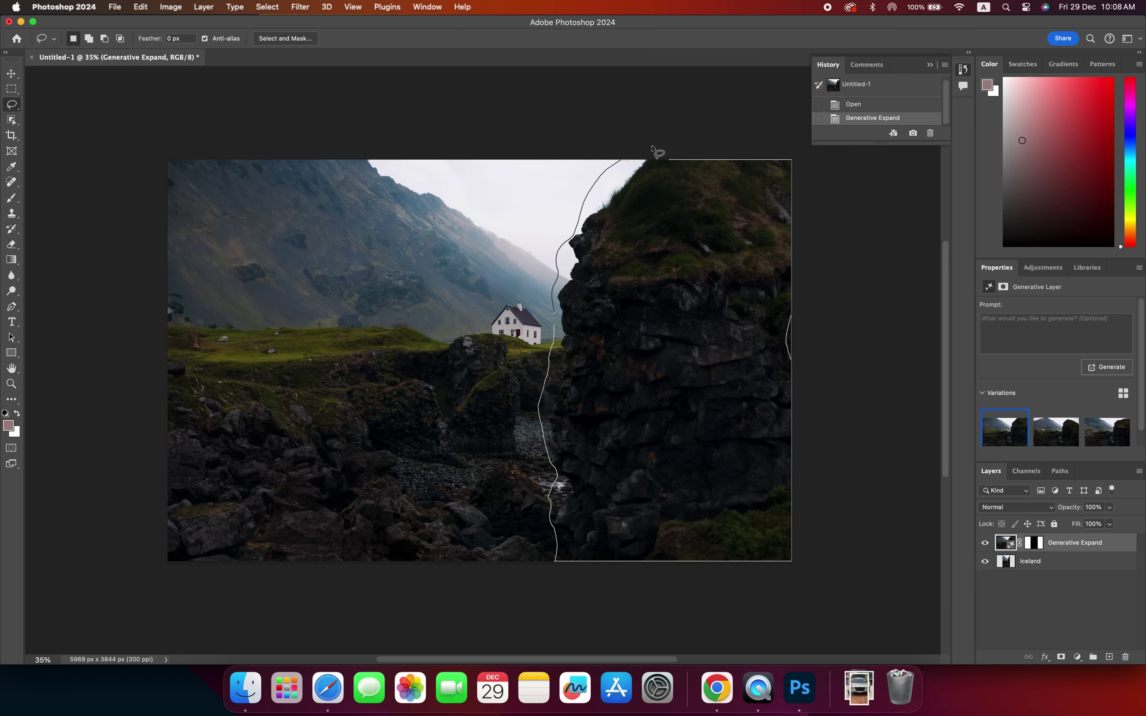
{"action": "left_click_drag", "start_coordinate": [623, 161], "coordinate": [621, 161]}
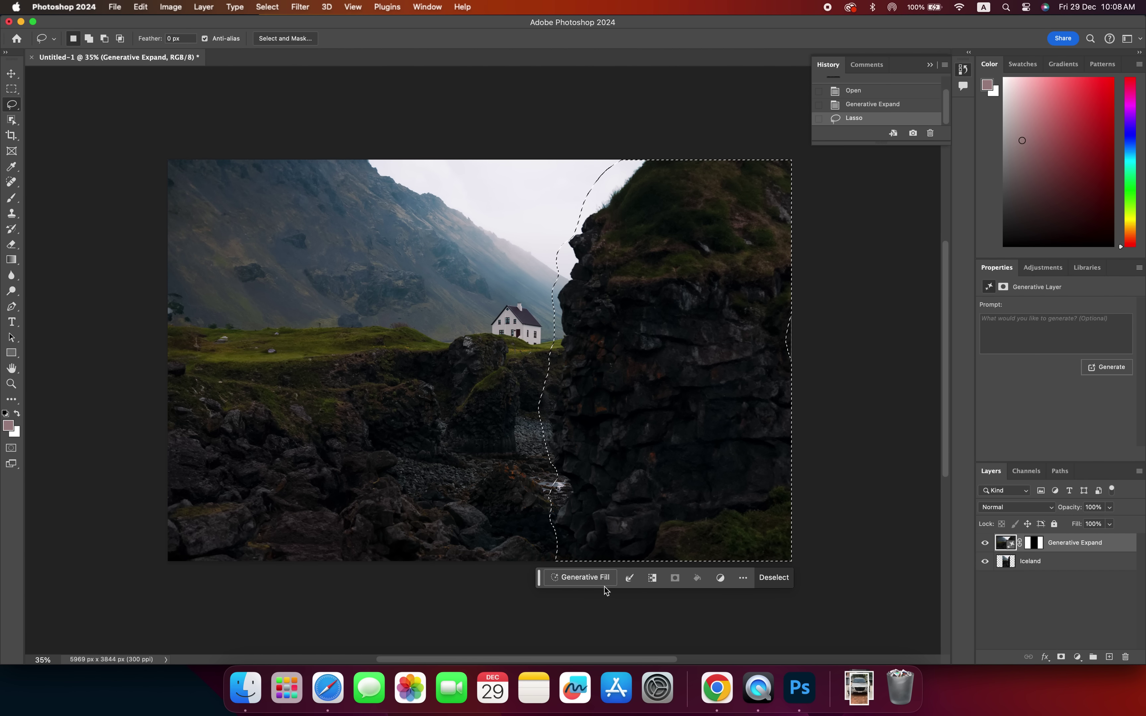
{"action": "left_click", "coordinate": [589, 582]}
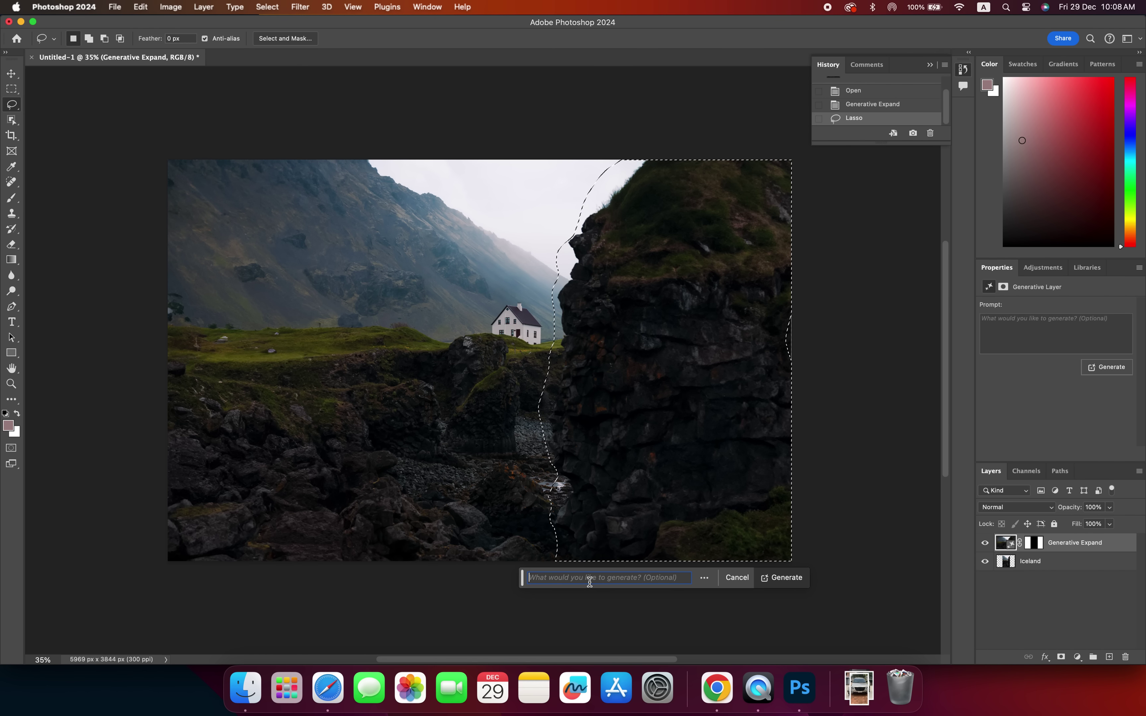
{"action": "type", "text": "remove"}
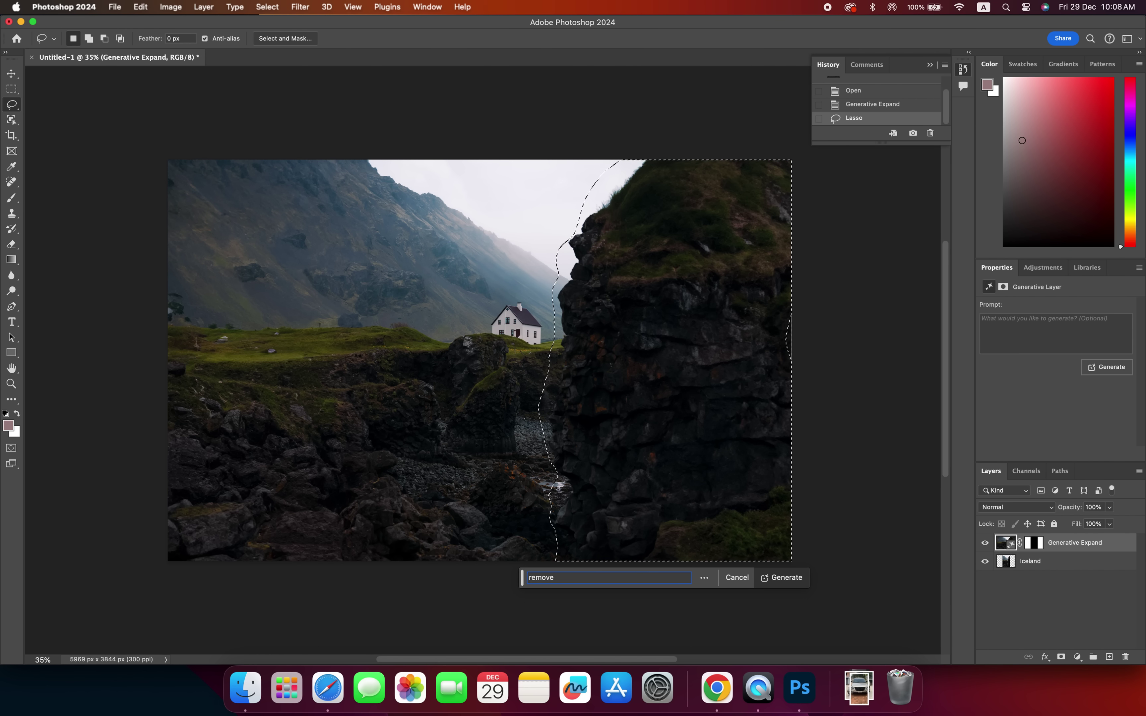
{"action": "key", "text": "Return"}
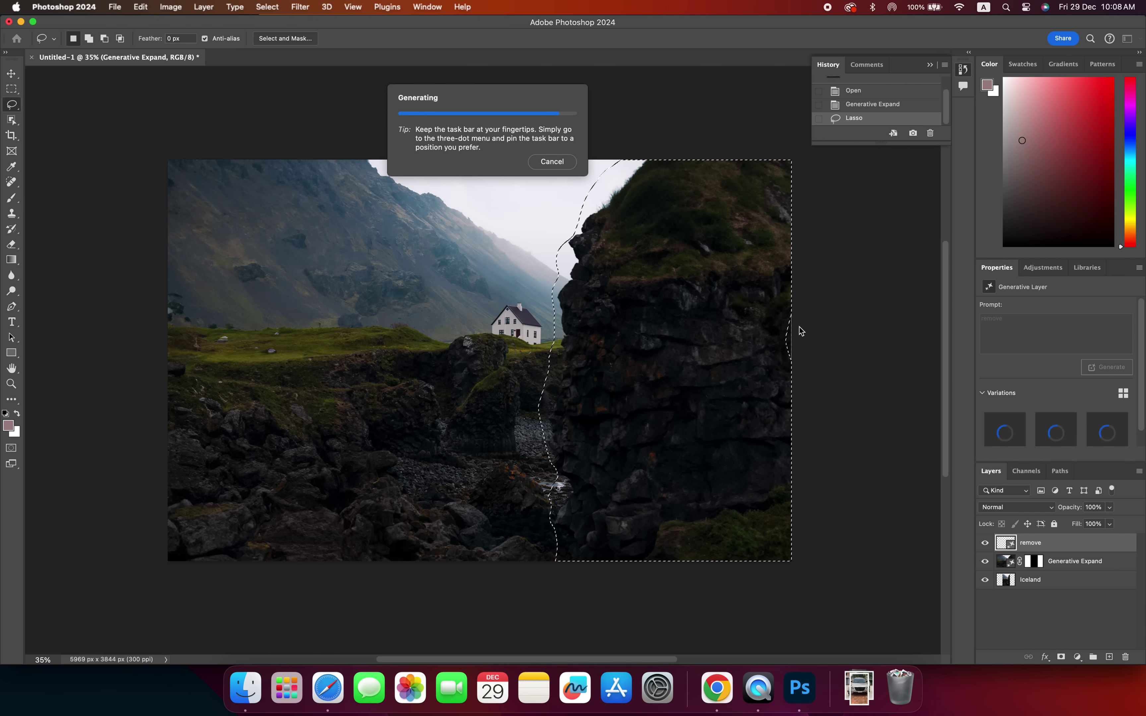
{"action": "left_click", "coordinate": [931, 10]}
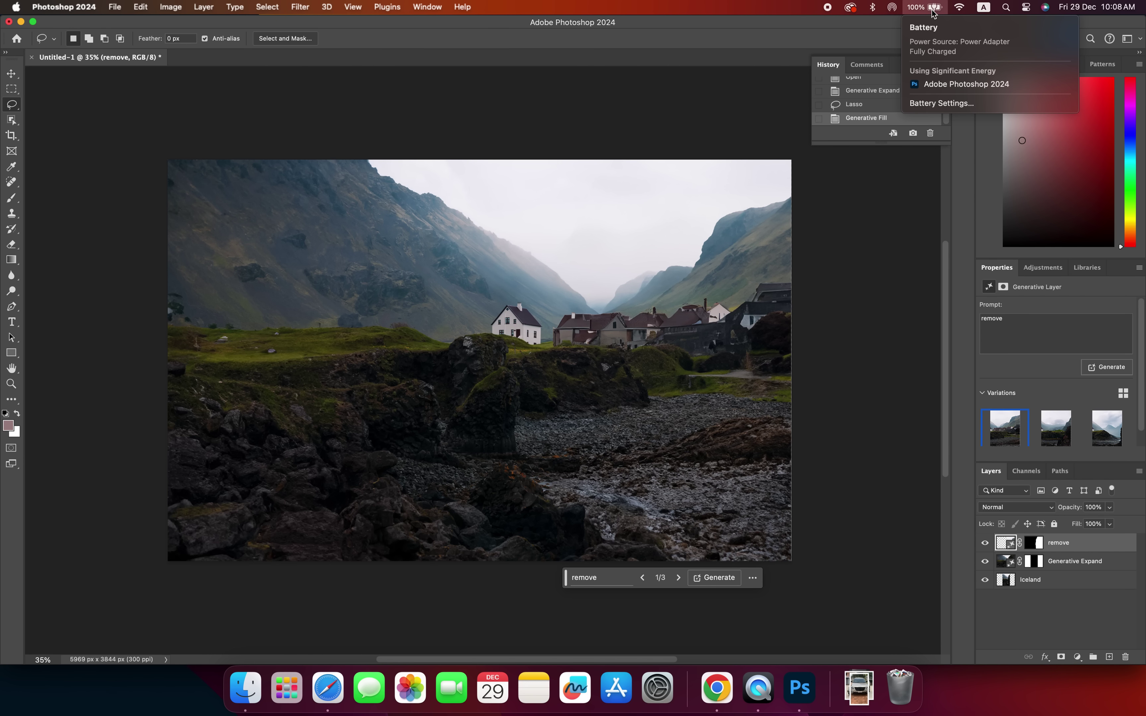
{"action": "left_click", "coordinate": [932, 10]}
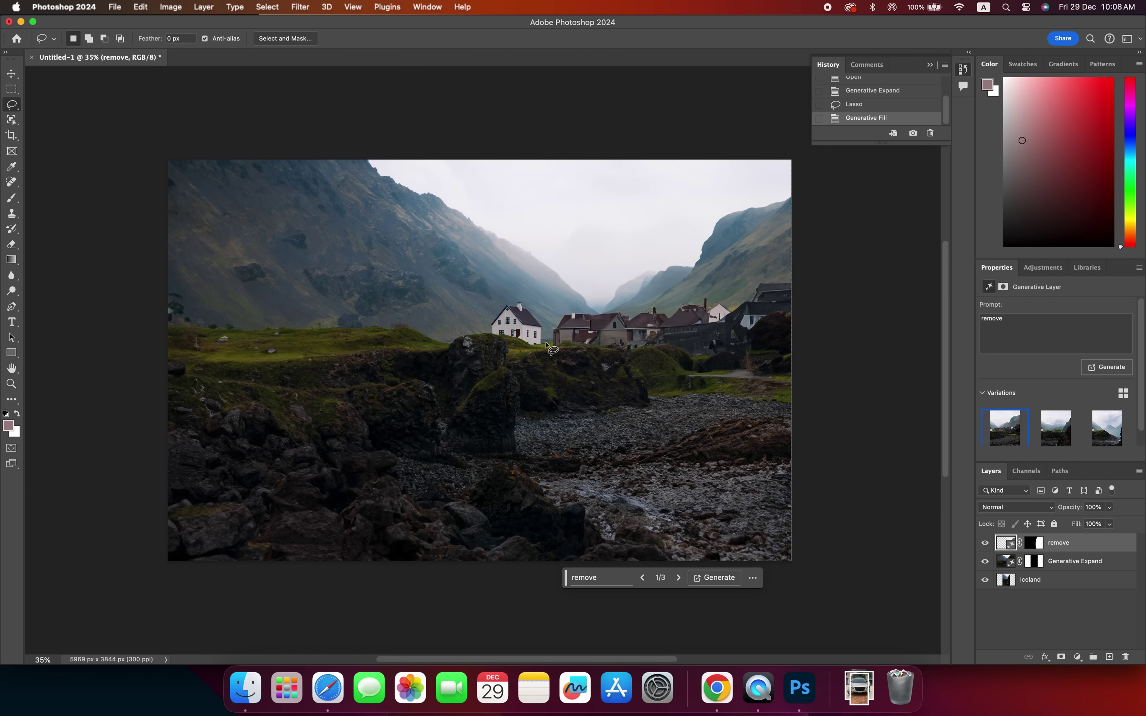
Step: Select the right-hand houses and Generative Fill them with 'remove'
{"action": "mouse_move", "coordinate": [546, 343]}
{"action": "left_mouse_down"}
{"action": "mouse_move", "coordinate": [695, 292]}
{"action": "mouse_move", "coordinate": [688, 381]}
{"action": "mouse_move", "coordinate": [546, 345]}
{"action": "left_mouse_up"}
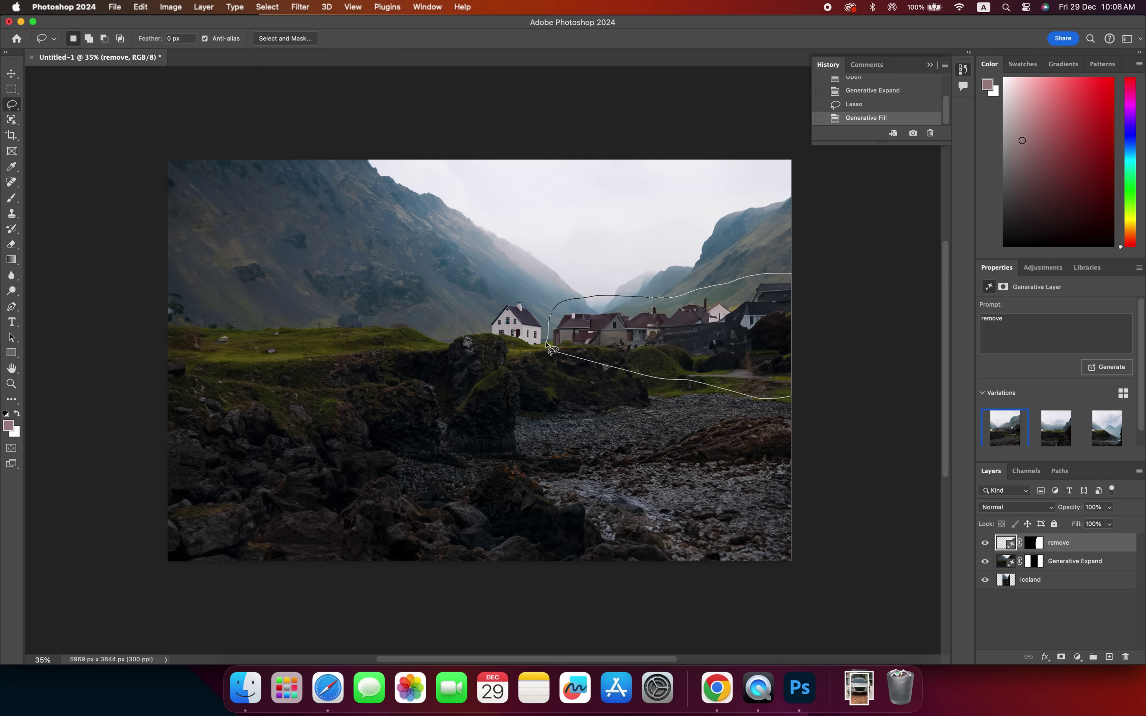
{"action": "left_click", "coordinate": [587, 418]}
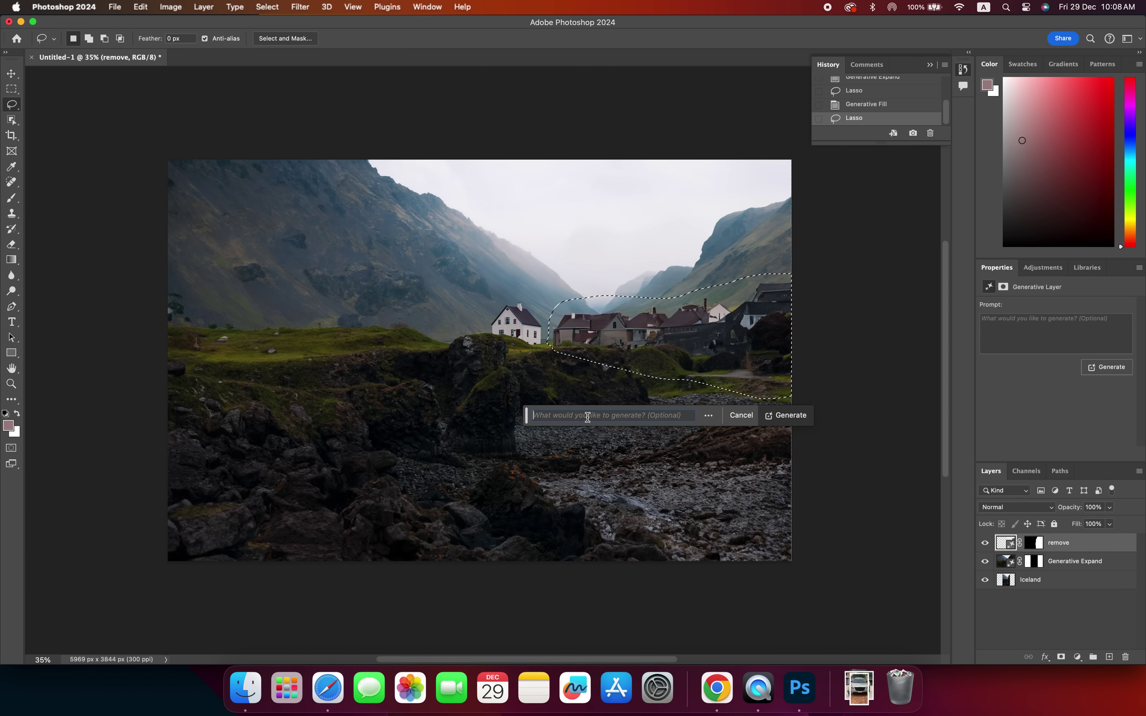
{"action": "type", "text": "rem"}
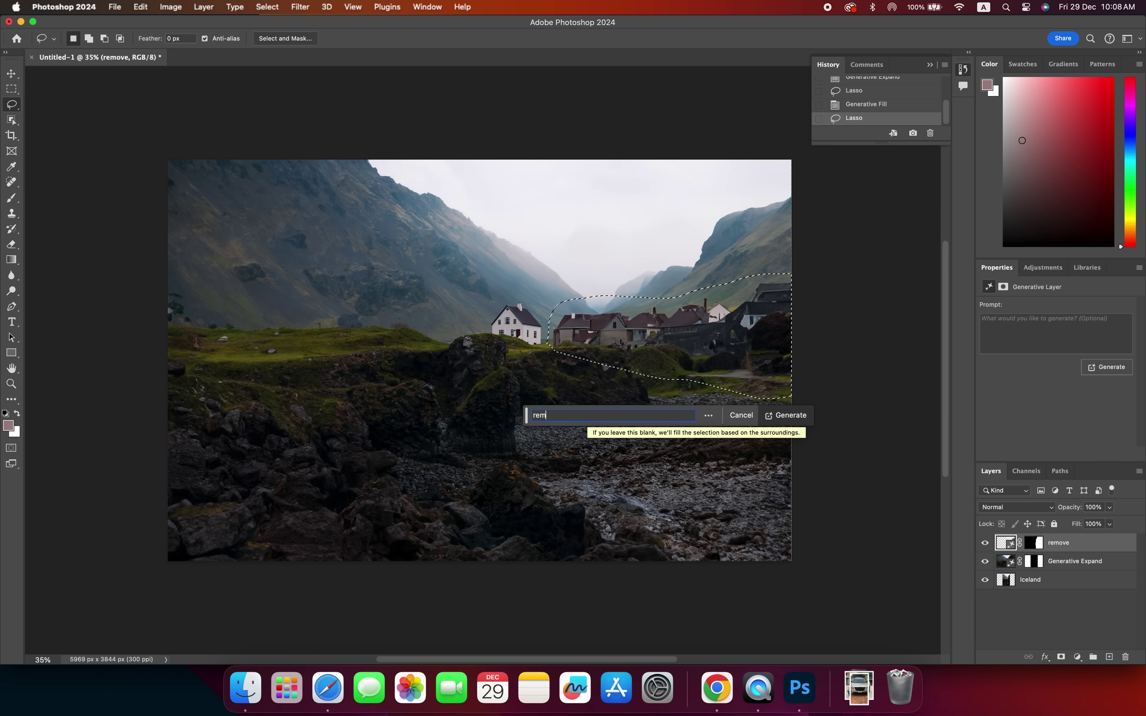
{"action": "type", "text": "ove"}
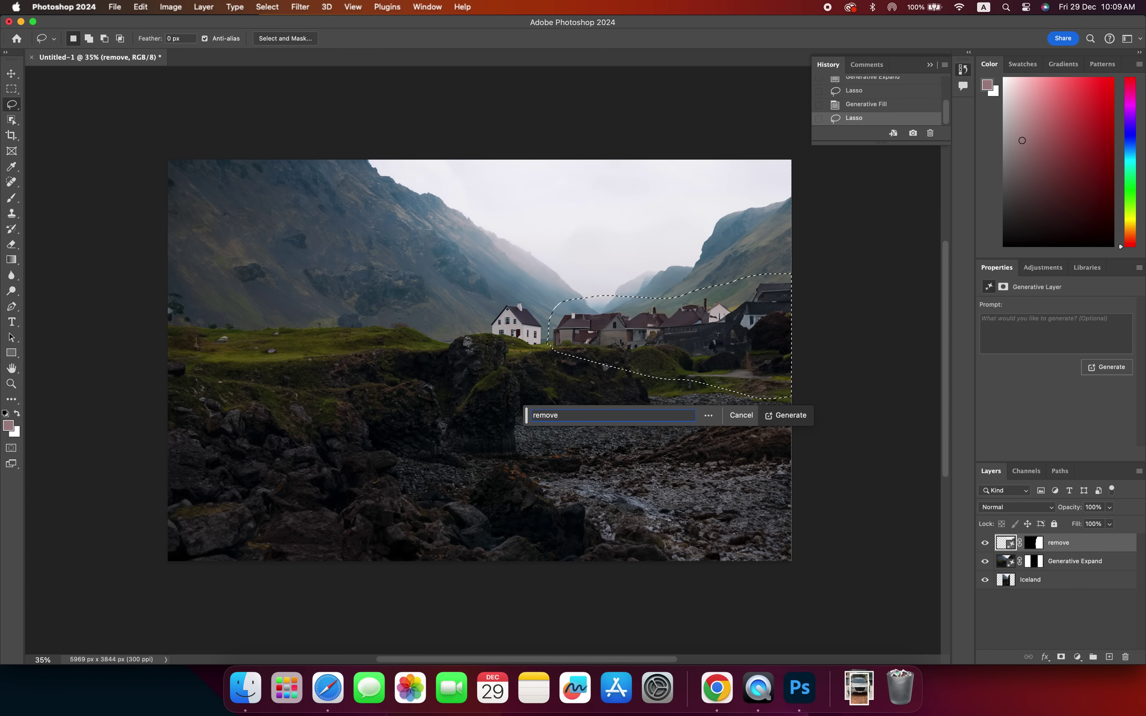
{"action": "key", "text": "Return"}
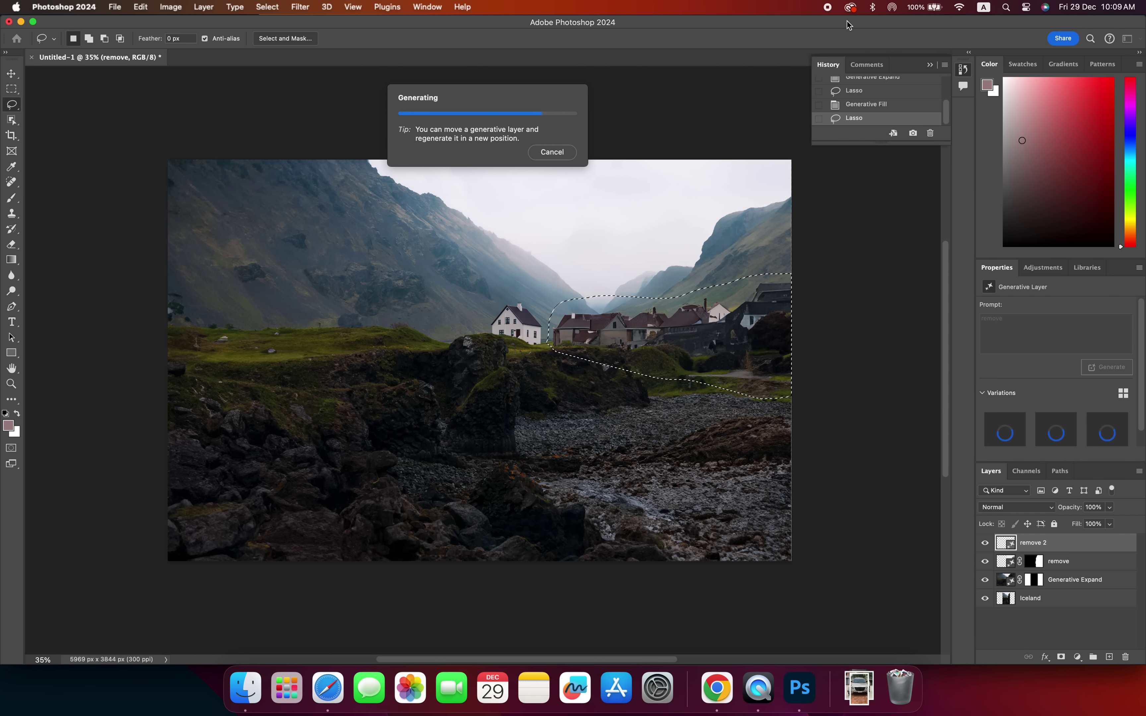
Step: Close the Creative Cloud window and begin lassoing the lower-right rocks
{"action": "left_click", "coordinate": [850, 7]}
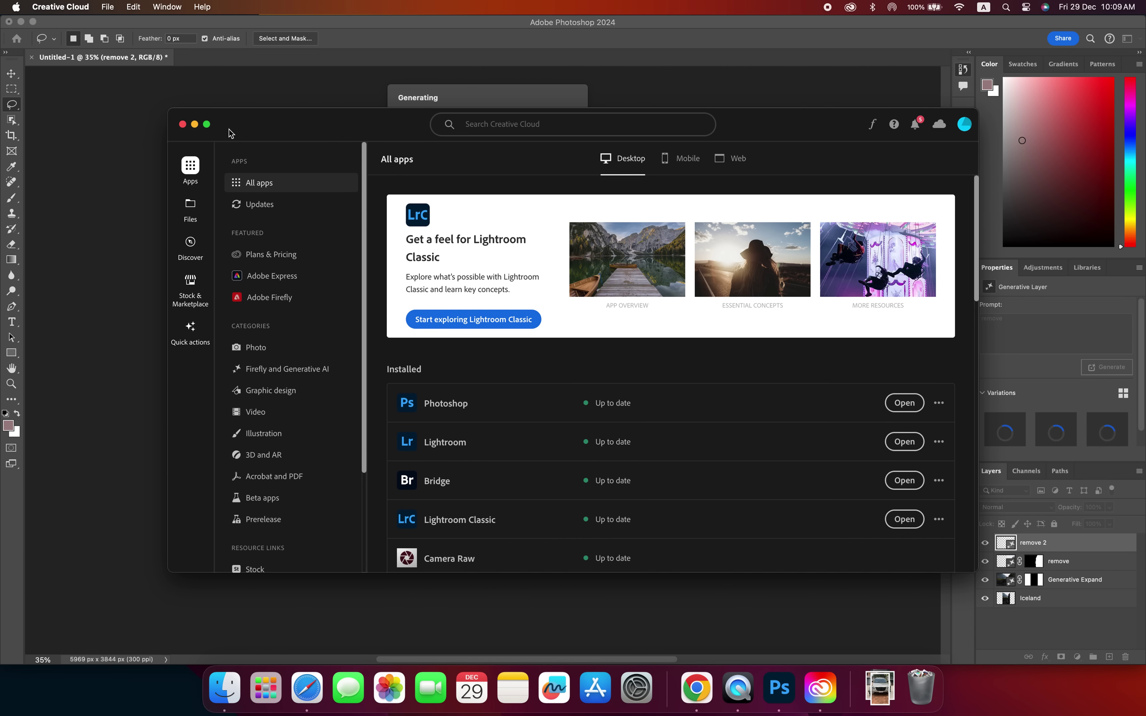
{"action": "left_click", "coordinate": [182, 124]}
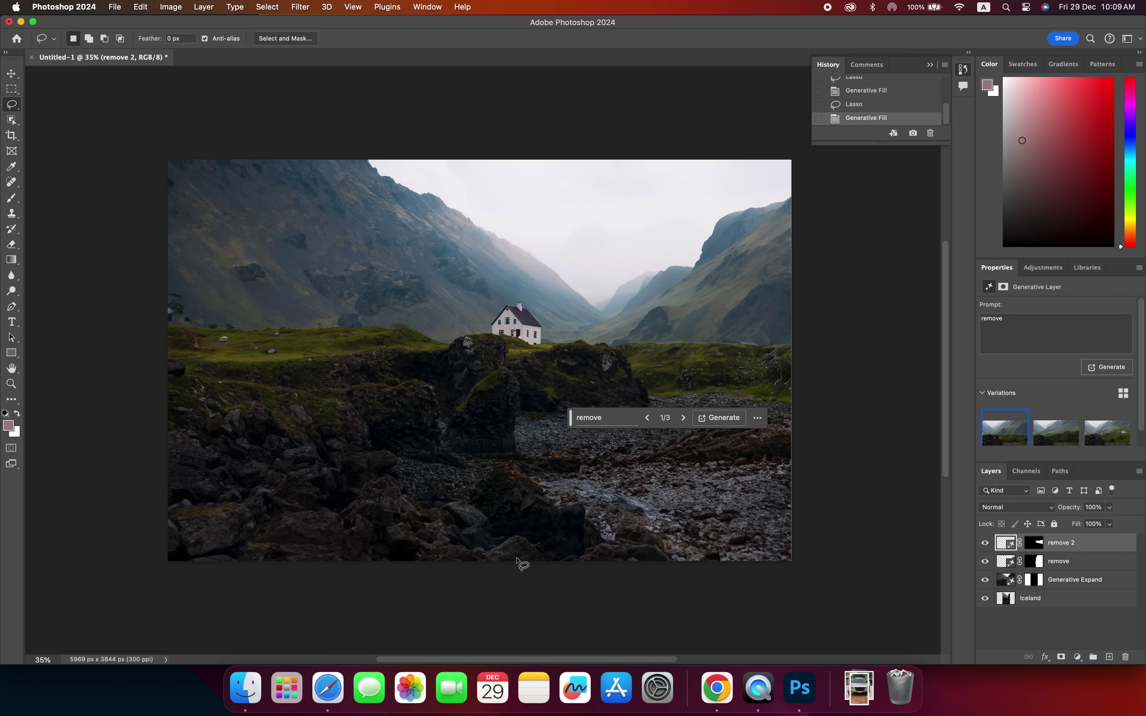
{"action": "mouse_move", "coordinate": [557, 569]}
{"action": "left_mouse_down"}
{"action": "mouse_move", "coordinate": [510, 539]}
{"action": "mouse_move", "coordinate": [478, 429]}
{"action": "mouse_move", "coordinate": [516, 408]}
{"action": "mouse_move", "coordinate": [636, 387]}
{"action": "mouse_move", "coordinate": [790, 386]}
{"action": "mouse_move", "coordinate": [836, 455]}
{"action": "mouse_move", "coordinate": [846, 592]}
{"action": "mouse_move", "coordinate": [752, 606]}
{"action": "mouse_move", "coordinate": [560, 575]}
{"action": "mouse_move", "coordinate": [549, 562]}
{"action": "left_mouse_up"}
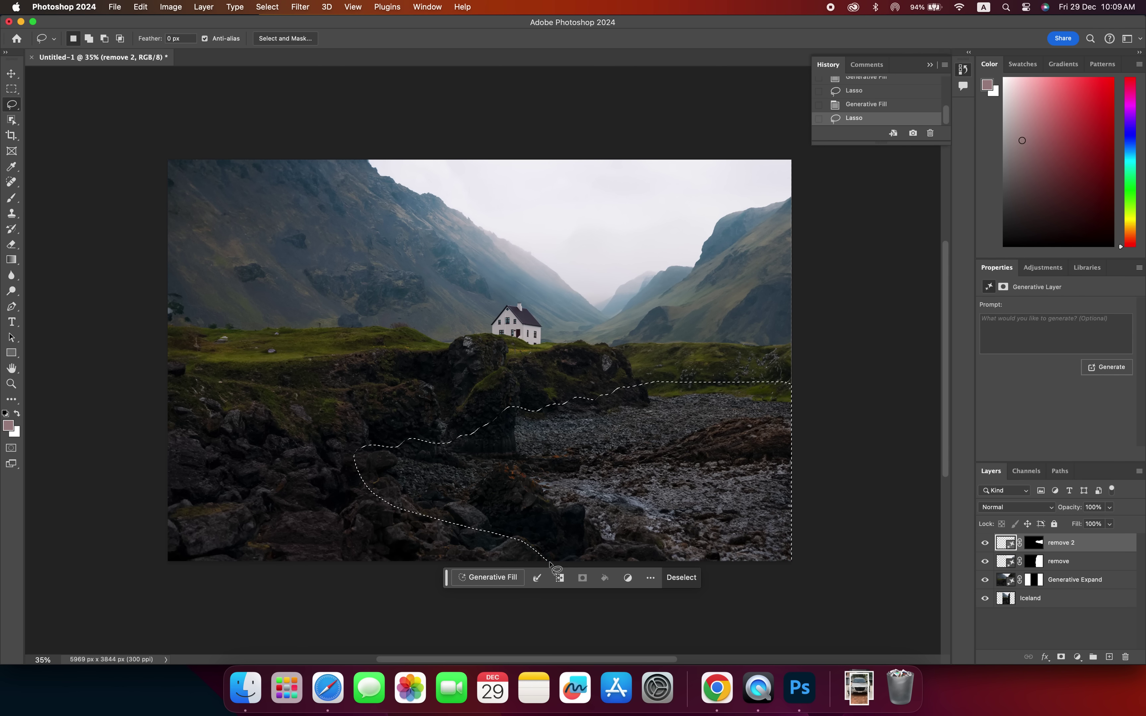
Step: Generative Fill the lower-right rock selection with 'water' to create a pool
{"action": "left_click", "coordinate": [497, 575]}
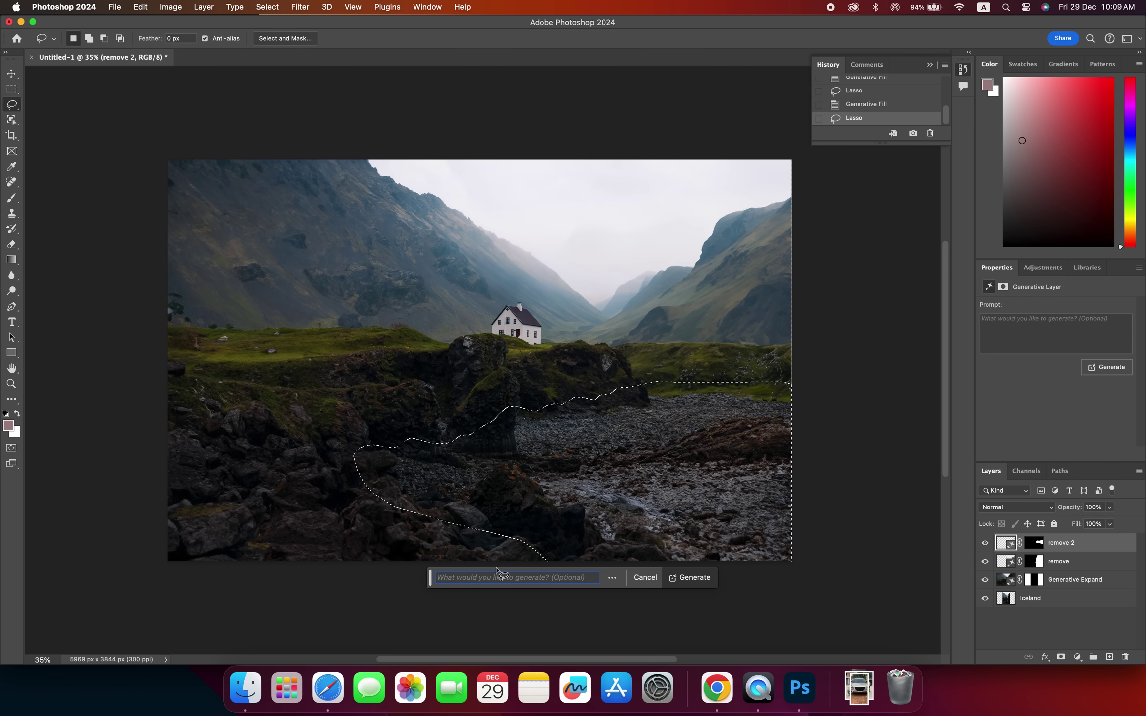
{"action": "type", "text": "water"}
{"action": "key", "text": "Return"}
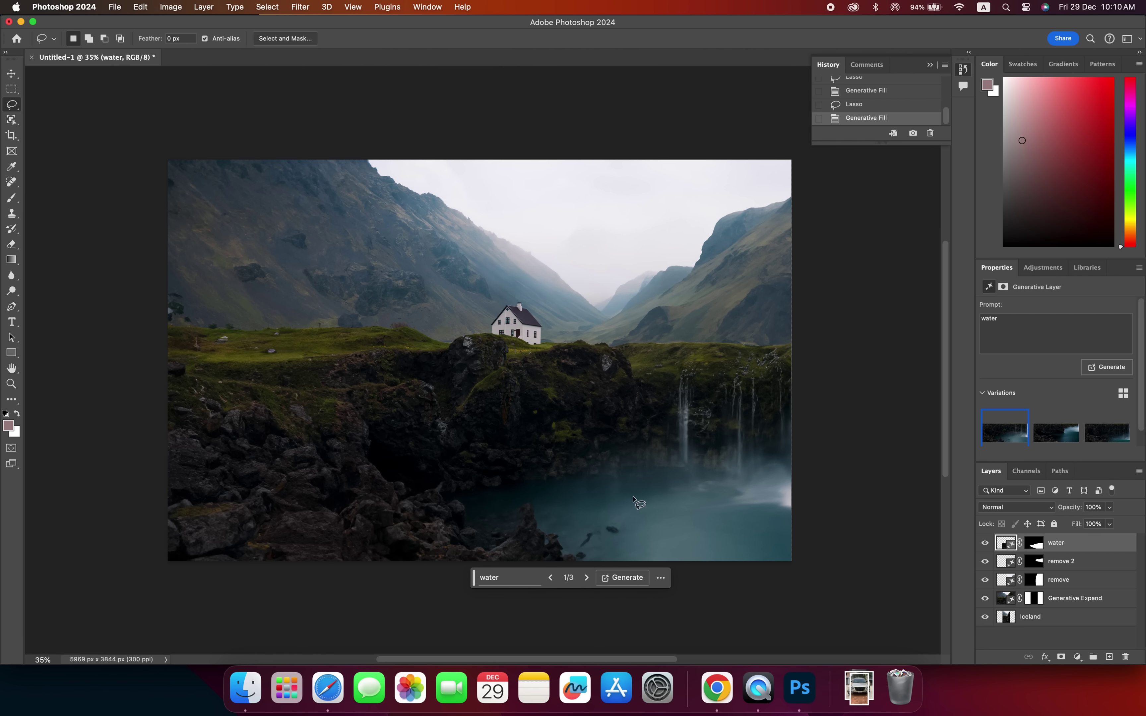
{"action": "left_click", "coordinate": [625, 487]}
Step: Lasso a small patch of the pool, generate a 'fish', and view variation 3 of 3
{"action": "left_click_drag", "start_coordinate": [624, 487], "coordinate": [622, 488]}
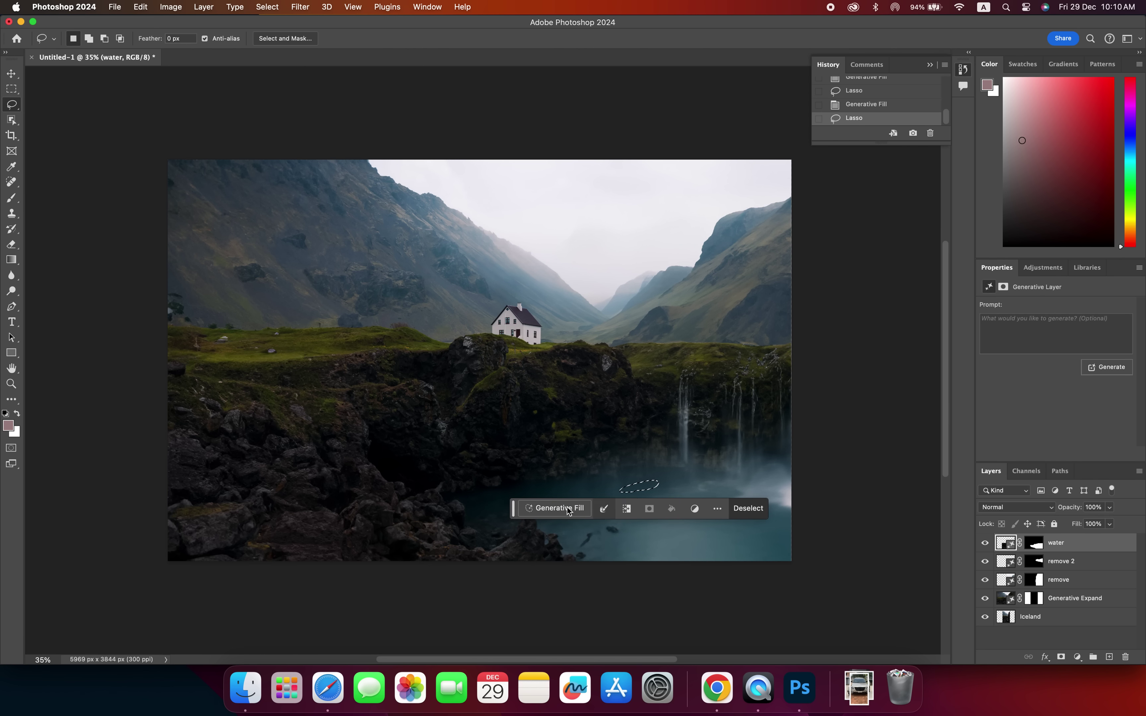
{"action": "left_click", "coordinate": [553, 512]}
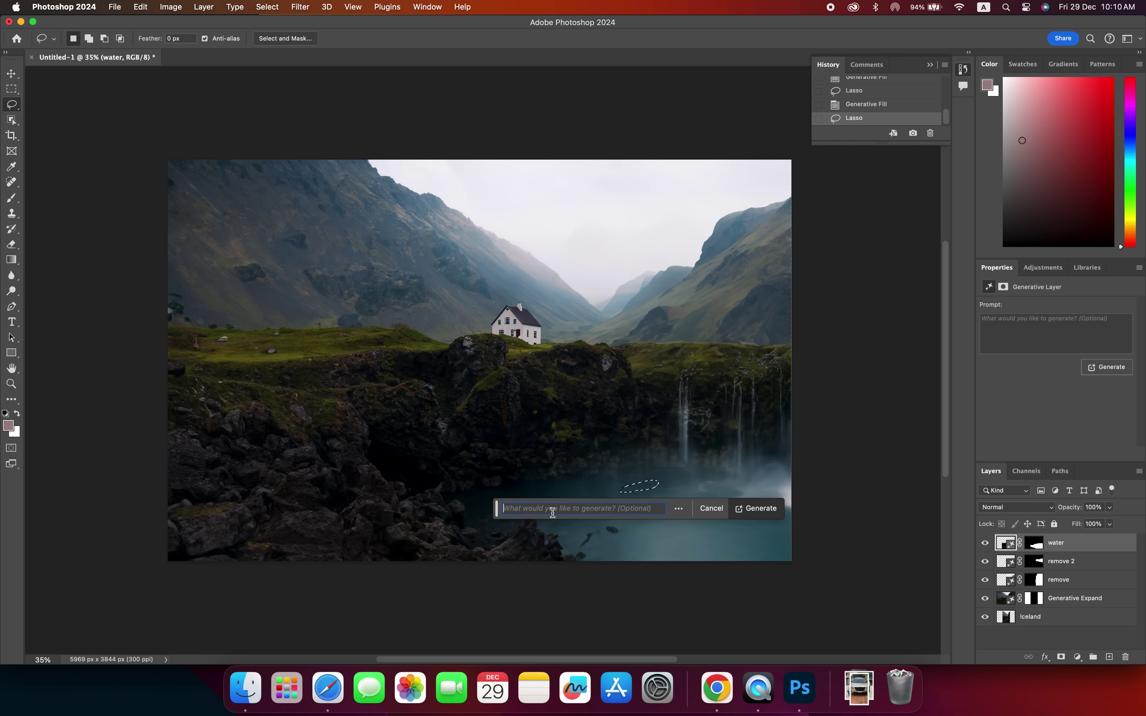
{"action": "mouse_move", "coordinate": [553, 510]}
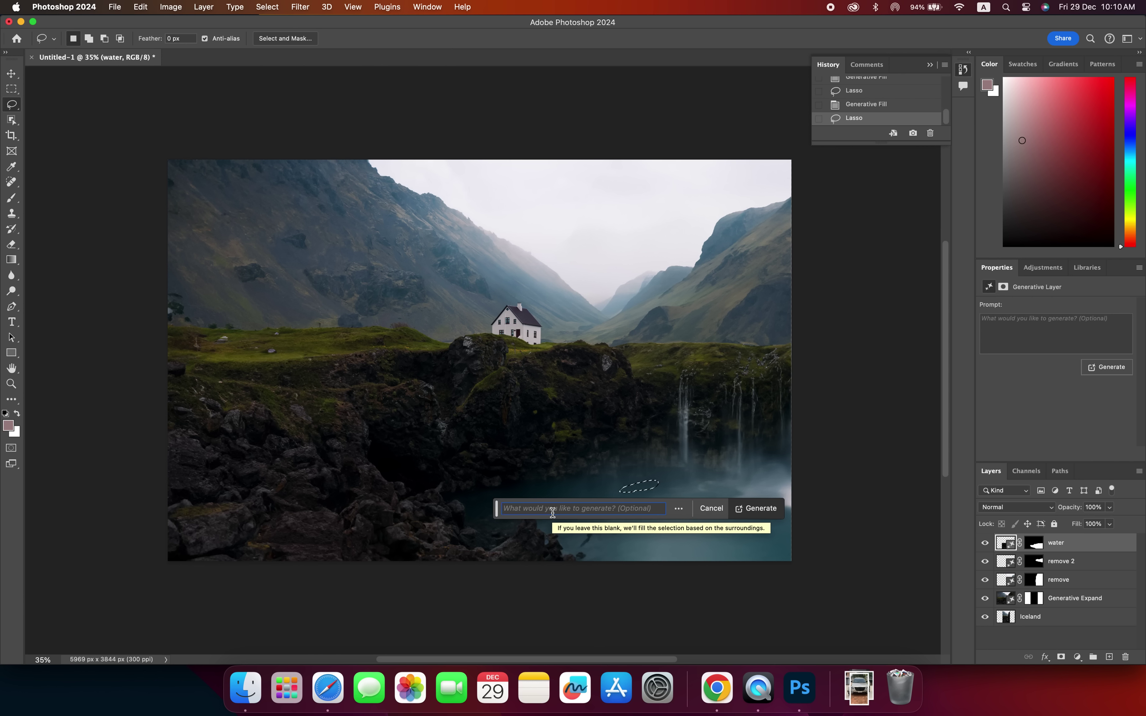
{"action": "type", "text": "fish"}
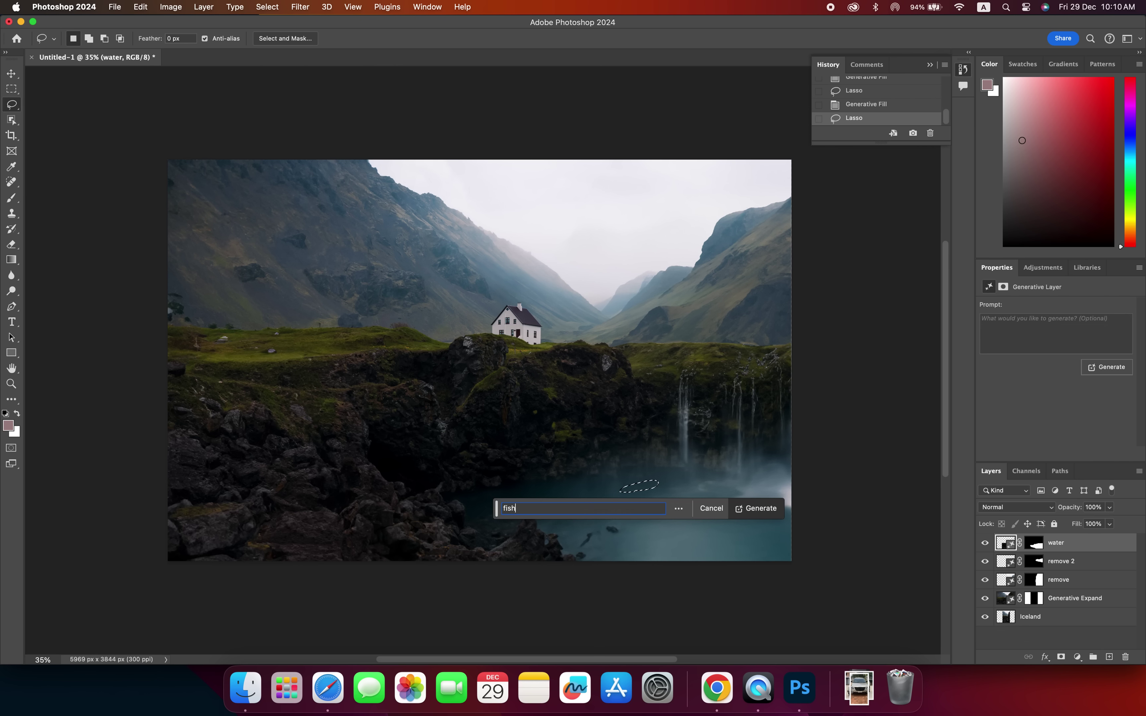
{"action": "key", "text": "Return"}
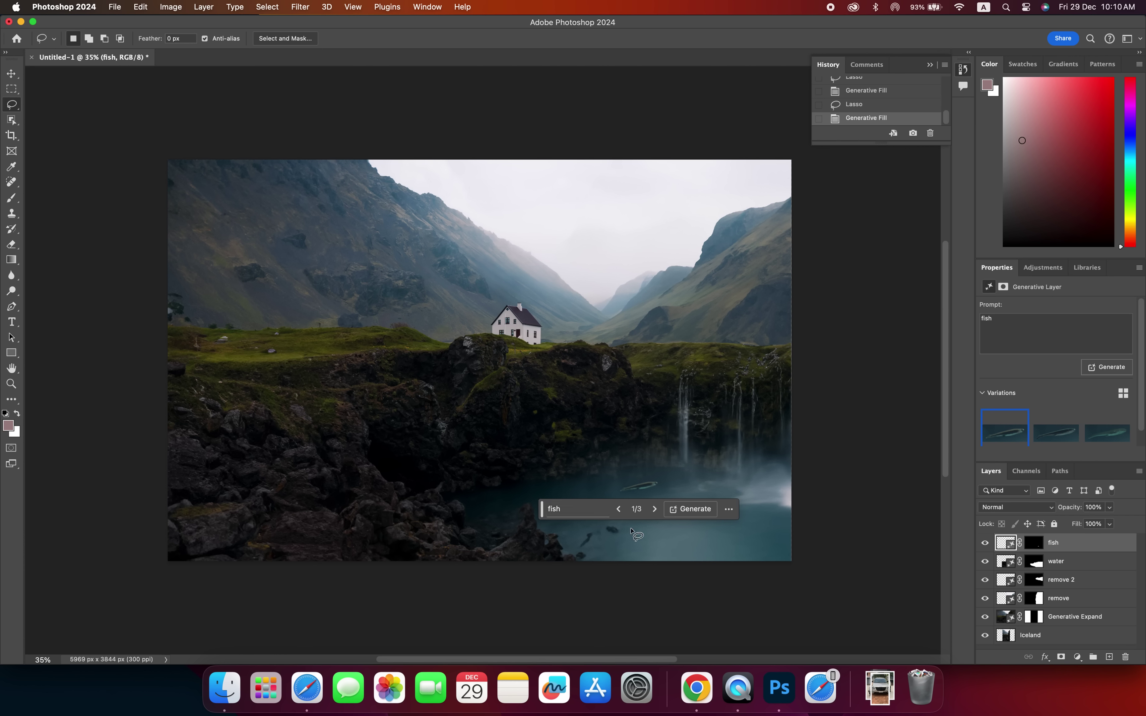
{"action": "left_click", "coordinate": [649, 513]}
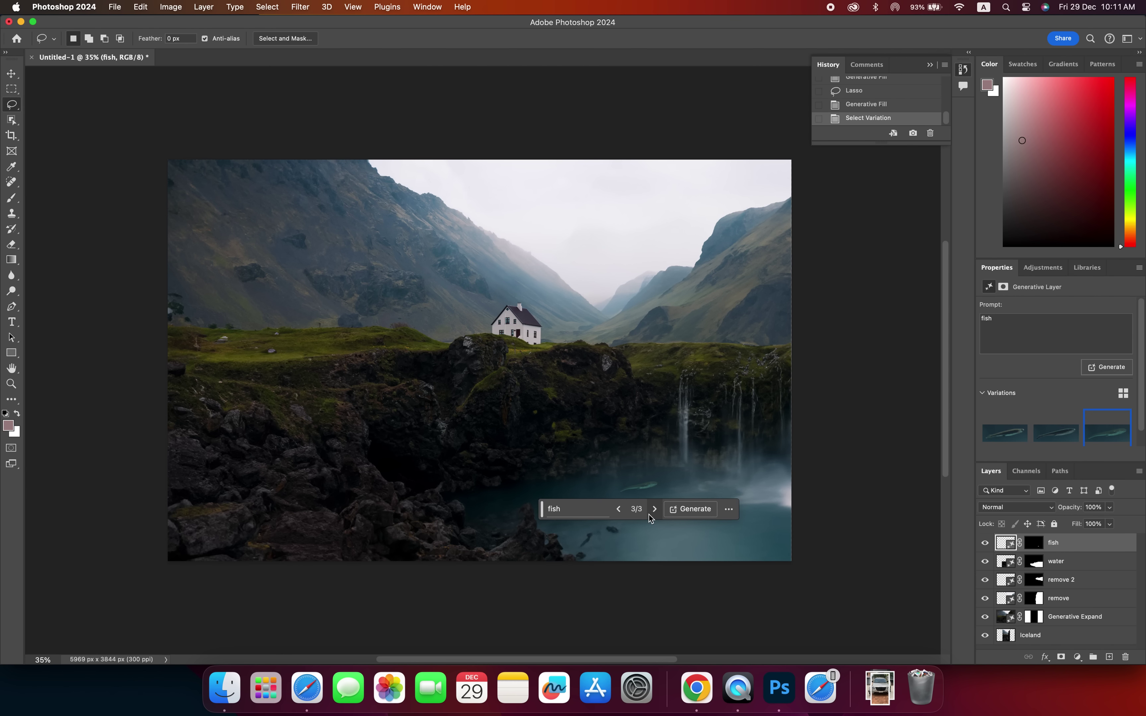
Step: Generate a 'boat' in an oval on the water, keep the red-boat variation, then hide it
{"action": "mouse_move", "coordinate": [692, 542]}
{"action": "left_mouse_down"}
{"action": "mouse_move", "coordinate": [667, 542]}
{"action": "mouse_move", "coordinate": [714, 515]}
{"action": "left_mouse_up"}
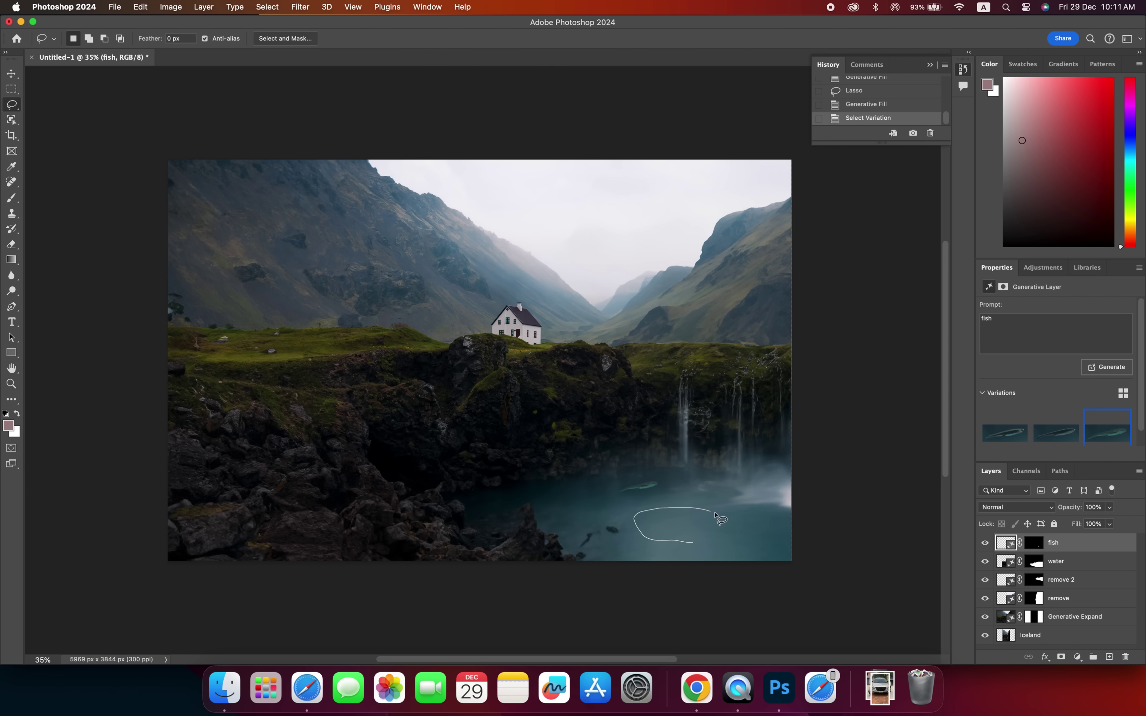
{"action": "left_click_drag", "start_coordinate": [714, 514], "coordinate": [686, 540]}
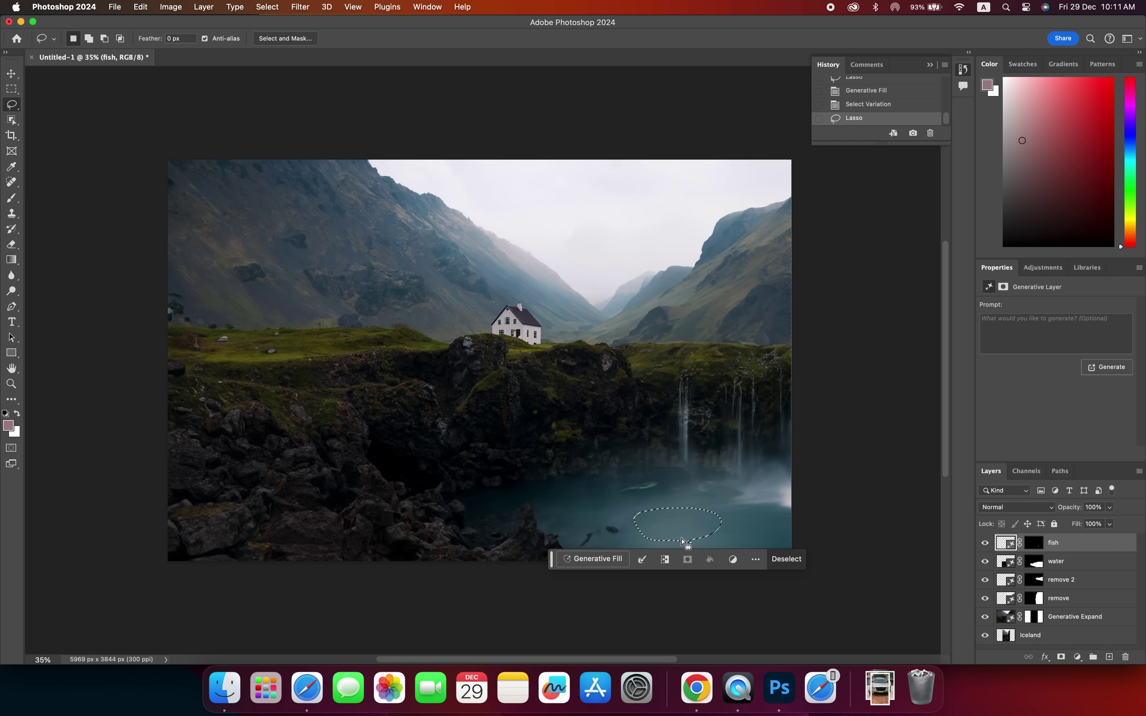
{"action": "left_click", "coordinate": [615, 558]}
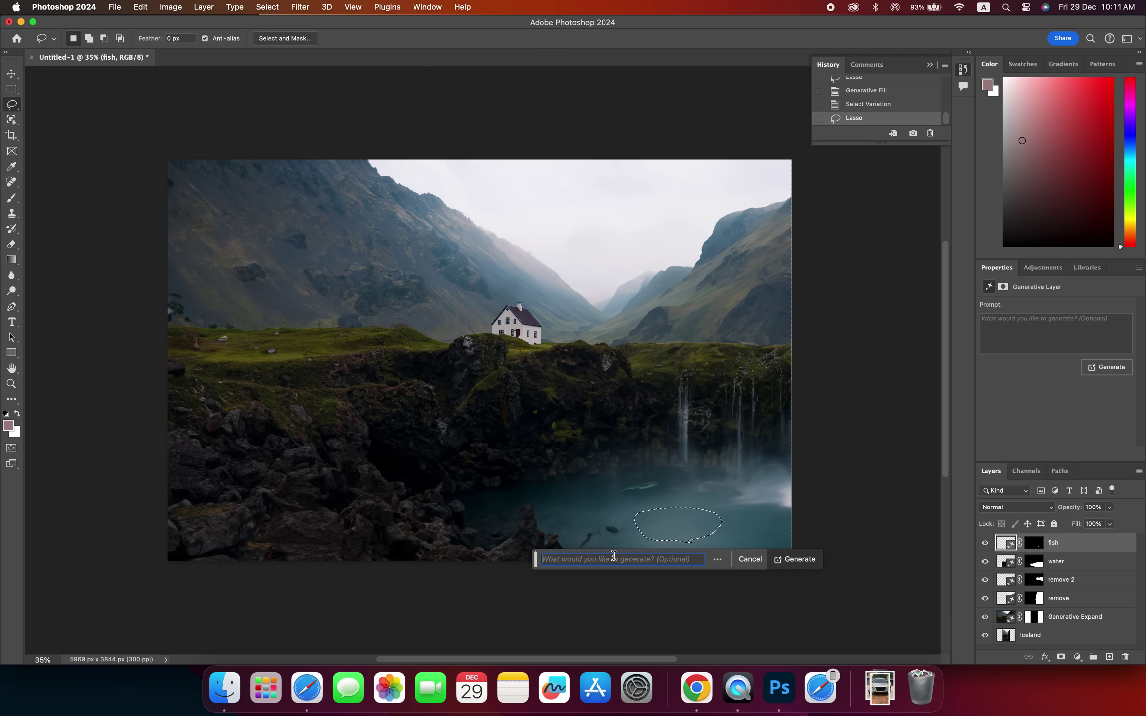
{"action": "type", "text": "boat"}
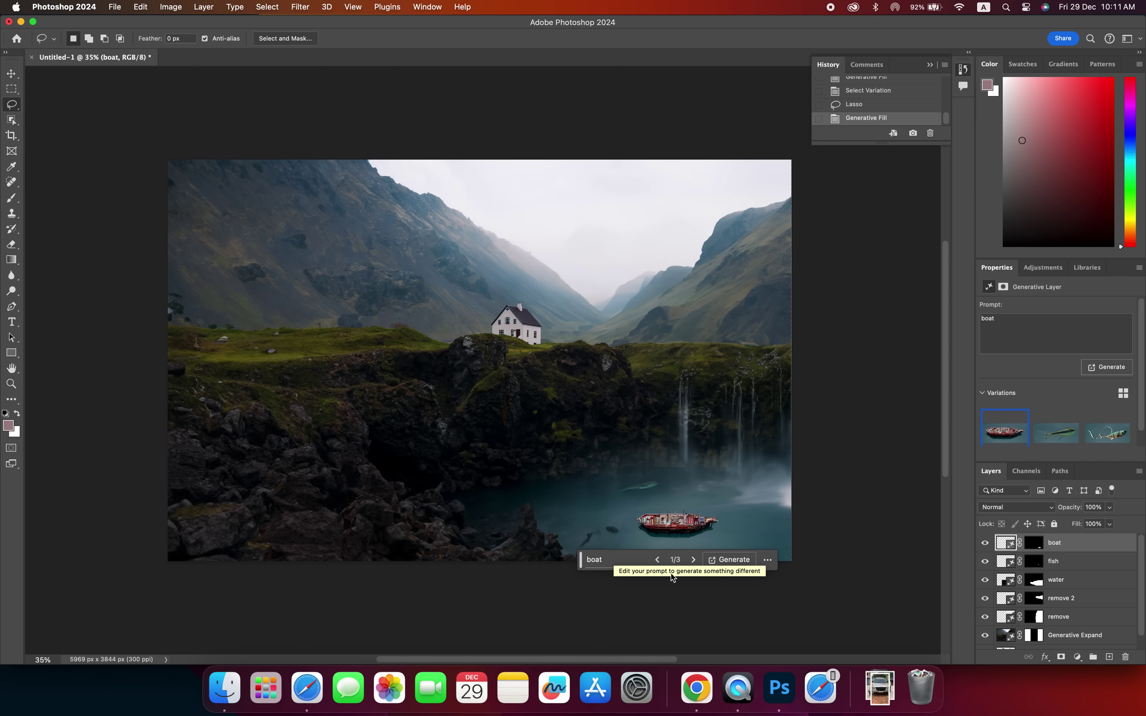
{"action": "left_click", "coordinate": [692, 562]}
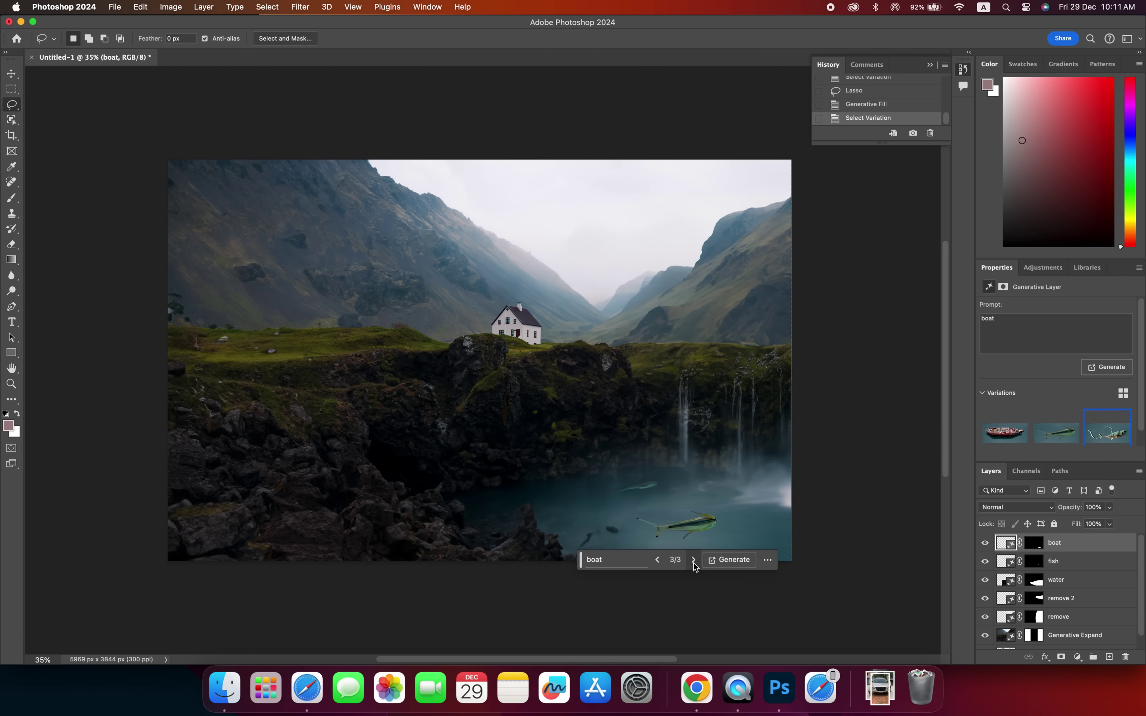
{"action": "left_click", "coordinate": [693, 561]}
{"action": "left_click", "coordinate": [693, 561]}
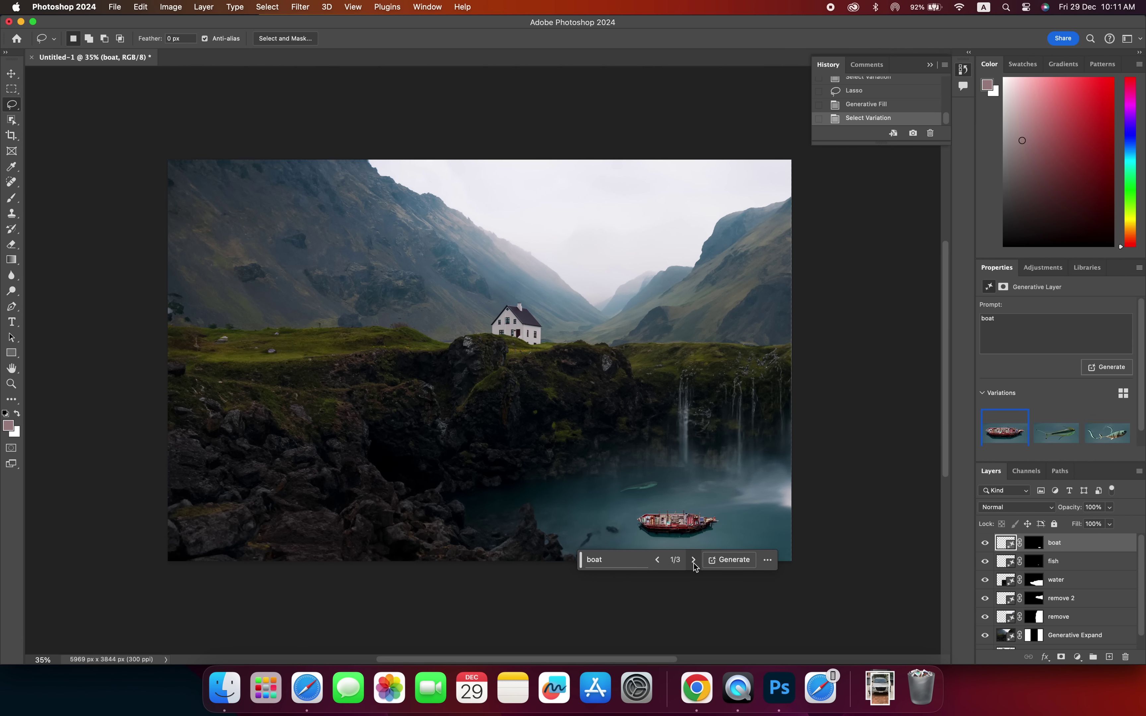
{"action": "left_click", "coordinate": [985, 543]}
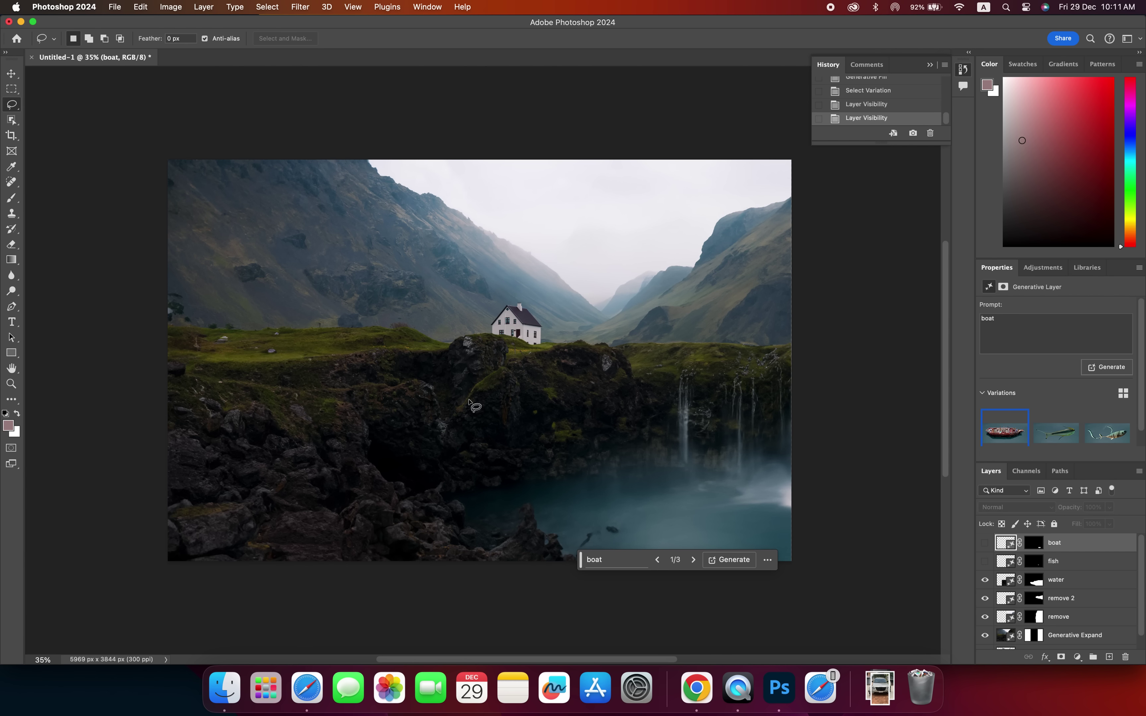
Step: Lasso the lone white house and Generative Fill it with 'remove'
{"action": "mouse_move", "coordinate": [515, 350]}
{"action": "left_mouse_down"}
{"action": "mouse_move", "coordinate": [549, 301]}
{"action": "mouse_move", "coordinate": [531, 351]}
{"action": "mouse_move", "coordinate": [521, 351]}
{"action": "left_mouse_up"}
{"action": "left_click", "coordinate": [433, 370]}
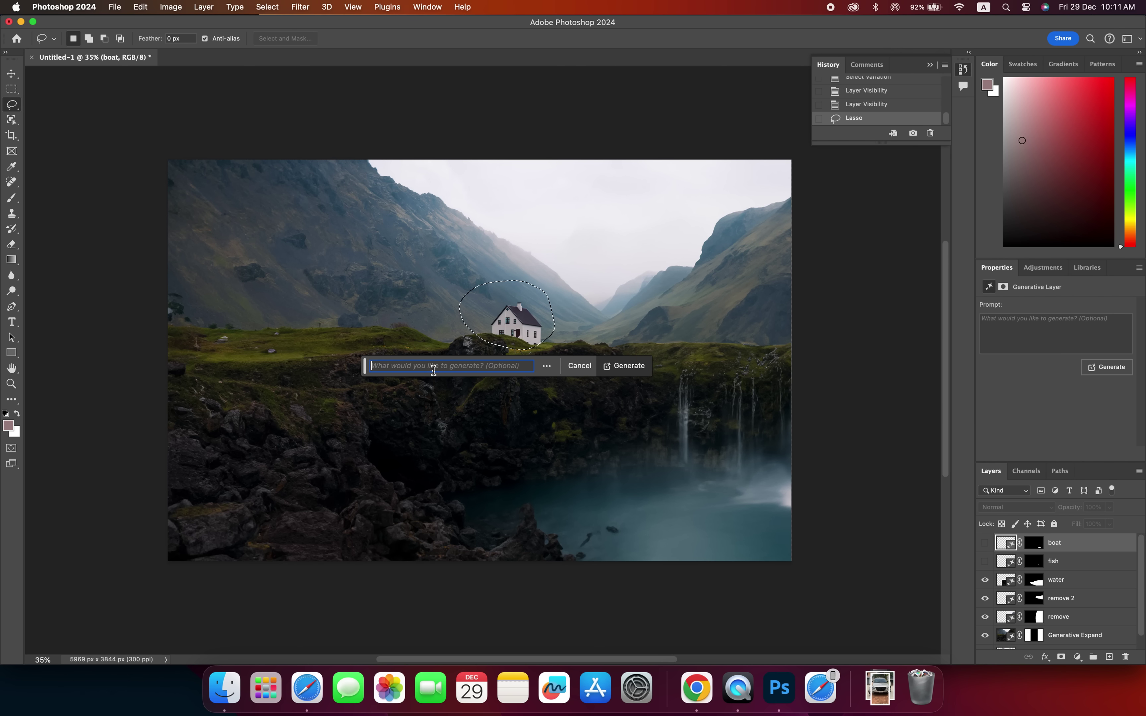
{"action": "type", "text": "remo"}
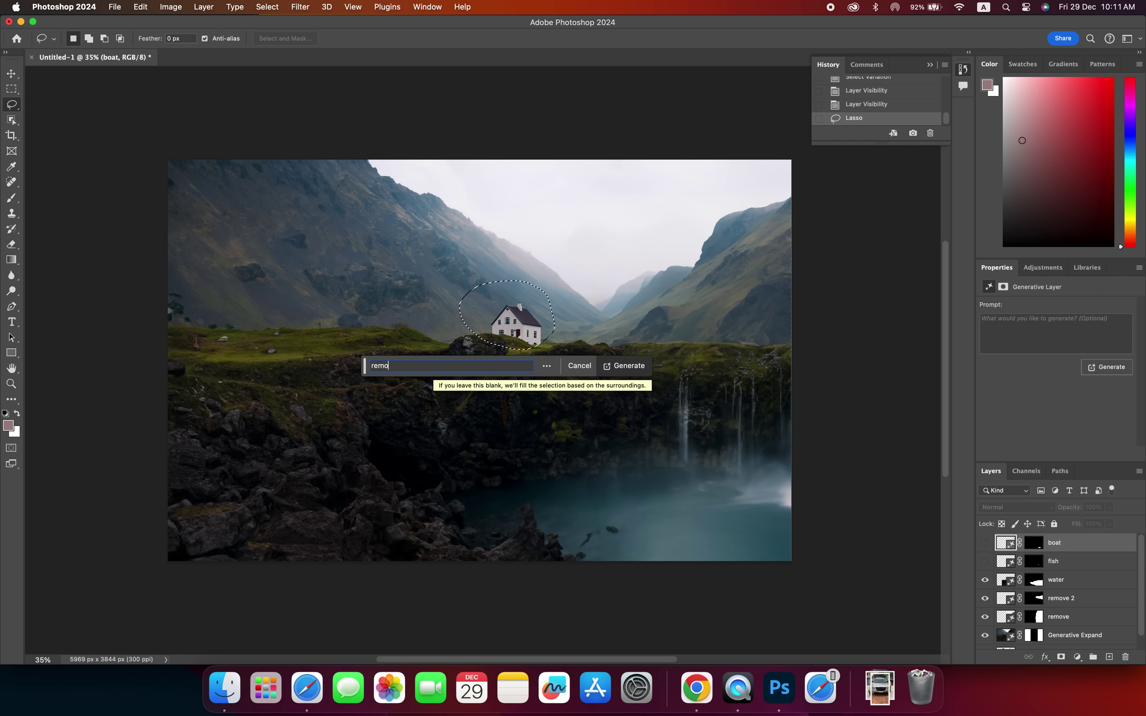
{"action": "type", "text": "ve"}
{"action": "key", "text": "Return"}
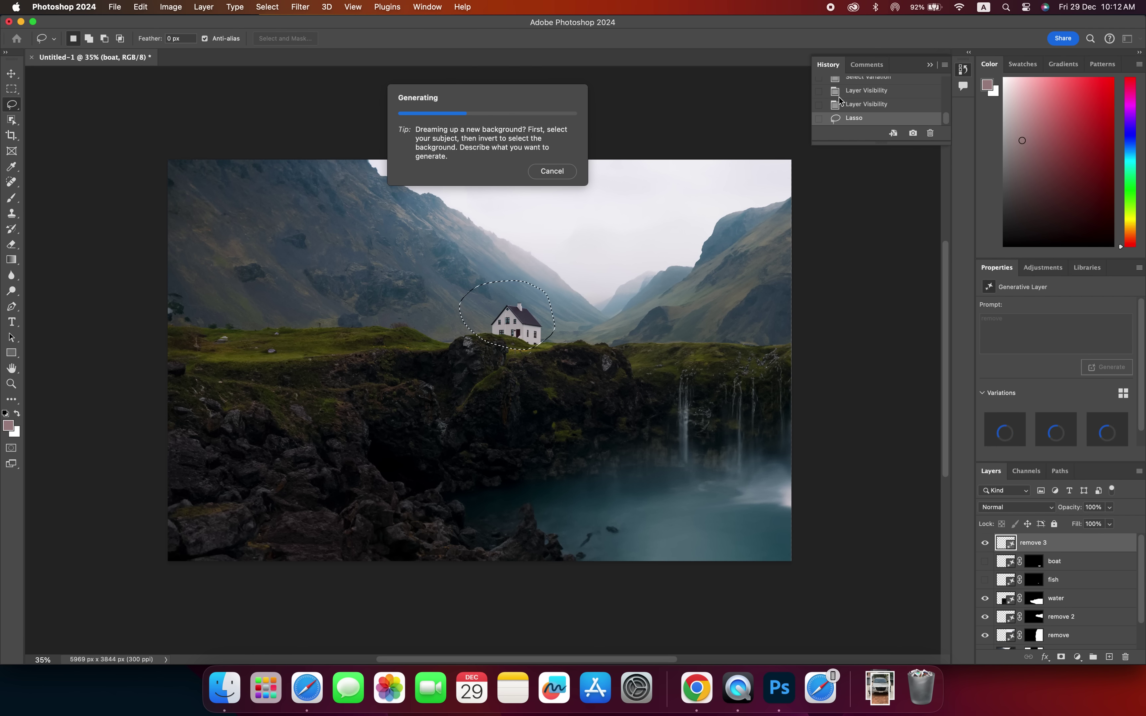
{"action": "left_click", "coordinate": [935, 8]}
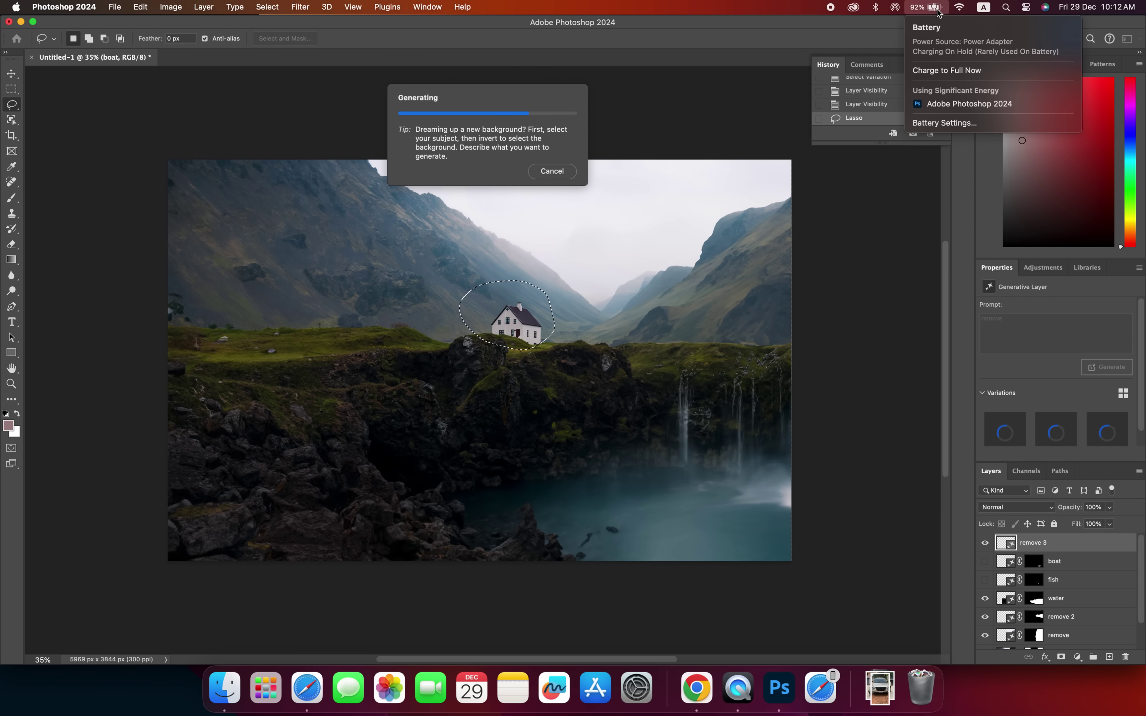
Step: Close and reopen the macOS battery menu, then open the Battery page in System Settings
{"action": "left_click", "coordinate": [958, 71]}
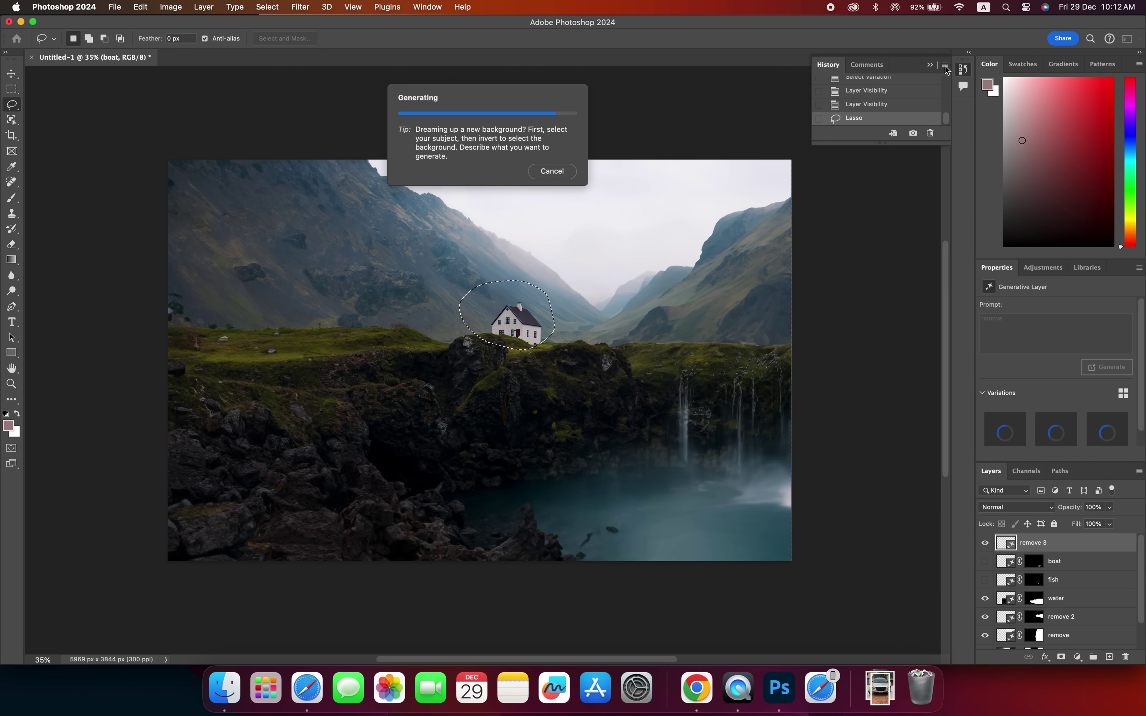
{"action": "left_click", "coordinate": [929, 8]}
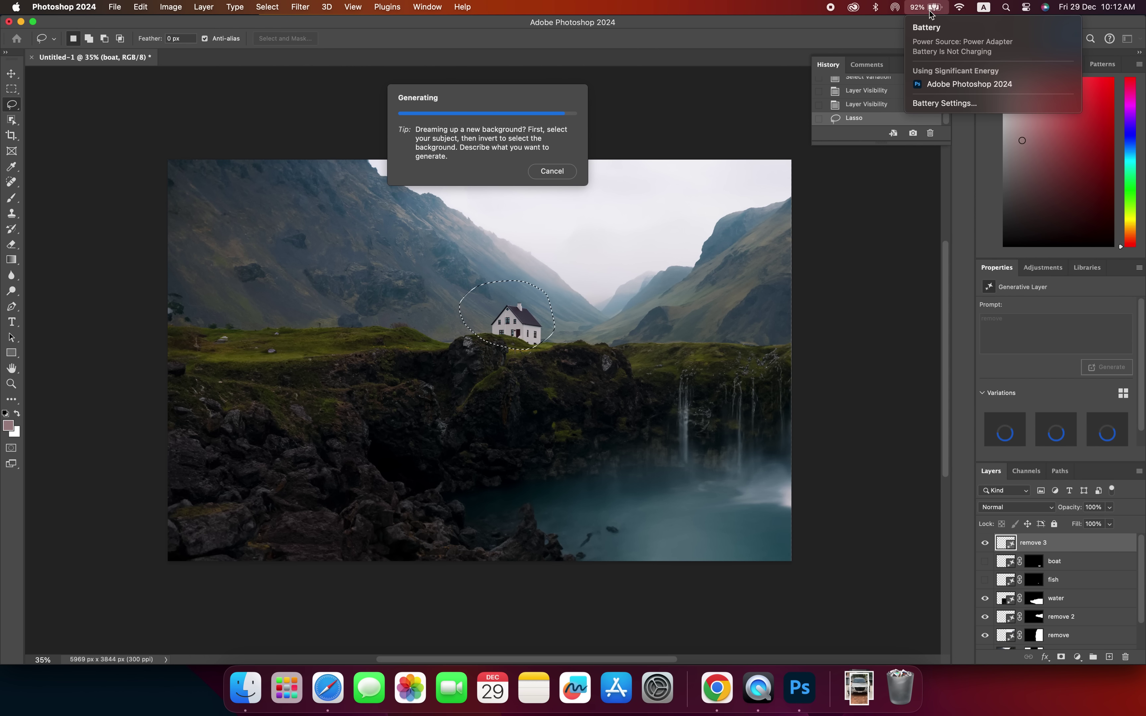
{"action": "left_click", "coordinate": [944, 108]}
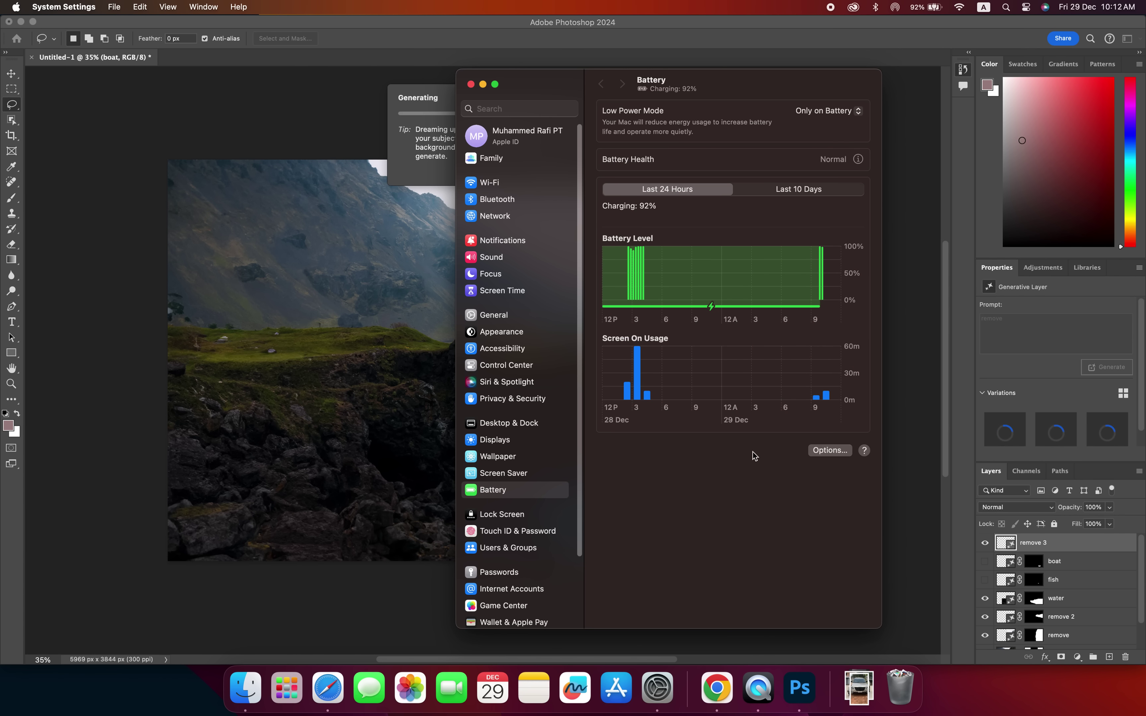
Step: Look over the Battery Options in System Settings, then close System Settings
{"action": "left_click", "coordinate": [834, 453]}
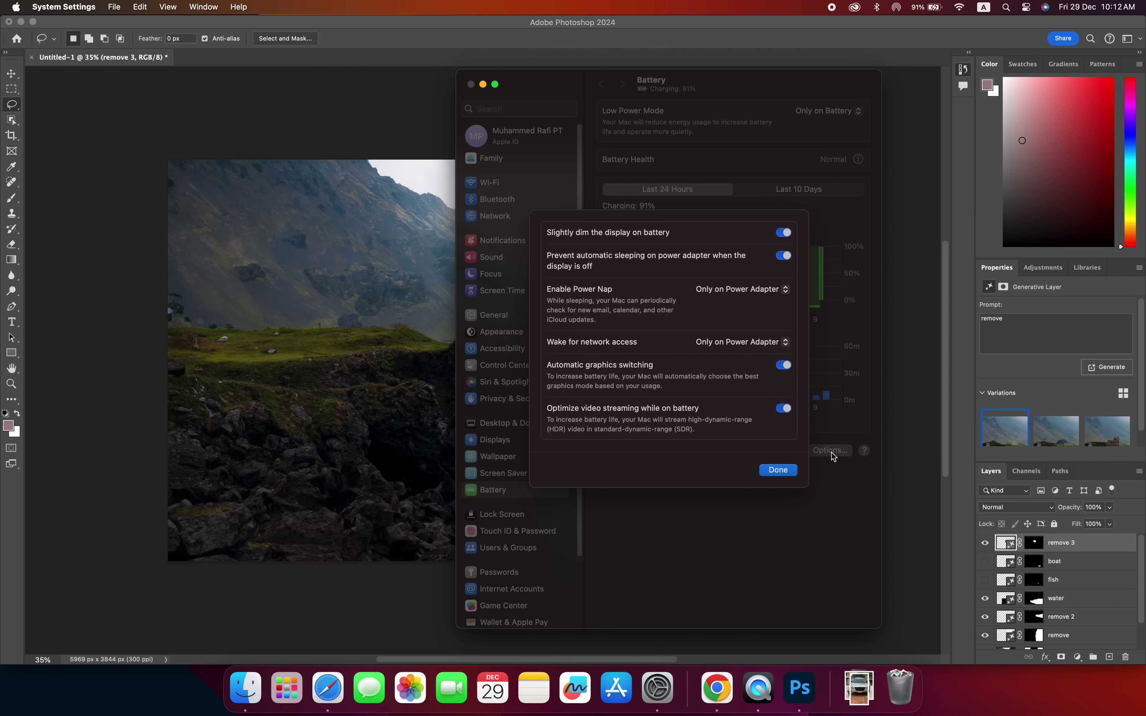
{"action": "left_click", "coordinate": [789, 471]}
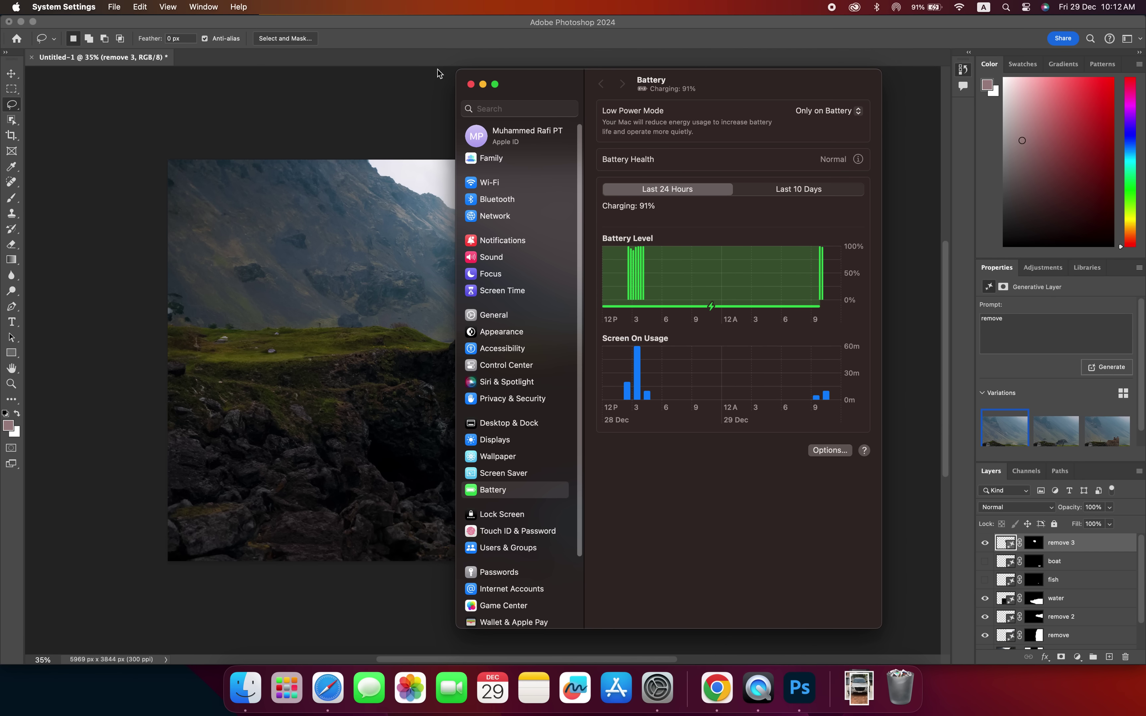
{"action": "left_click", "coordinate": [471, 84]}
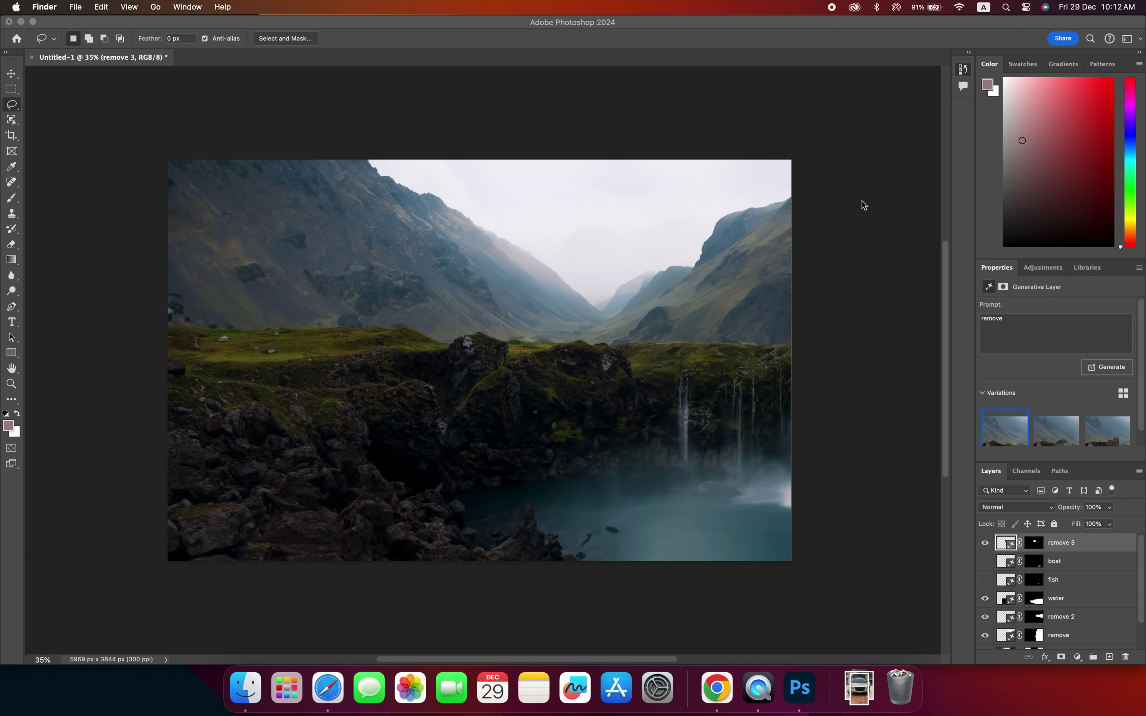
Step: Back in Photoshop, lasso a spot on the right hillside and generative-fill it with 'home'
{"action": "left_click", "coordinate": [929, 10]}
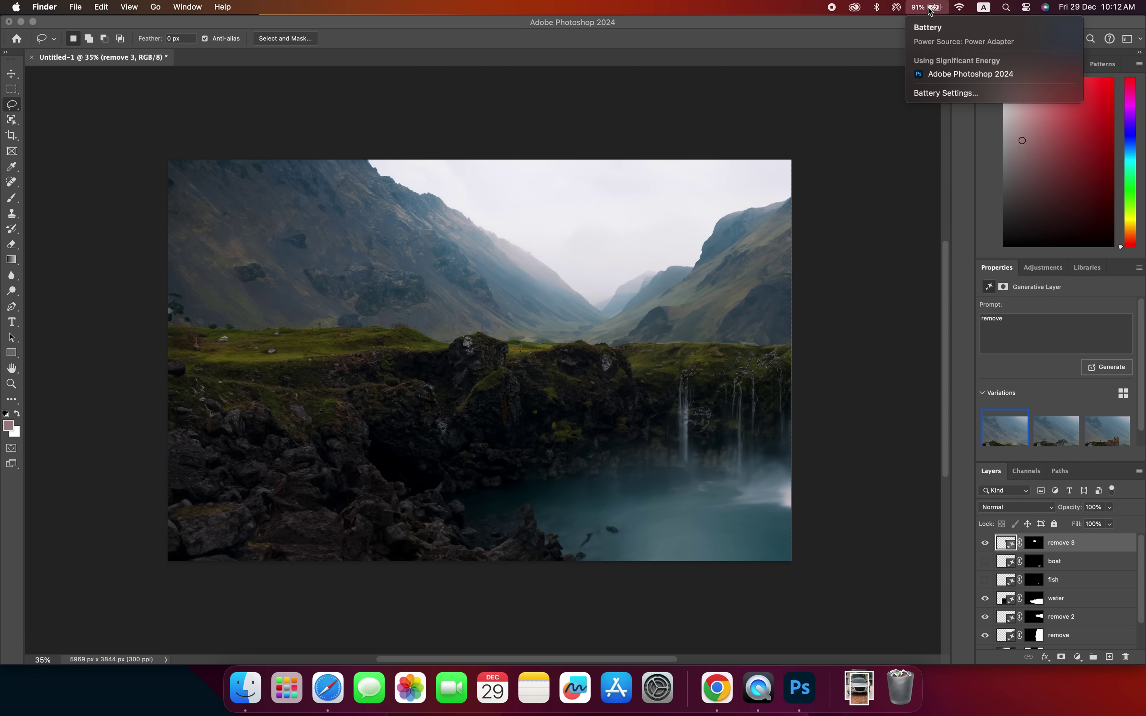
{"action": "left_click", "coordinate": [862, 214]}
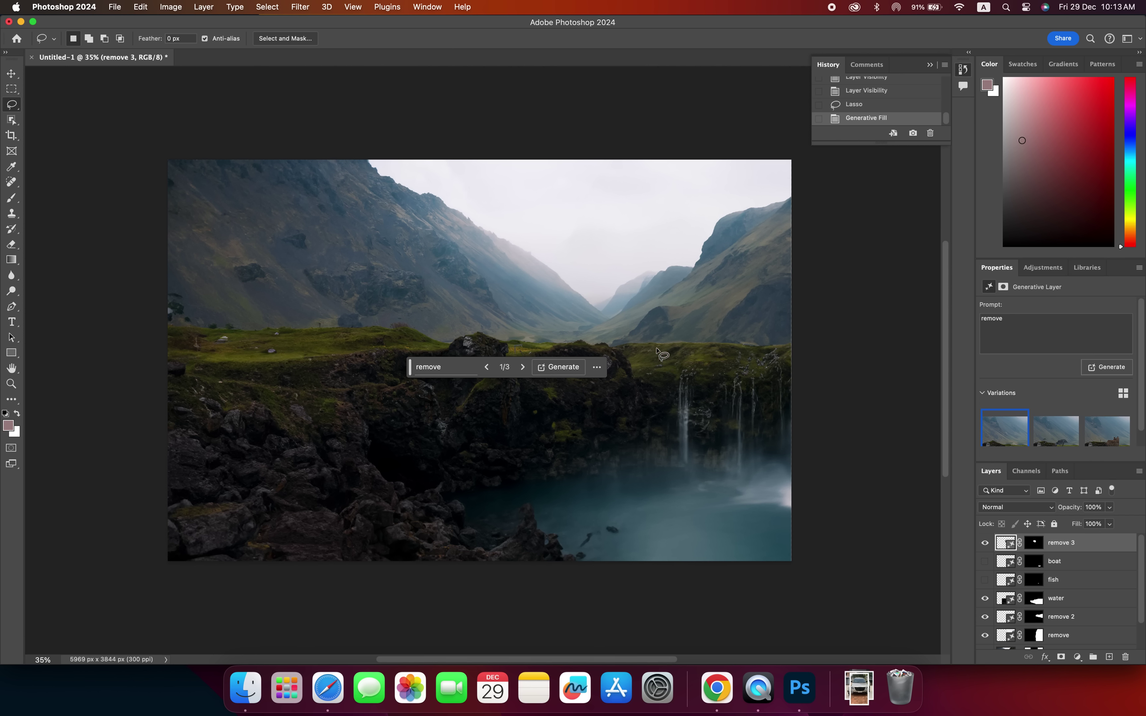
{"action": "mouse_move", "coordinate": [658, 352]}
{"action": "left_mouse_down"}
{"action": "mouse_move", "coordinate": [659, 307]}
{"action": "mouse_move", "coordinate": [676, 332]}
{"action": "mouse_move", "coordinate": [658, 349]}
{"action": "left_mouse_up"}
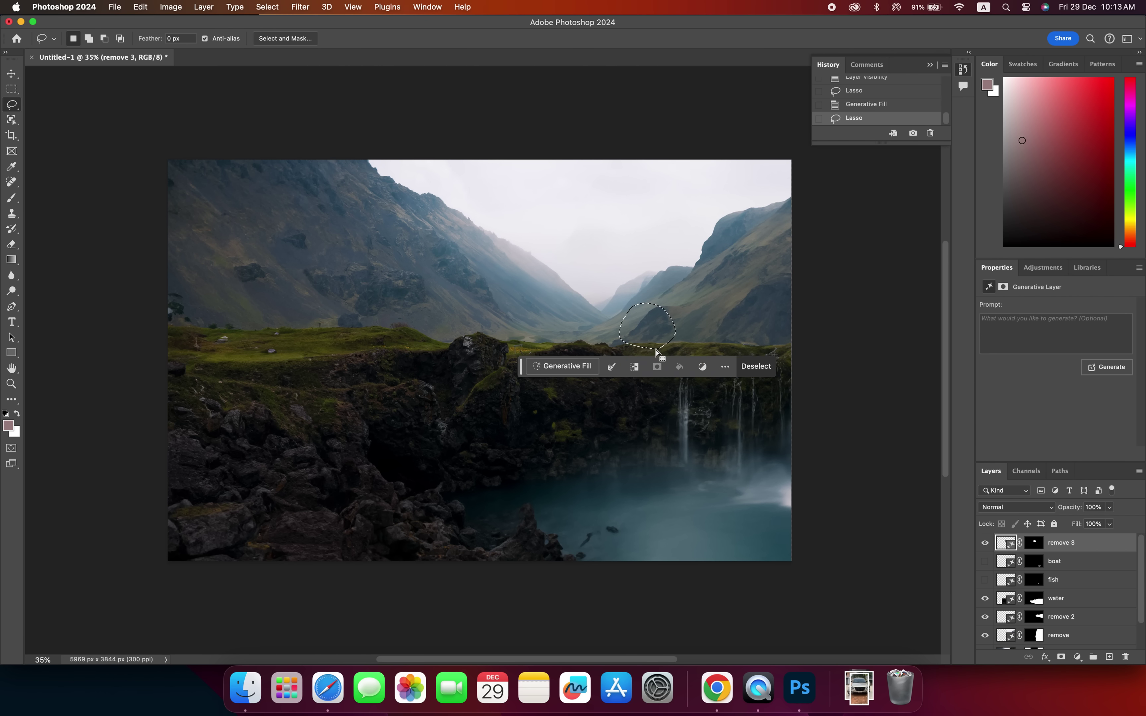
{"action": "left_click", "coordinate": [573, 366]}
{"action": "type", "text": "home"}
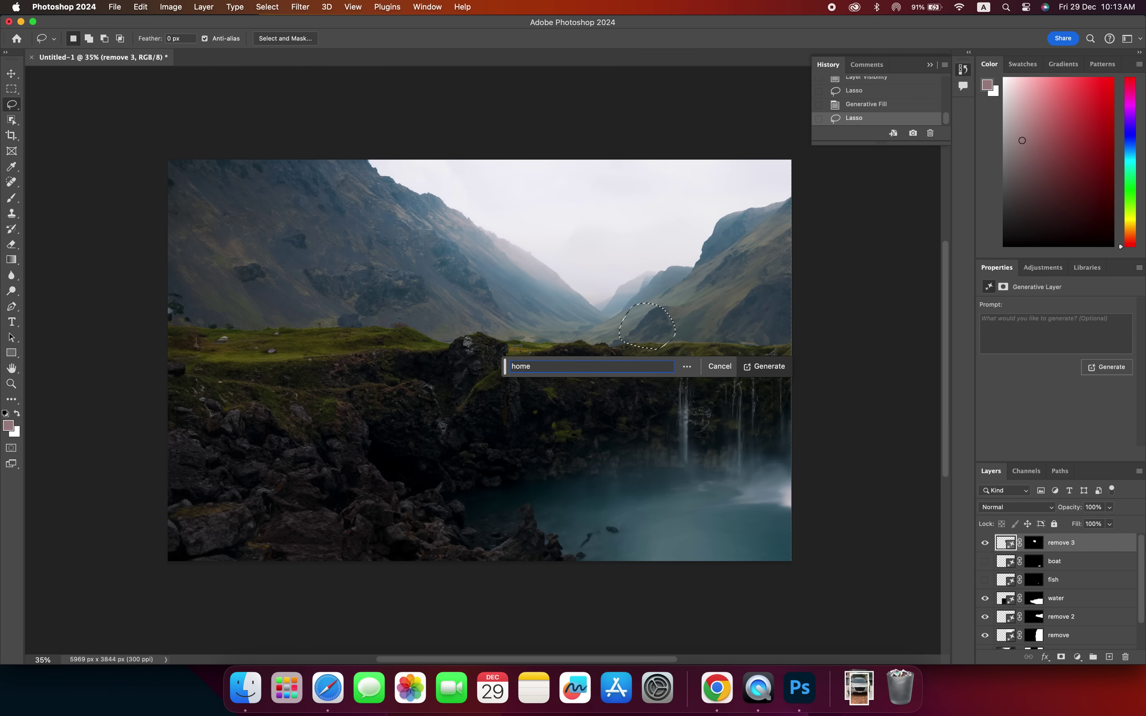
{"action": "key", "text": "Return"}
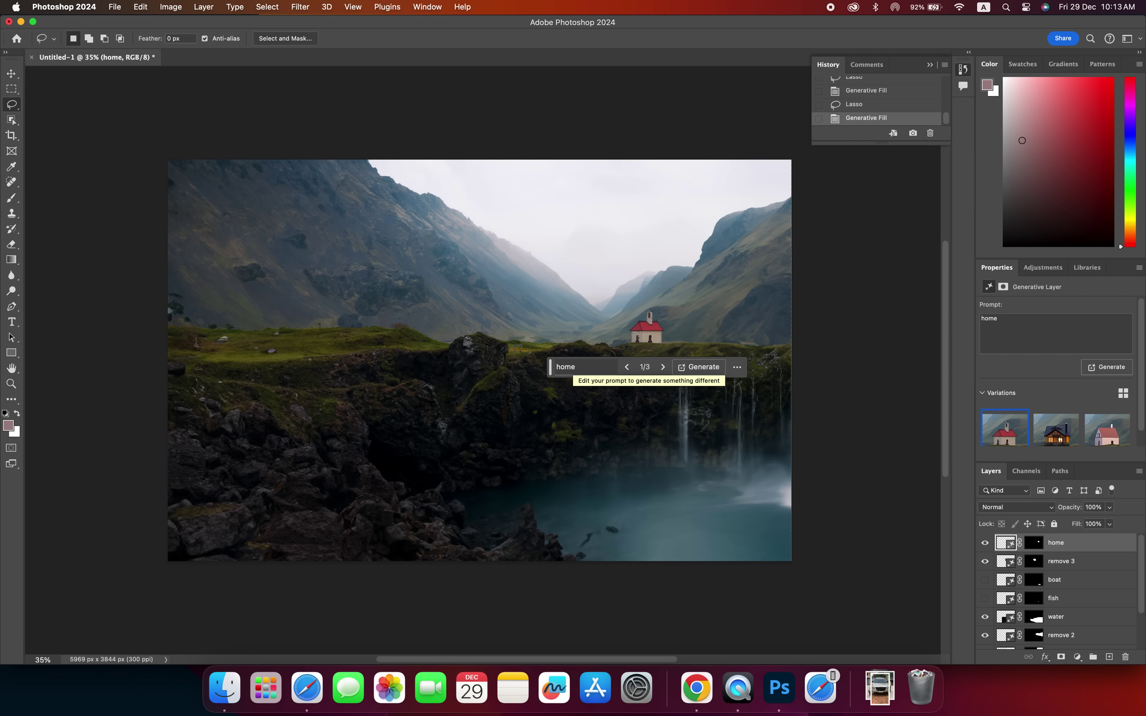
Step: Preview the three house variations, keep the first, and set the home layer to Dissolve
{"action": "left_click", "coordinate": [1055, 432]}
{"action": "left_click", "coordinate": [1085, 438]}
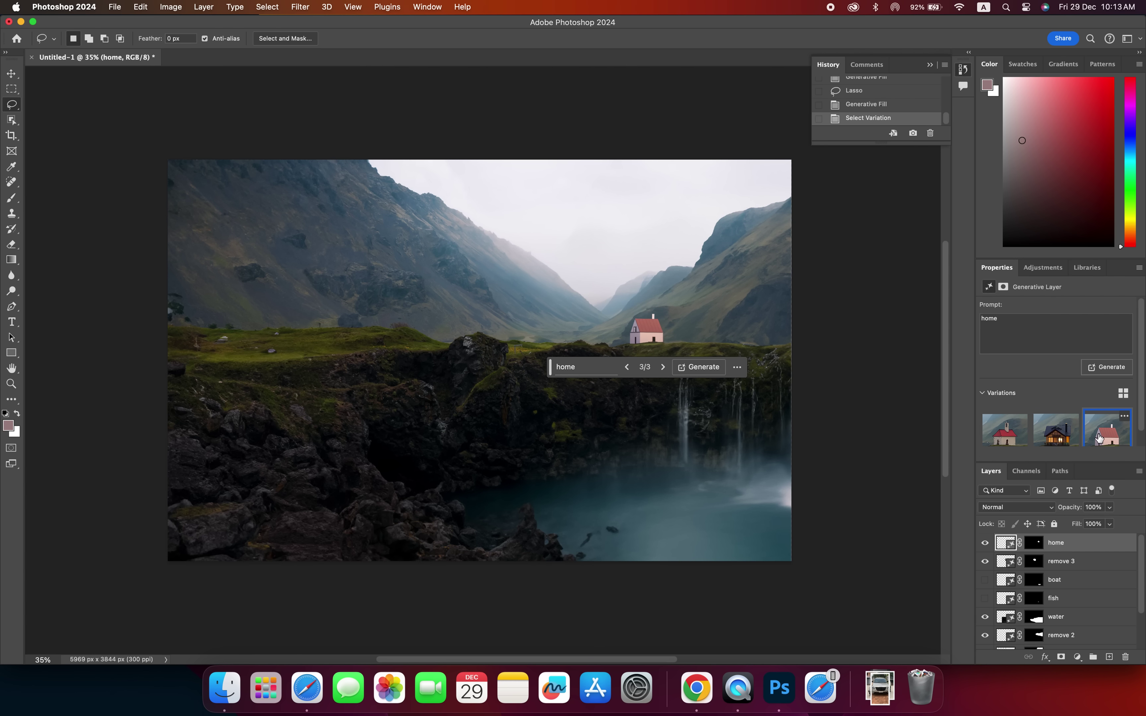
{"action": "left_click", "coordinate": [1017, 443]}
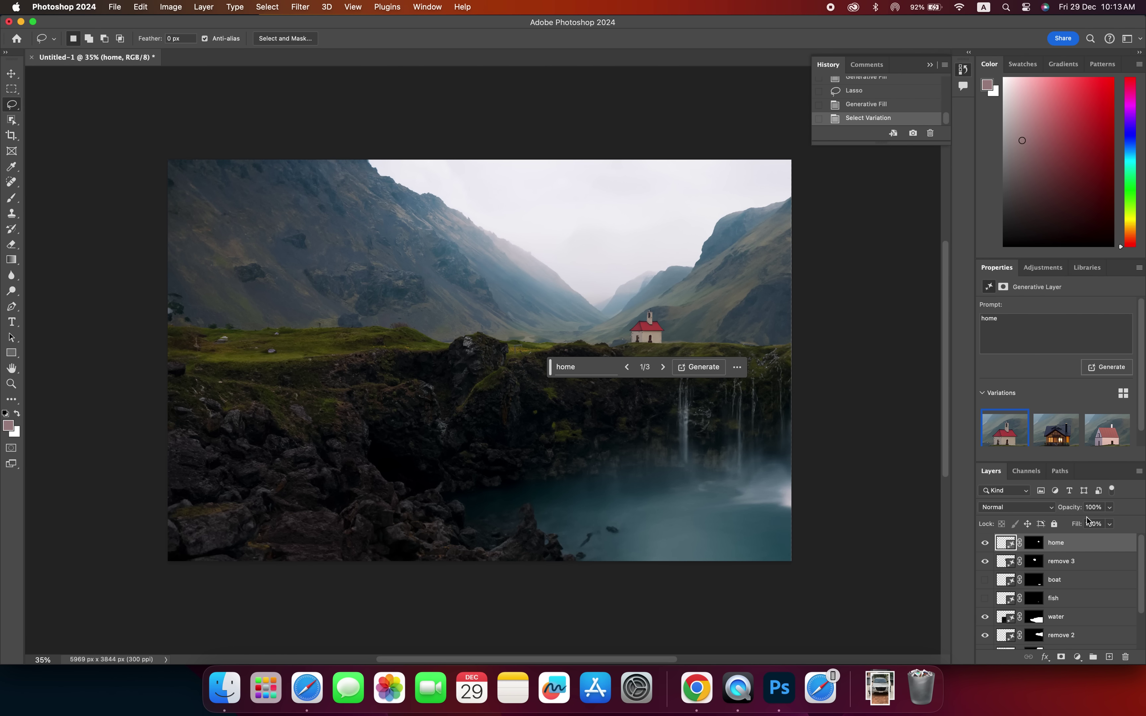
{"action": "left_click", "coordinate": [1052, 507]}
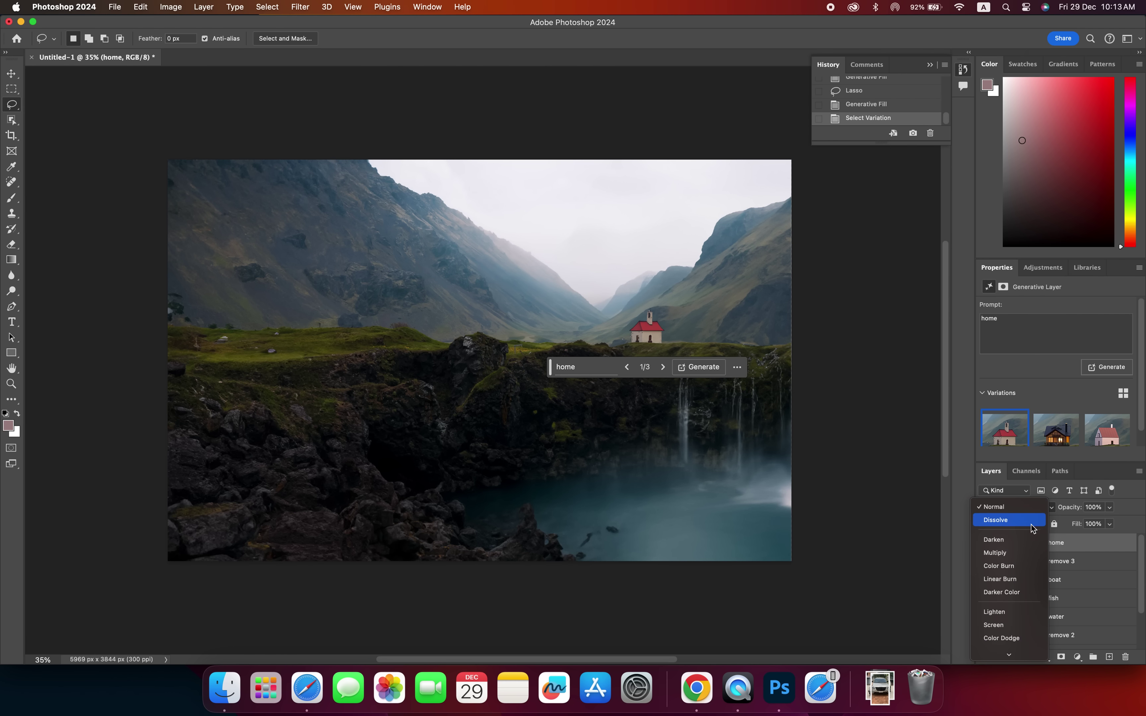
{"action": "left_click", "coordinate": [1030, 524]}
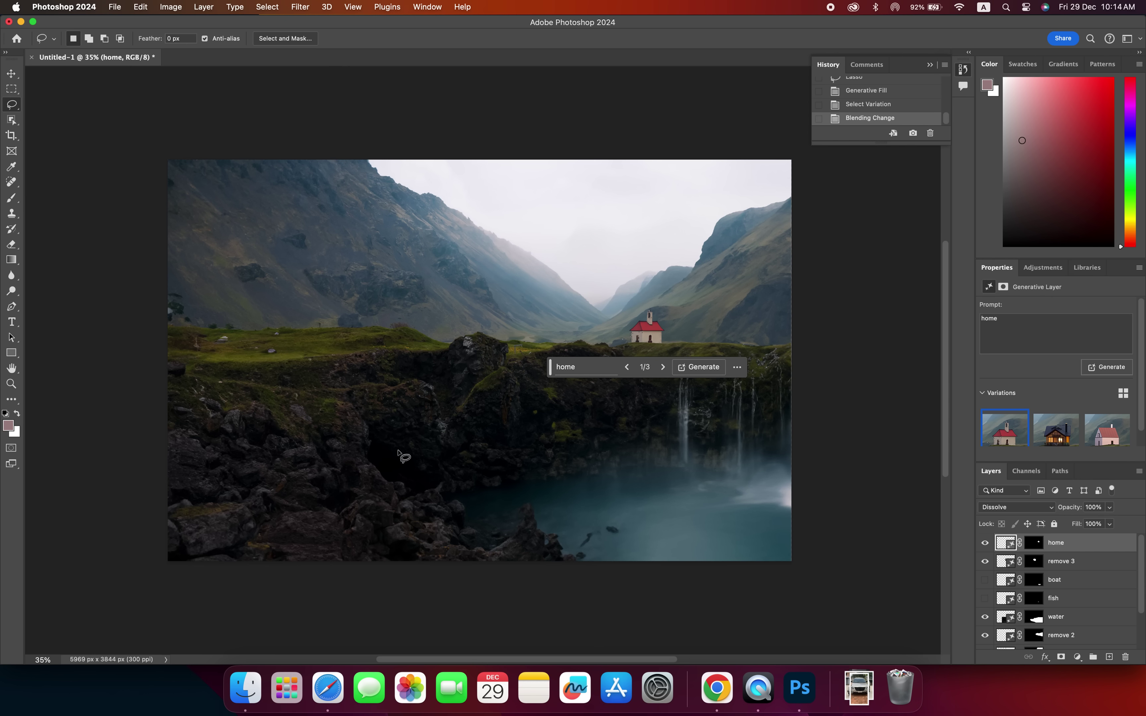
Step: Lasso the rocky lower-left foreground and generative-fill it with 'water'
{"action": "mouse_move", "coordinate": [164, 415]}
{"action": "left_mouse_down"}
{"action": "mouse_move", "coordinate": [435, 451]}
{"action": "mouse_move", "coordinate": [602, 535]}
{"action": "mouse_move", "coordinate": [694, 540]}
{"action": "mouse_move", "coordinate": [521, 558]}
{"action": "mouse_move", "coordinate": [463, 547]}
{"action": "mouse_move", "coordinate": [322, 591]}
{"action": "mouse_move", "coordinate": [169, 578]}
{"action": "mouse_move", "coordinate": [102, 408]}
{"action": "left_mouse_up"}
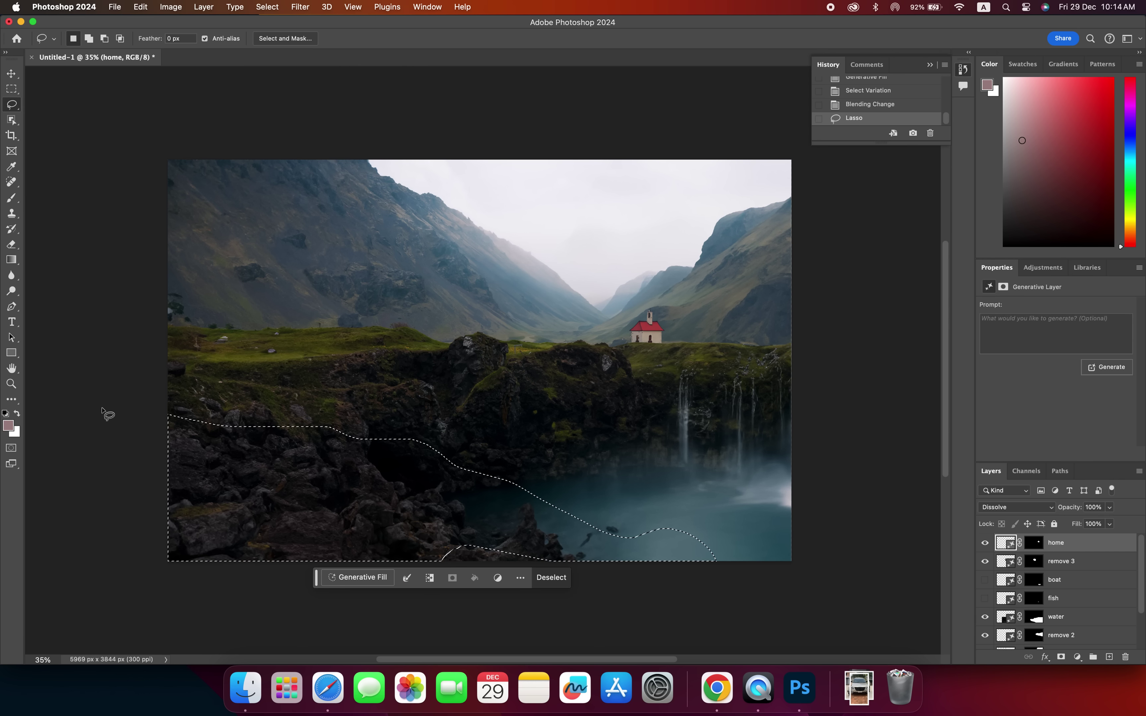
{"action": "left_click", "coordinate": [359, 577]}
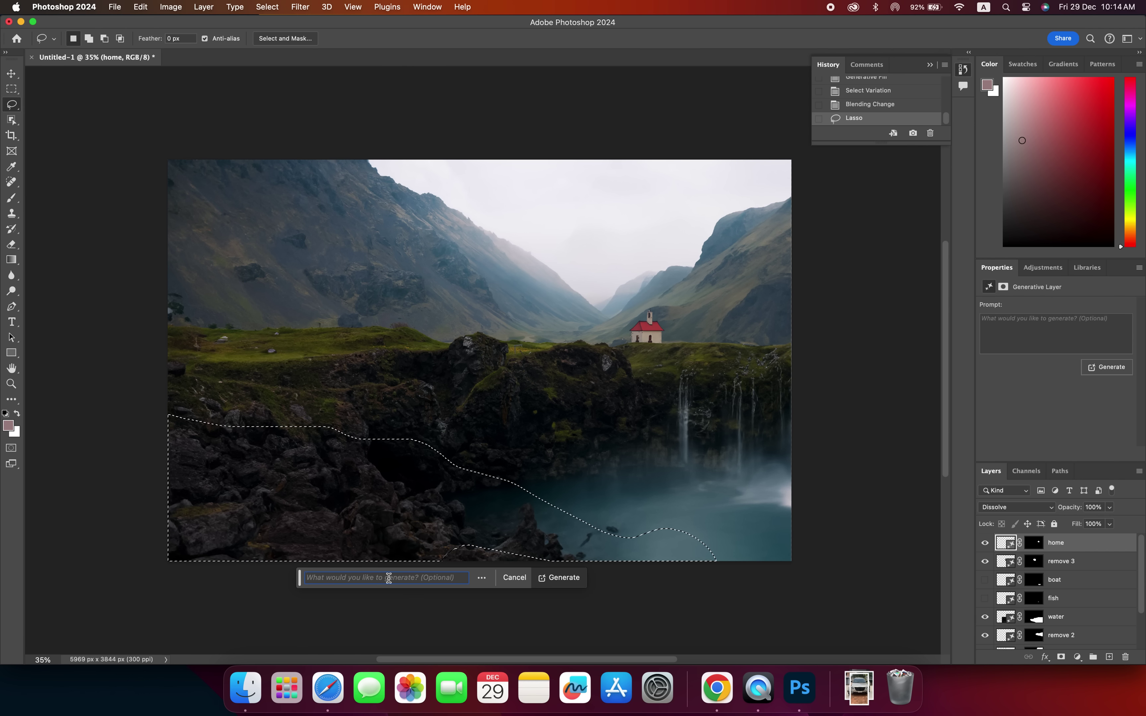
{"action": "type", "text": "water"}
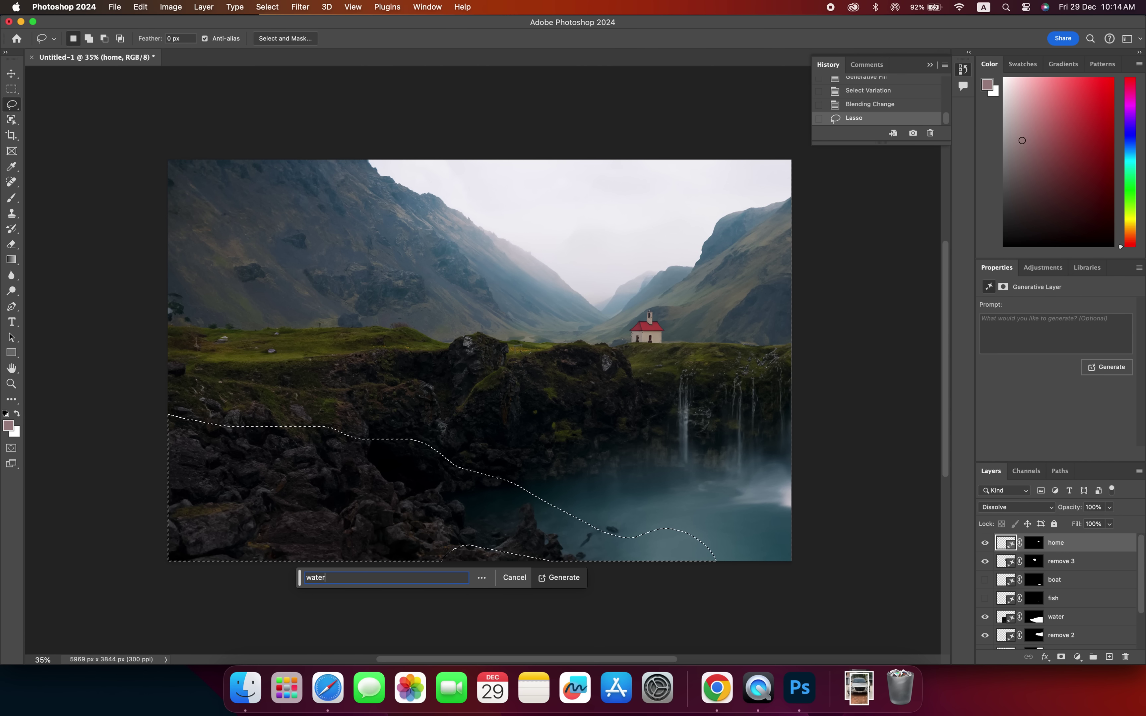
{"action": "key", "text": "Return"}
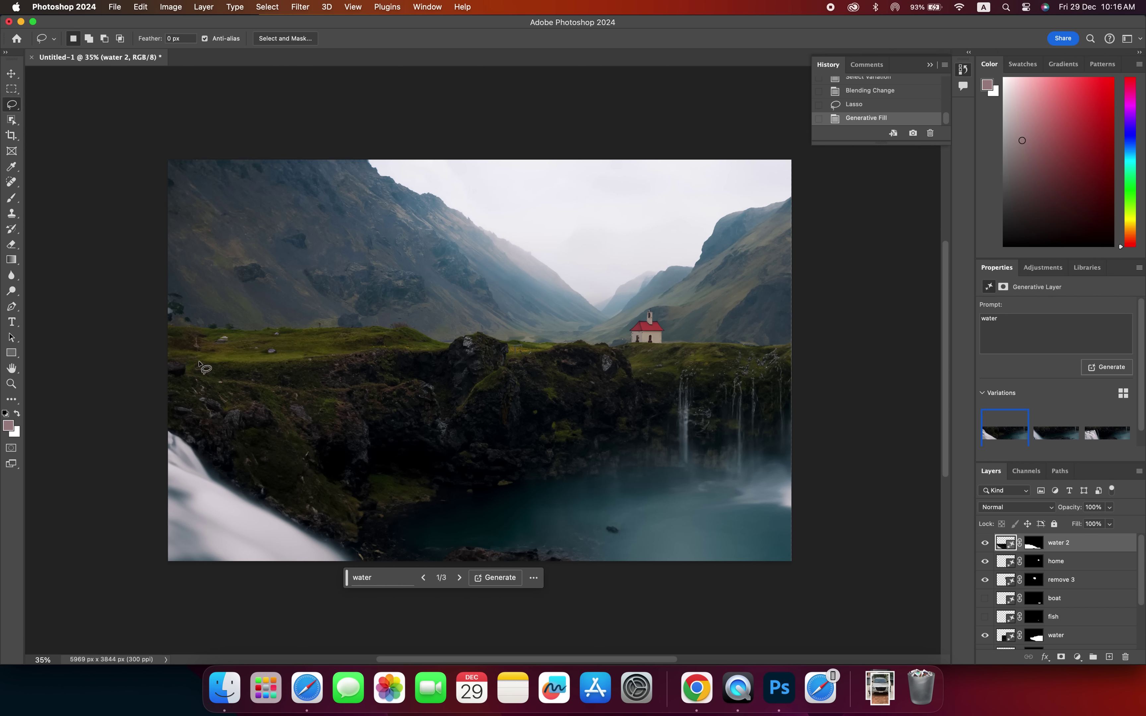
Step: With the Horizontal Type tool, view and close its tutorial, then place text on the left mountainside
{"action": "left_click", "coordinate": [12, 323]}
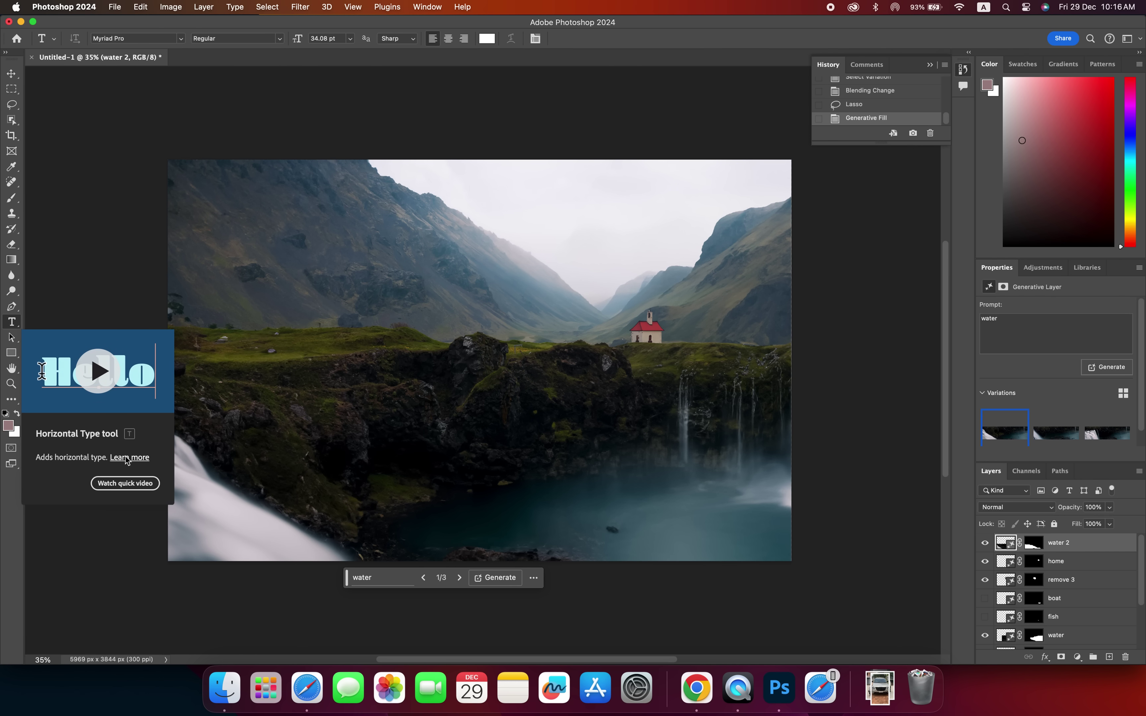
{"action": "left_click", "coordinate": [130, 483]}
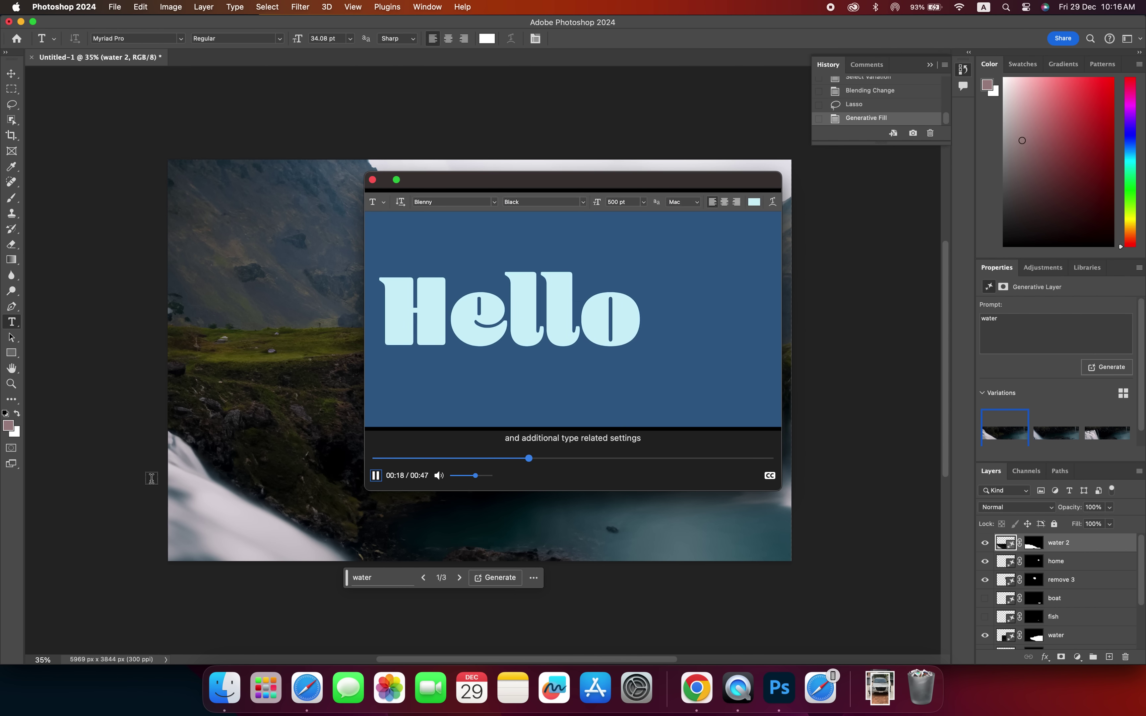
{"action": "left_click", "coordinate": [439, 476]}
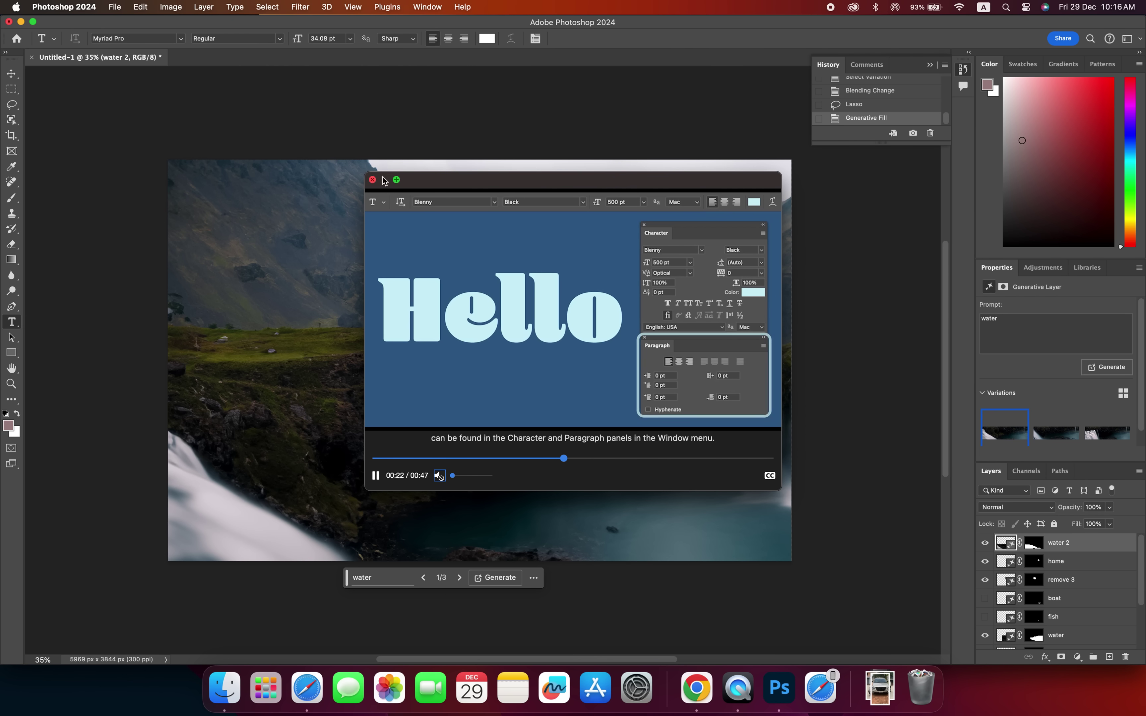
{"action": "left_click", "coordinate": [373, 180]}
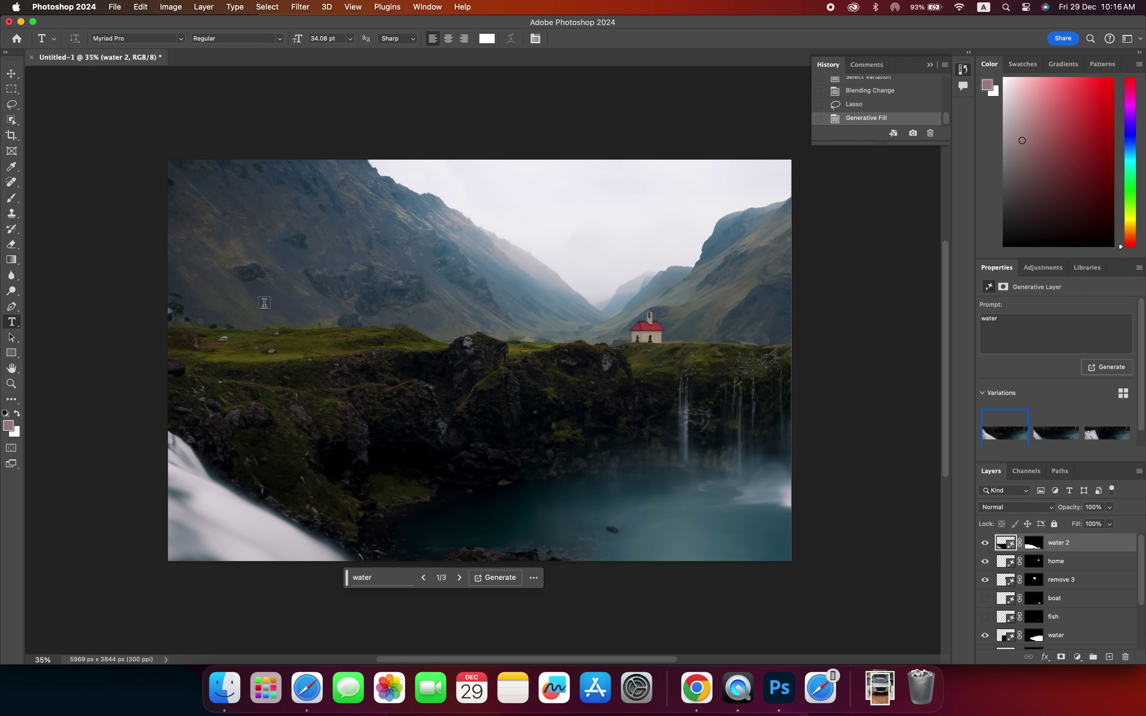
{"action": "left_click", "coordinate": [265, 306]}
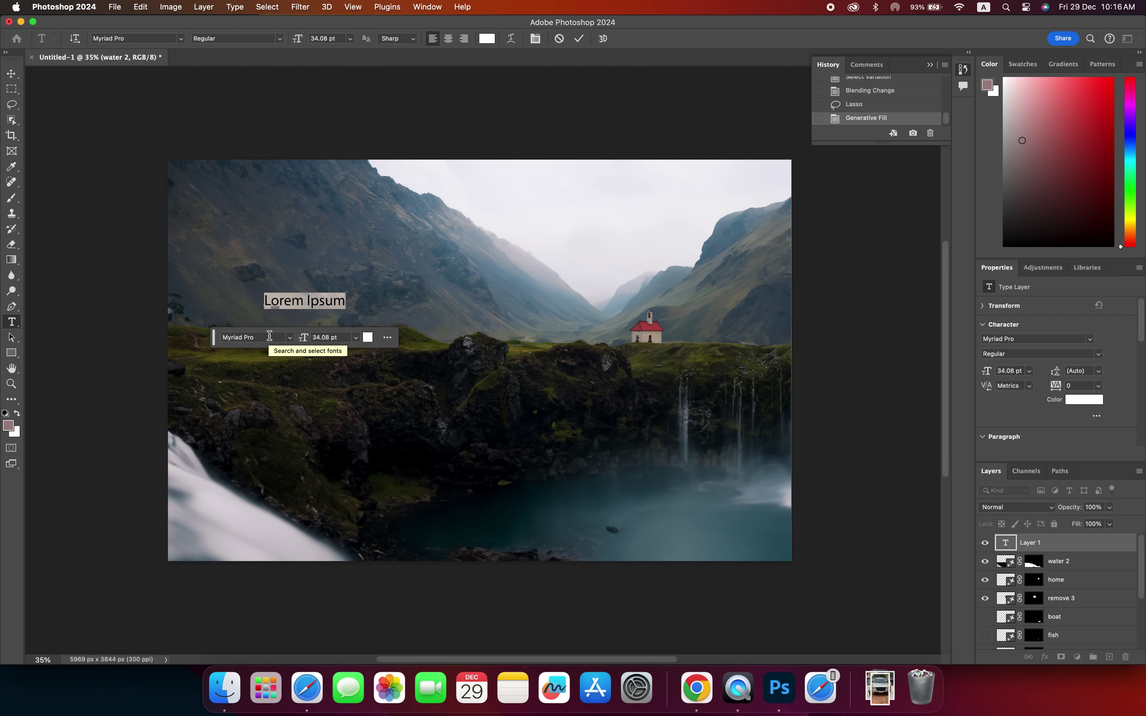
Step: Type 'youtube', then capitalise the Y and T so it reads 'YouTube'
{"action": "type", "text": "youtube"}
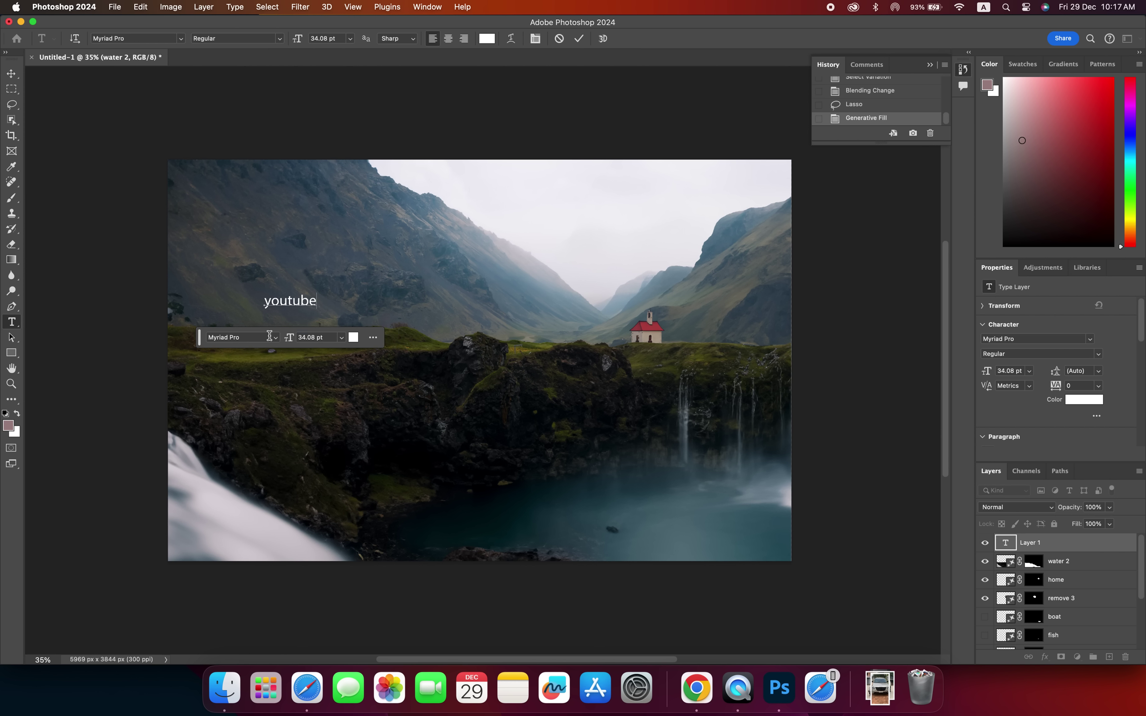
{"action": "left_click", "coordinate": [267, 302]}
{"action": "left_click_drag", "start_coordinate": [268, 303], "coordinate": [266, 303]}
{"action": "type", "text": "Y"}
{"action": "left_click_drag", "start_coordinate": [292, 298], "coordinate": [287, 299]}
{"action": "type", "text": "T"}
Step: Select the YouTube word and step through alternative fonts from the font name field
{"action": "left_click", "coordinate": [253, 335]}
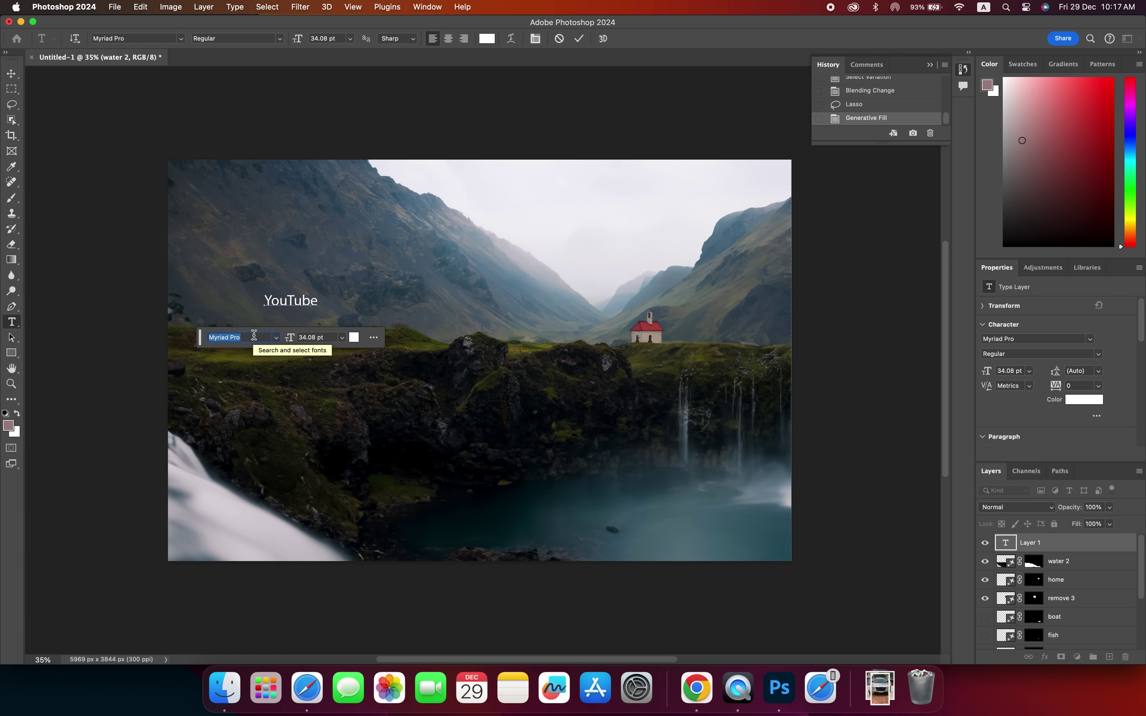
{"action": "key", "text": "Down"}
{"action": "key", "text": "Down"}
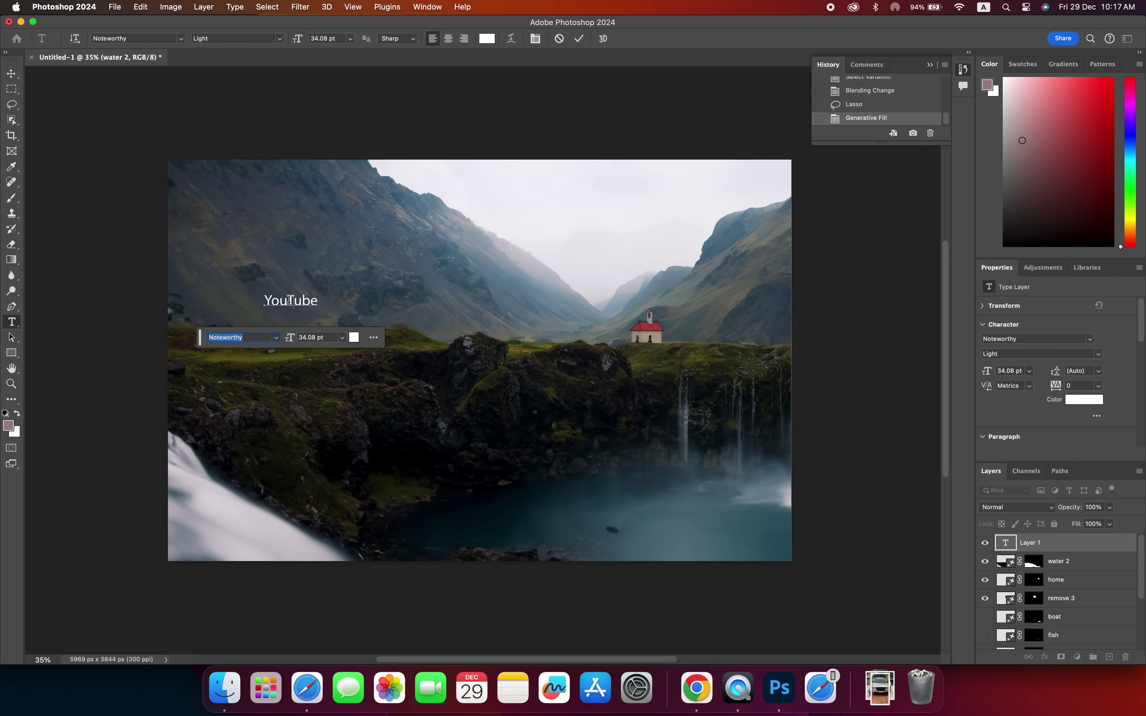
{"action": "double_click", "coordinate": [290, 301]}
{"action": "left_click", "coordinate": [239, 337]}
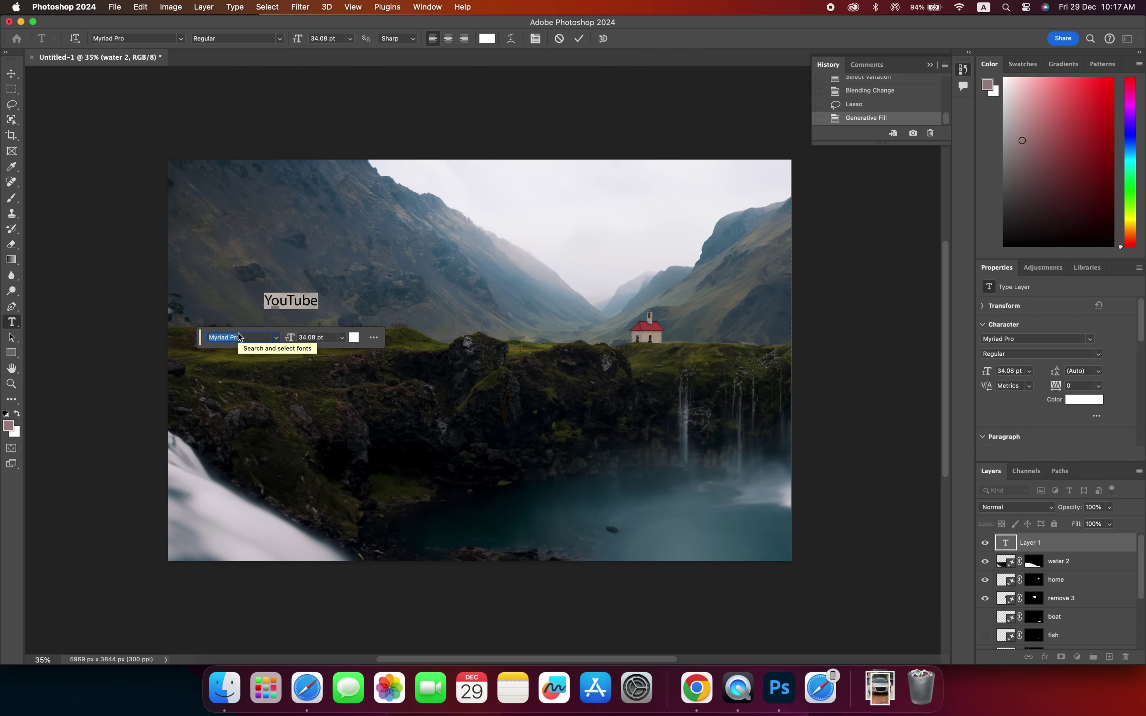
{"action": "key", "text": "Down"}
{"action": "key", "text": "Down"}
{"action": "key", "text": "Down"}
{"action": "key", "text": "Down"}
{"action": "key", "text": "Down"}
{"action": "key", "text": "Down"}
{"action": "key", "text": "Down"}
{"action": "key", "text": "Down"}
{"action": "key", "text": "Down"}
{"action": "key", "text": "Down"}
{"action": "key", "text": "Down"}
{"action": "key", "text": "Down"}
{"action": "key", "text": "Down"}
{"action": "key", "text": "Down"}
{"action": "key", "text": "Down"}
{"action": "key", "text": "Down"}
{"action": "key", "text": "Down"}
{"action": "key", "text": "Down"}
{"action": "key", "text": "Down"}
{"action": "key", "text": "Down"}
{"action": "key", "text": "Down"}
{"action": "key", "text": "Down"}
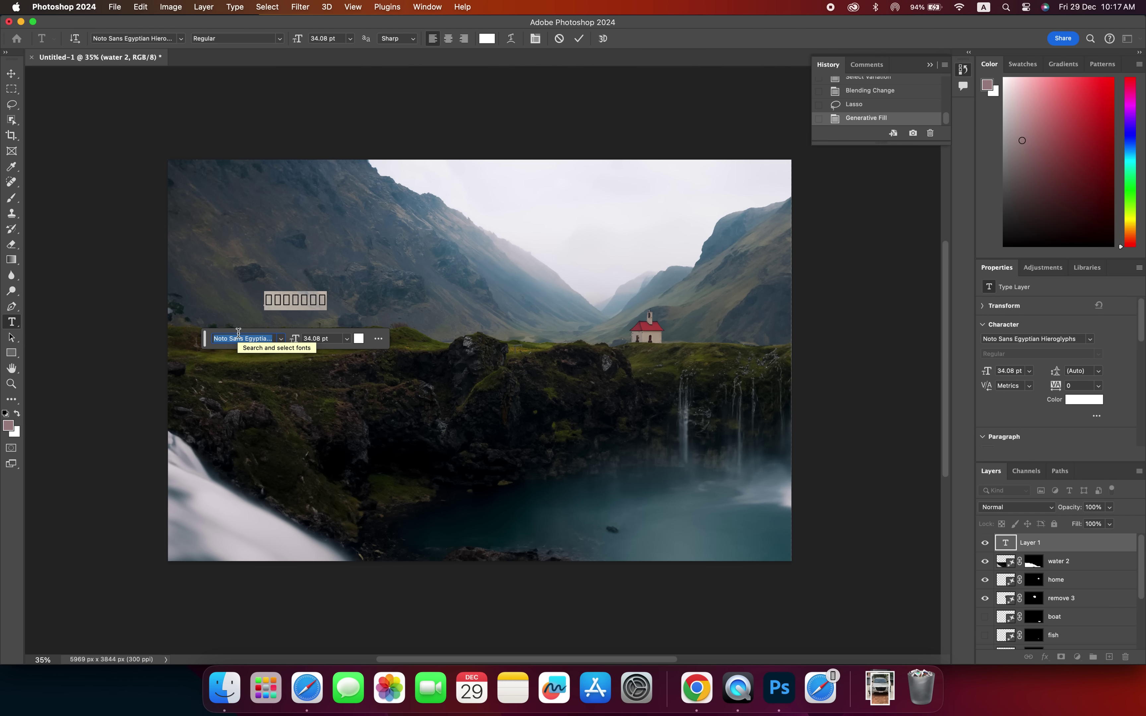
Step: Browse the full font list and apply Trajan Color to the YOUTUBE text
{"action": "left_click", "coordinate": [184, 39]}
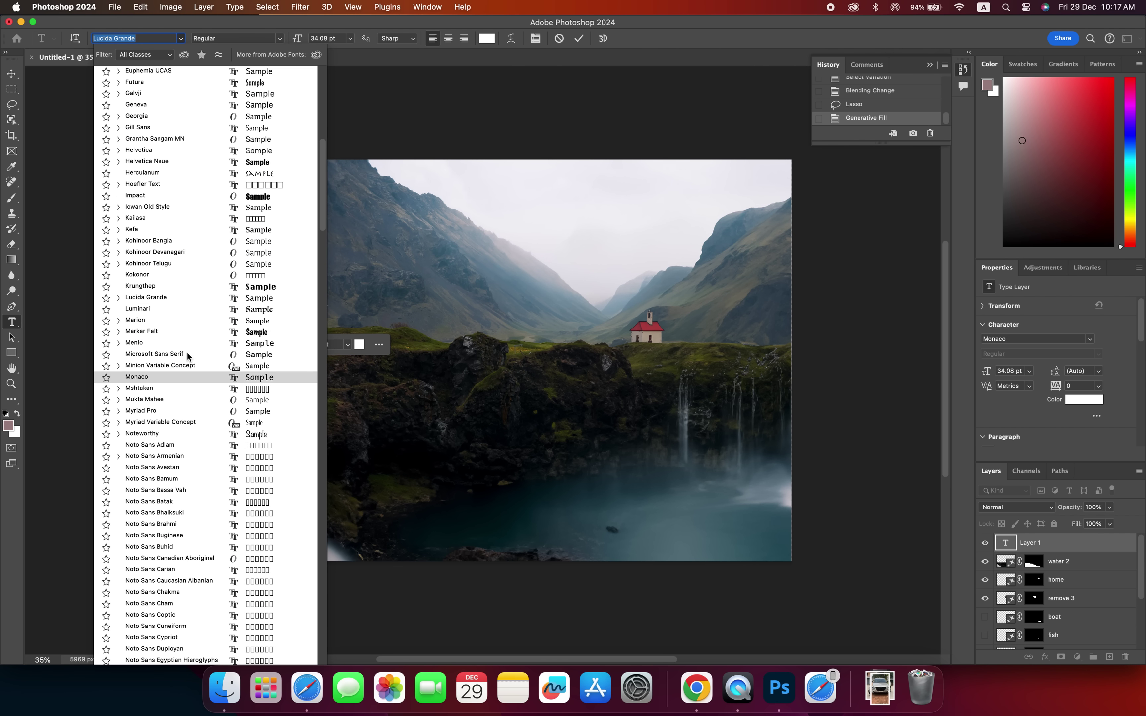
{"action": "key", "text": "Down"}
{"action": "key", "text": "Down"}
{"action": "key", "text": "Down"}
{"action": "key", "text": "Down"}
{"action": "key", "text": "Down"}
{"action": "key", "text": "Down"}
{"action": "key", "text": "Down"}
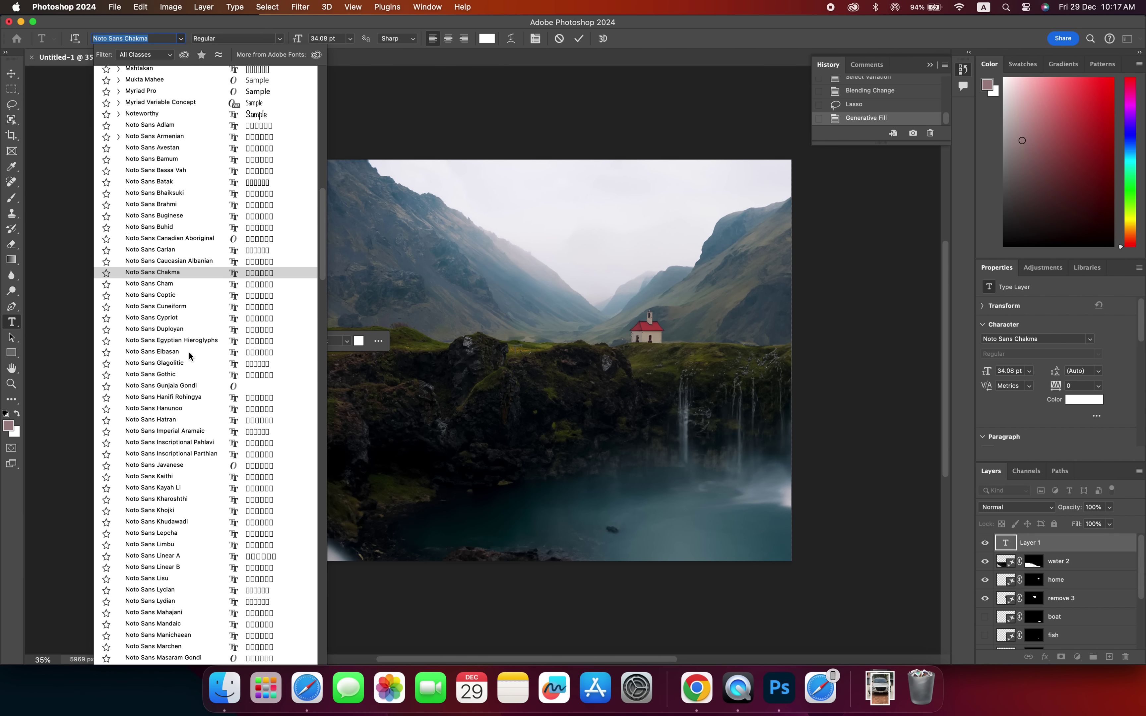
{"action": "key", "text": "Down"}
{"action": "key", "text": "Down"}
{"action": "key", "text": "Down"}
{"action": "key", "text": "Down"}
{"action": "key", "text": "Down"}
{"action": "key", "text": "Down"}
{"action": "scroll", "coordinate": [187, 357], "scroll_direction": "up", "scroll_amount": 10}
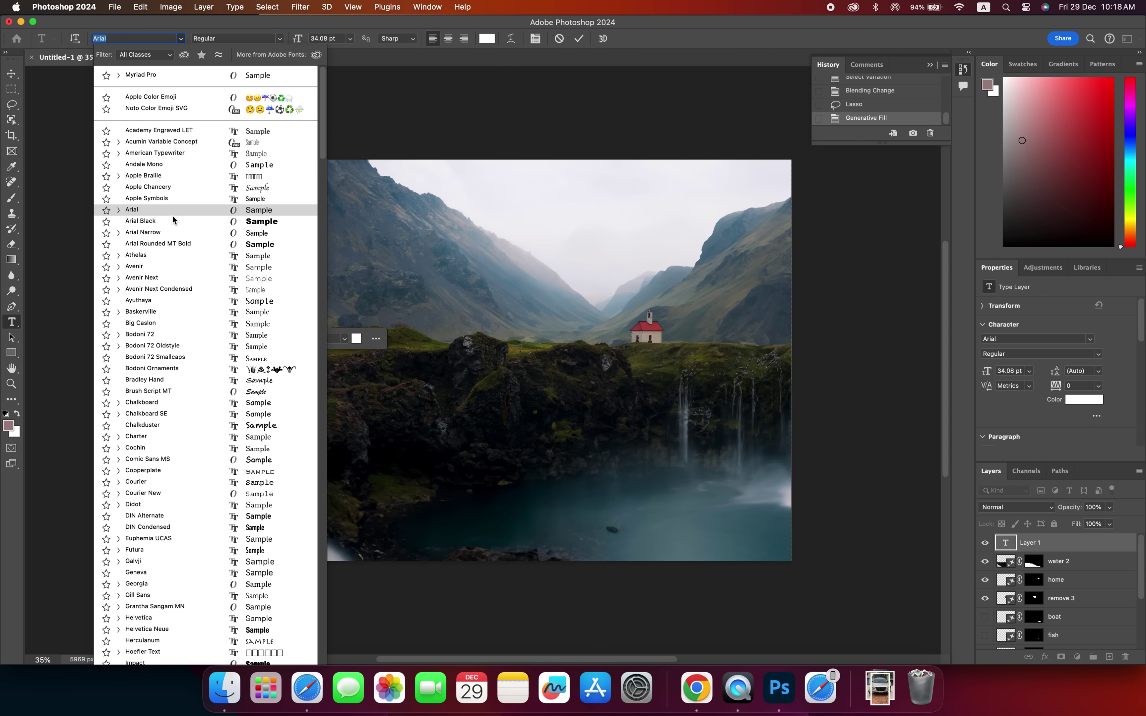
{"action": "scroll", "coordinate": [169, 348], "scroll_direction": "down", "scroll_amount": 1}
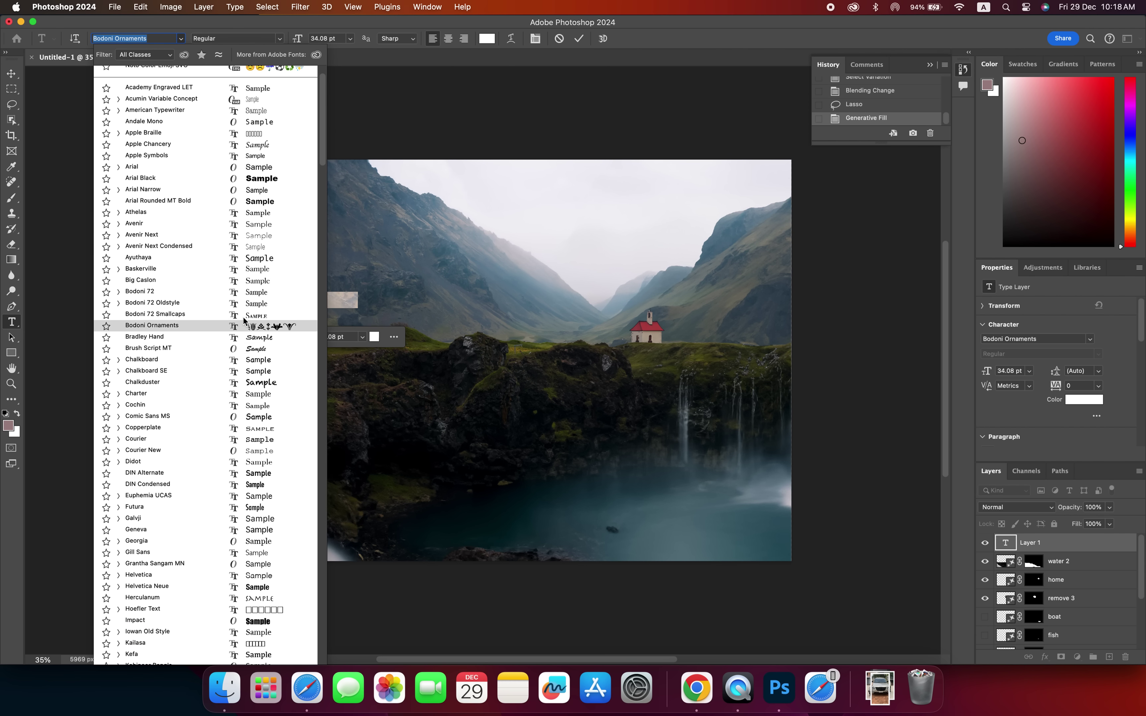
{"action": "mouse_move", "coordinate": [322, 150]}
{"action": "left_mouse_down"}
{"action": "mouse_move", "coordinate": [340, 336]}
{"action": "mouse_move", "coordinate": [303, 659]}
{"action": "left_mouse_up"}
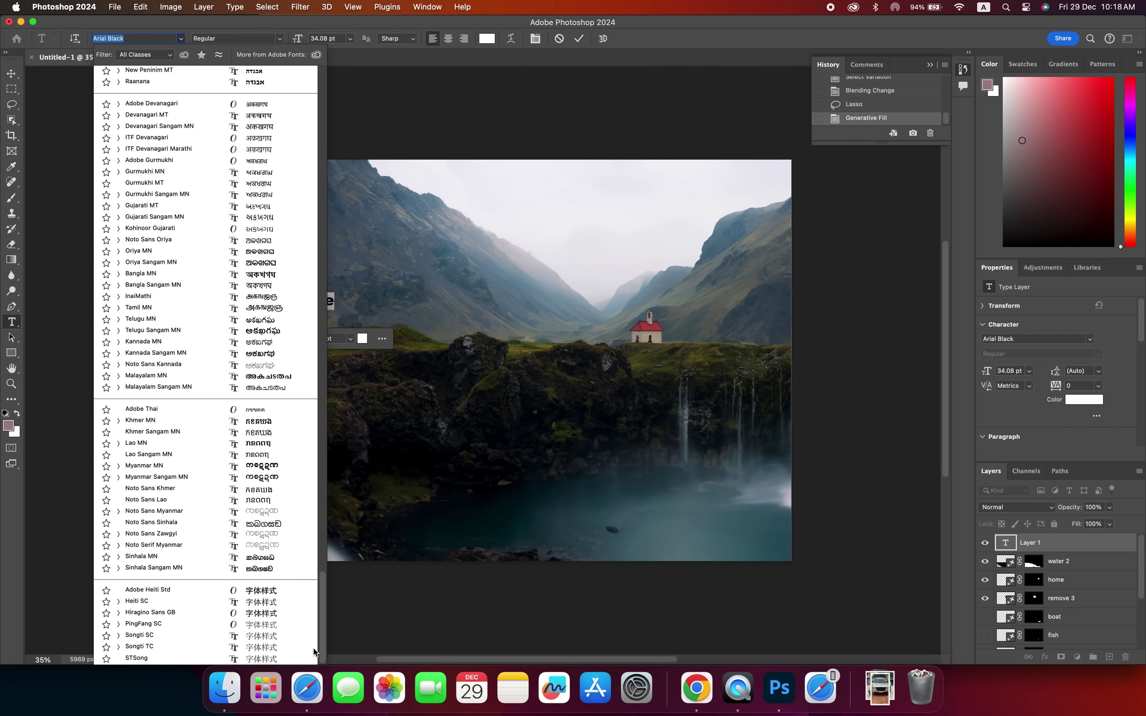
{"action": "scroll", "coordinate": [314, 647], "scroll_direction": "up", "scroll_amount": 5}
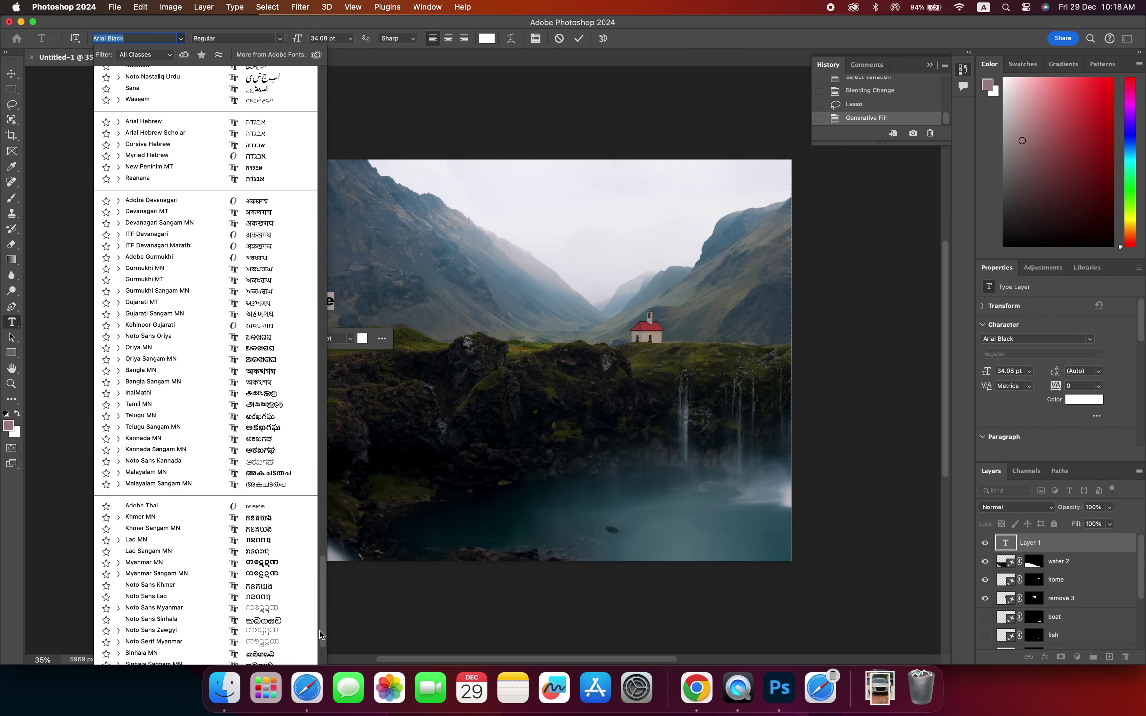
{"action": "mouse_move", "coordinate": [319, 630]}
{"action": "left_mouse_down"}
{"action": "mouse_move", "coordinate": [331, 526]}
{"action": "mouse_move", "coordinate": [318, 442]}
{"action": "left_mouse_up"}
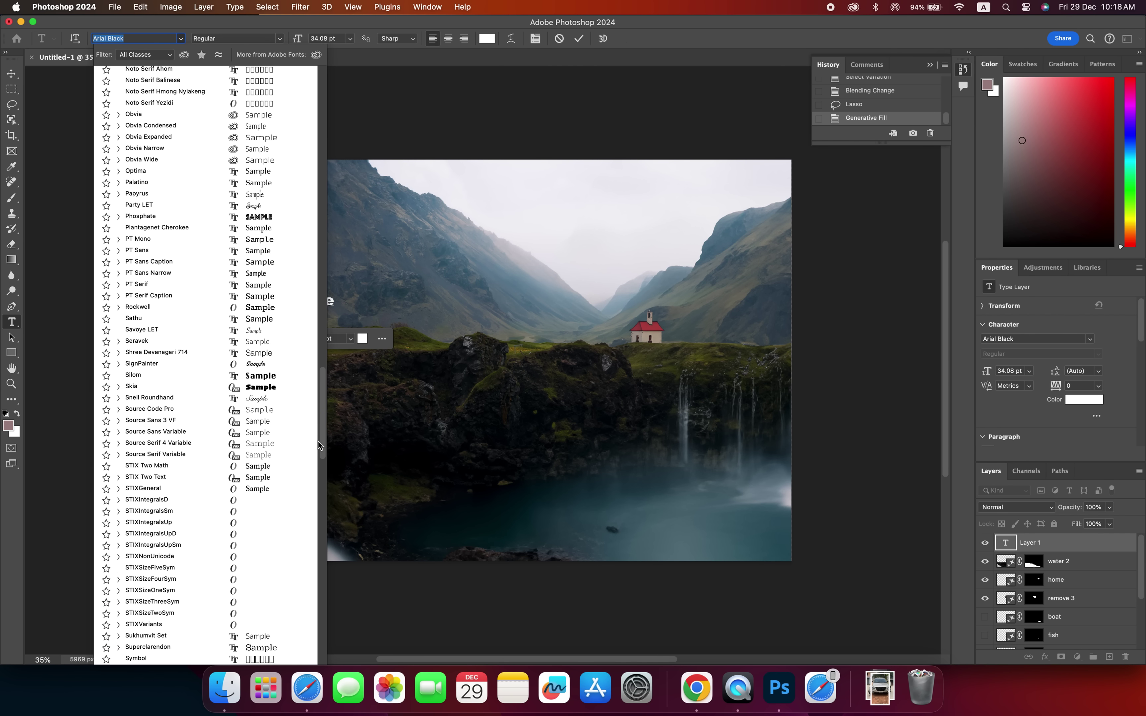
{"action": "scroll", "coordinate": [260, 313], "scroll_direction": "down", "scroll_amount": 10}
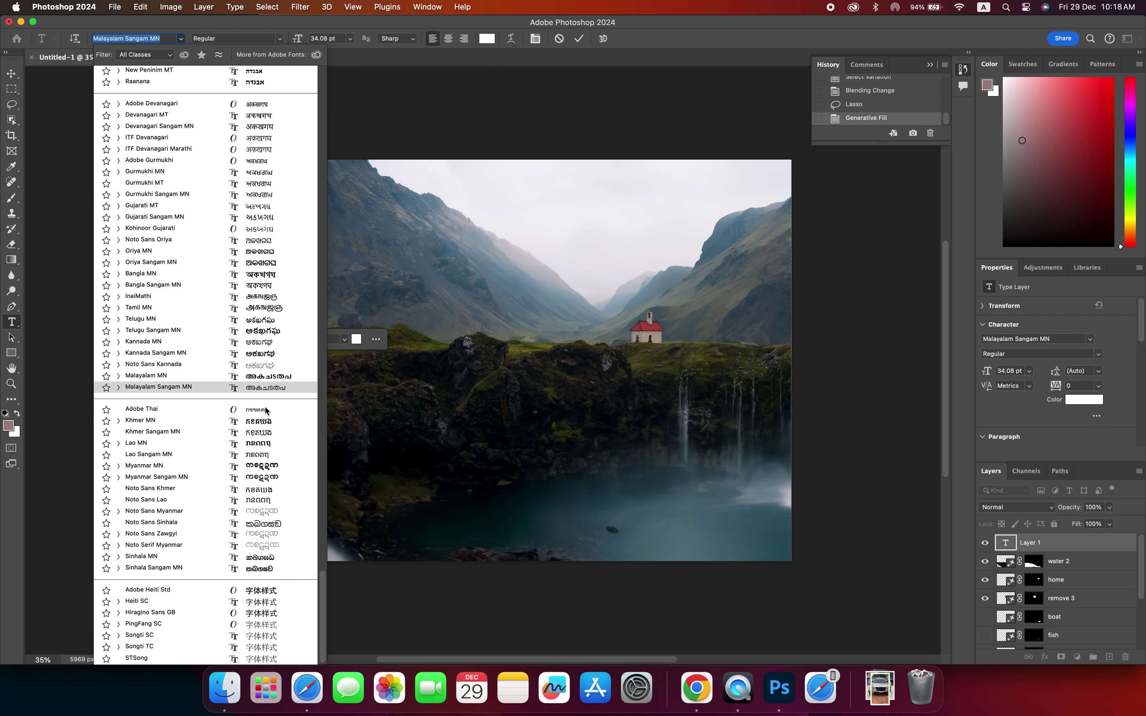
{"action": "scroll", "coordinate": [258, 386], "scroll_direction": "up", "scroll_amount": 6}
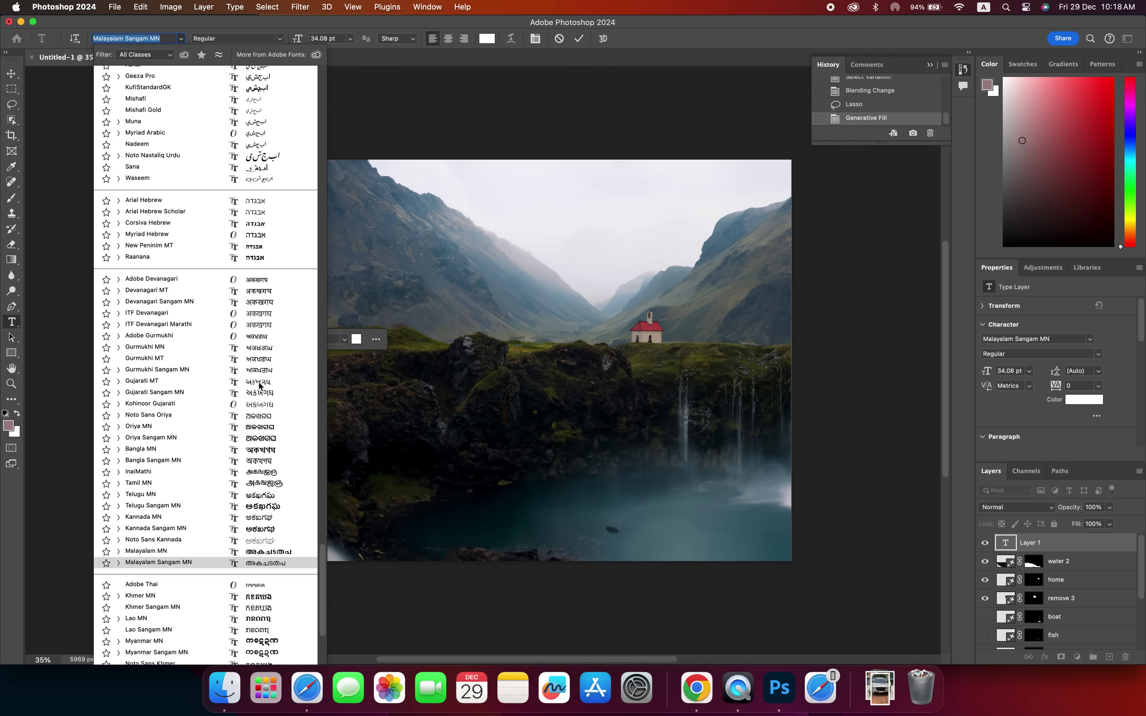
{"action": "scroll", "coordinate": [259, 386], "scroll_direction": "up", "scroll_amount": 1}
{"action": "scroll", "coordinate": [259, 386], "scroll_direction": "up", "scroll_amount": 1}
{"action": "scroll", "coordinate": [258, 386], "scroll_direction": "up", "scroll_amount": 2}
{"action": "scroll", "coordinate": [258, 386], "scroll_direction": "up", "scroll_amount": 6}
{"action": "scroll", "coordinate": [259, 385], "scroll_direction": "up", "scroll_amount": 4}
{"action": "scroll", "coordinate": [258, 384], "scroll_direction": "up", "scroll_amount": 3}
{"action": "scroll", "coordinate": [259, 385], "scroll_direction": "up", "scroll_amount": 1}
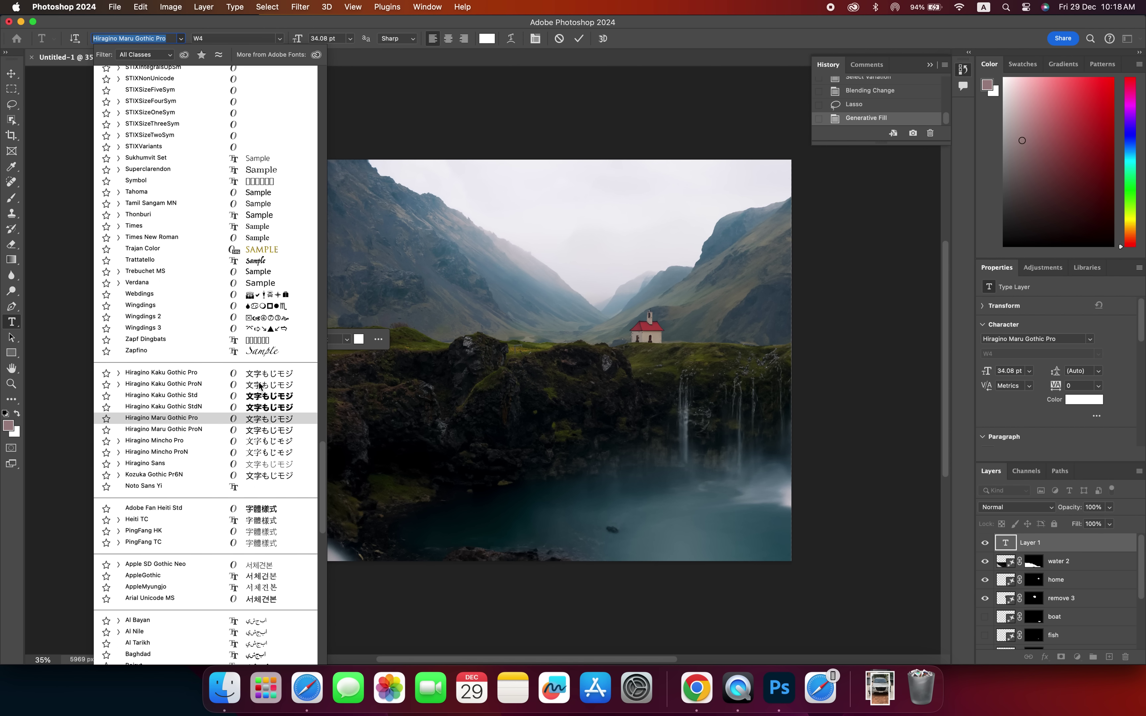
{"action": "left_click", "coordinate": [274, 250]}
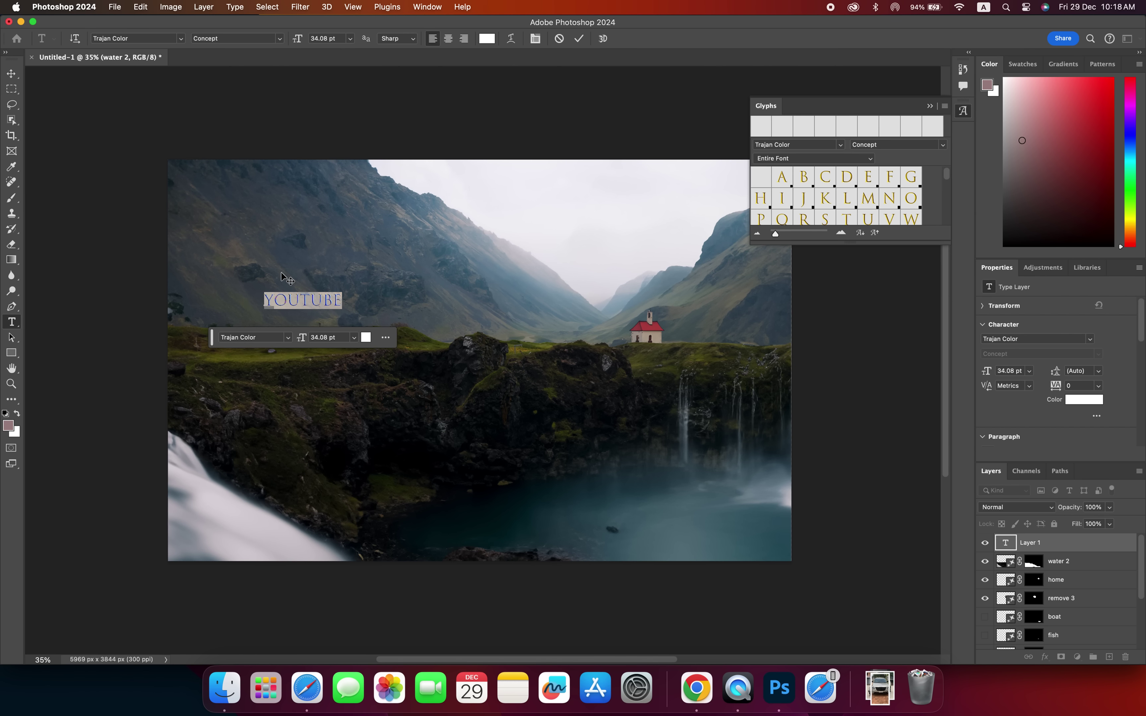
Step: Set the YOUTUBE text to 34 pt, scrub it up to 185 pt, and commit
{"action": "left_click", "coordinate": [322, 337]}
{"action": "type", "text": "34"}
{"action": "key", "text": "Return"}
{"action": "scroll", "coordinate": [322, 337], "scroll_direction": "down", "scroll_amount": 7}
{"action": "scroll", "coordinate": [323, 337], "scroll_direction": "down", "scroll_amount": 7}
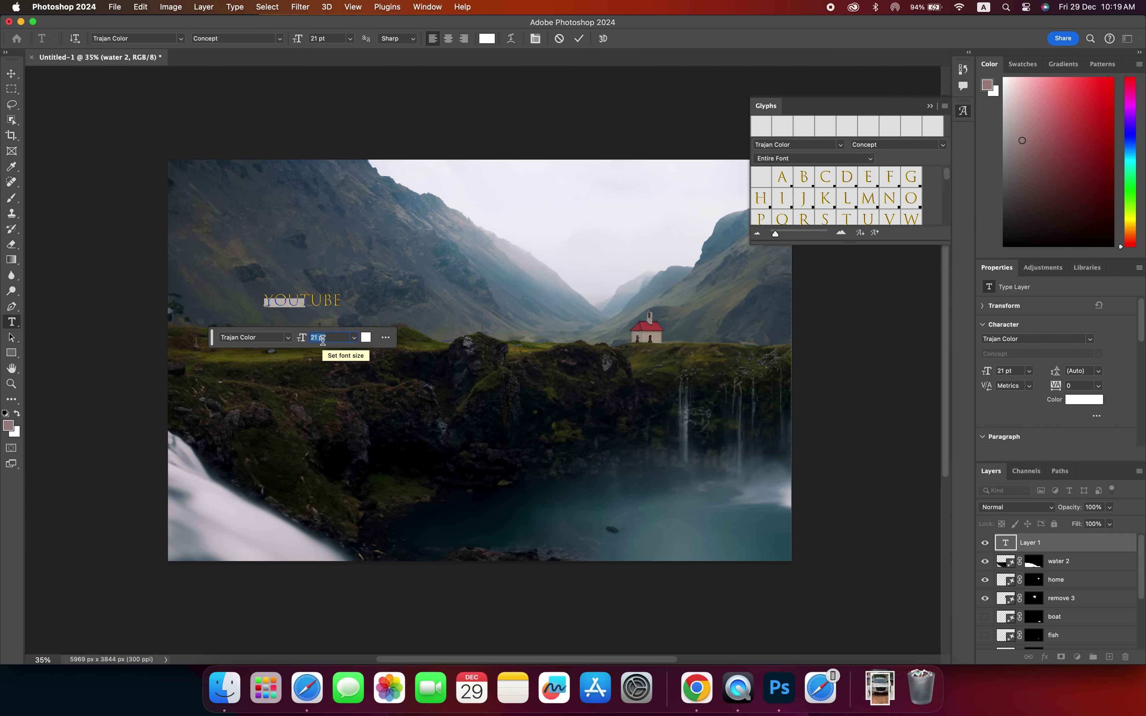
{"action": "scroll", "coordinate": [322, 338], "scroll_direction": "up", "scroll_amount": 8}
{"action": "scroll", "coordinate": [322, 338], "scroll_direction": "up", "scroll_amount": 8}
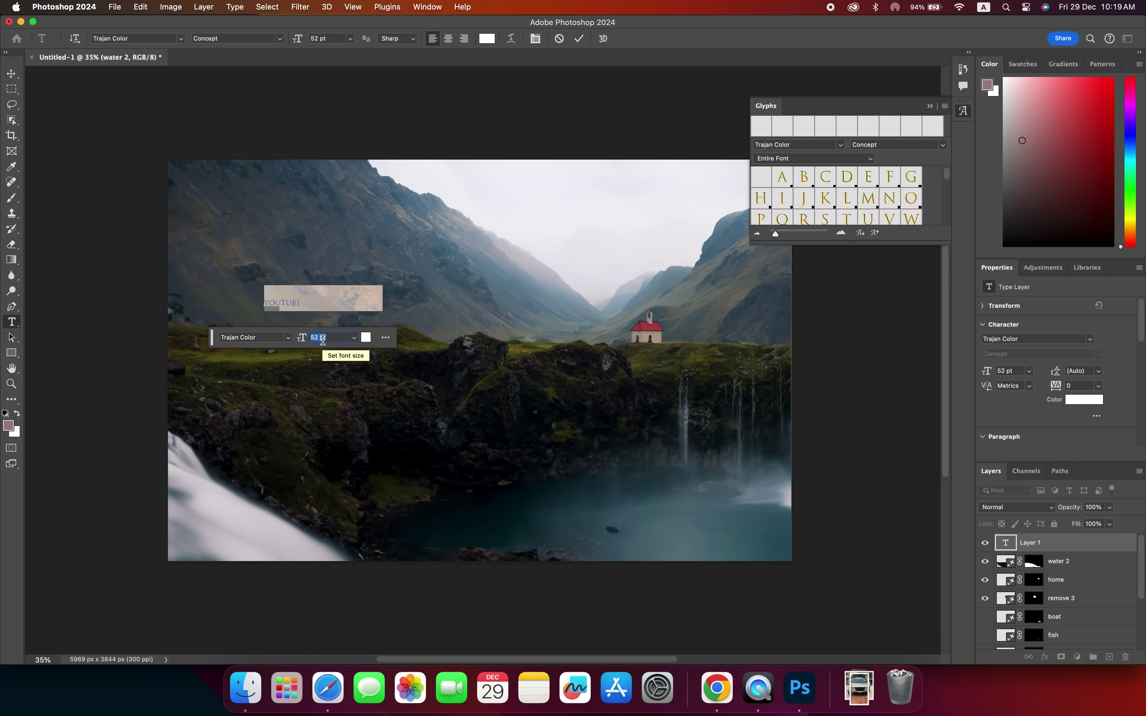
{"action": "scroll", "coordinate": [323, 338], "scroll_direction": "up", "scroll_amount": 8}
{"action": "scroll", "coordinate": [323, 339], "scroll_direction": "up", "scroll_amount": 8}
{"action": "scroll", "coordinate": [322, 340], "scroll_direction": "up", "scroll_amount": 10}
{"action": "scroll", "coordinate": [323, 341], "scroll_direction": "up", "scroll_amount": 10}
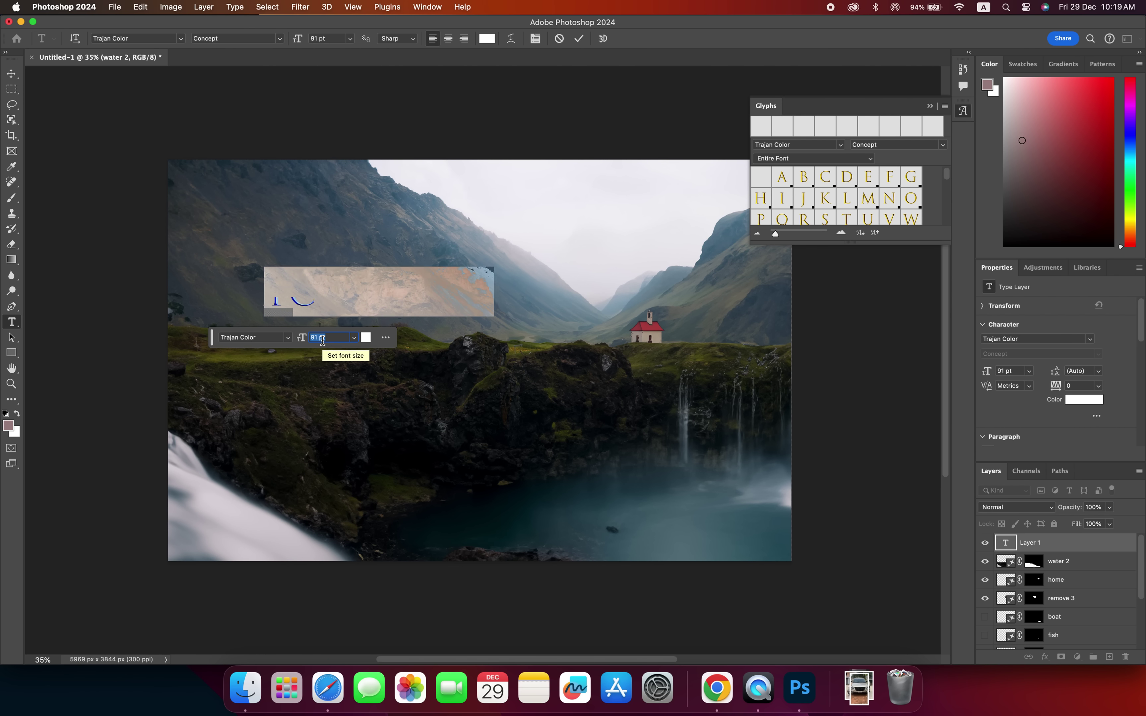
{"action": "scroll", "coordinate": [323, 340], "scroll_direction": "up", "scroll_amount": 10}
{"action": "scroll", "coordinate": [323, 341], "scroll_direction": "up", "scroll_amount": 9}
{"action": "scroll", "coordinate": [323, 339], "scroll_direction": "up", "scroll_amount": 10}
{"action": "scroll", "coordinate": [323, 339], "scroll_direction": "up", "scroll_amount": 10}
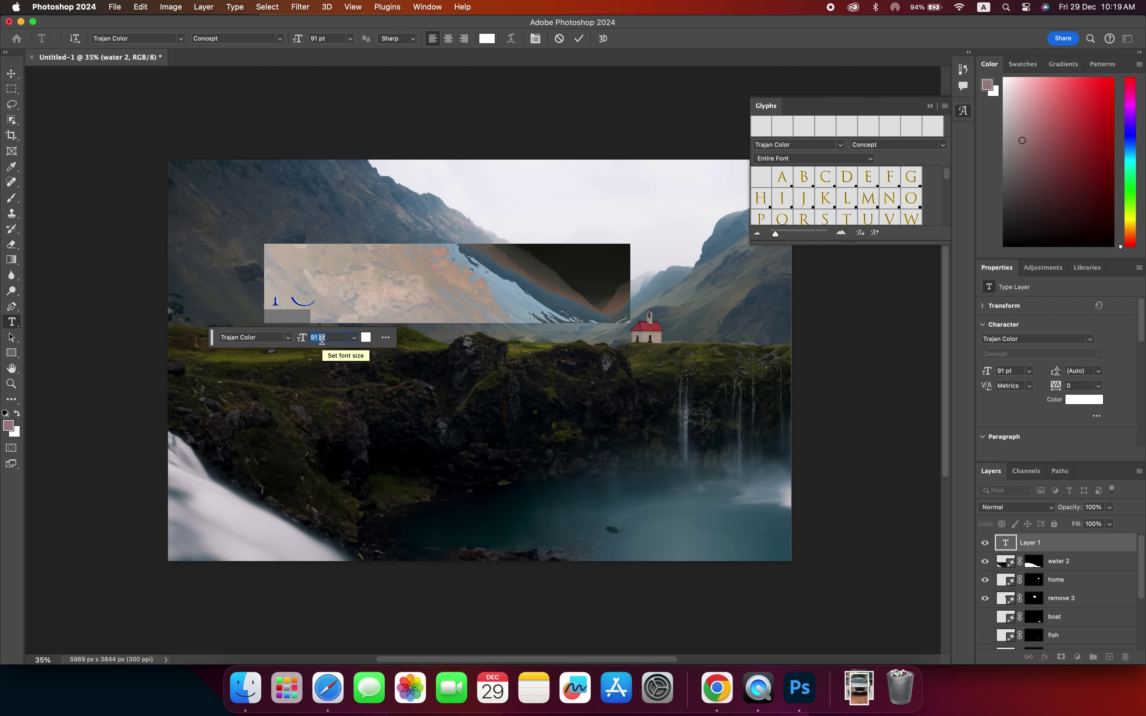
{"action": "scroll", "coordinate": [323, 339], "scroll_direction": "up", "scroll_amount": 10}
{"action": "scroll", "coordinate": [323, 339], "scroll_direction": "up", "scroll_amount": 10}
{"action": "scroll", "coordinate": [323, 339], "scroll_direction": "up", "scroll_amount": 3}
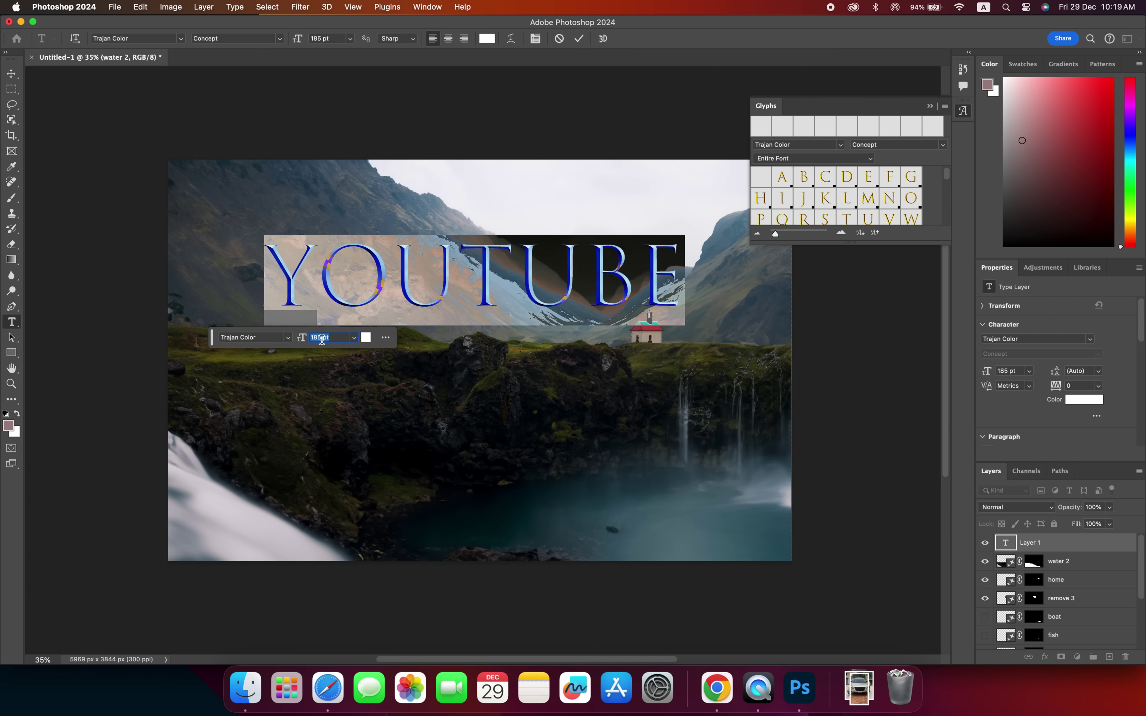
{"action": "left_click", "coordinate": [356, 283]}
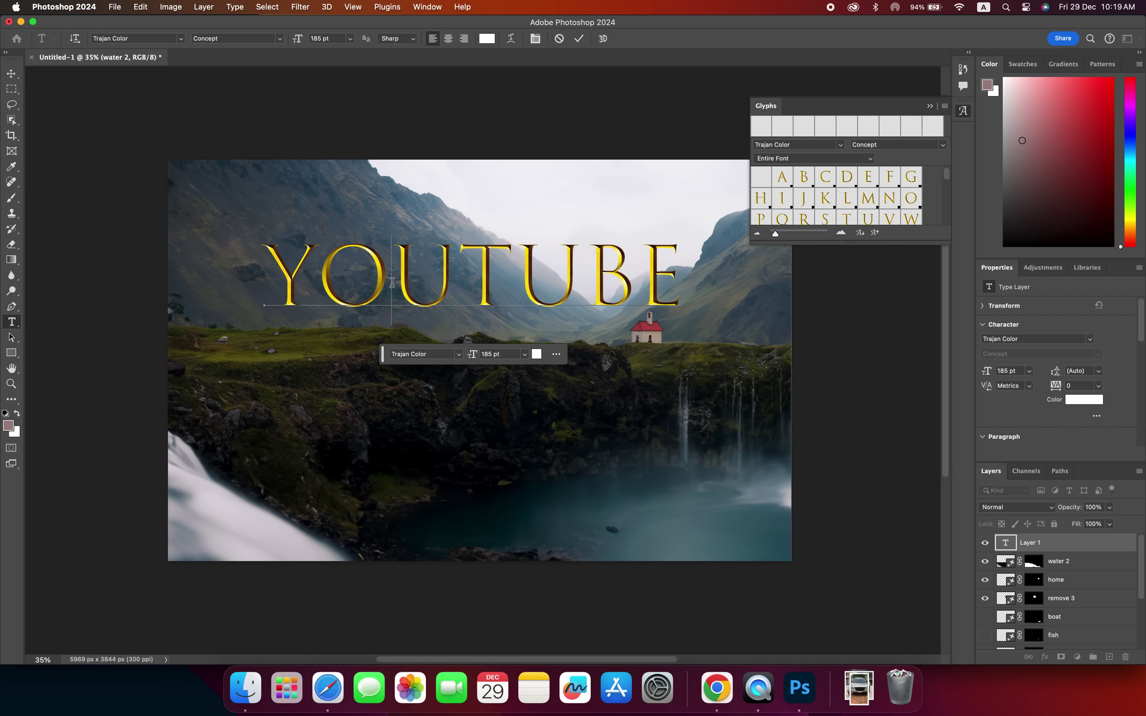
Step: Retype the title as 'PHOTOSHOP 2024', shrink PHOTOSHOP to 95 pt, and nudge the title left
{"action": "left_click_drag", "start_coordinate": [671, 281], "coordinate": [289, 275]}
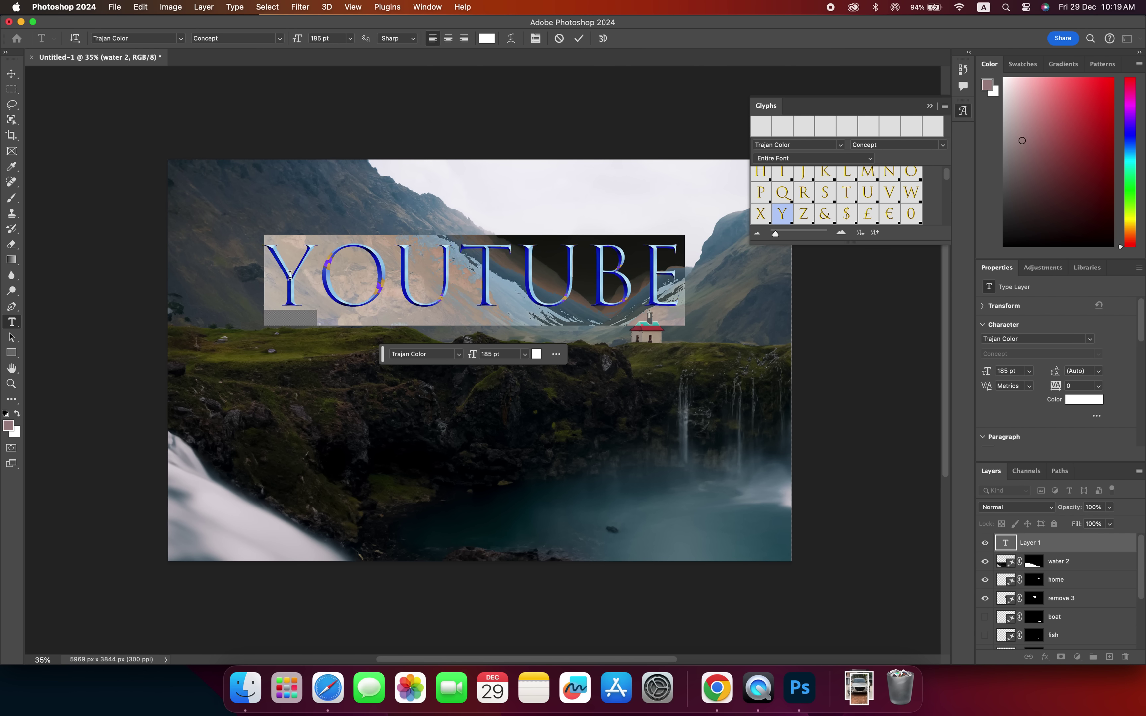
{"action": "type", "text": "P"}
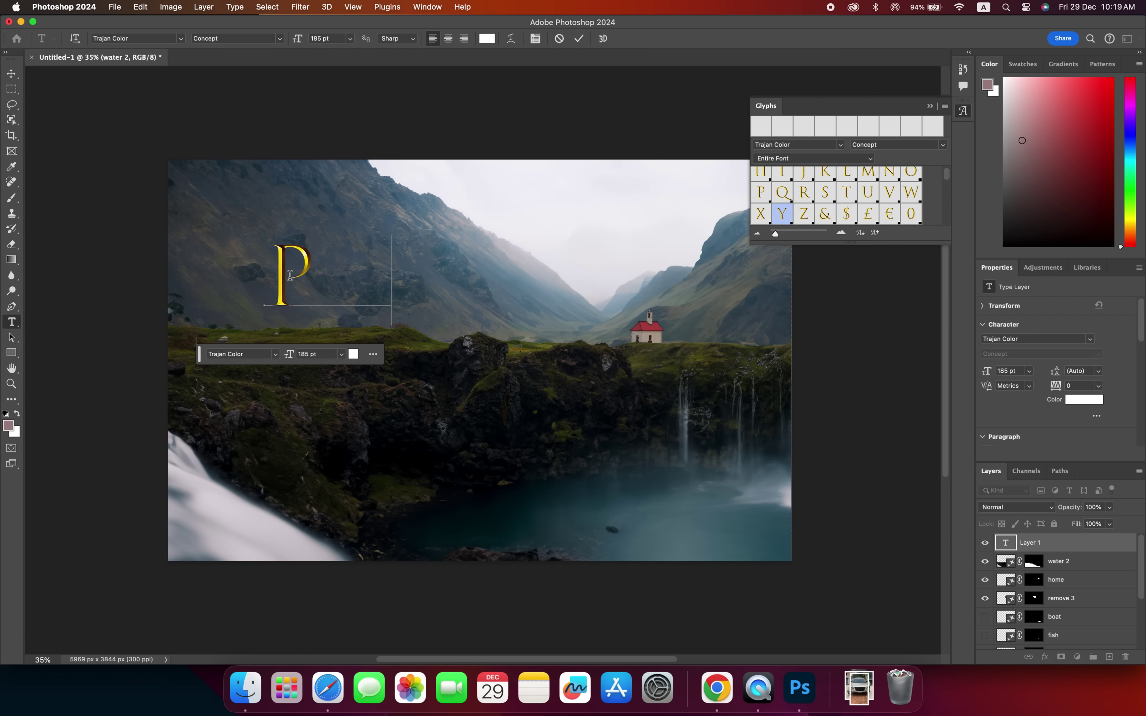
{"action": "type", "text": "HOT"}
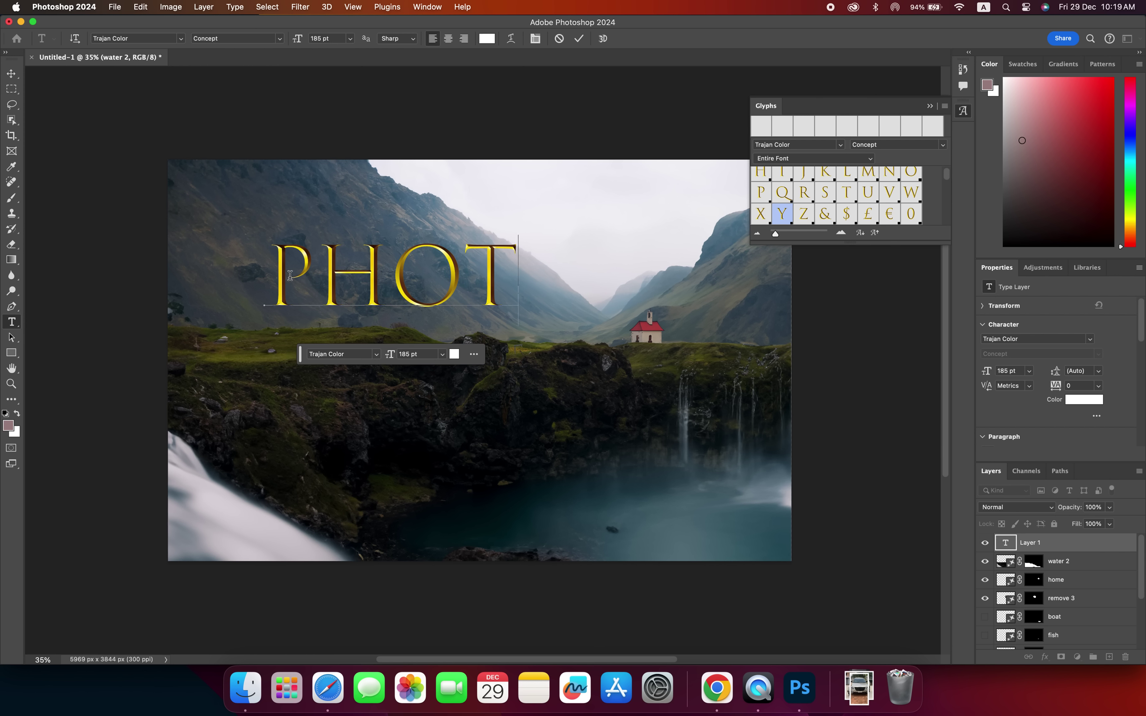
{"action": "type", "text": "OSH"}
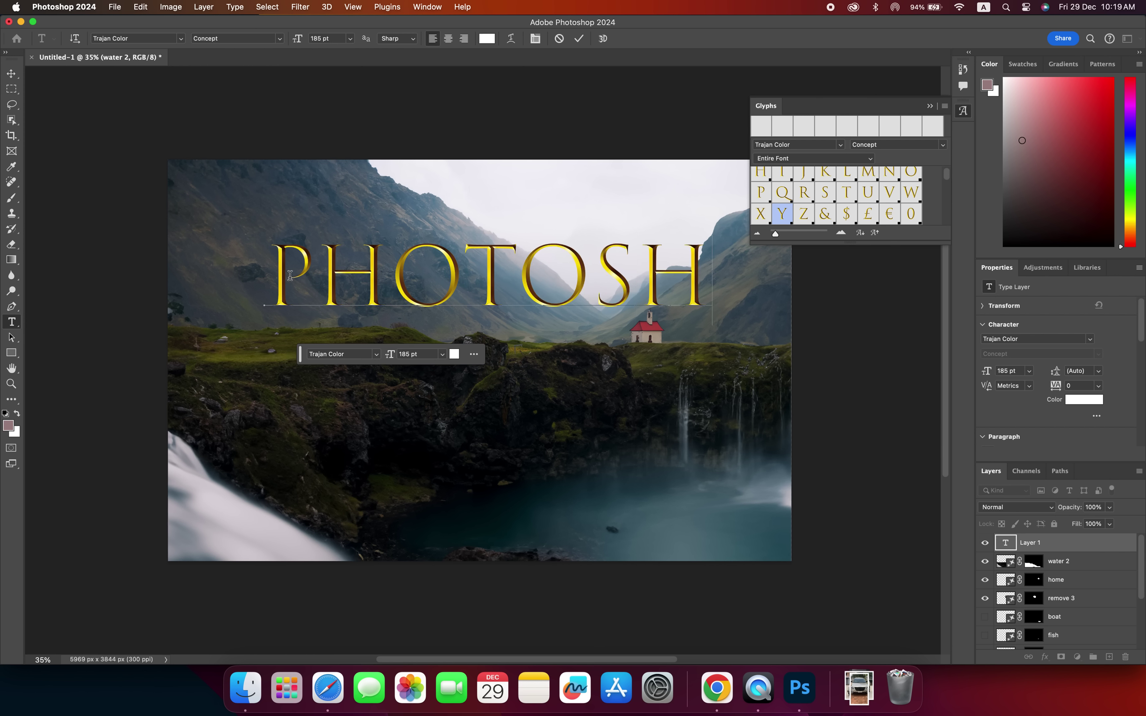
{"action": "type", "text": "O"}
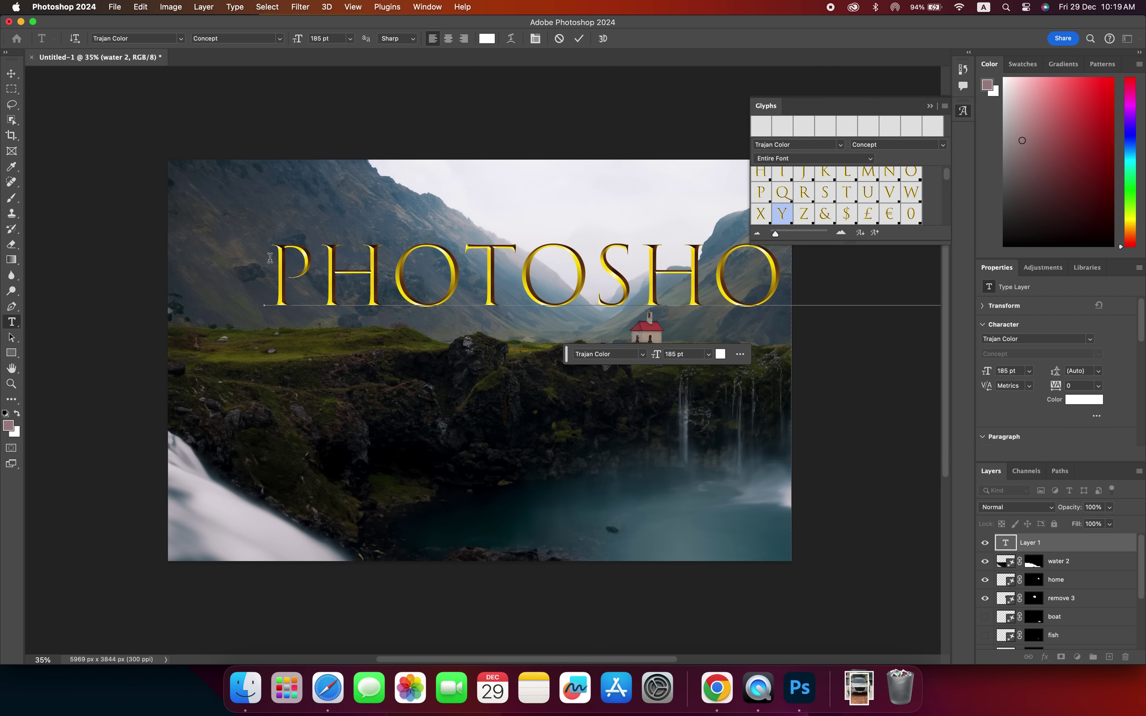
{"action": "triple_click", "coordinate": [309, 260]}
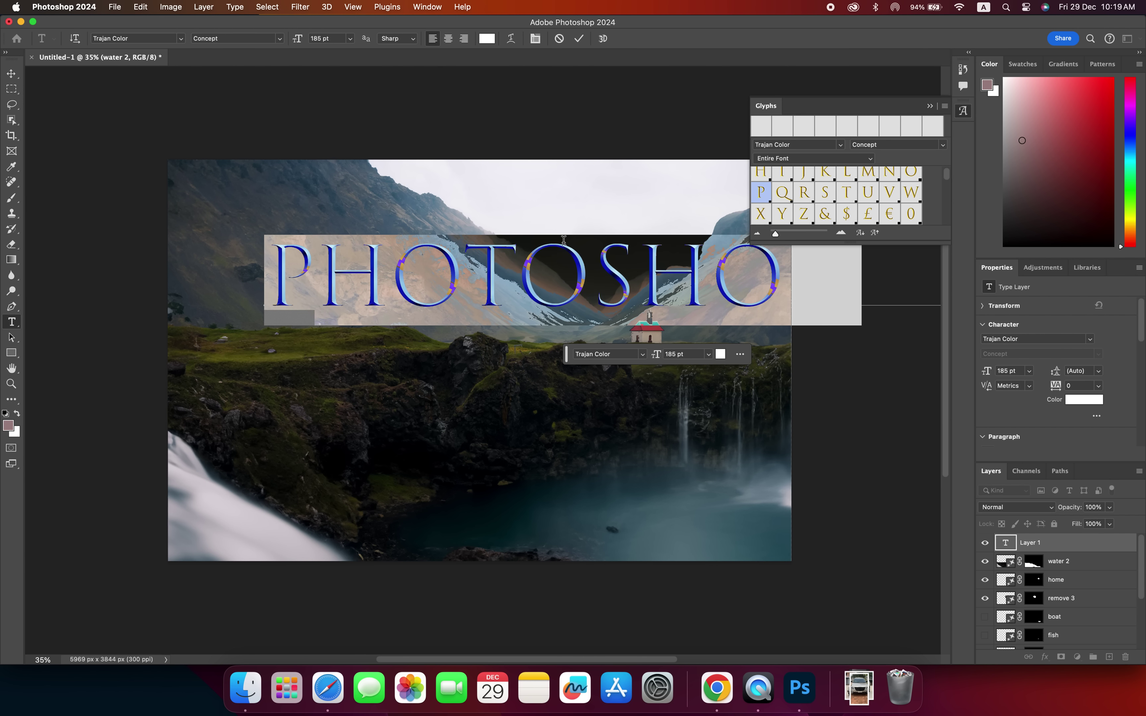
{"action": "left_click", "coordinate": [670, 354]}
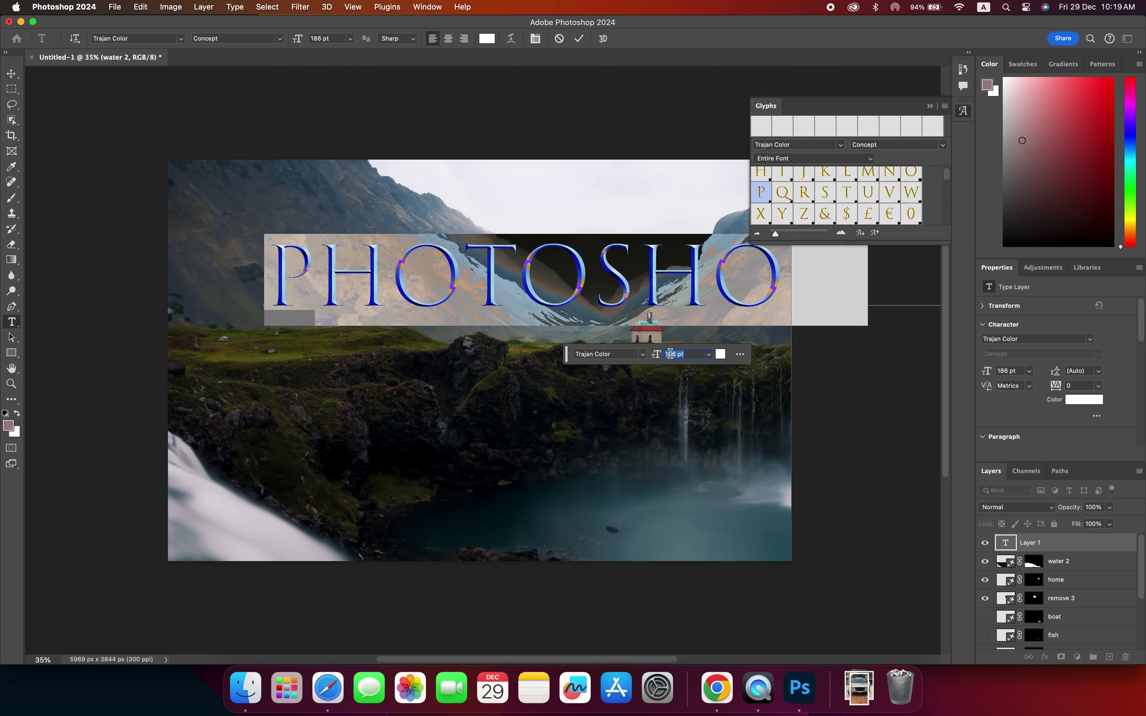
{"action": "key", "text": "Down"}
{"action": "key", "text": "Down"}
{"action": "key", "text": "Down"}
{"action": "key", "text": "Down"}
{"action": "key", "text": "Down"}
{"action": "key", "text": "Down"}
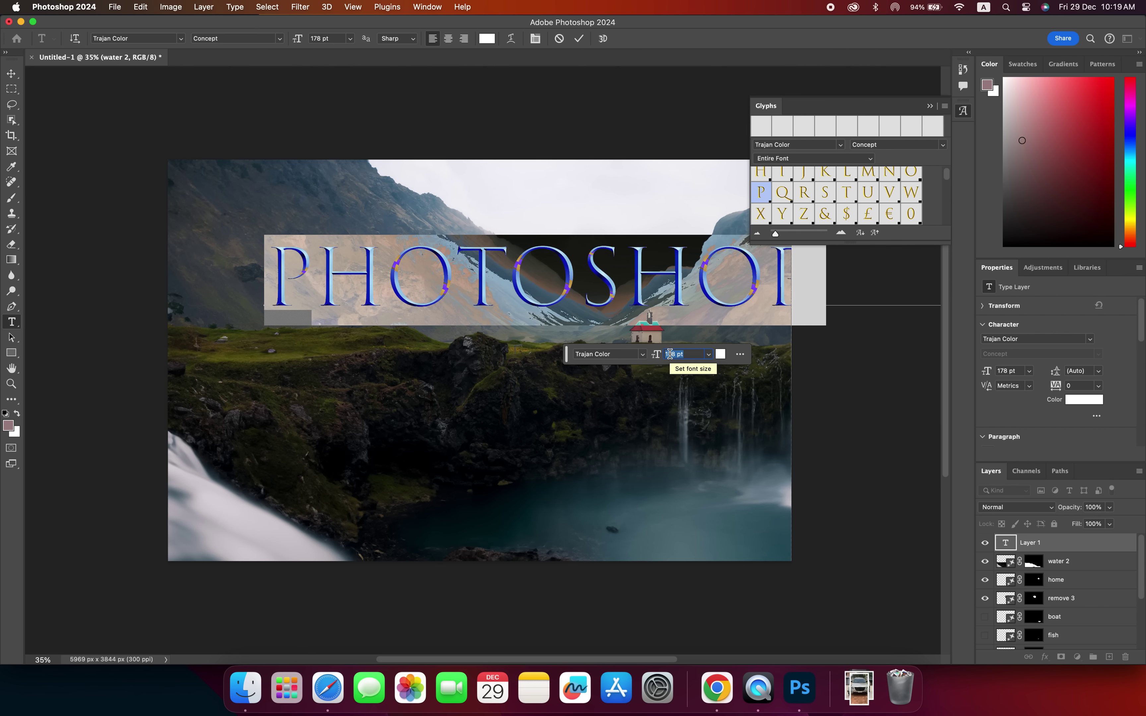
{"action": "key", "text": "Down"}
{"action": "key", "text": "Down"}
{"action": "key", "text": "Down"}
{"action": "key", "text": "Down"}
{"action": "key", "text": "Down"}
{"action": "key", "text": "Down"}
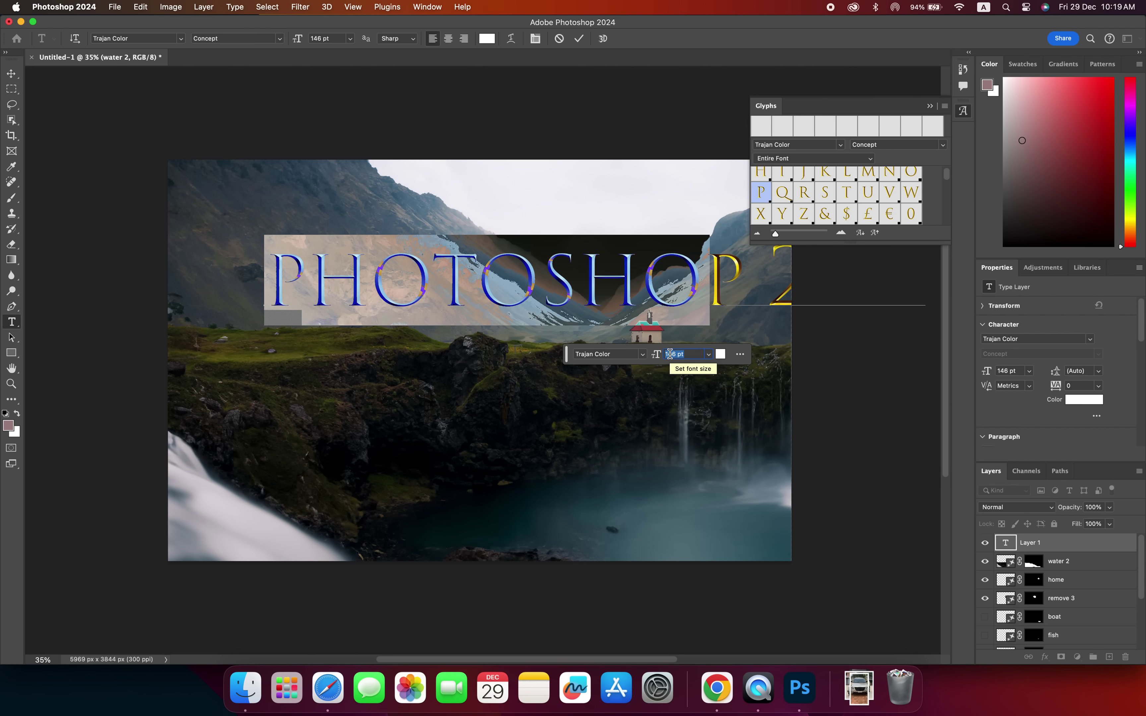
{"action": "key", "text": "Down"}
{"action": "key", "text": "Down"}
{"action": "key", "text": "Down"}
{"action": "key", "text": "Down"}
{"action": "key", "text": "Down"}
{"action": "key", "text": "Down"}
{"action": "key", "text": "Down"}
{"action": "key", "text": "Down"}
{"action": "key", "text": "Down"}
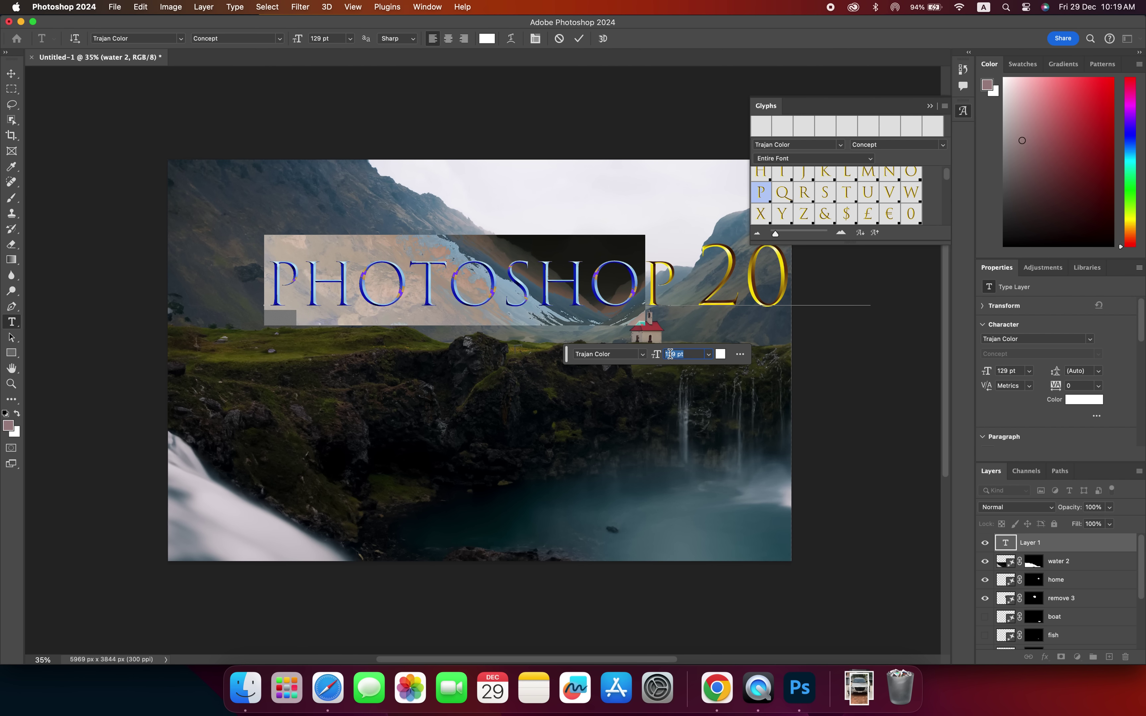
{"action": "key", "text": "Down"}
{"action": "key", "text": "Down"}
{"action": "key", "text": "Down"}
{"action": "key", "text": "Down"}
{"action": "key", "text": "Down"}
{"action": "key", "text": "Down"}
{"action": "key", "text": "Down"}
{"action": "key", "text": "Down"}
{"action": "key", "text": "Down"}
{"action": "key", "text": "Down"}
{"action": "key", "text": "Down"}
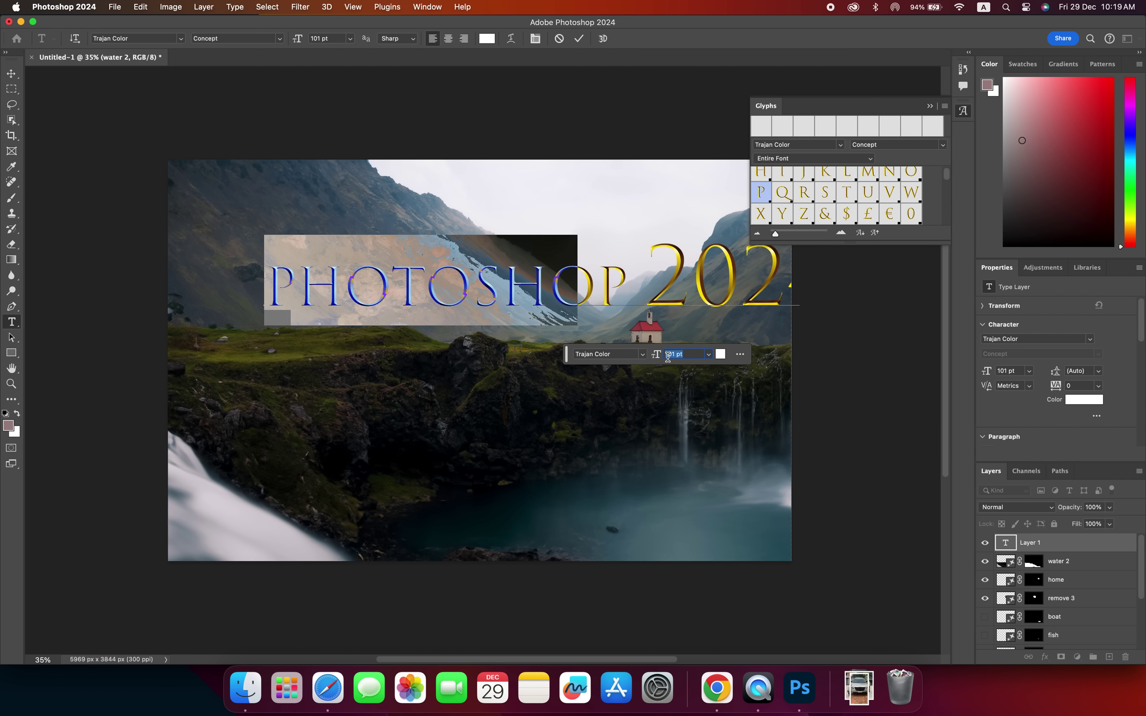
{"action": "key", "text": "Down"}
{"action": "key", "text": "Down"}
{"action": "key", "text": "Down"}
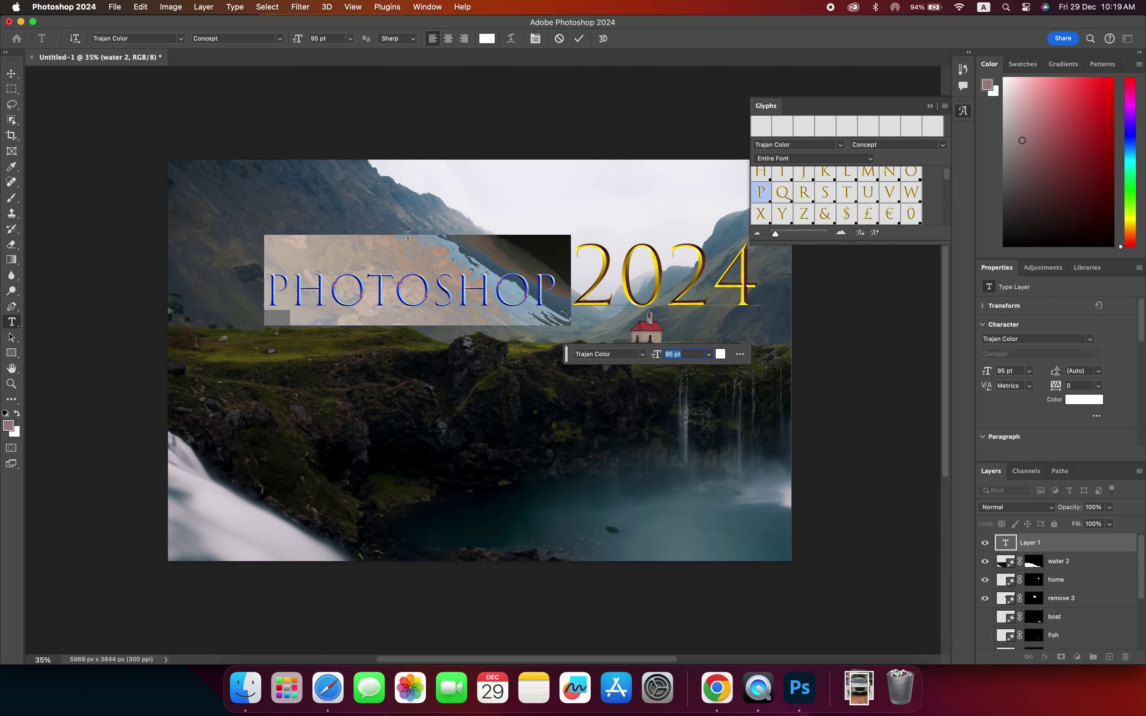
{"action": "left_click", "coordinate": [17, 77]}
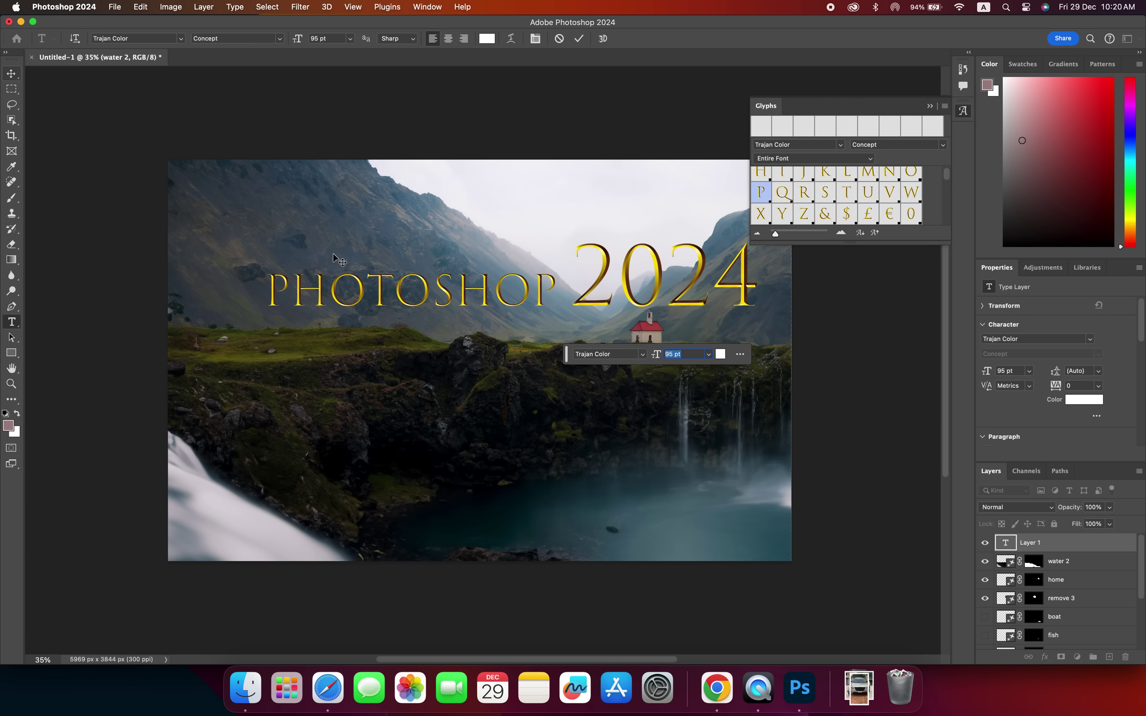
{"action": "mouse_move", "coordinate": [437, 297]}
{"action": "left_mouse_down"}
{"action": "mouse_move", "coordinate": [379, 271]}
{"action": "mouse_move", "coordinate": [407, 271]}
{"action": "left_mouse_up"}
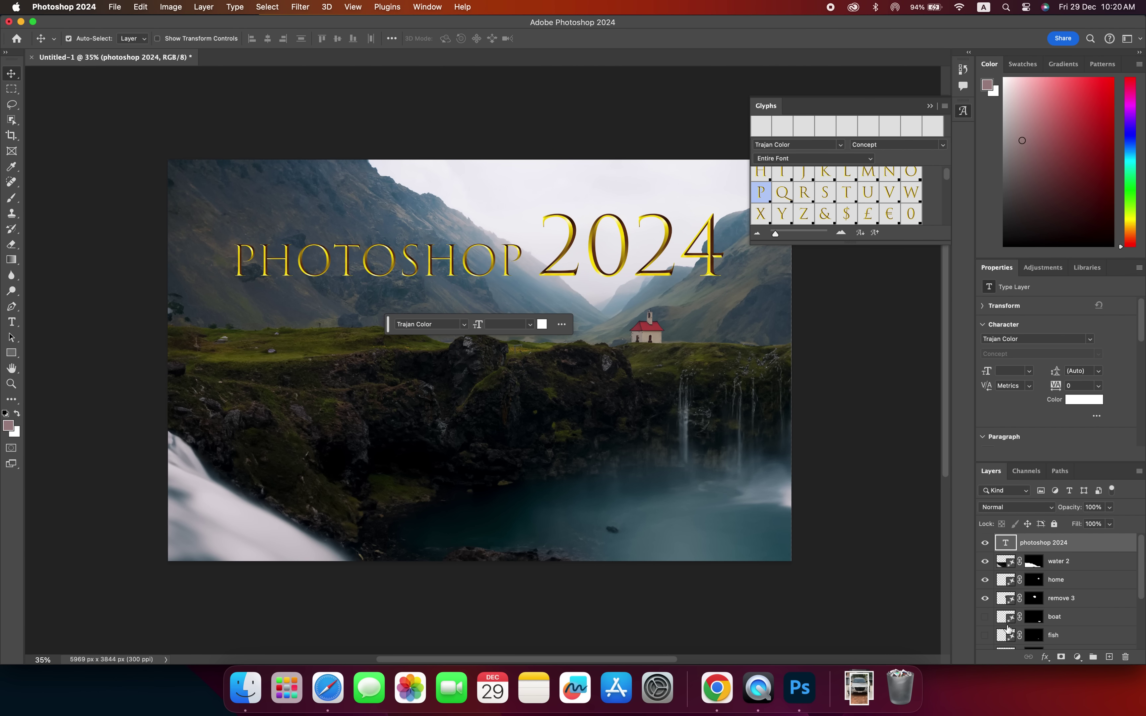
Step: Remove the Gradient Overlay from the PHOTOSHOP 2024 title's layer style
{"action": "left_click", "coordinate": [1045, 658]}
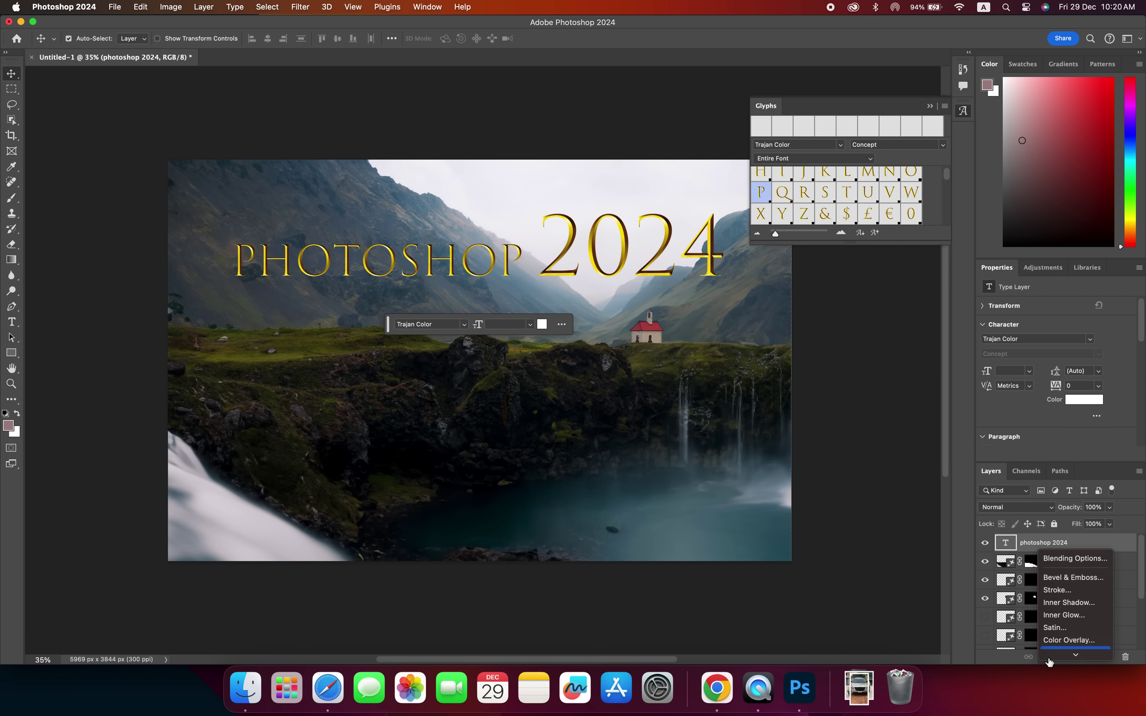
{"action": "left_click", "coordinate": [1050, 650]}
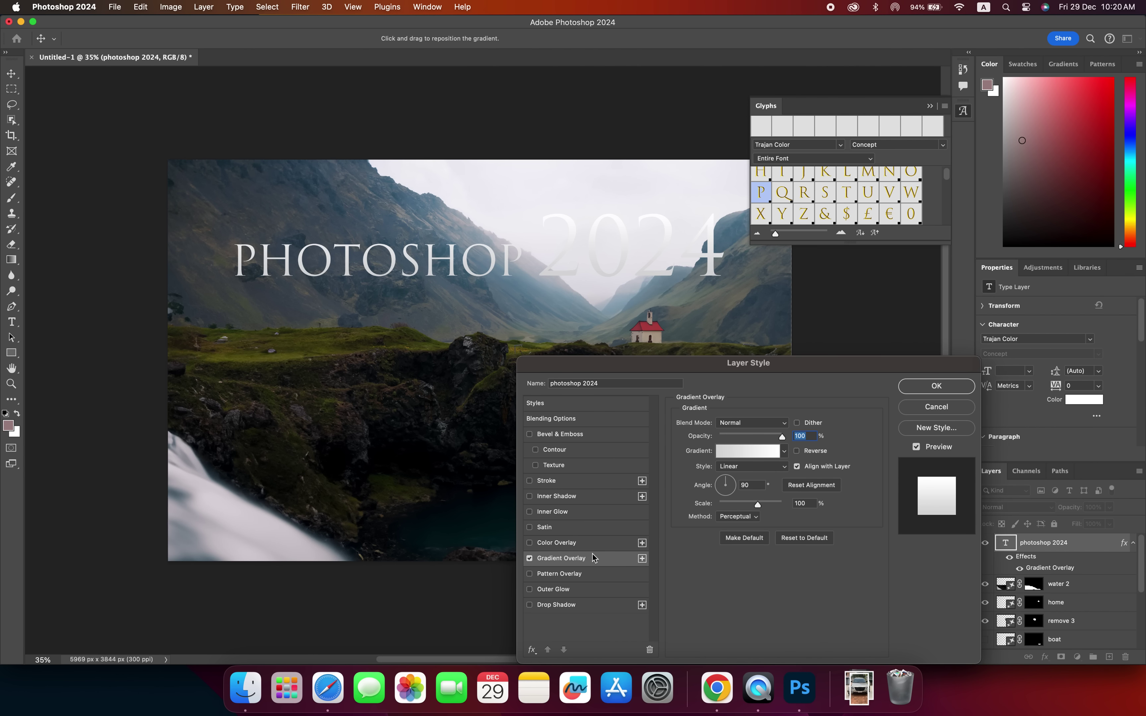
{"action": "left_click", "coordinate": [531, 558]}
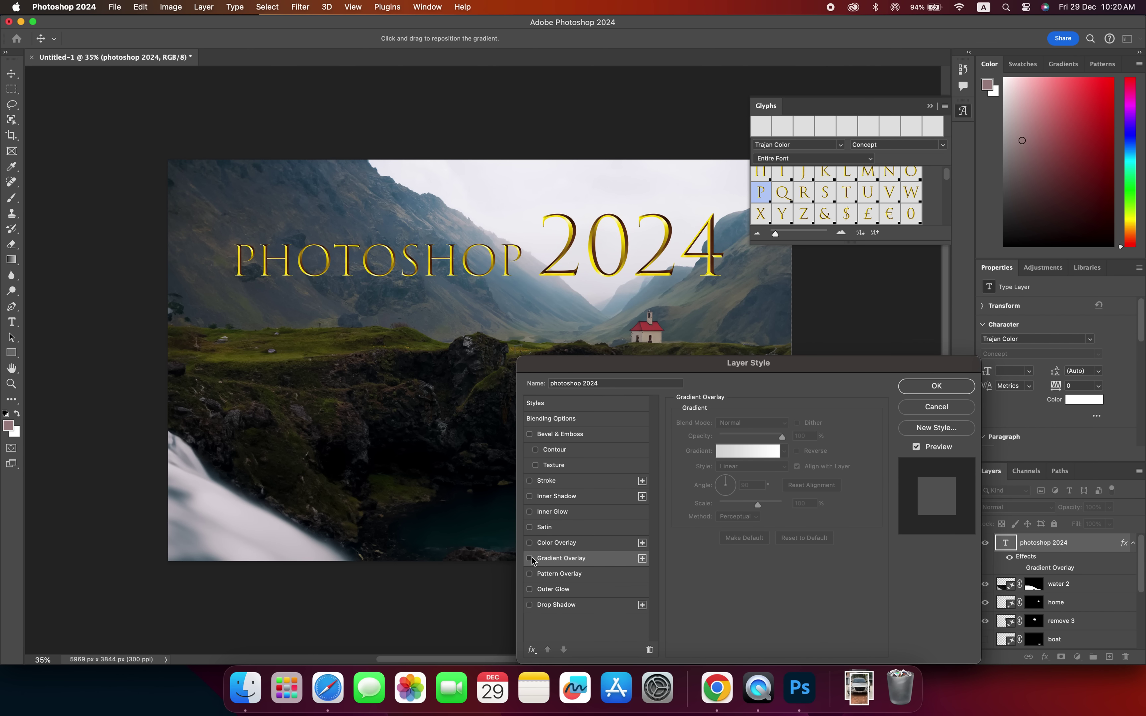
{"action": "left_click", "coordinate": [531, 558]}
{"action": "left_click", "coordinate": [530, 557]}
Step: Add two drop shadows at angle 138°, 10% opacity and 117 px size, and apply them
{"action": "left_click", "coordinate": [530, 605]}
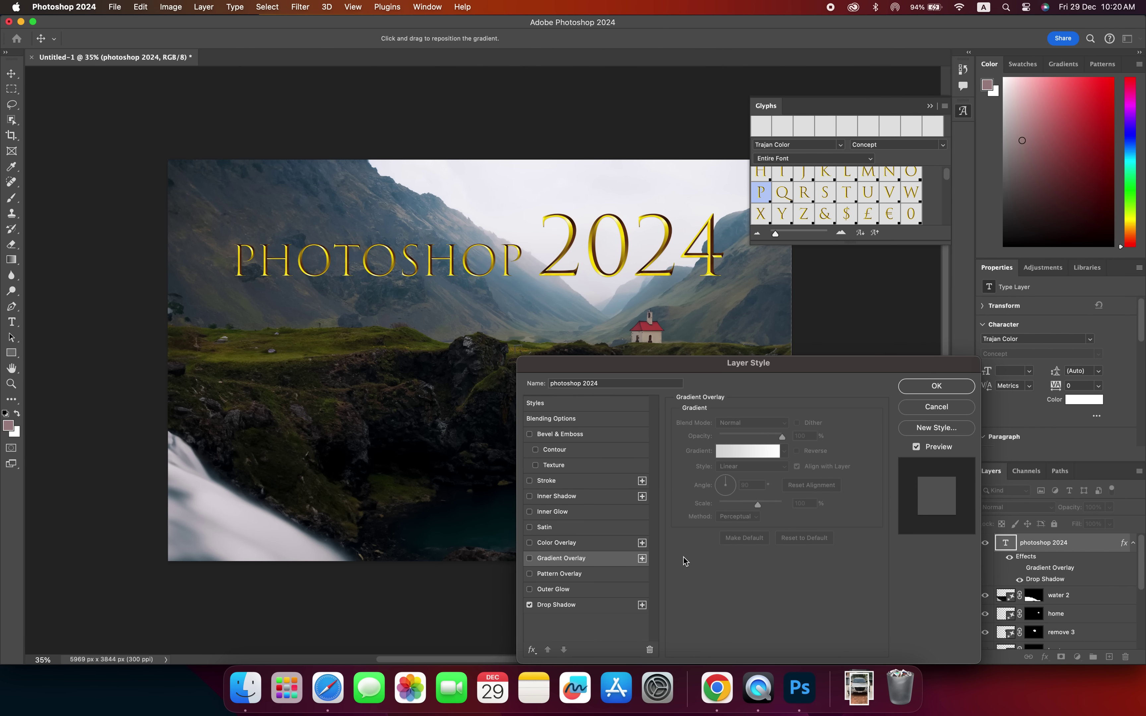
{"action": "left_click", "coordinate": [642, 605]}
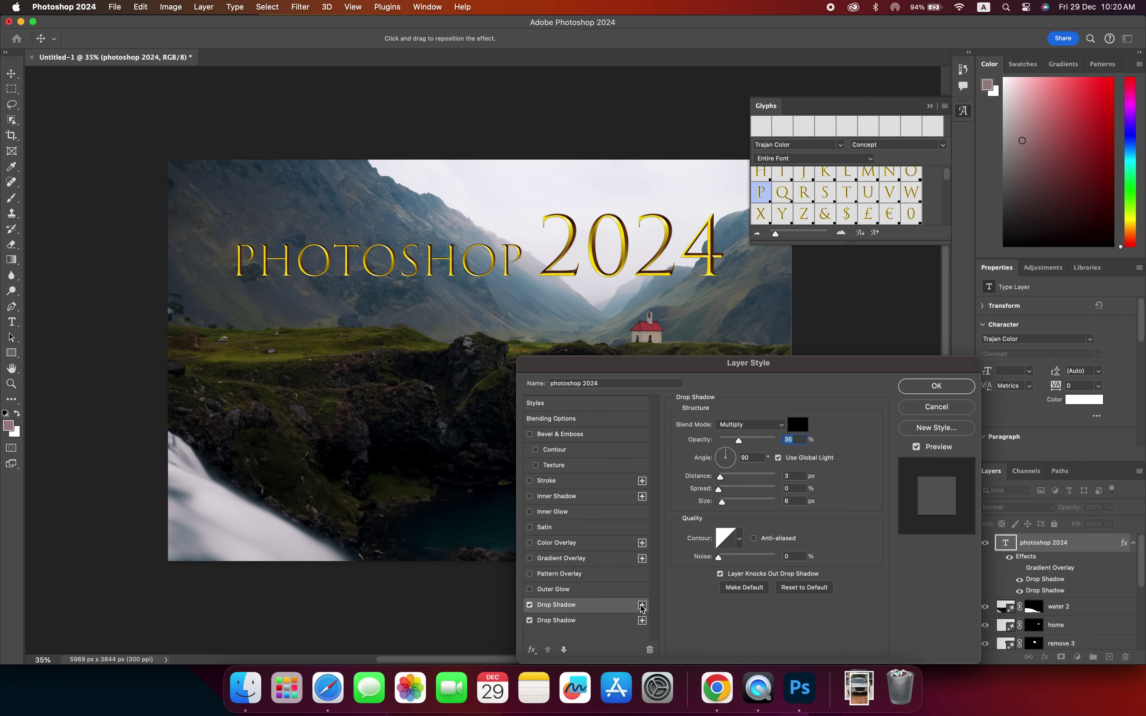
{"action": "left_click", "coordinate": [721, 454]}
{"action": "left_click", "coordinate": [720, 454]}
{"action": "left_click_drag", "start_coordinate": [737, 441], "coordinate": [704, 445]}
{"action": "left_click", "coordinate": [725, 443]}
{"action": "mouse_move", "coordinate": [724, 504]}
{"action": "left_mouse_down"}
{"action": "mouse_move", "coordinate": [749, 507]}
{"action": "mouse_move", "coordinate": [729, 503]}
{"action": "left_mouse_up"}
{"action": "left_click", "coordinate": [925, 392]}
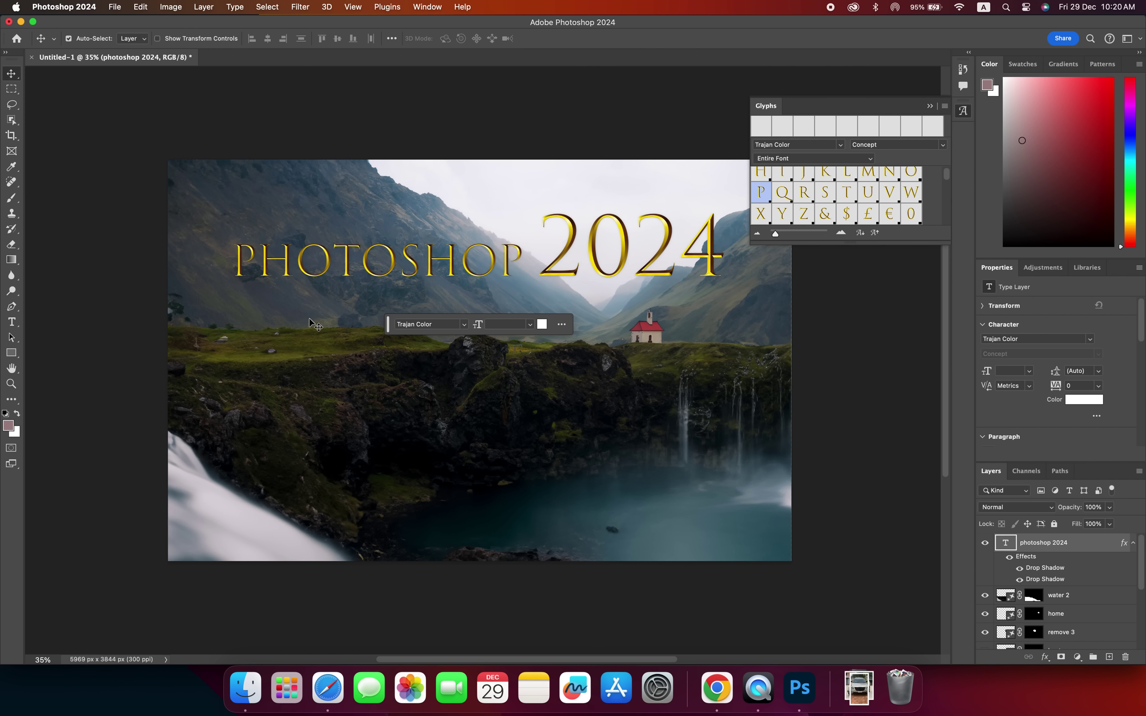
Step: Add a new text line reading 'BASIC INTRO' below the title
{"action": "left_click", "coordinate": [12, 322]}
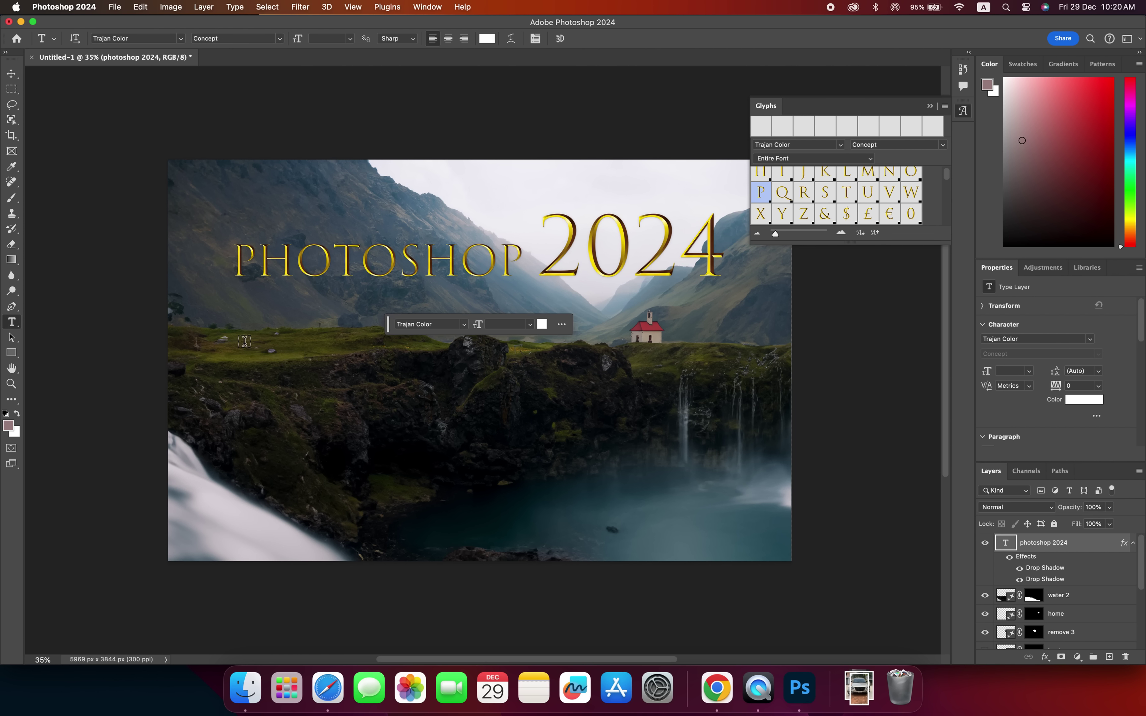
{"action": "left_click", "coordinate": [329, 322]}
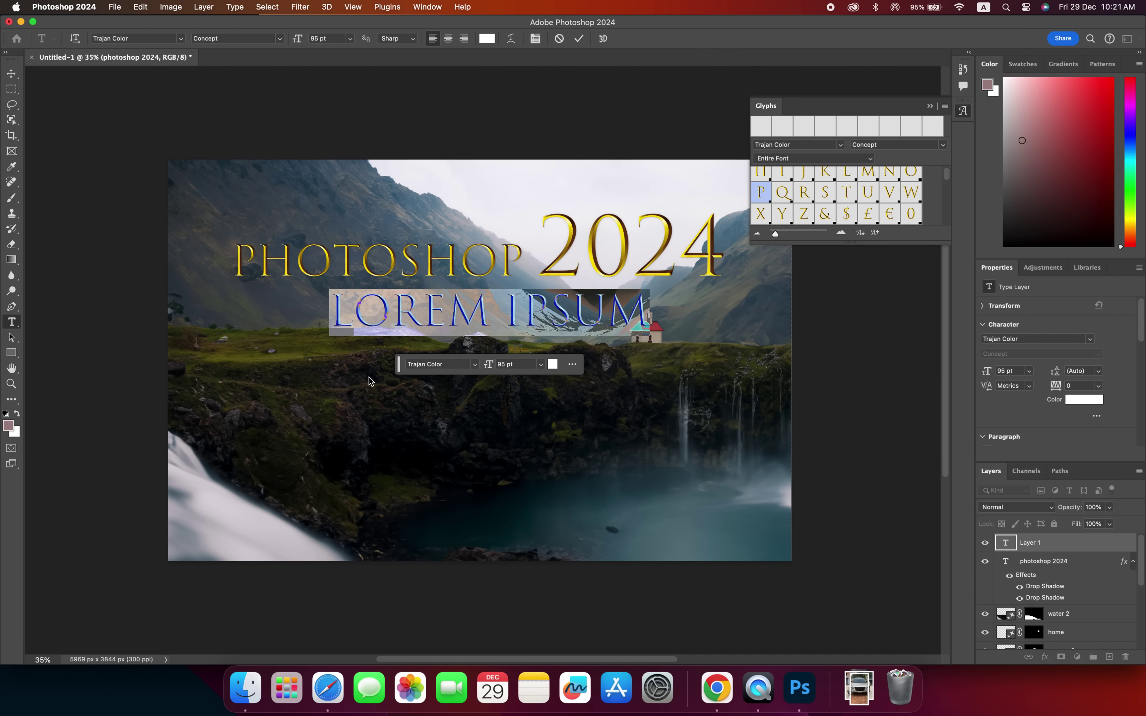
{"action": "type", "text": "BASIC"}
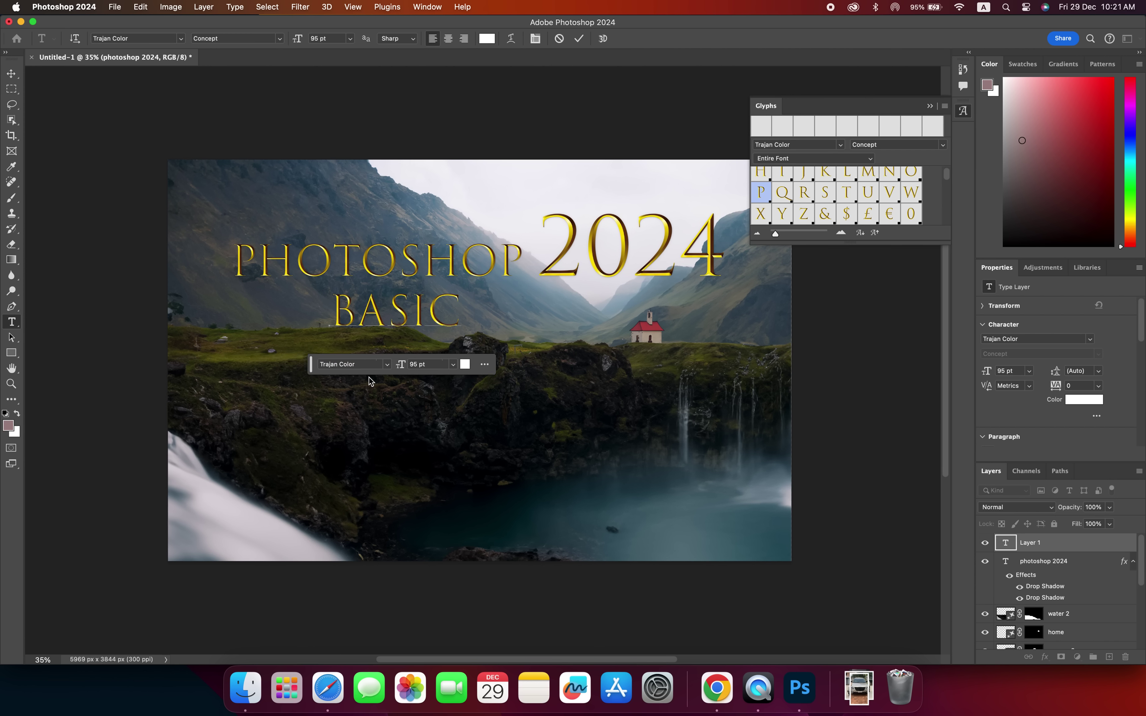
{"action": "key", "text": "Left"}
{"action": "key", "text": "Left"}
{"action": "key", "text": "Left"}
{"action": "key", "text": "Delete"}
{"action": "key", "text": "Delete"}
{"action": "key", "text": "Delete"}
{"action": "key", "text": "BackSpace"}
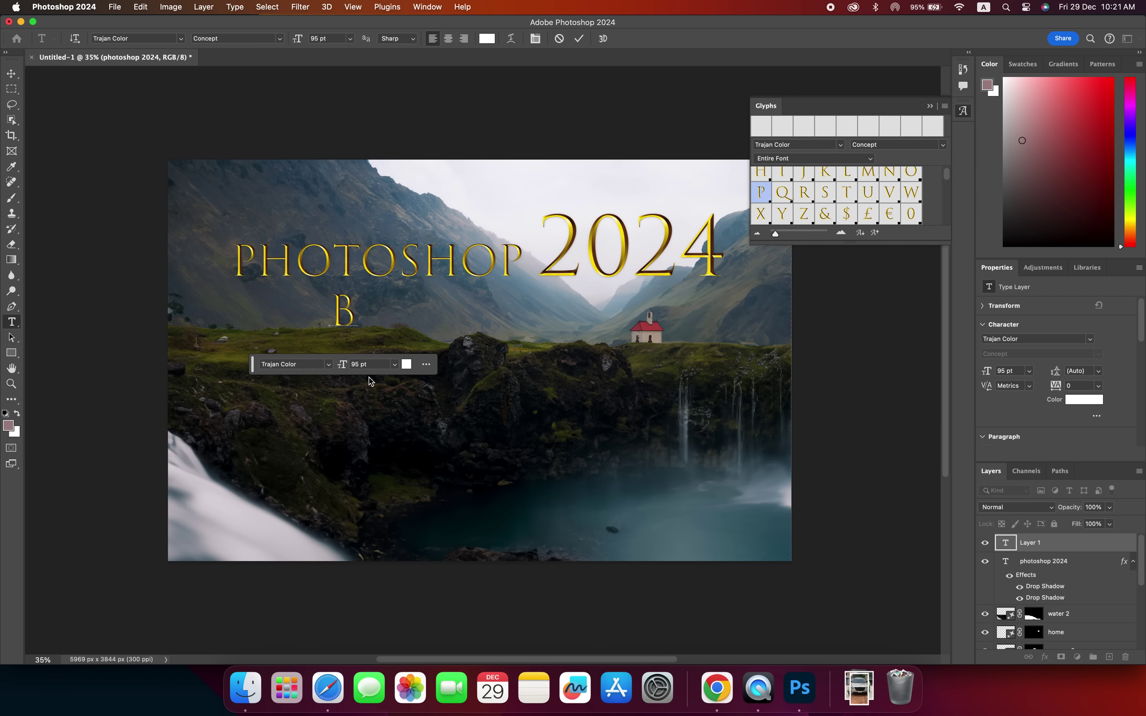
{"action": "type", "text": "A"}
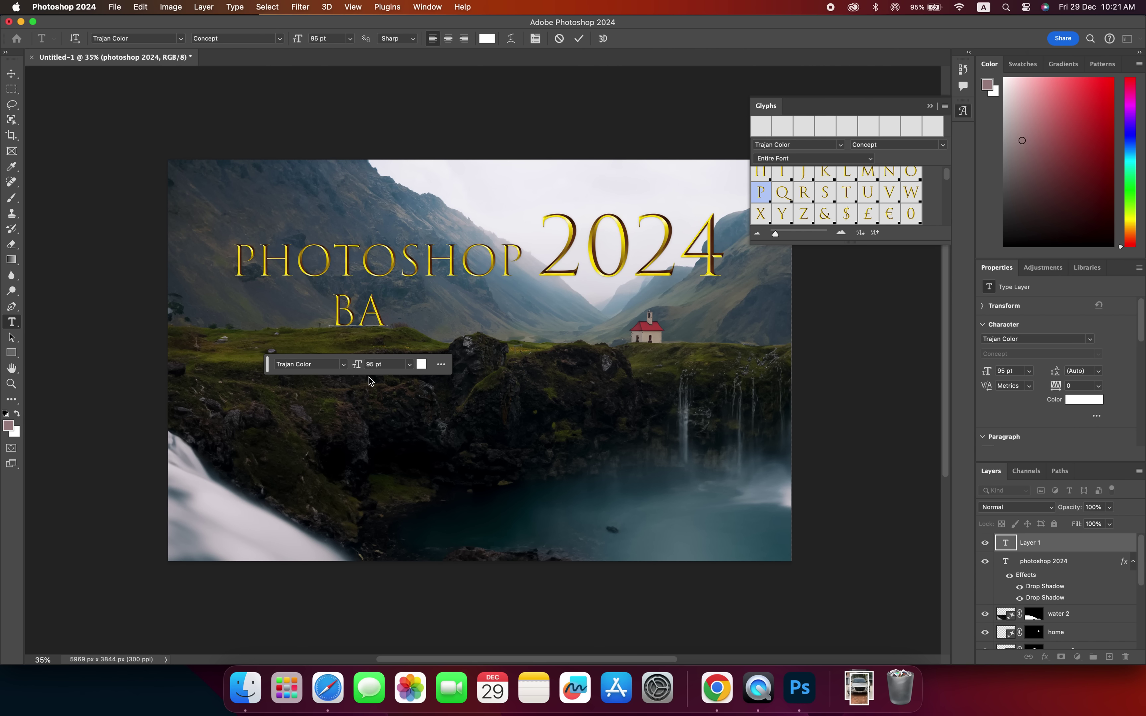
{"action": "type", "text": "SIC INTRO"}
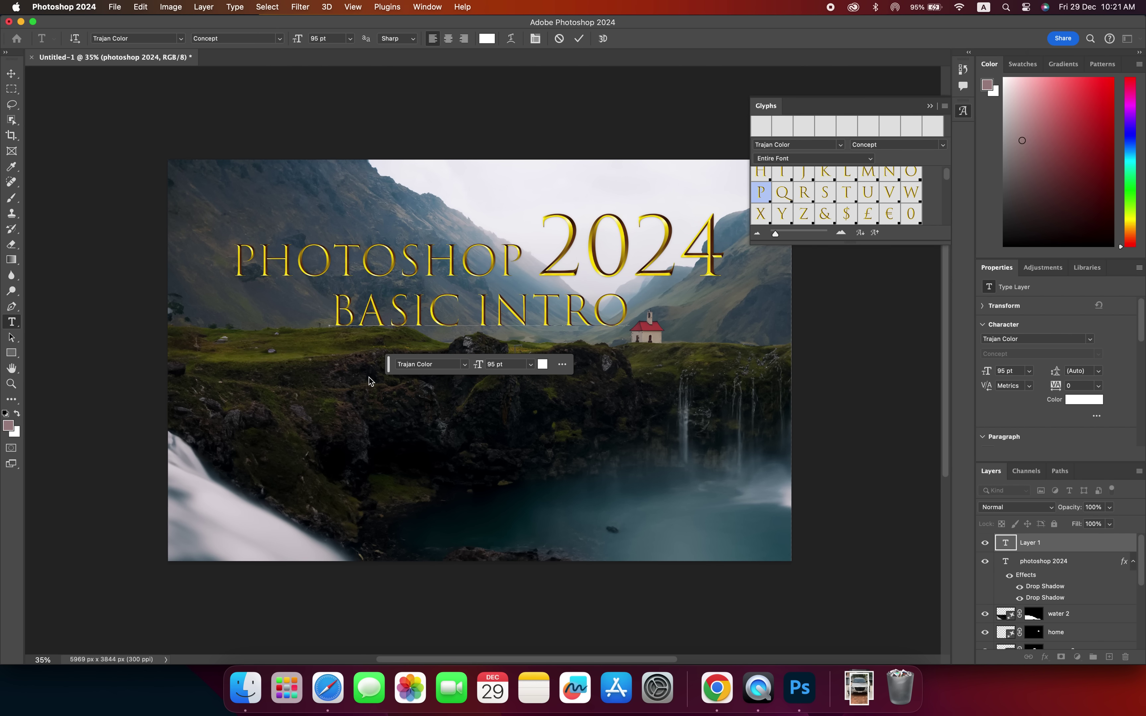
Step: Set the whole BASIC INTRO line to 50 pt and commit the text
{"action": "left_click", "coordinate": [502, 366]}
{"action": "type", "text": "5"}
{"action": "key", "text": "Return"}
{"action": "double_click", "coordinate": [496, 305]}
{"action": "left_click_drag", "start_coordinate": [357, 307], "coordinate": [434, 308]}
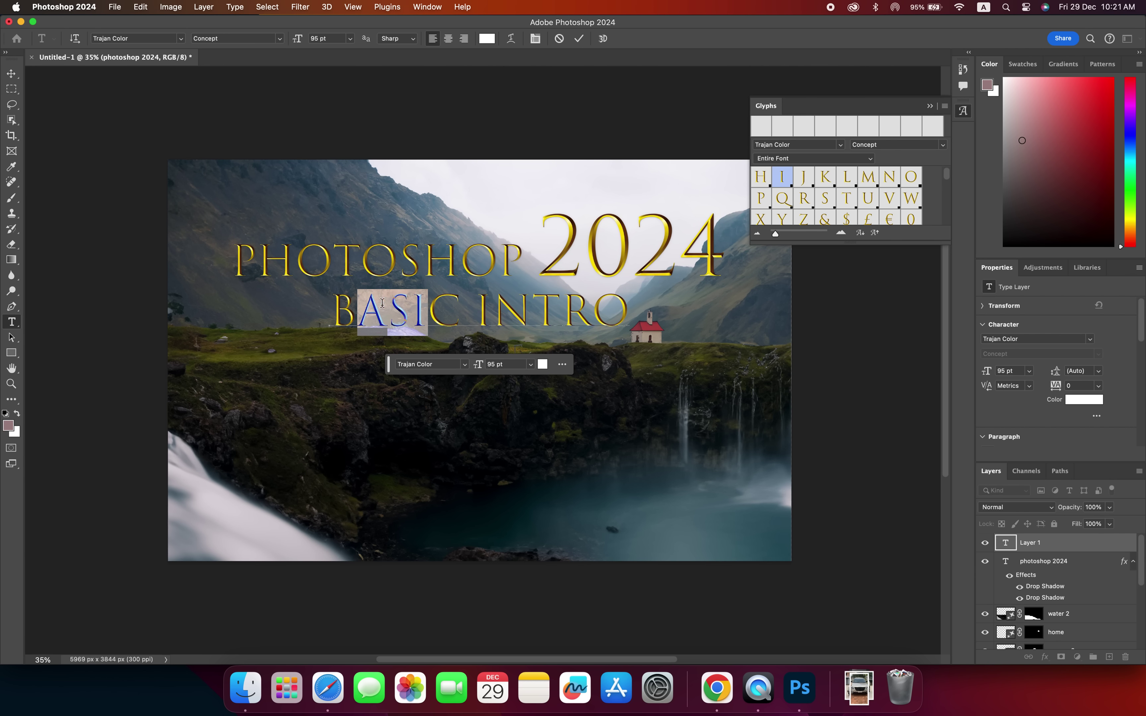
{"action": "left_click_drag", "start_coordinate": [336, 308], "coordinate": [617, 313]}
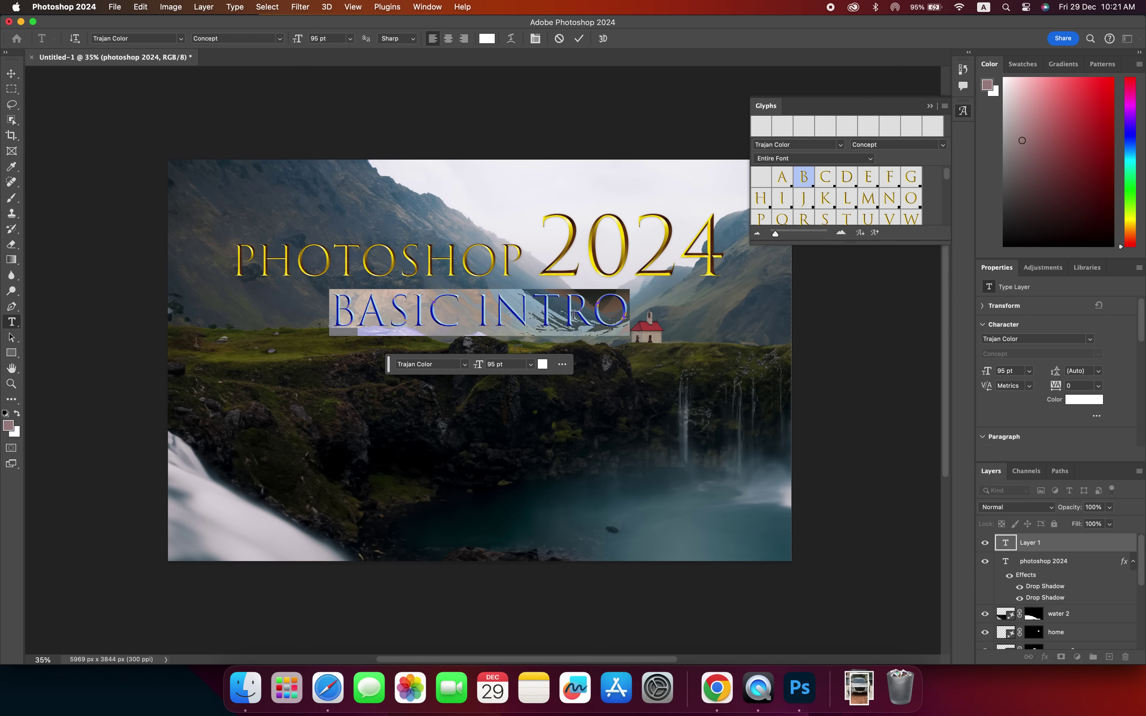
{"action": "double_click", "coordinate": [493, 365]}
{"action": "type", "text": "5"}
{"action": "type", "text": "0"}
{"action": "key", "text": "Return"}
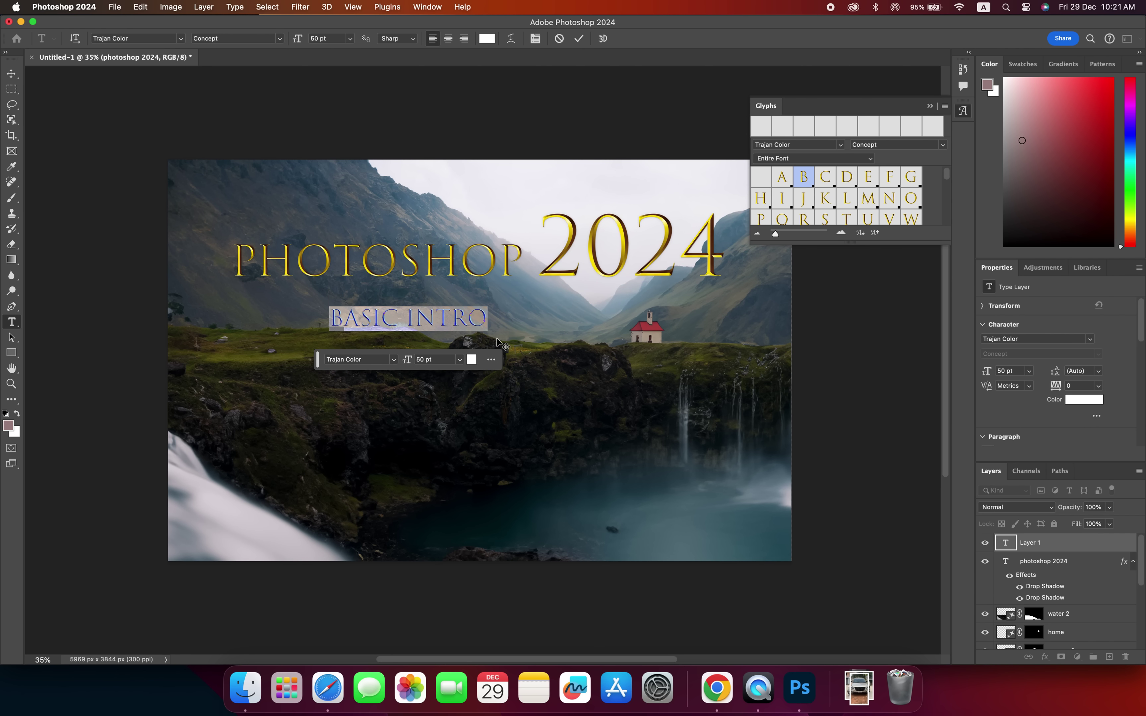
{"action": "left_click", "coordinate": [11, 73]}
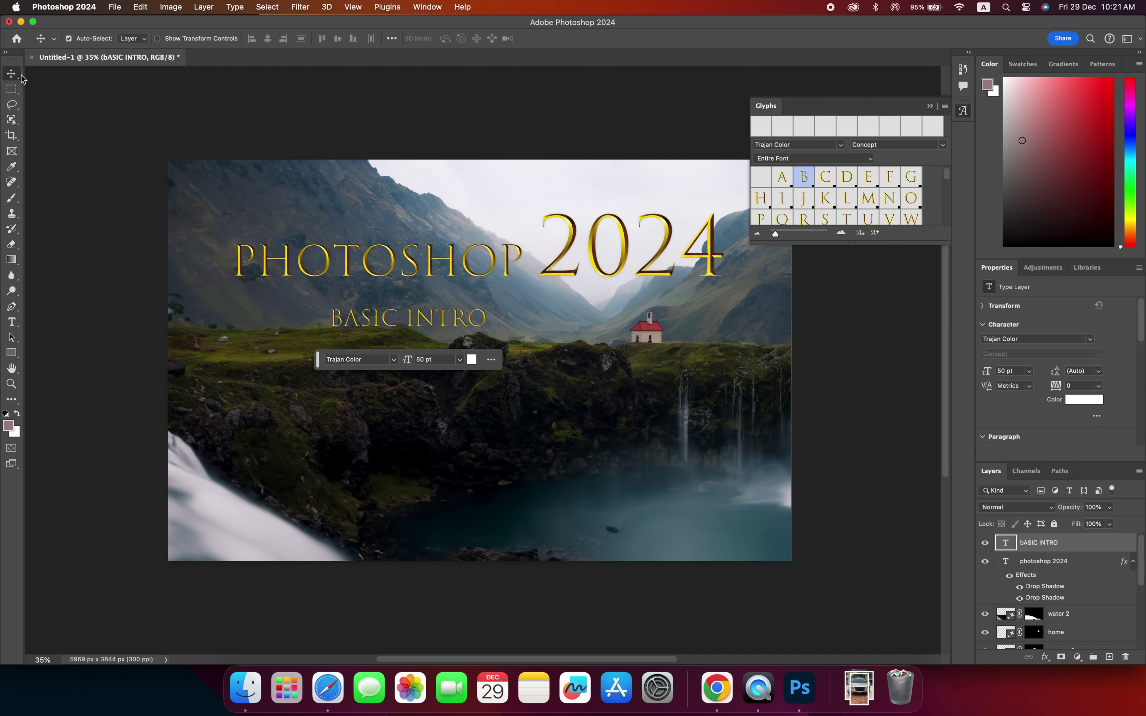
Step: Select the BASIC INTRO layer and move it right and down, centred under the title
{"action": "mouse_move", "coordinate": [372, 312]}
{"action": "left_mouse_down"}
{"action": "mouse_move", "coordinate": [472, 322]}
{"action": "mouse_move", "coordinate": [374, 302]}
{"action": "left_mouse_up"}
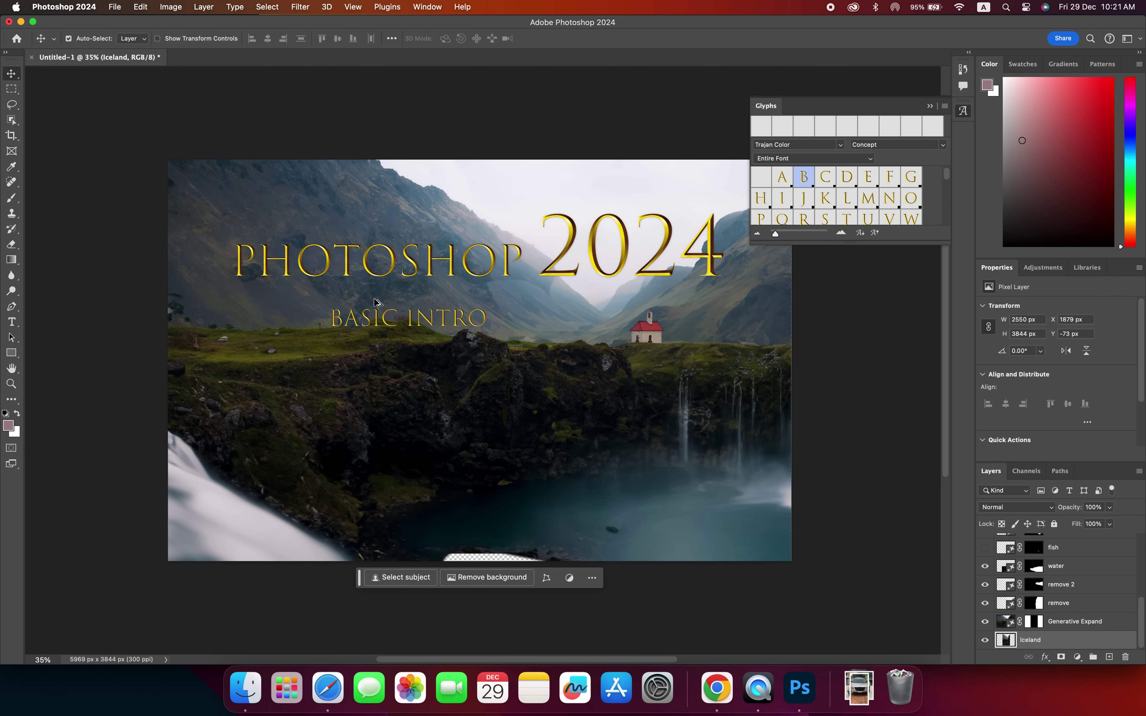
{"action": "left_click_drag", "start_coordinate": [374, 301], "coordinate": [369, 313]}
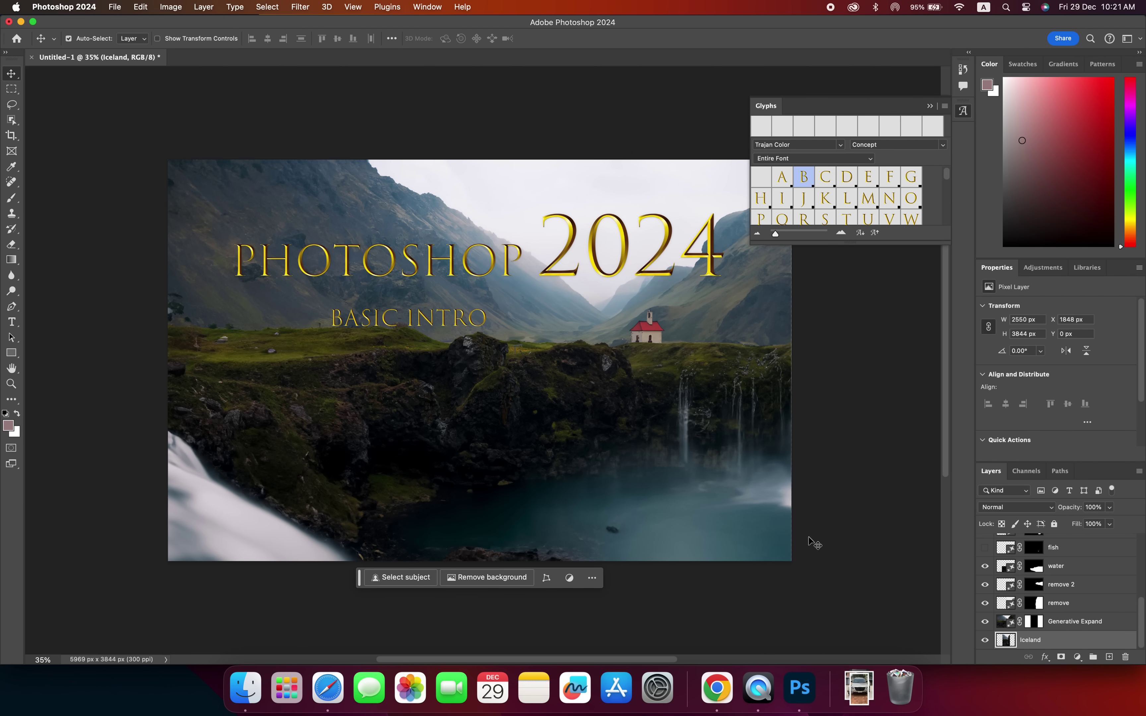
{"action": "left_click_drag", "start_coordinate": [1140, 616], "coordinate": [1135, 545]}
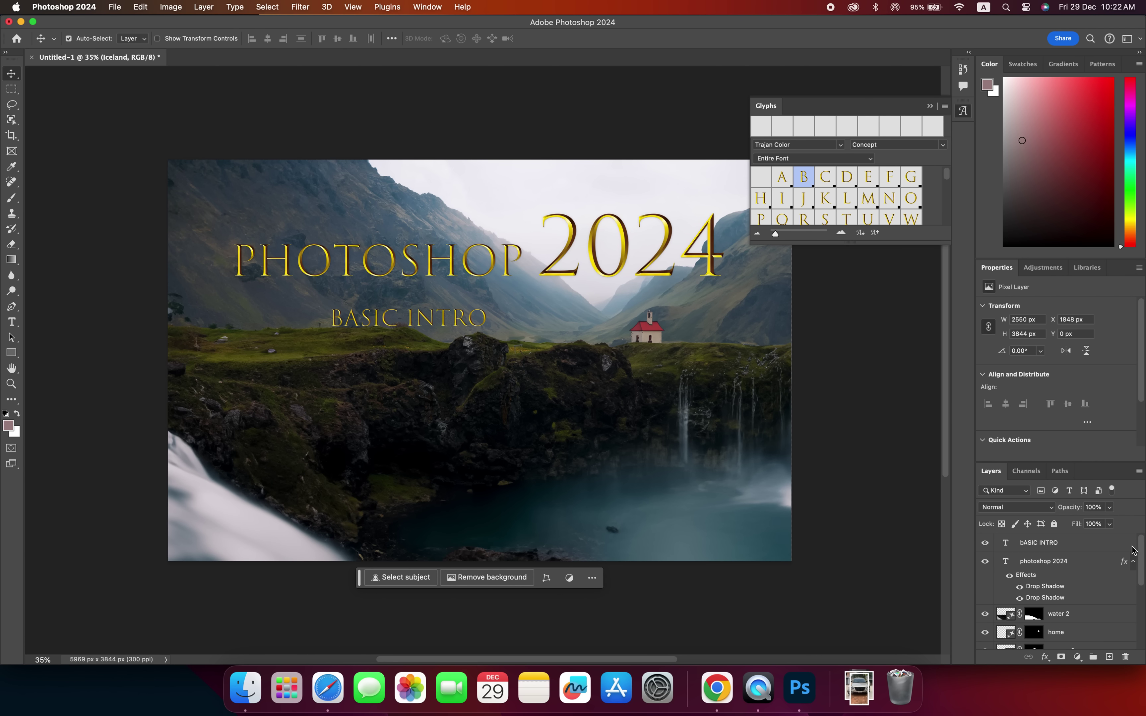
{"action": "left_click", "coordinate": [1044, 546]}
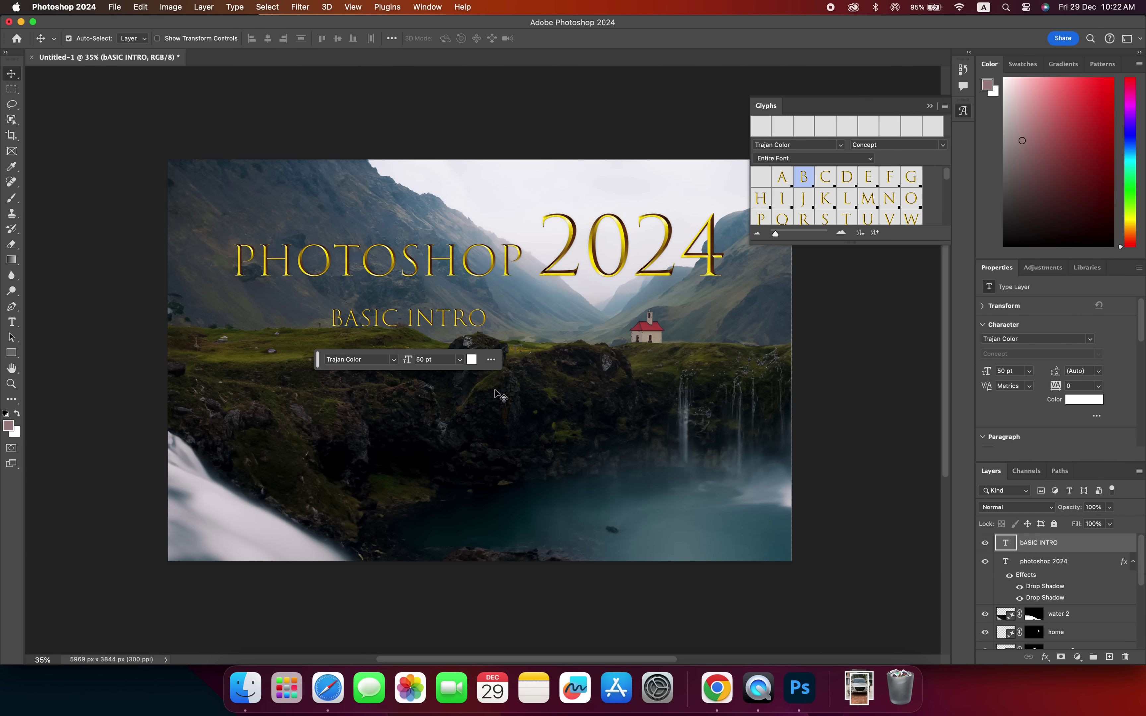
{"action": "left_click_drag", "start_coordinate": [433, 328], "coordinate": [501, 328]}
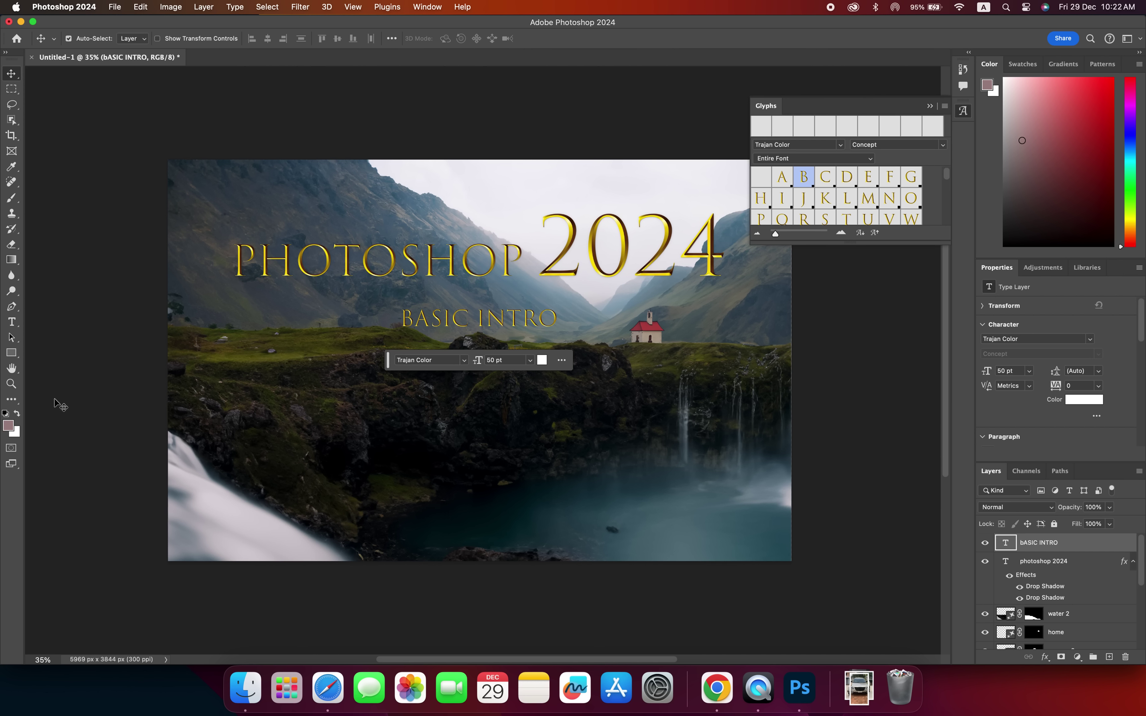
{"action": "left_click", "coordinate": [11, 321]}
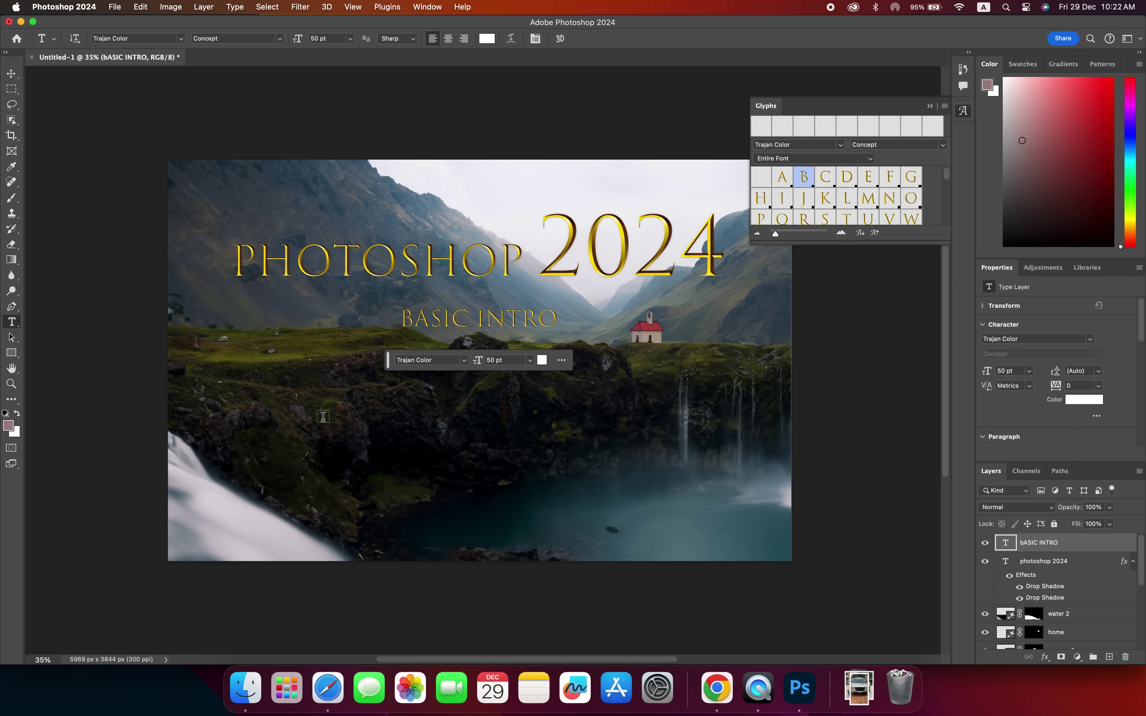
Step: Place a placeholder text line near the photo's bottom, set in Malayalam Sangam MN
{"action": "left_click", "coordinate": [420, 450]}
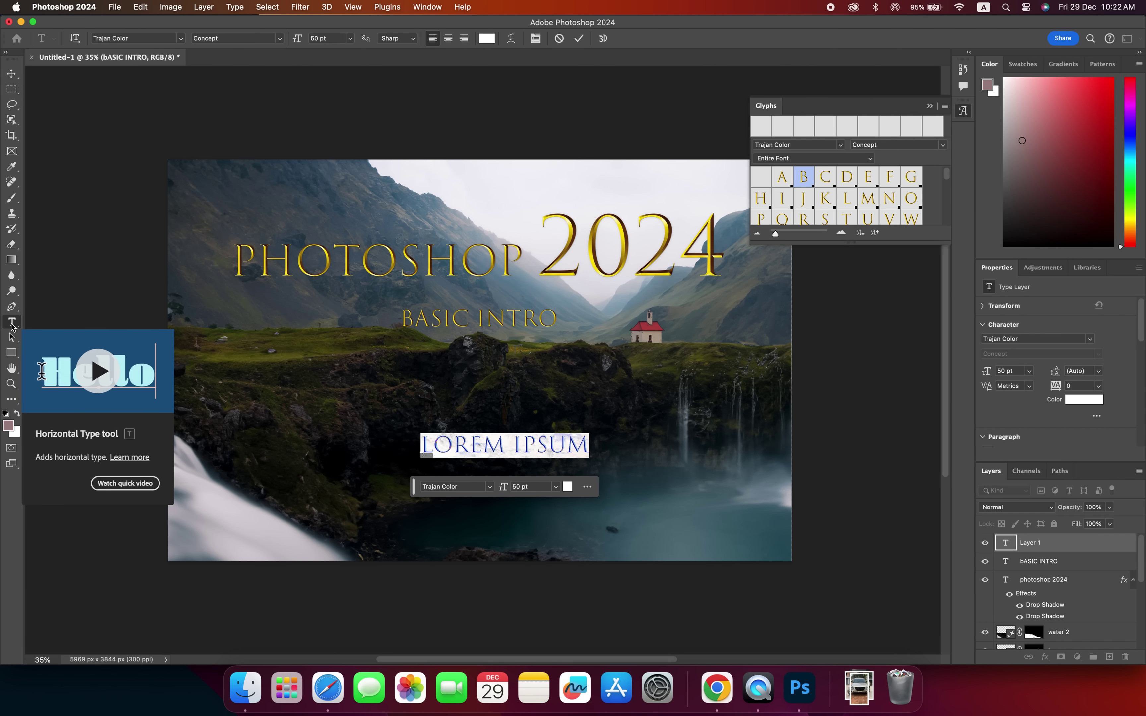
{"action": "left_click", "coordinate": [180, 38]}
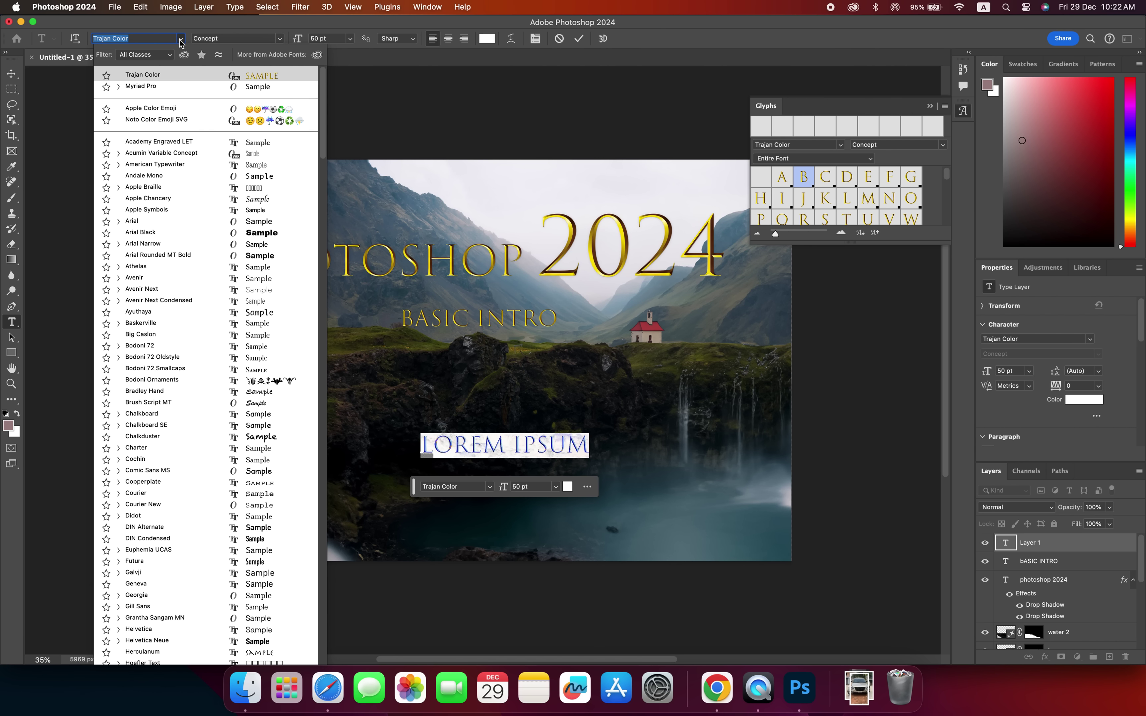
{"action": "left_click_drag", "start_coordinate": [323, 140], "coordinate": [325, 625]}
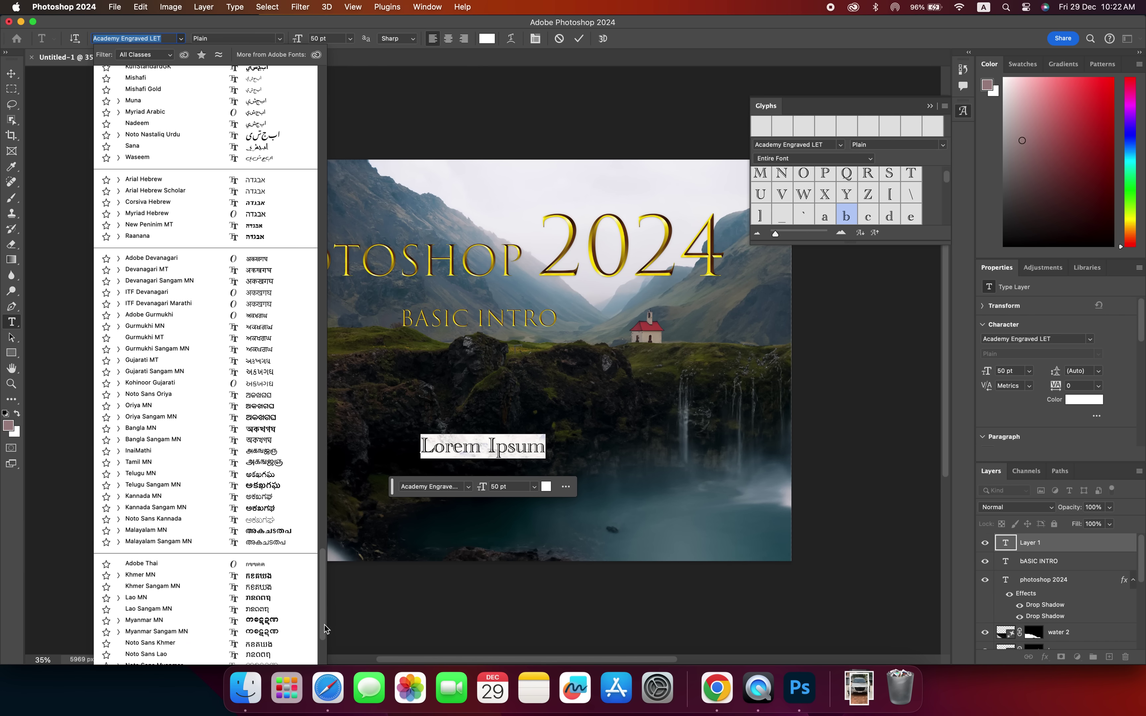
{"action": "left_click", "coordinate": [184, 542]}
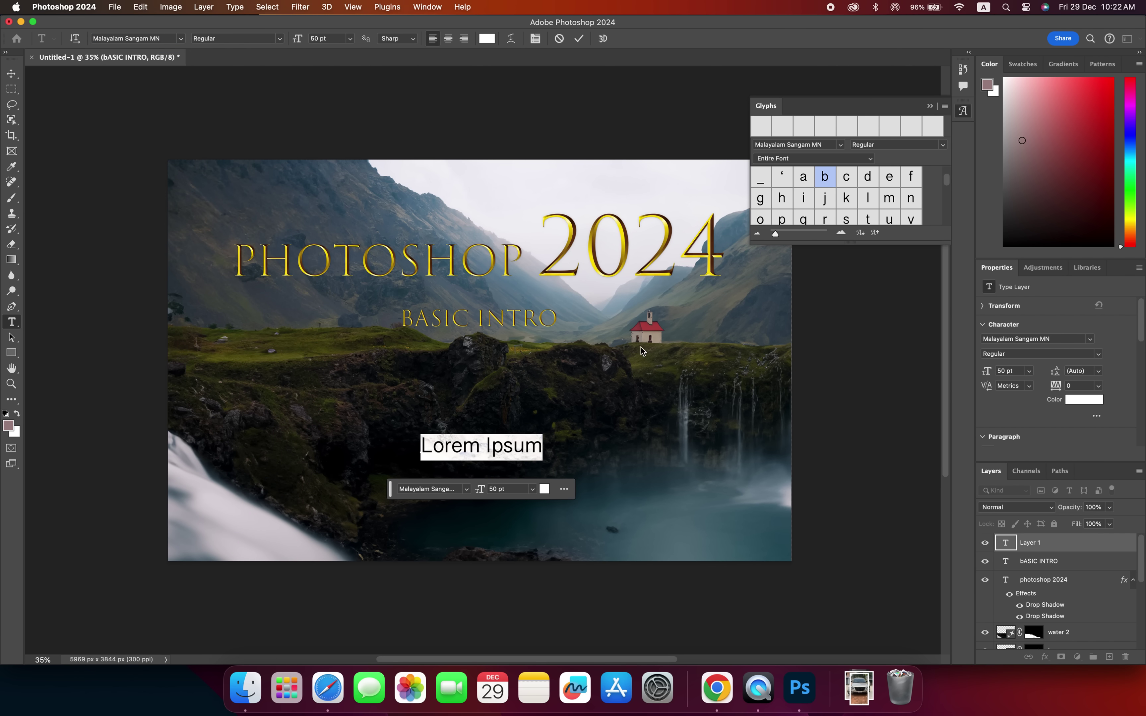
Step: Show the entire Malayalam Sangam MN font in the Glyphs panel and make the panel taller
{"action": "left_click", "coordinate": [840, 145]}
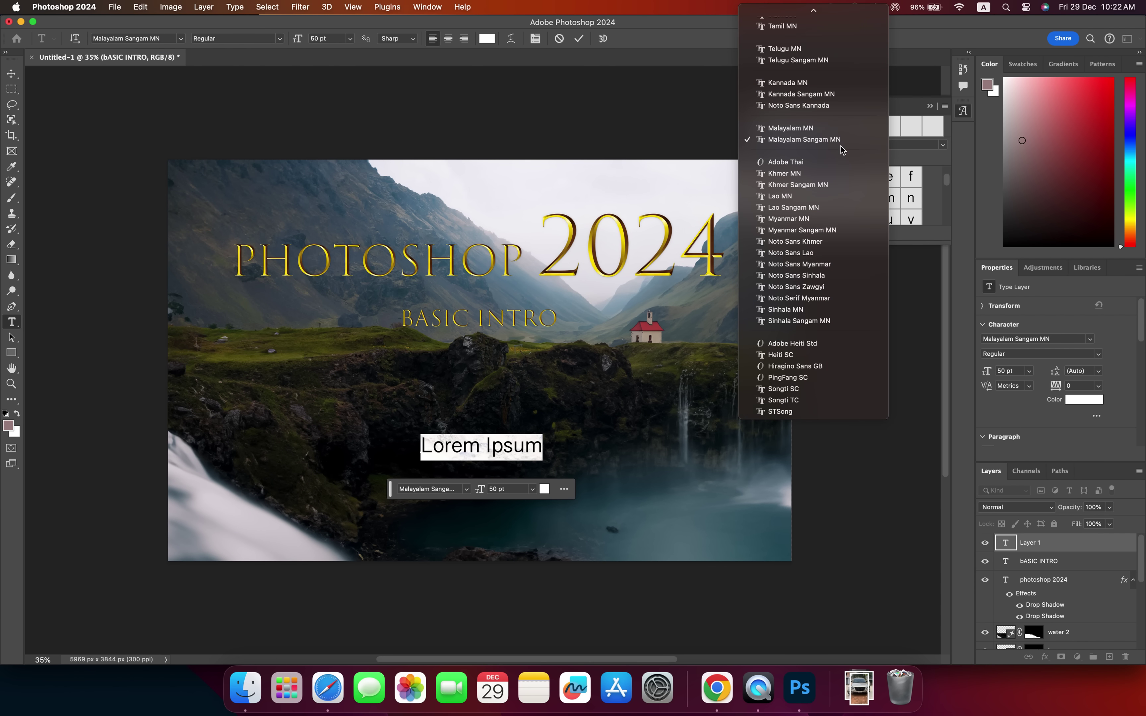
{"action": "left_click", "coordinate": [815, 140]}
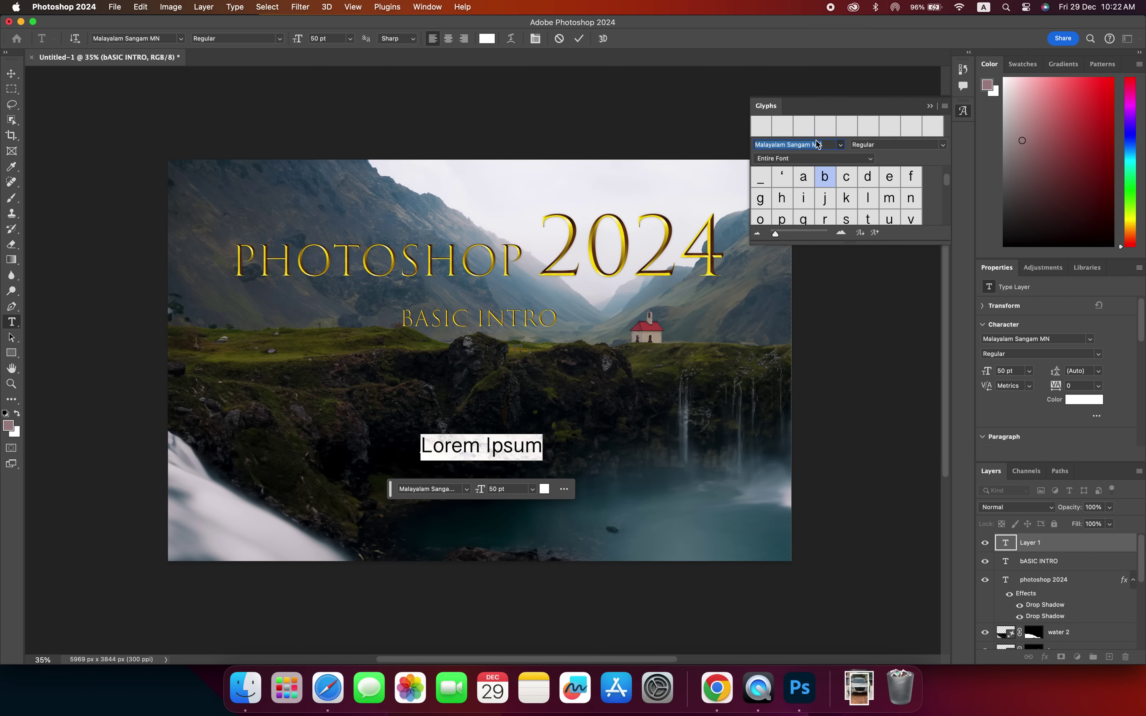
{"action": "left_click", "coordinate": [870, 159]}
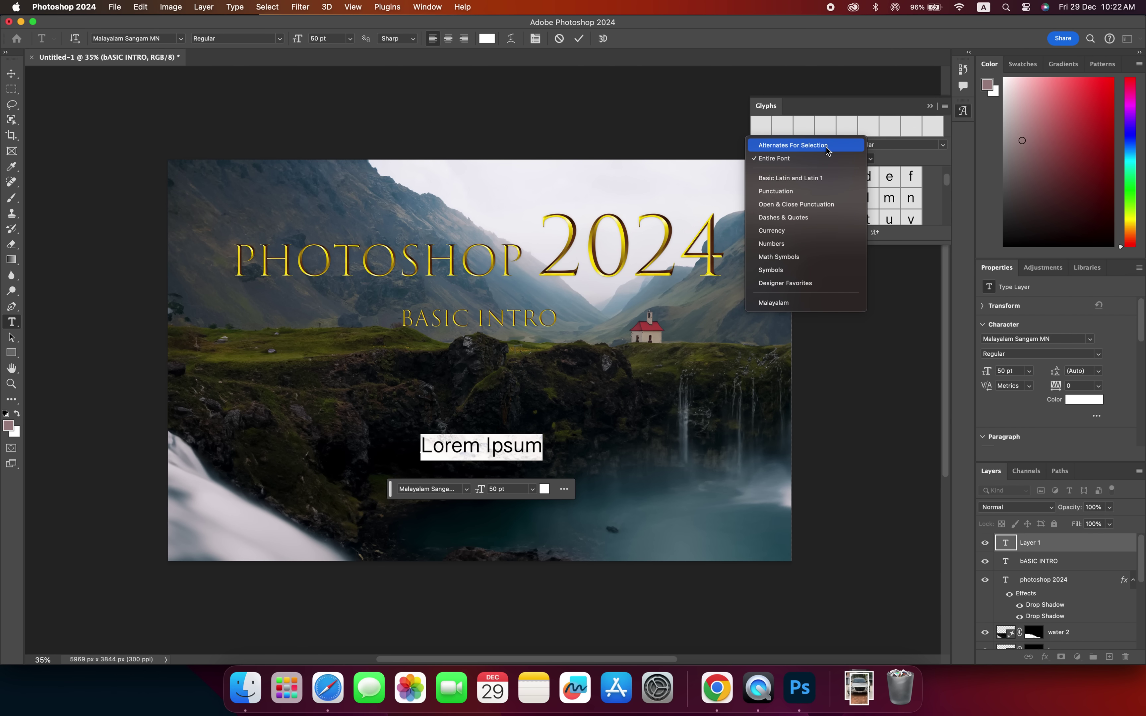
{"action": "left_click", "coordinate": [825, 157]}
{"action": "left_click_drag", "start_coordinate": [890, 243], "coordinate": [888, 596]}
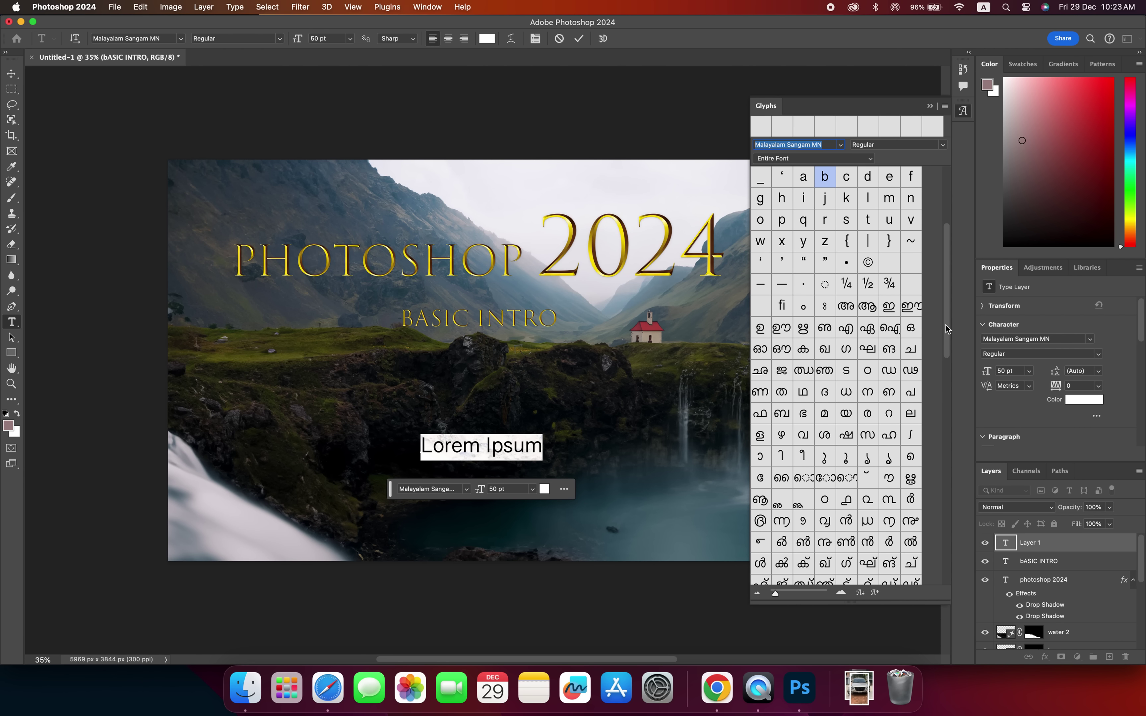
{"action": "mouse_move", "coordinate": [949, 323]}
{"action": "left_mouse_down"}
{"action": "mouse_move", "coordinate": [956, 464]}
{"action": "mouse_move", "coordinate": [939, 529]}
{"action": "mouse_move", "coordinate": [961, 340]}
{"action": "left_mouse_up"}
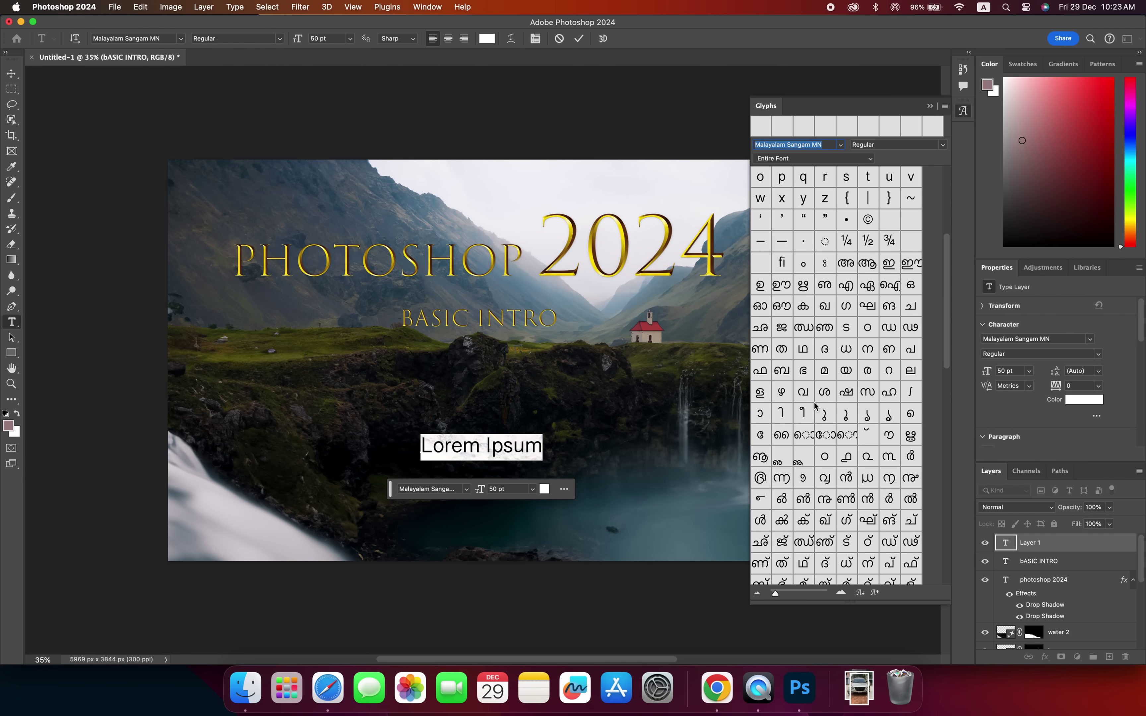
Step: Replace the placeholder text with the glyph മ and place the cursor after it
{"action": "double_click", "coordinate": [824, 372]}
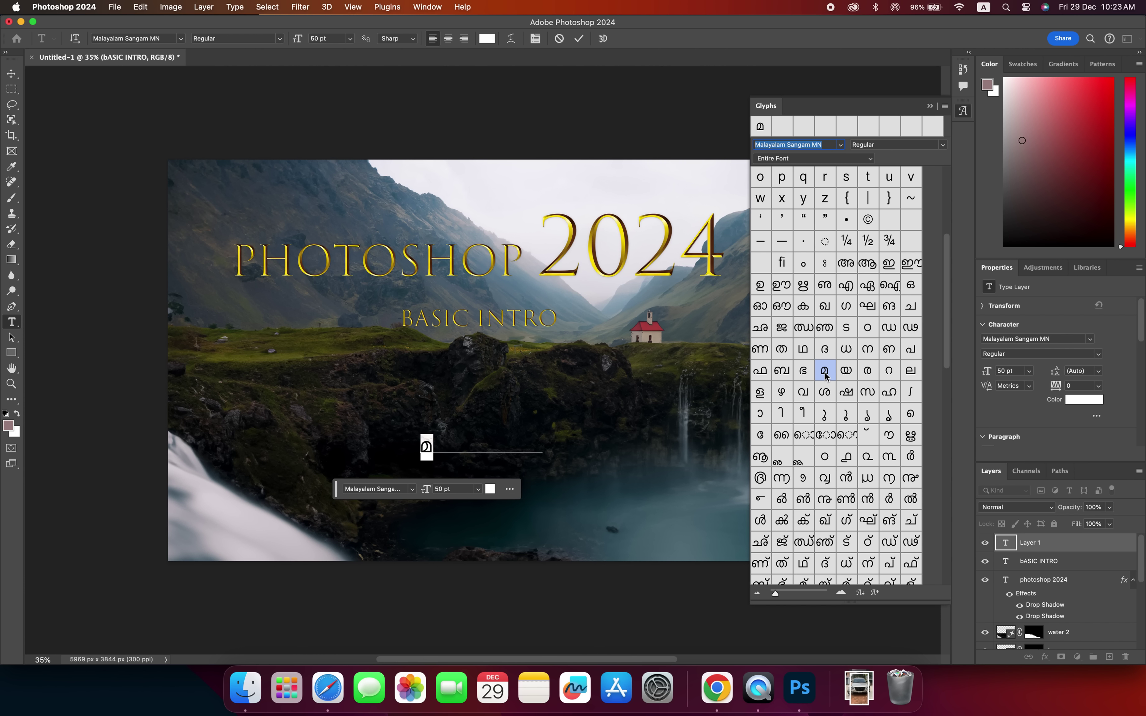
{"action": "double_click", "coordinate": [911, 371]}
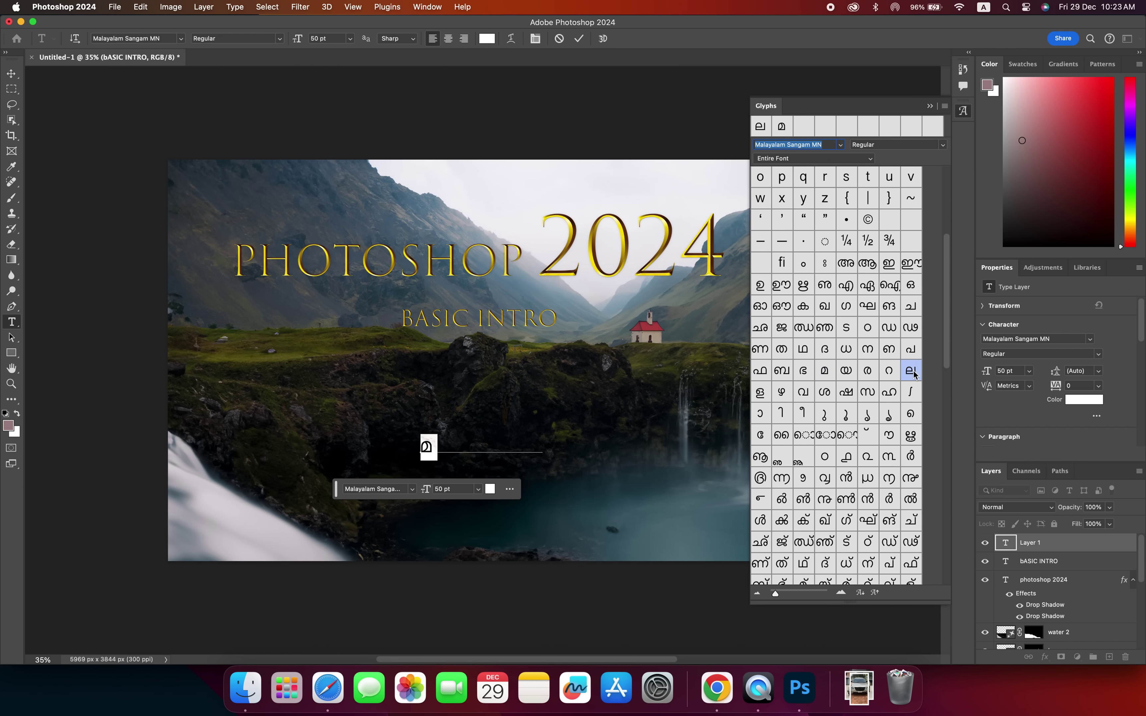
{"action": "double_click", "coordinate": [825, 371]}
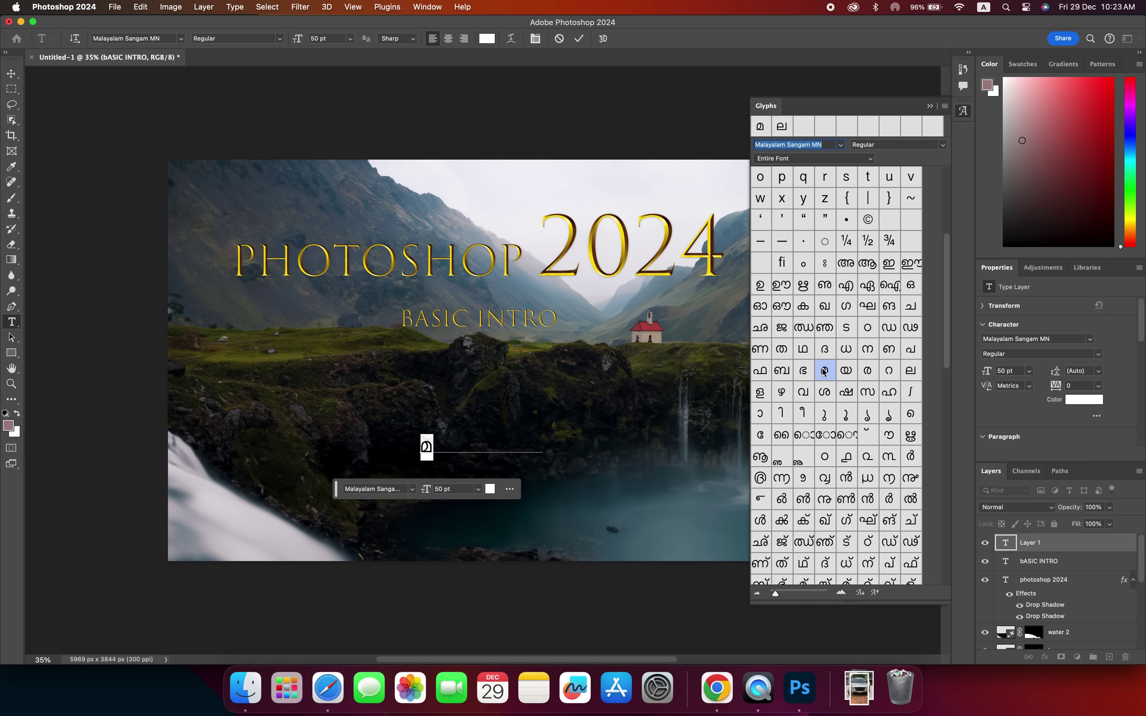
{"action": "key", "text": "Down"}
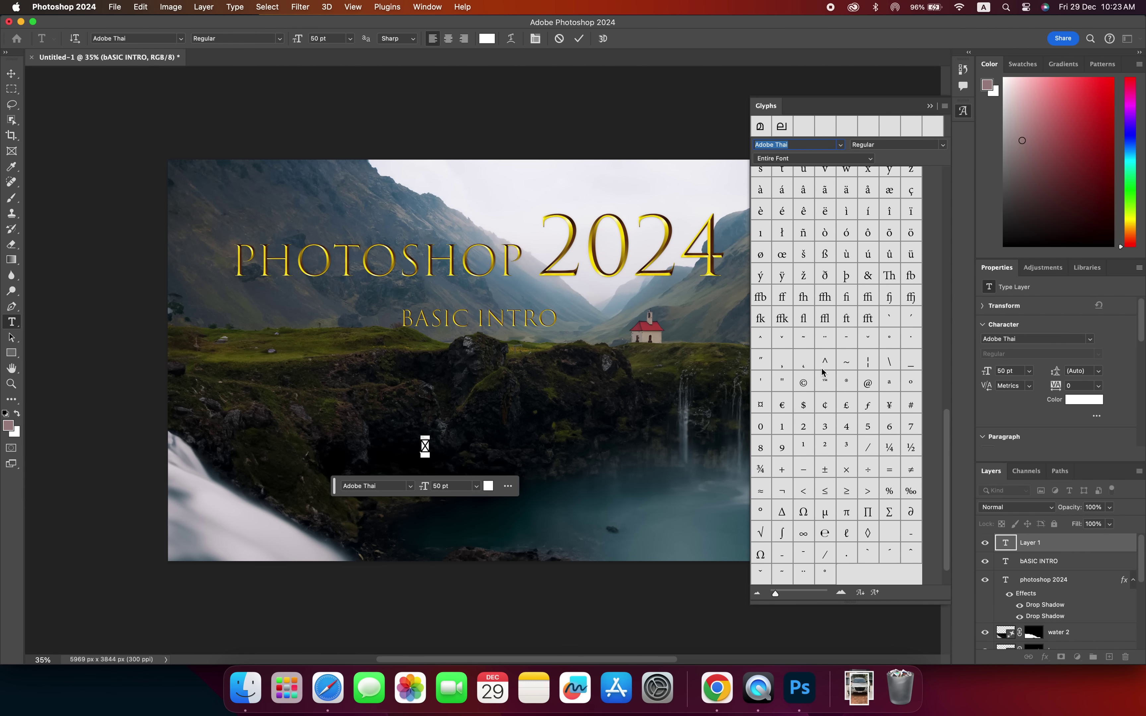
{"action": "key", "text": "Up"}
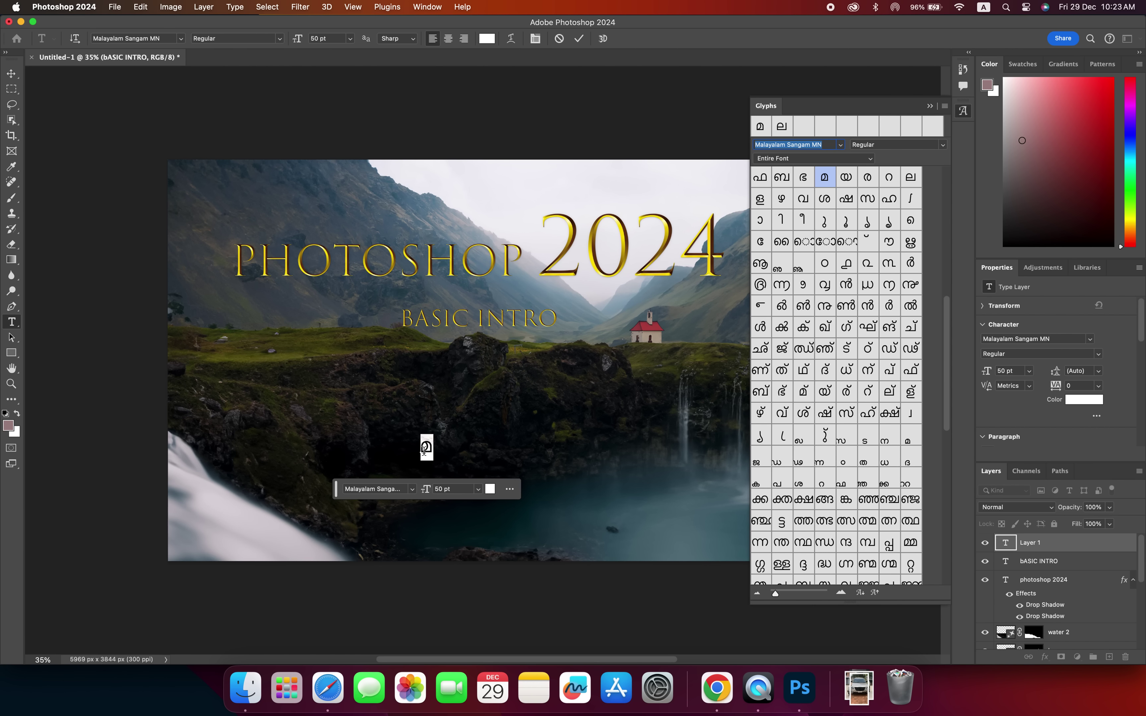
{"action": "left_click", "coordinate": [426, 447]}
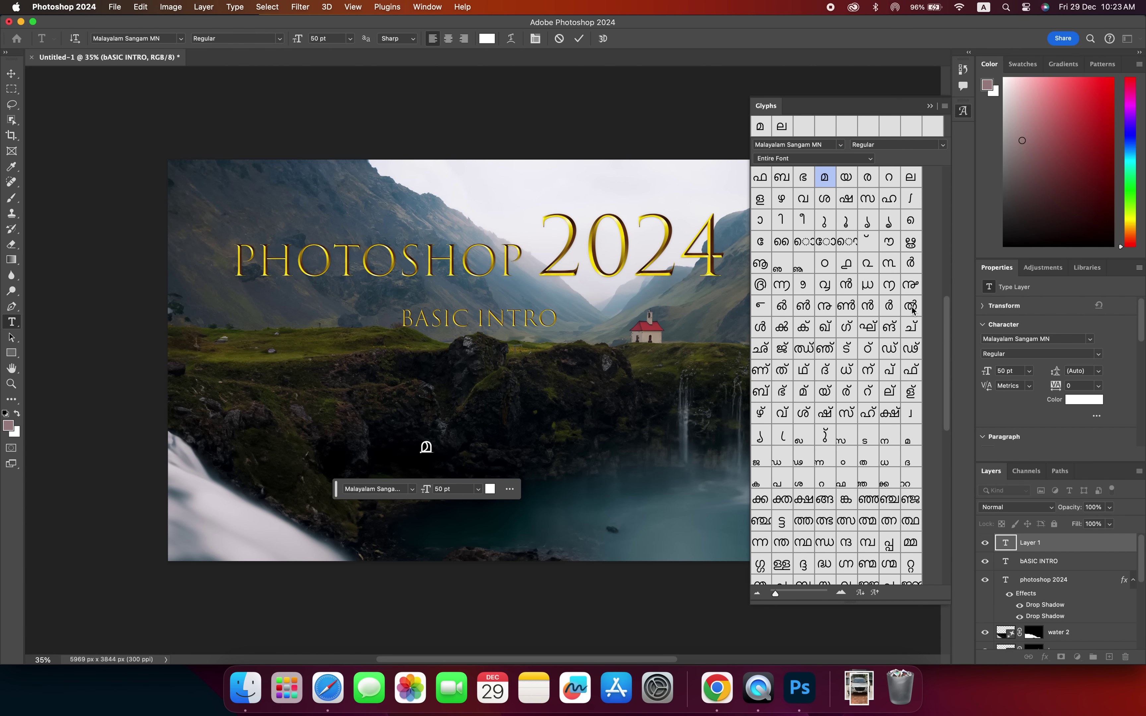
{"action": "scroll", "coordinate": [907, 379], "scroll_direction": "up", "scroll_amount": 5}
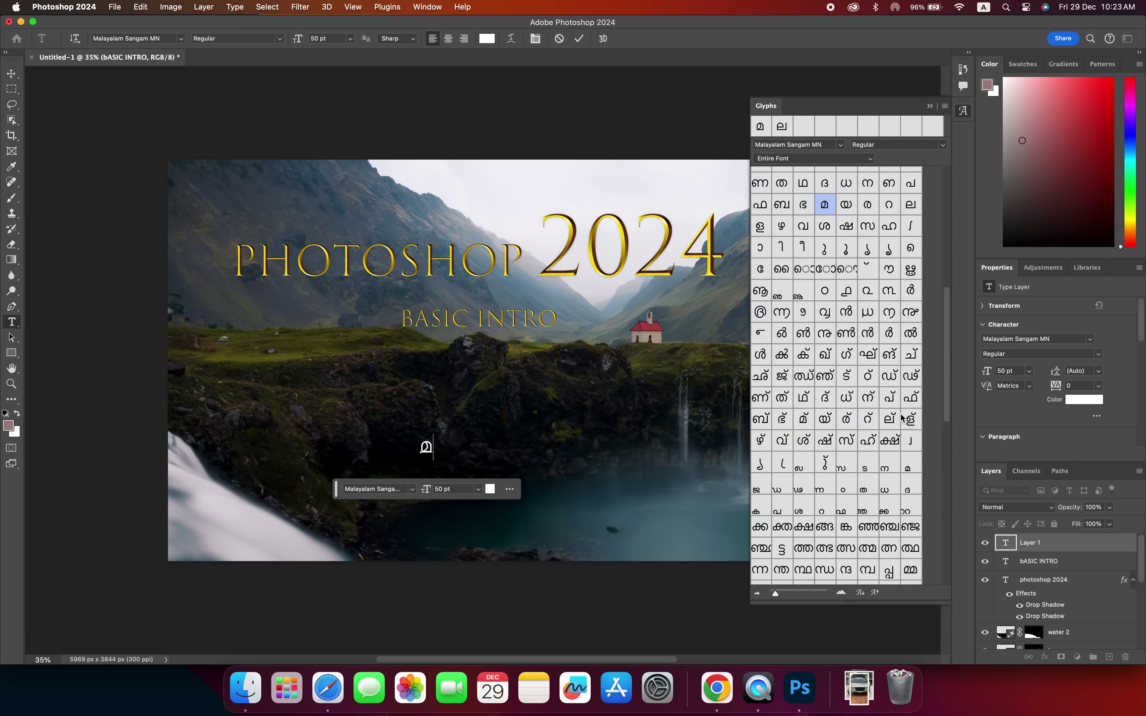
Step: Add ല, യ, ാ, ള and ം to complete മലയാളം, fixing wrong glyphs, and commit
{"action": "double_click", "coordinate": [912, 288]}
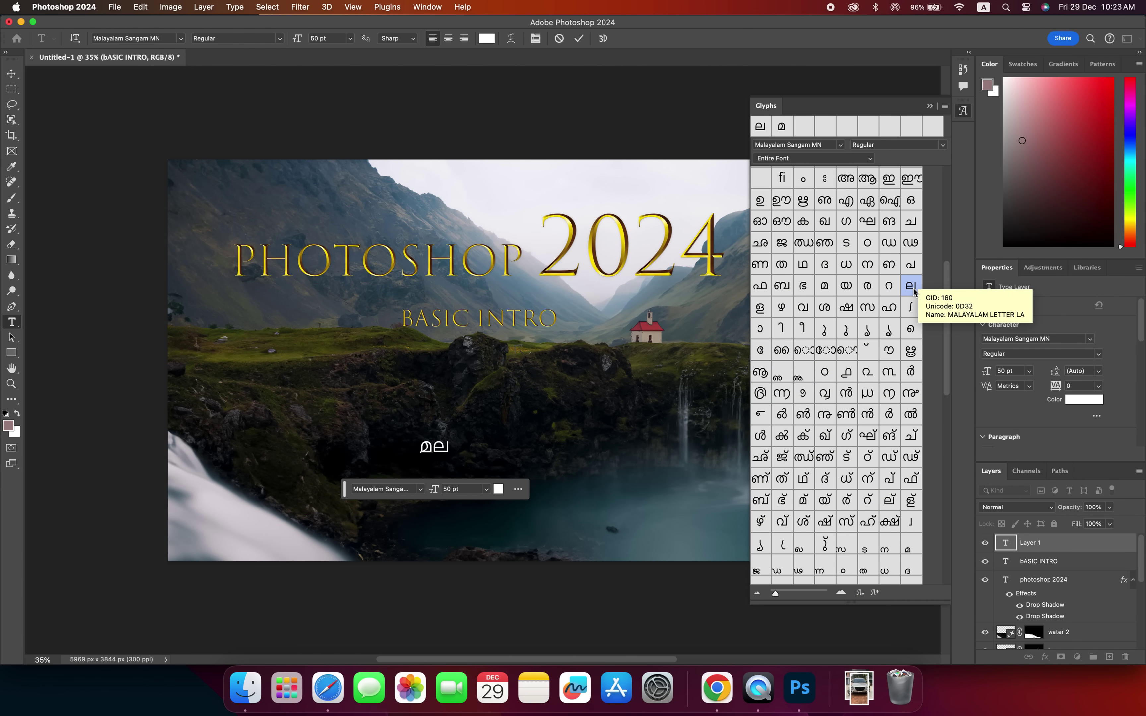
{"action": "double_click", "coordinate": [846, 288]}
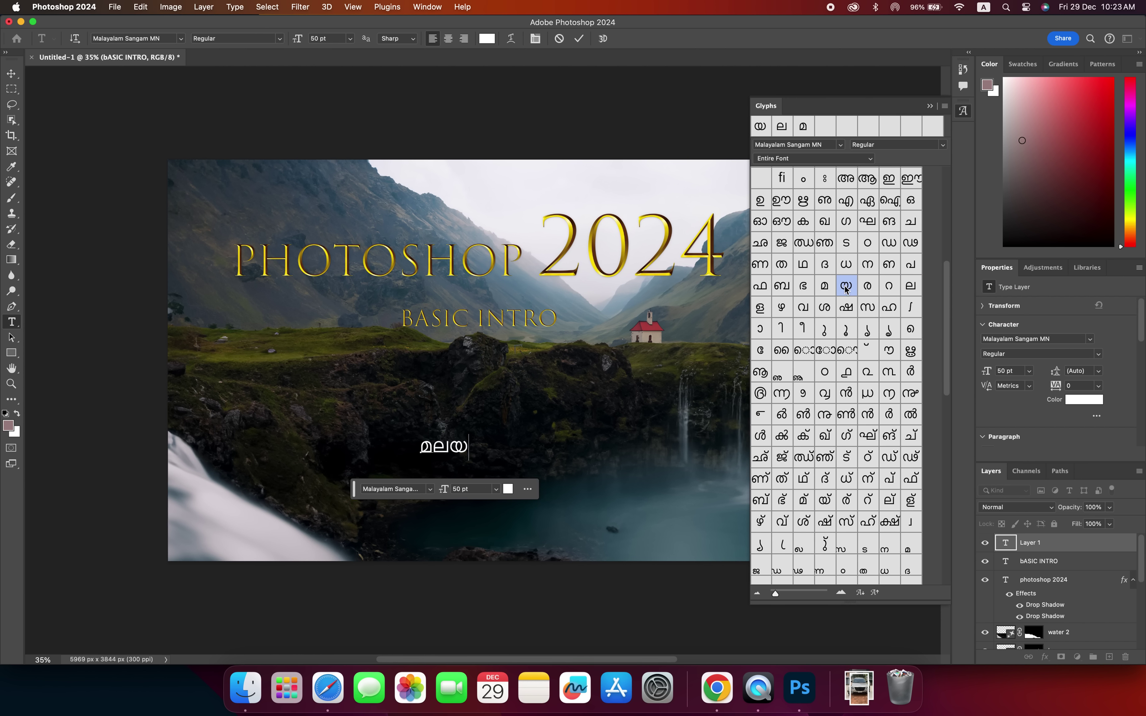
{"action": "double_click", "coordinate": [764, 332]}
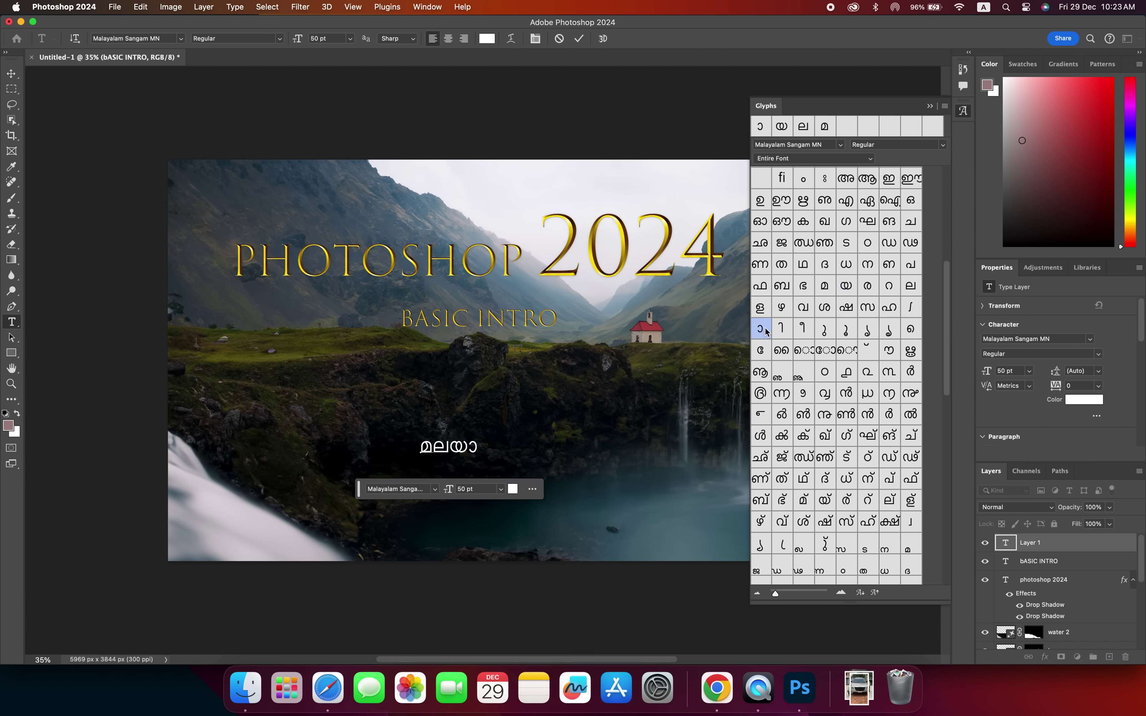
{"action": "double_click", "coordinate": [909, 286]}
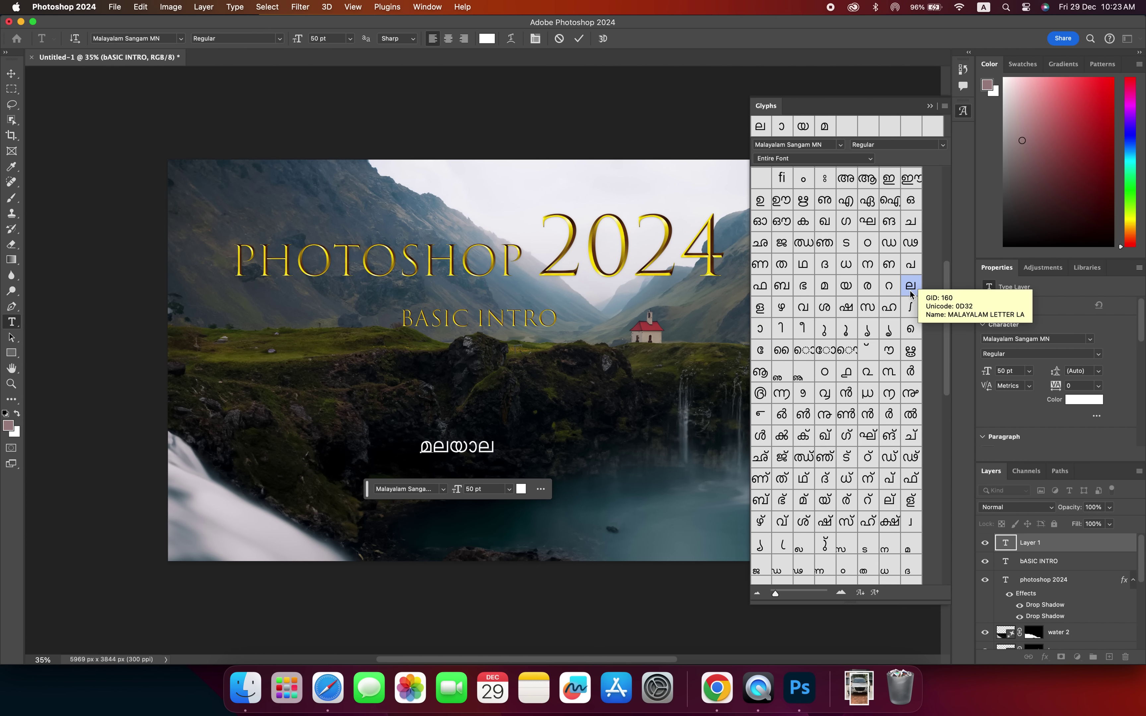
{"action": "key", "text": "BackSpace"}
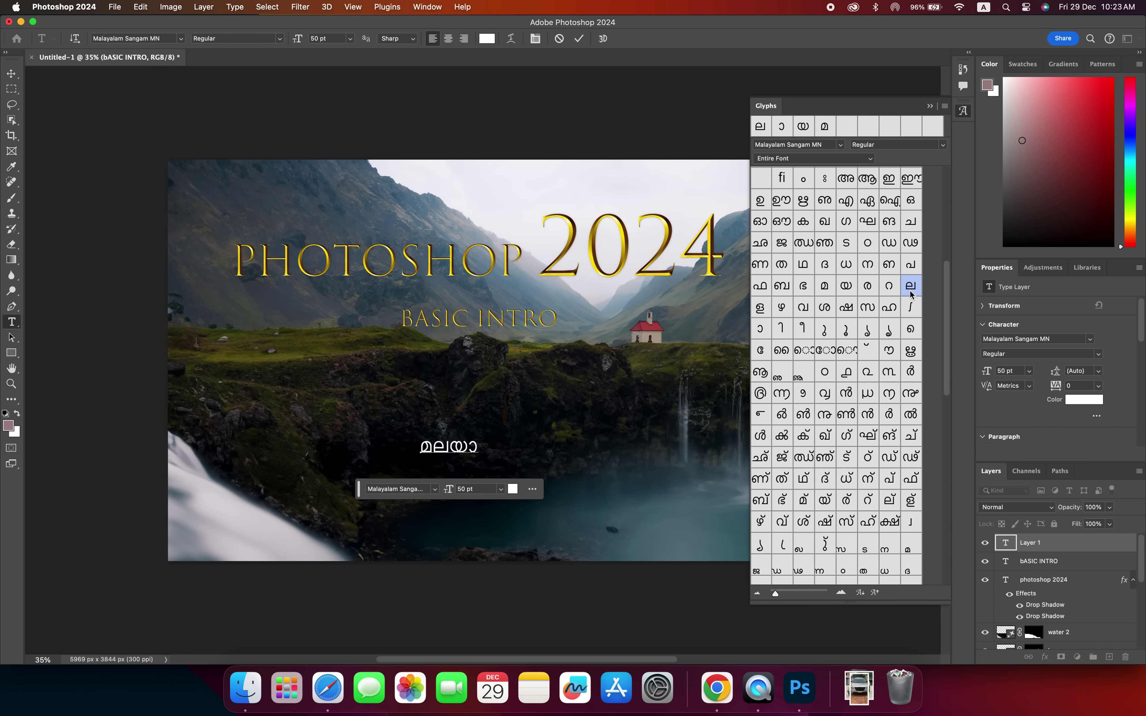
{"action": "double_click", "coordinate": [763, 311]}
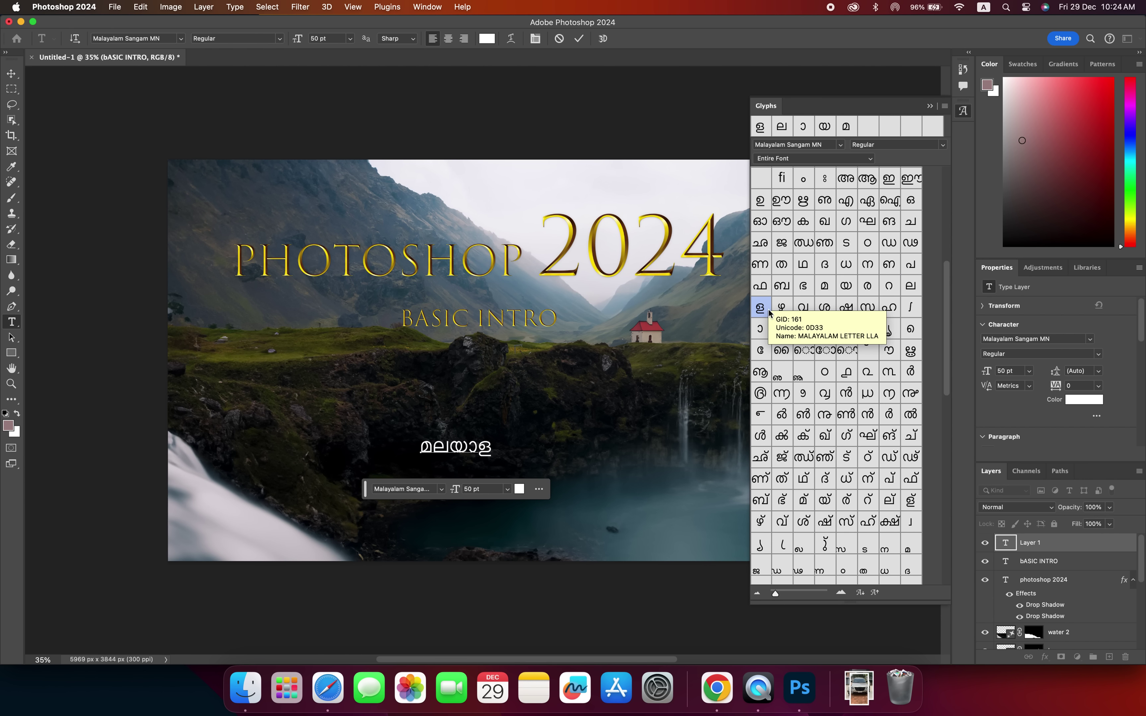
{"action": "double_click", "coordinate": [866, 244]}
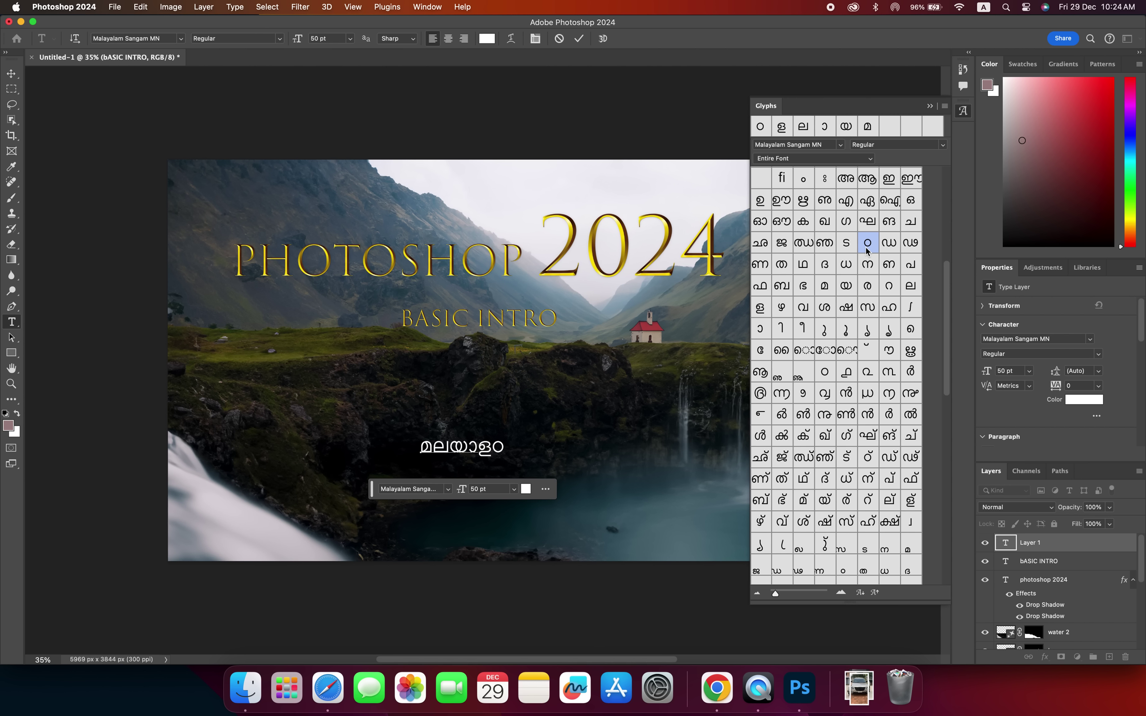
{"action": "key", "text": "BackSpace"}
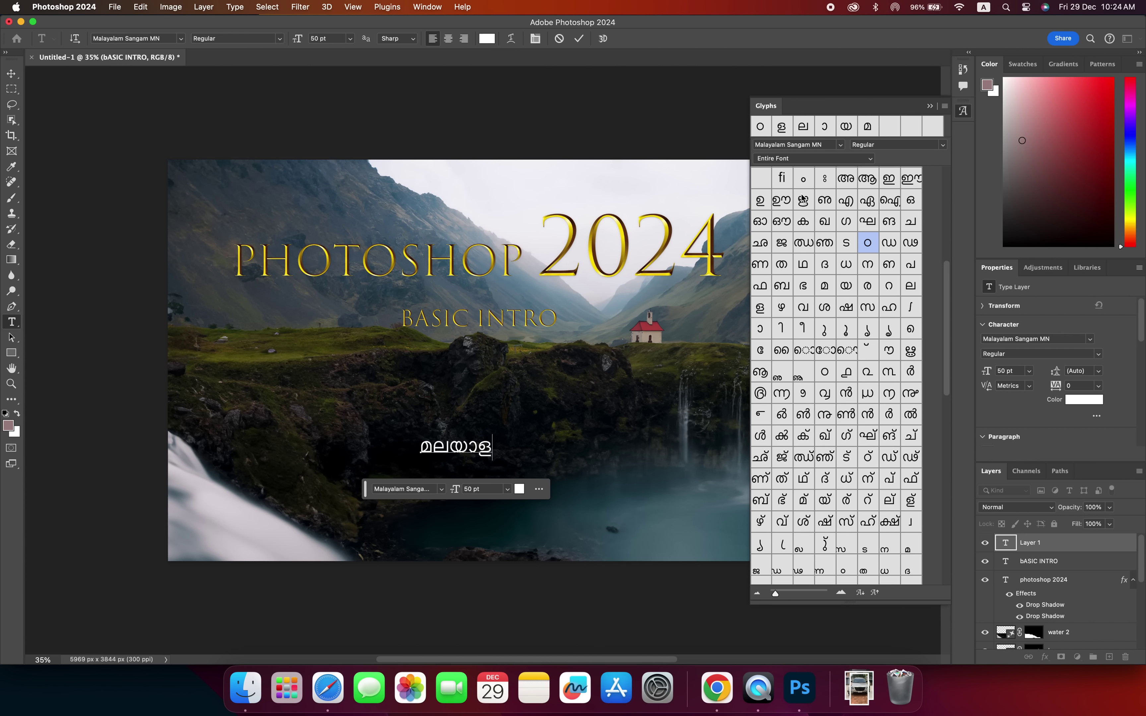
{"action": "double_click", "coordinate": [803, 184]}
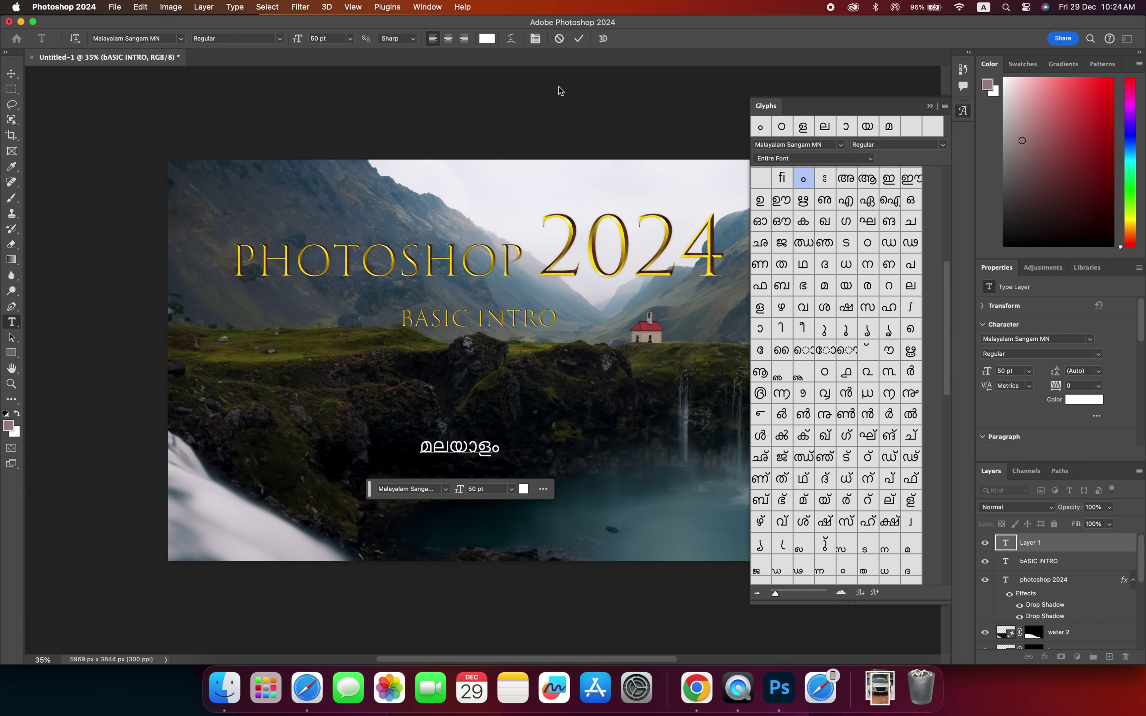
{"action": "left_click", "coordinate": [11, 73]}
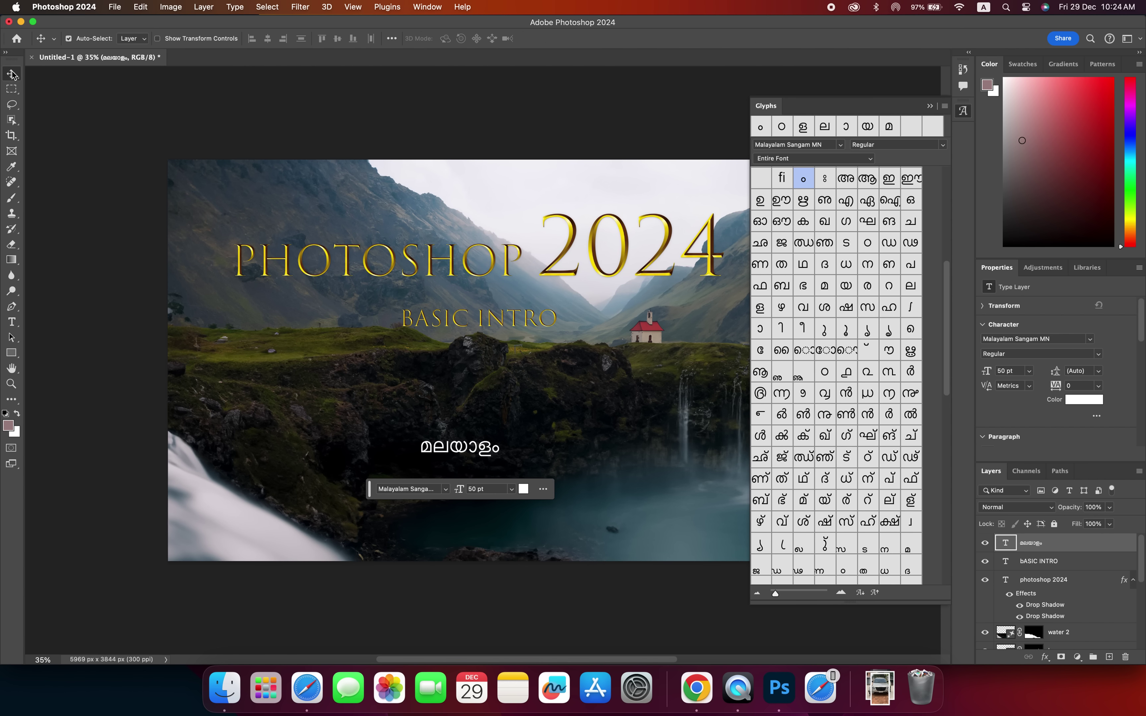
Step: Move the Malayalam word up and enlarge it from 60 to 72 pt
{"action": "left_click_drag", "start_coordinate": [491, 421], "coordinate": [480, 391]}
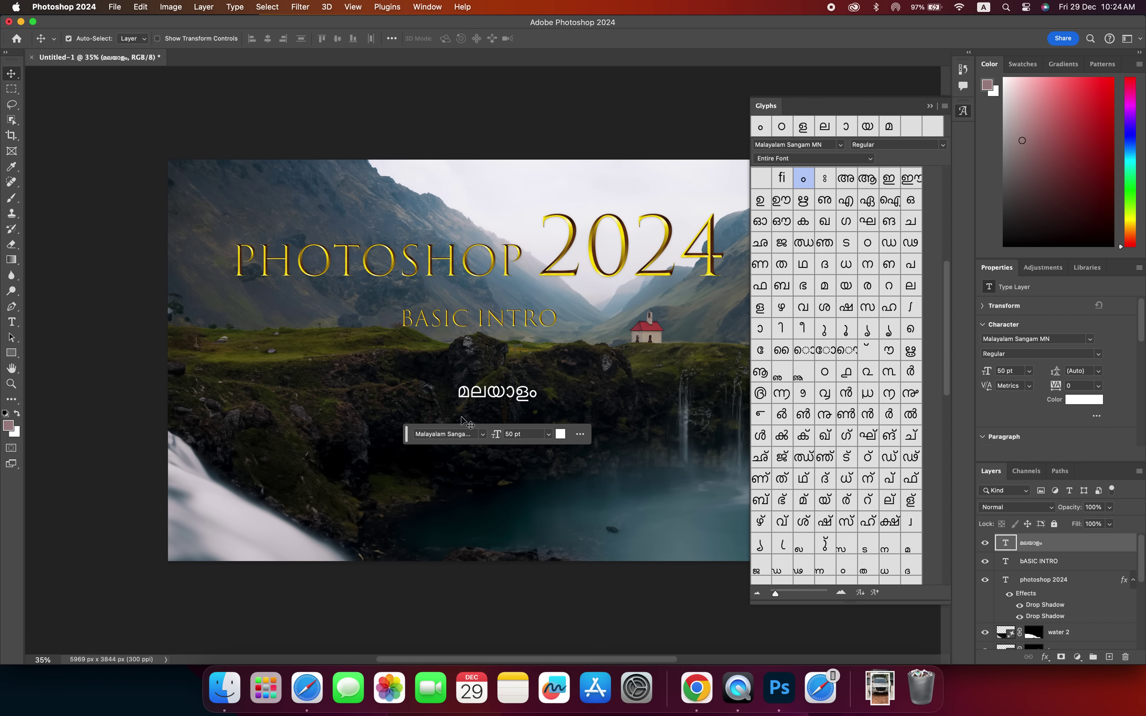
{"action": "left_click", "coordinate": [549, 434]}
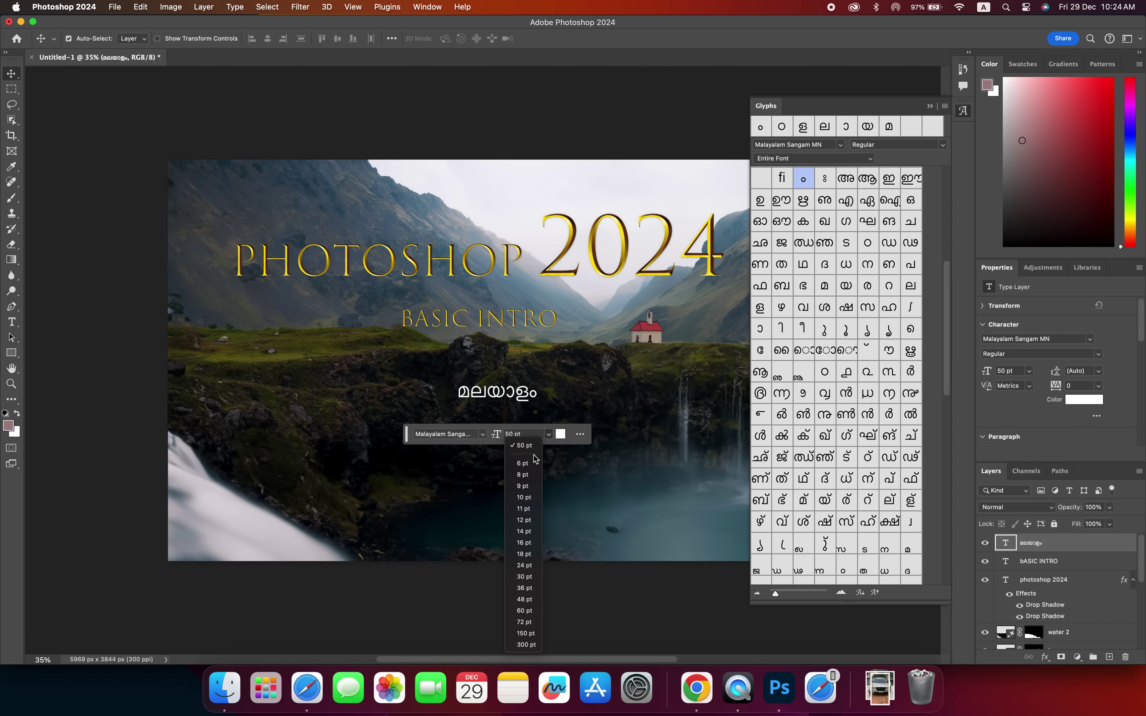
{"action": "left_click", "coordinate": [524, 610]}
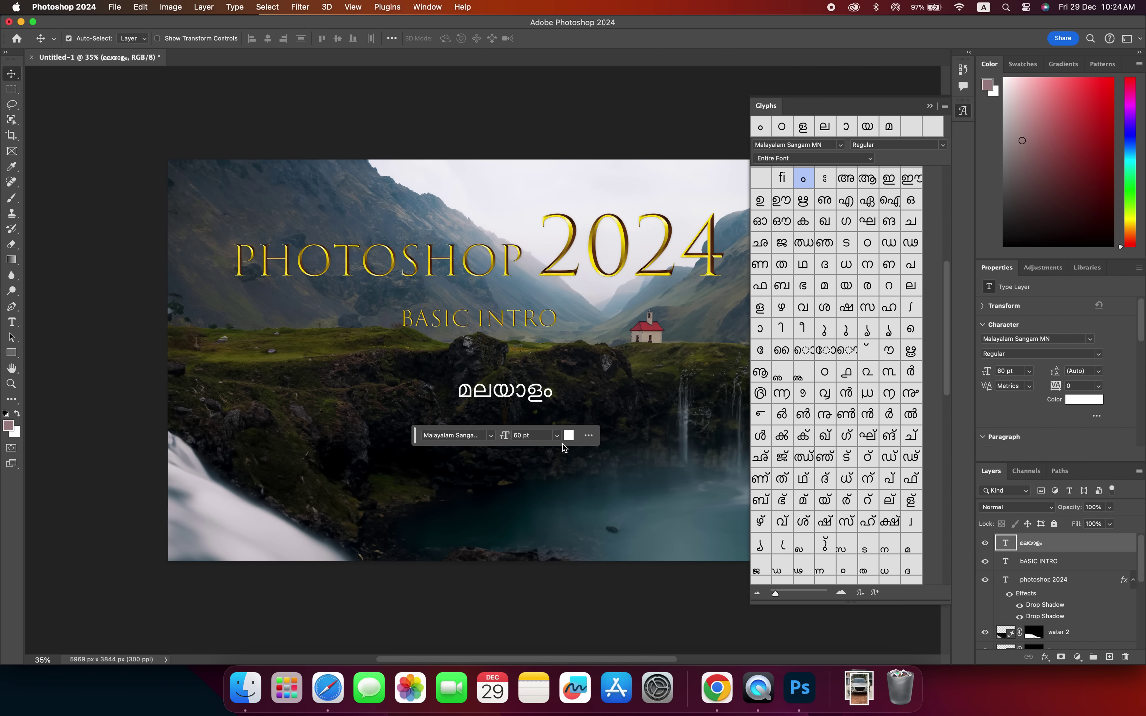
{"action": "left_click", "coordinate": [557, 436]}
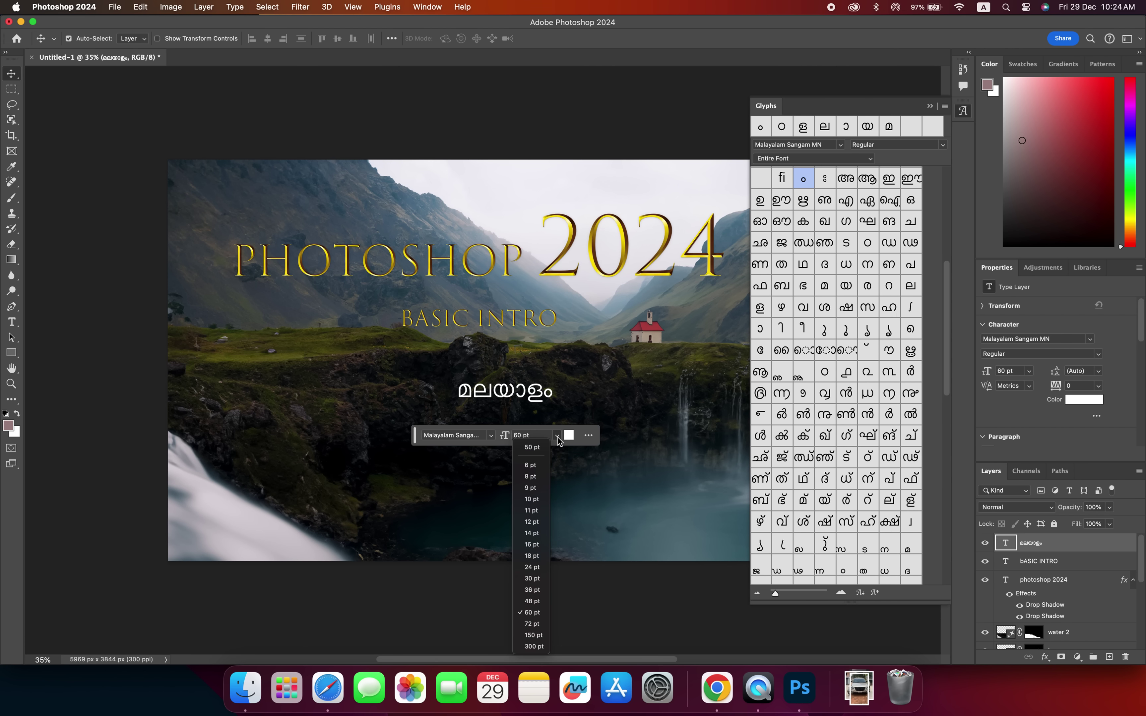
{"action": "left_click", "coordinate": [533, 625]}
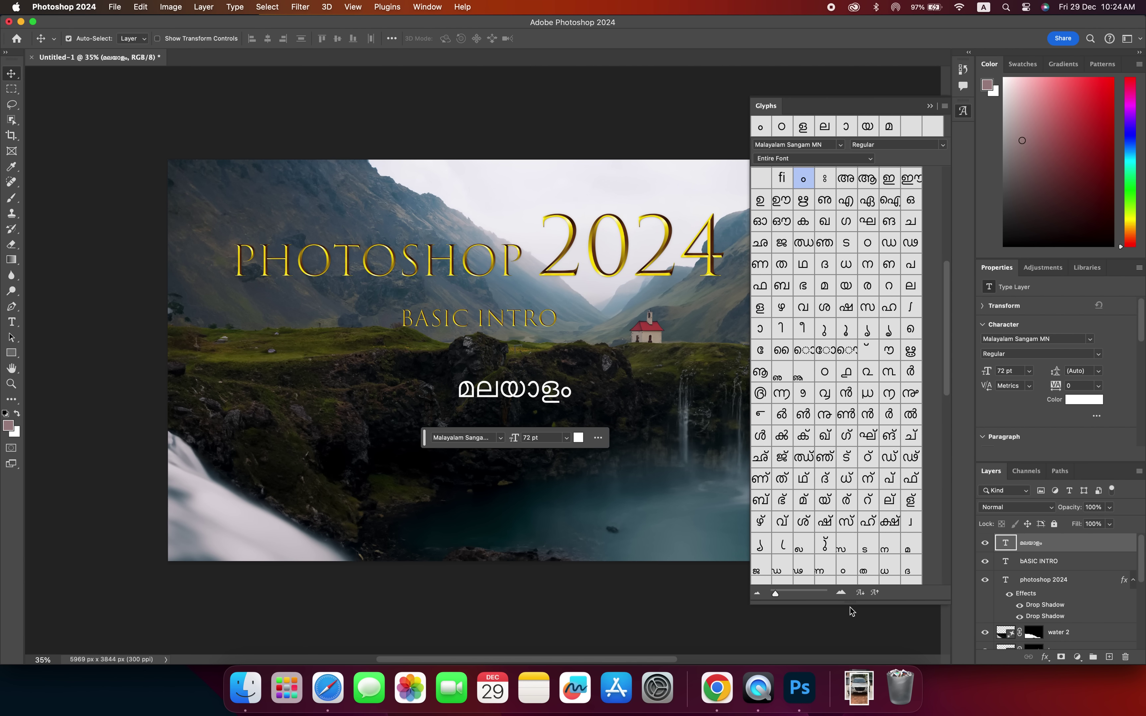
Step: Close the Glyphs panel and position the word just below BASIC INTRO
{"action": "left_click_drag", "start_coordinate": [846, 599], "coordinate": [847, 290]}
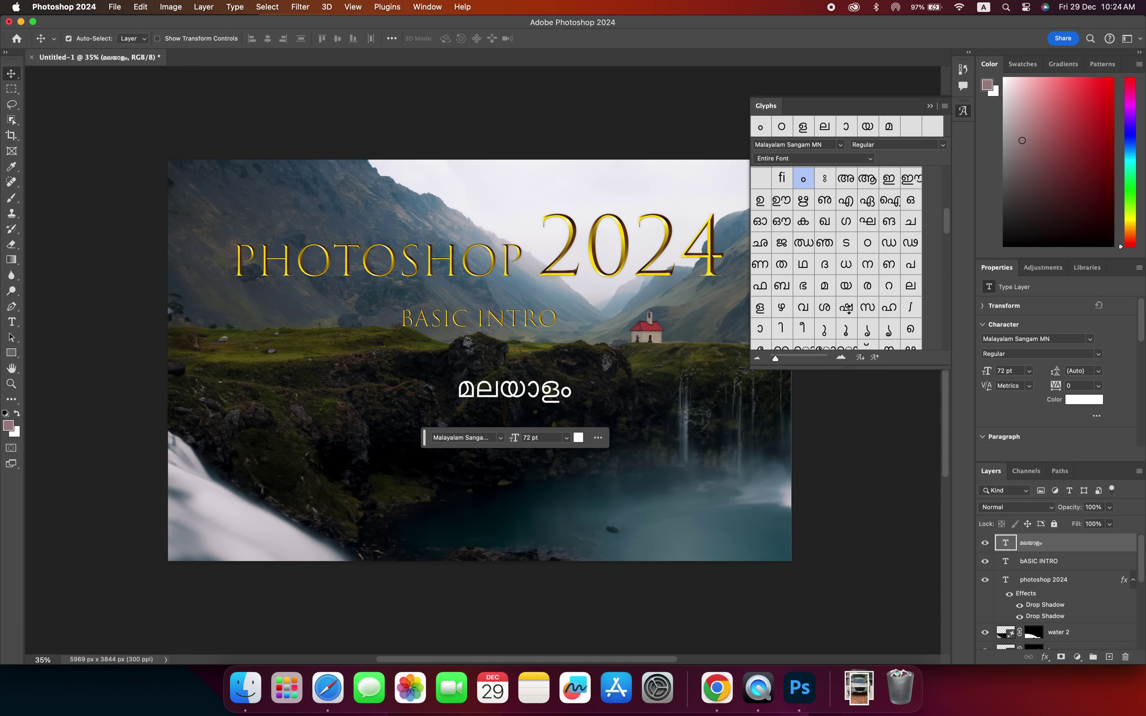
{"action": "left_click", "coordinate": [961, 116]}
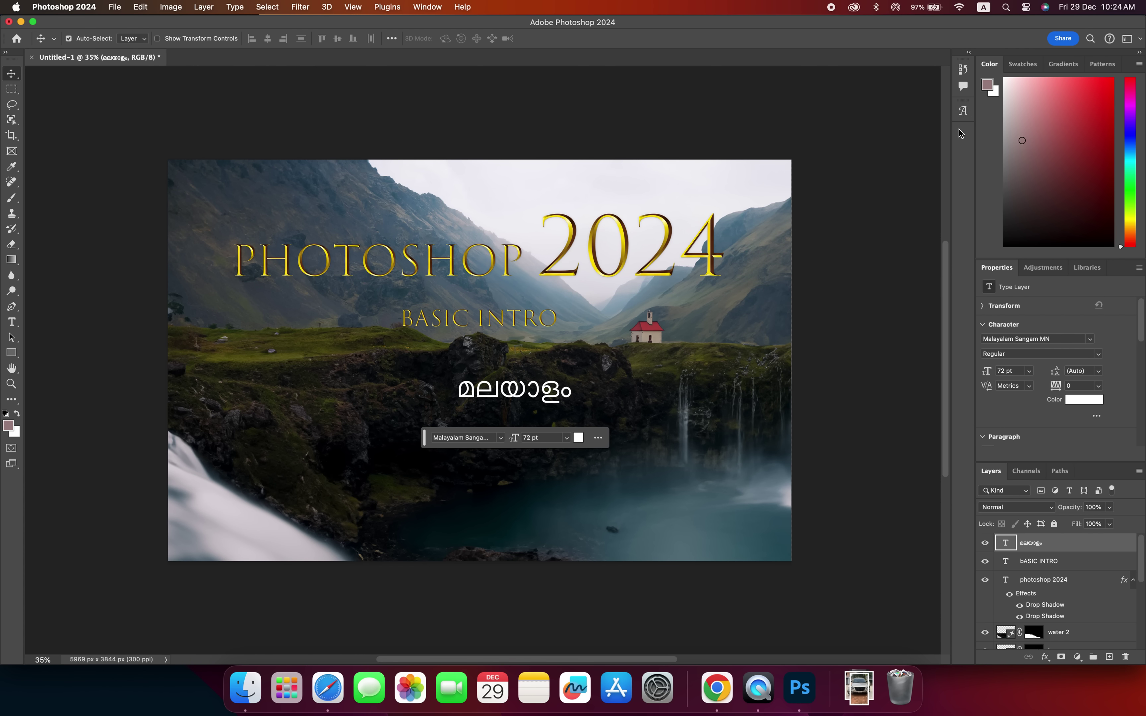
{"action": "left_click_drag", "start_coordinate": [530, 395], "coordinate": [506, 387]}
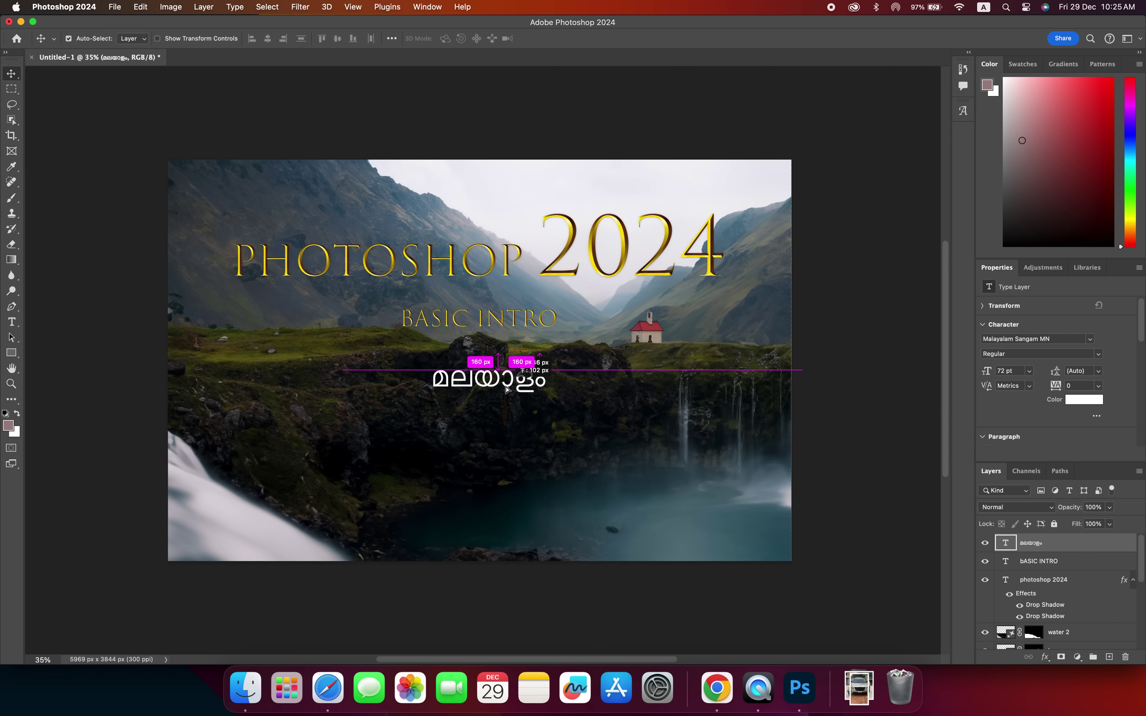
{"action": "left_click_drag", "start_coordinate": [506, 388], "coordinate": [507, 390]}
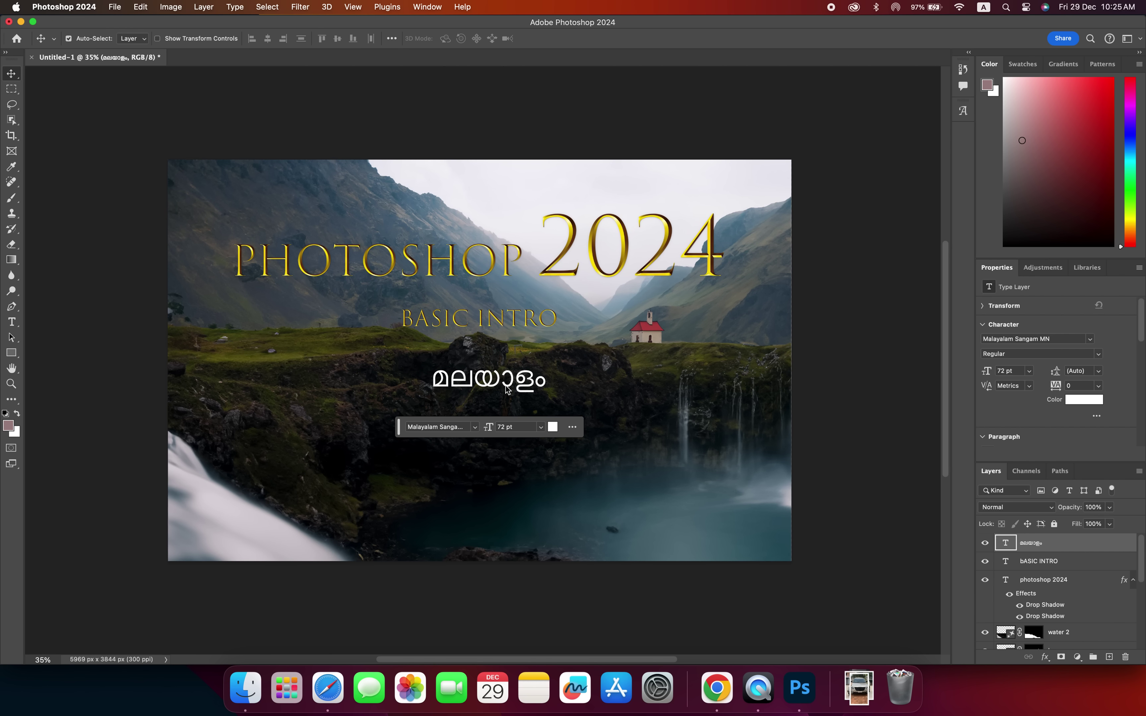
Step: Duplicate the Malayalam text layer and hide the copy
{"action": "right_click", "coordinate": [1020, 547]}
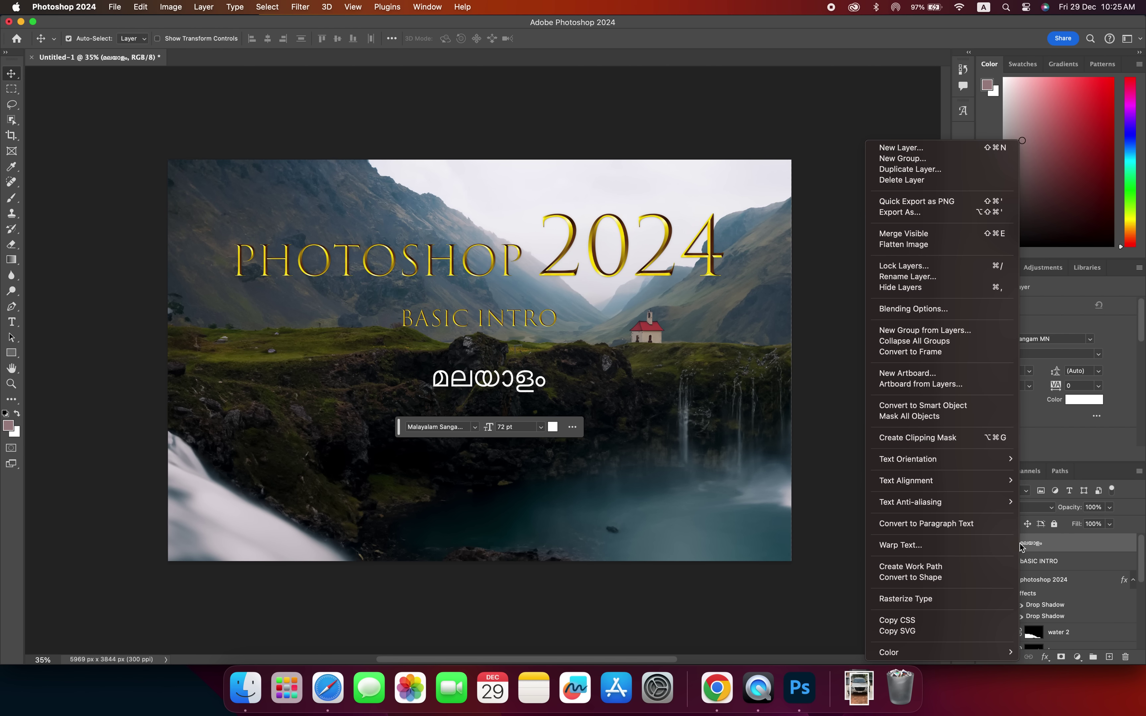
{"action": "left_click", "coordinate": [916, 169]}
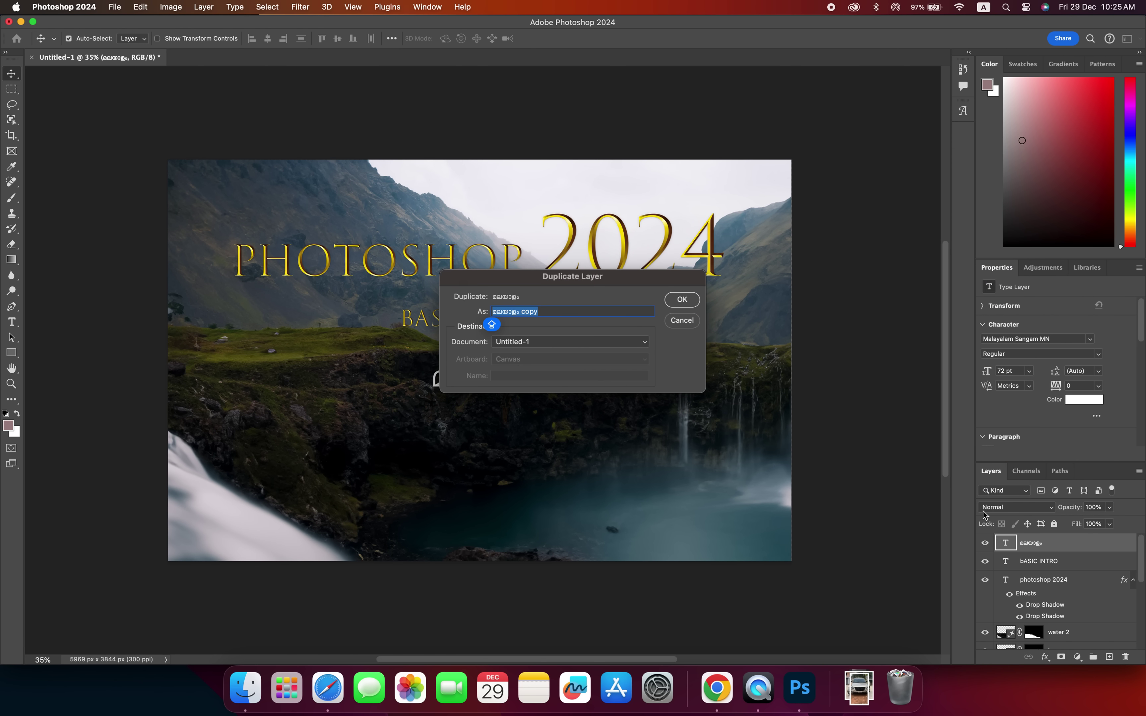
{"action": "left_click", "coordinate": [682, 300]}
{"action": "left_click", "coordinate": [985, 543]}
Step: Set the original Malayalam text layer's blend mode to Lighten
{"action": "left_click", "coordinate": [1027, 561]}
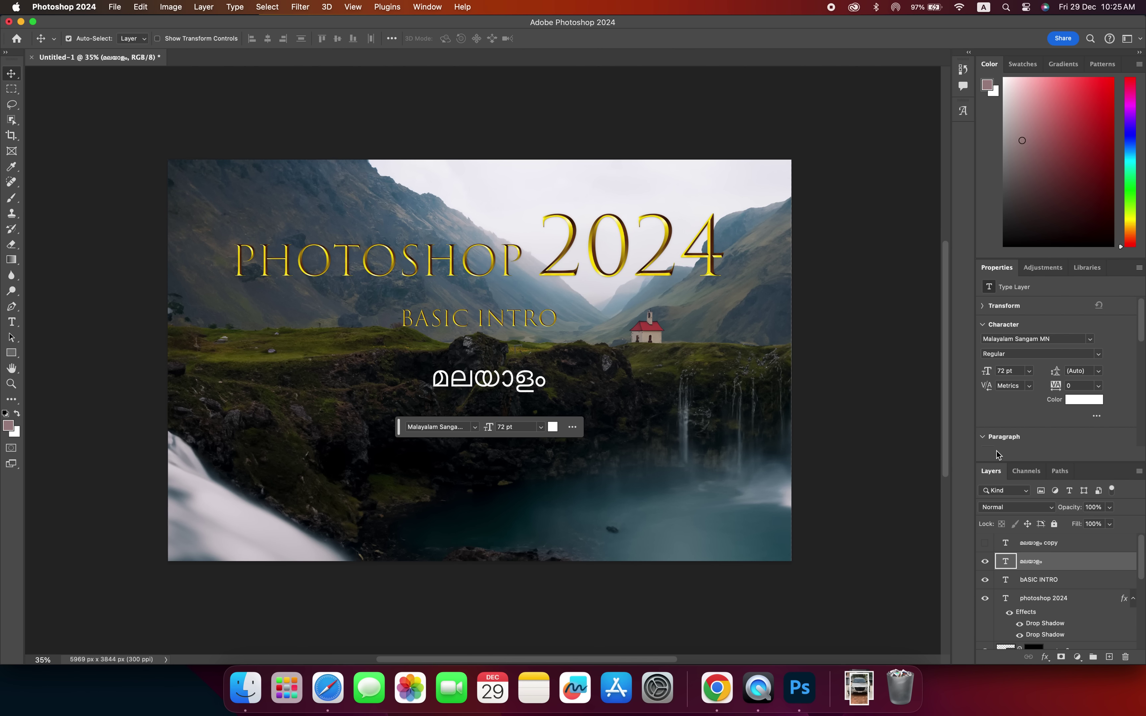
{"action": "left_click", "coordinate": [1028, 494]}
{"action": "left_click", "coordinate": [1027, 493]}
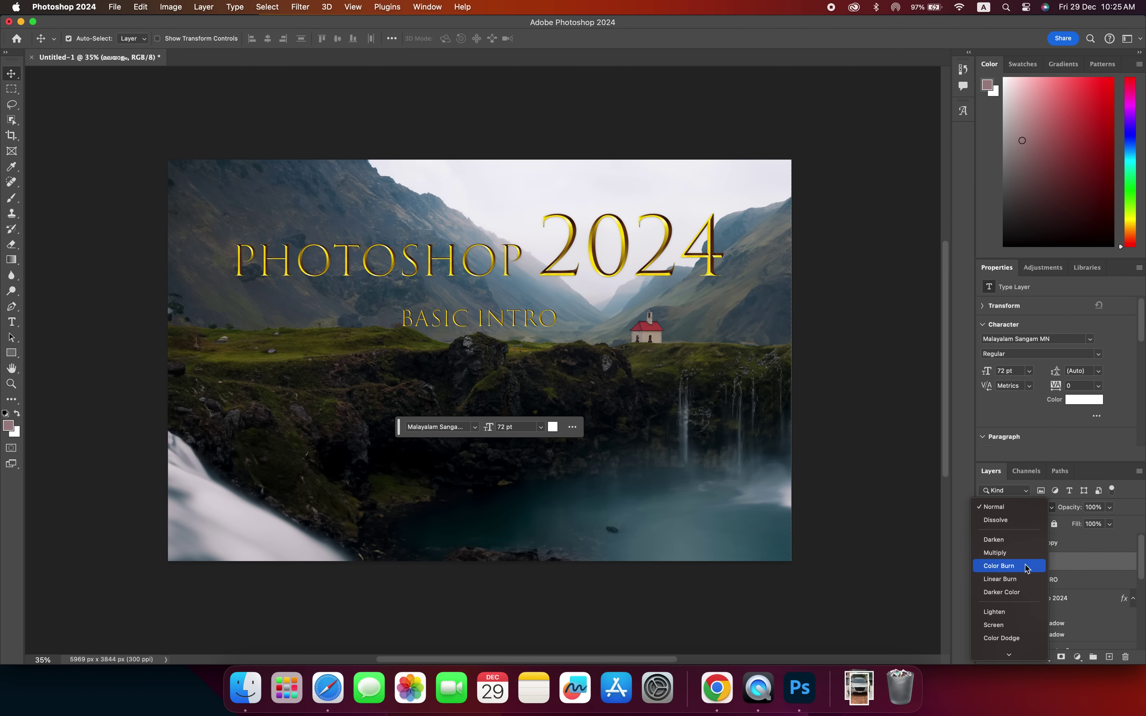
{"action": "left_click", "coordinate": [1030, 612]}
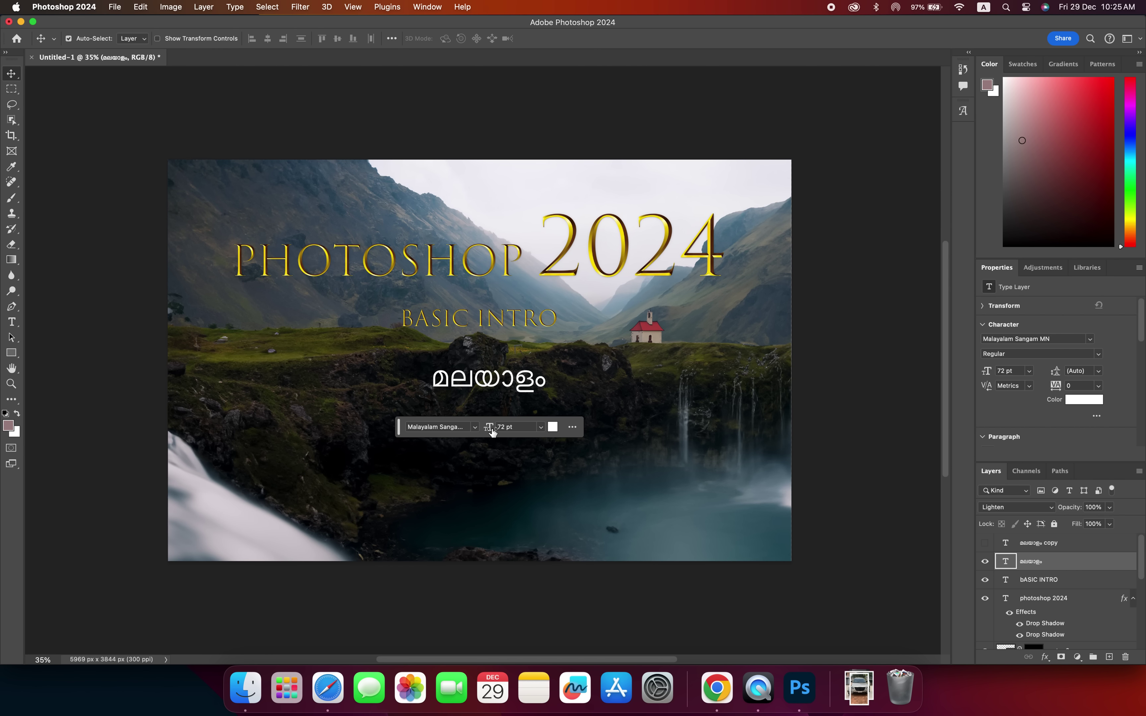
{"action": "left_click", "coordinate": [574, 428]}
Step: Make the Malayalam word Bold
{"action": "left_click", "coordinate": [574, 428]}
{"action": "left_click", "coordinate": [11, 322]}
{"action": "left_click", "coordinate": [472, 379]}
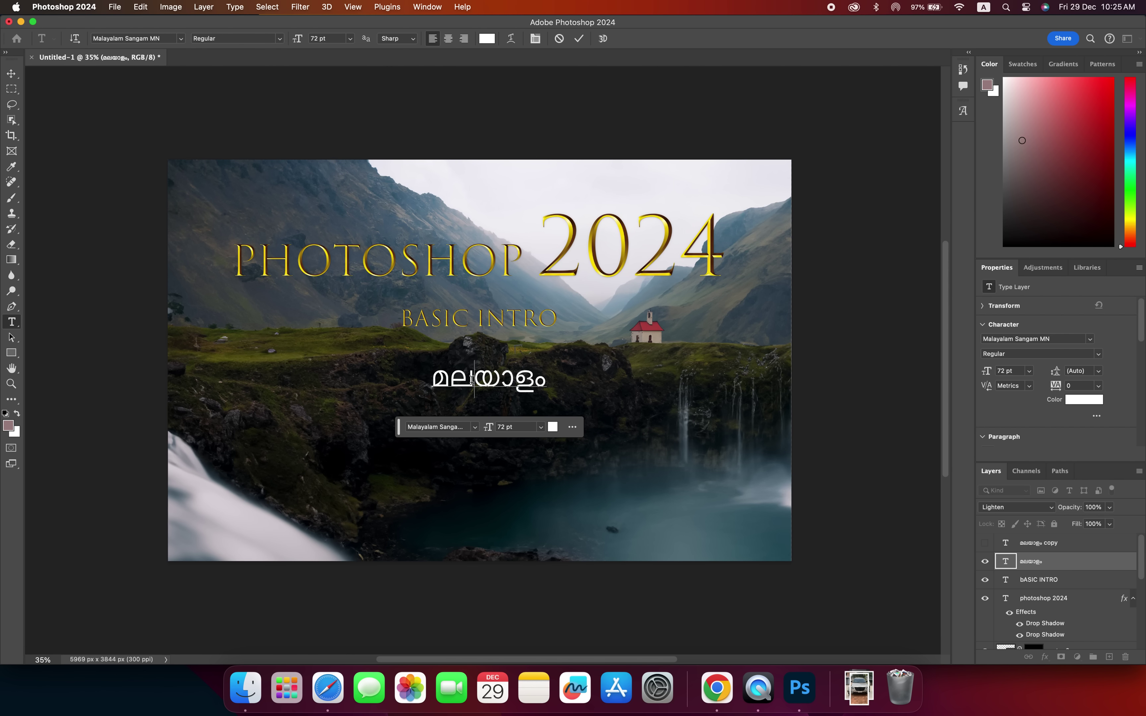
{"action": "double_click", "coordinate": [472, 379]}
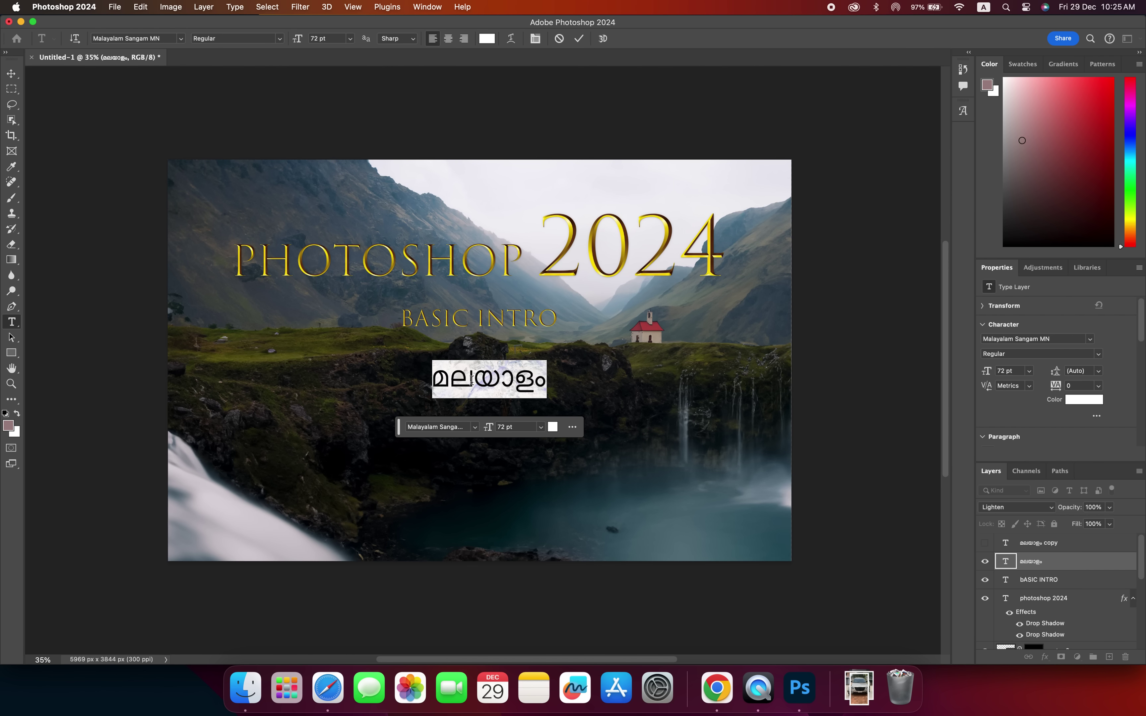
{"action": "left_click", "coordinate": [278, 41]}
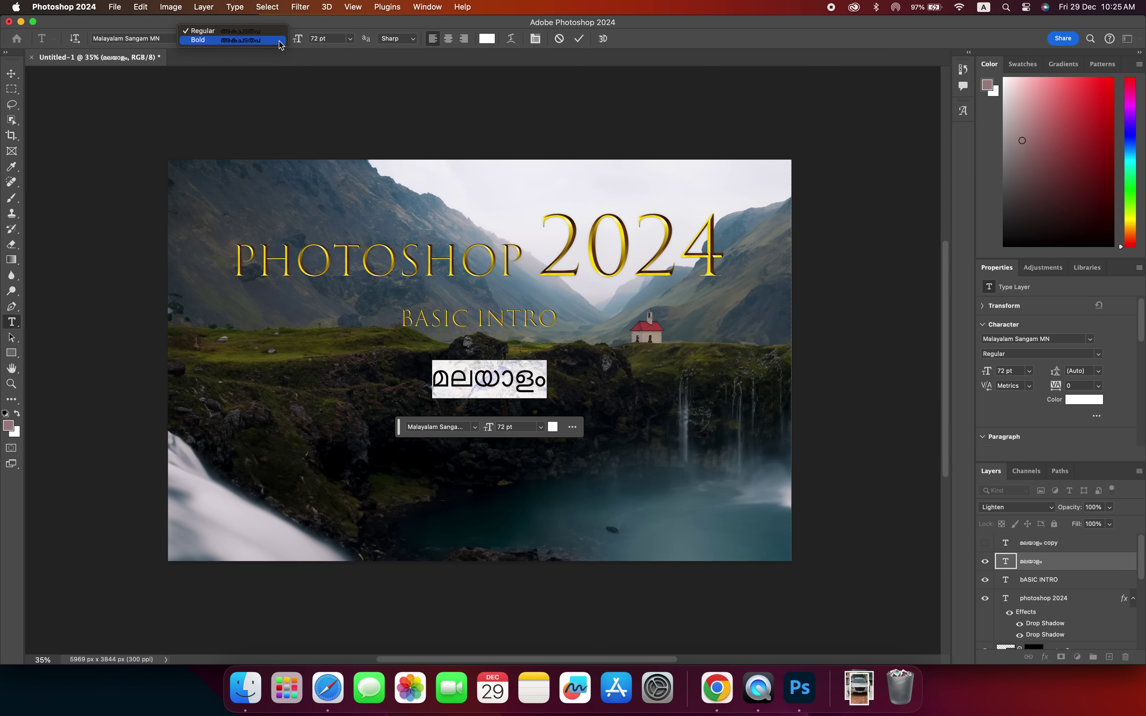
{"action": "left_click", "coordinate": [242, 41]}
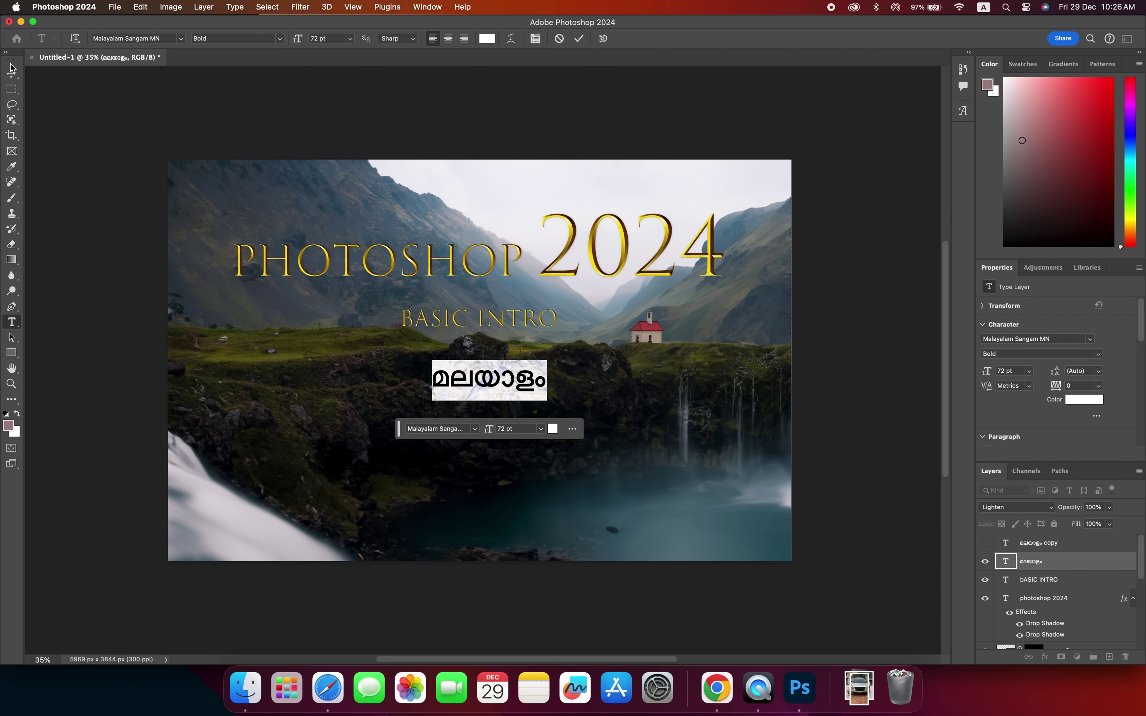
{"action": "left_click", "coordinate": [11, 73]}
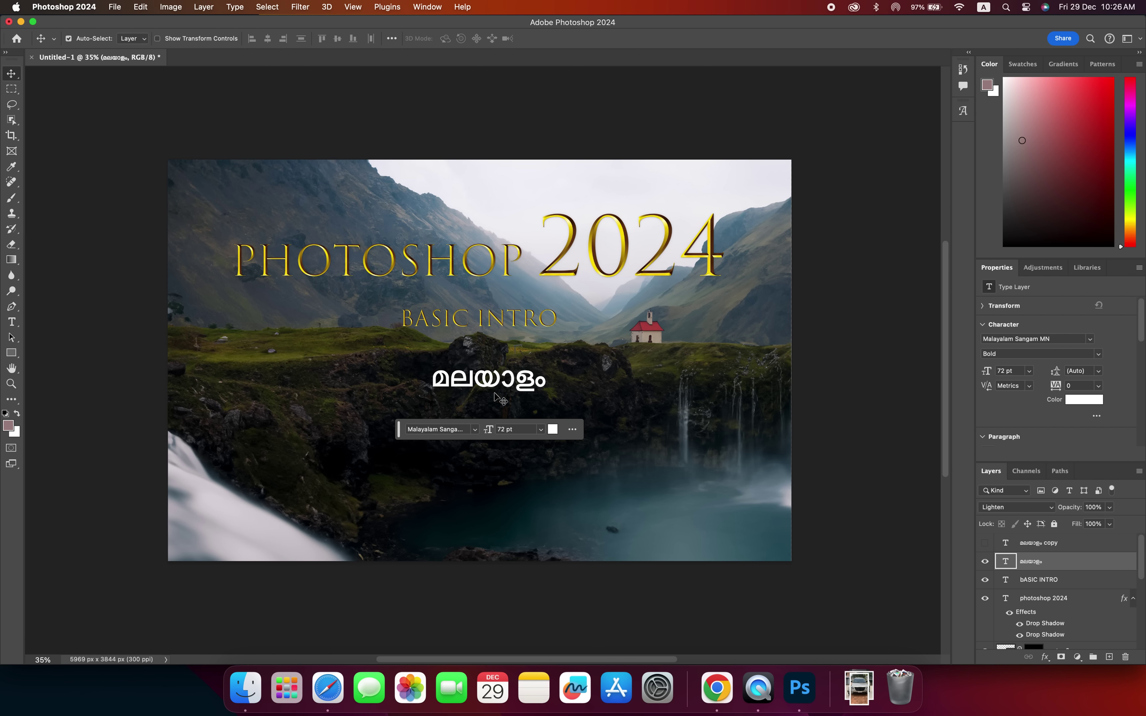
Step: Enlarge the word to 100 pt and recentre it under BASIC INTRO
{"action": "left_click", "coordinate": [519, 430]}
{"action": "type", "text": "100"}
{"action": "key", "text": "Return"}
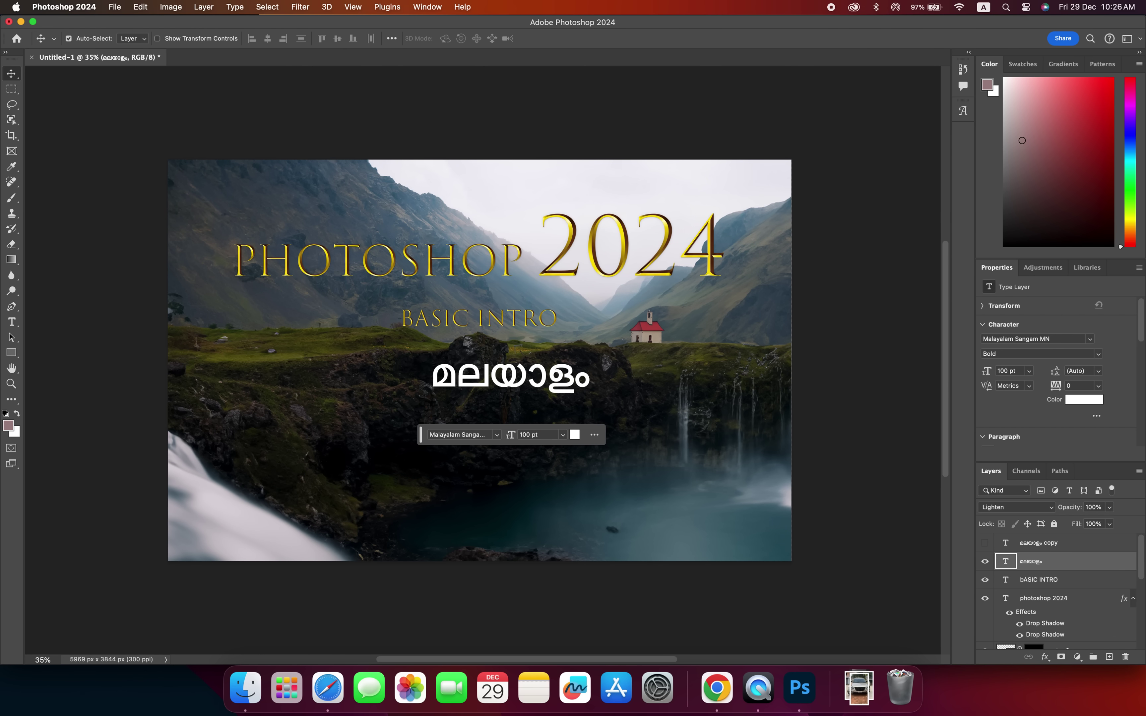
{"action": "left_click_drag", "start_coordinate": [483, 367], "coordinate": [480, 384]}
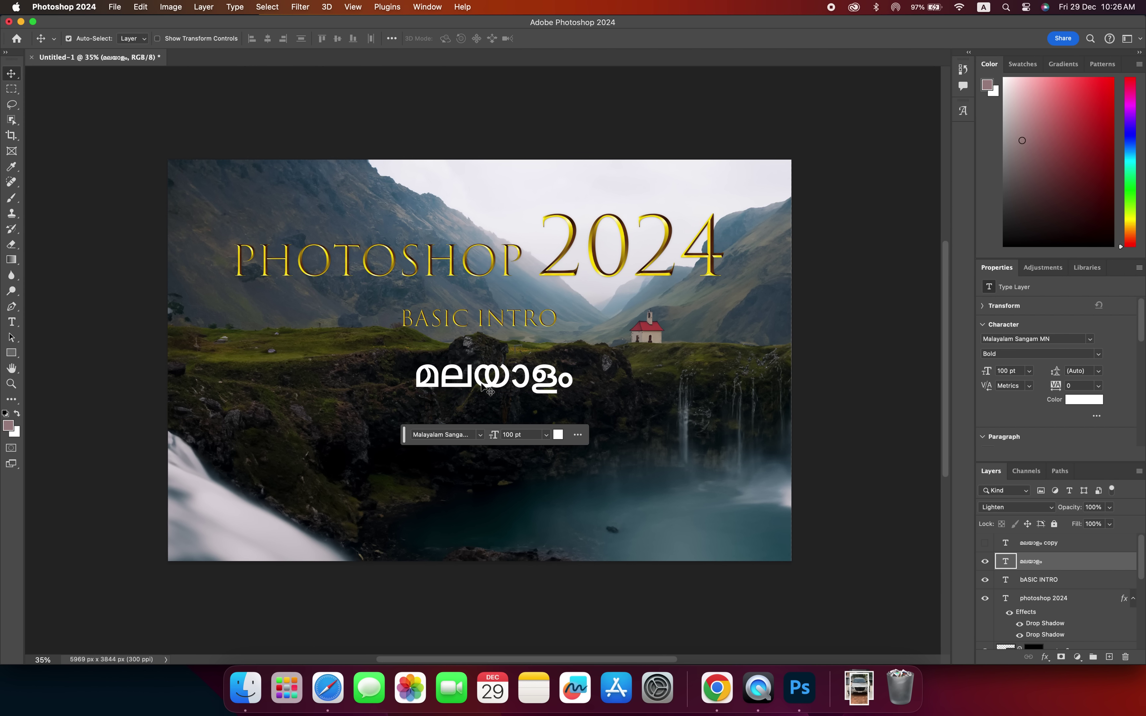
{"action": "left_click", "coordinate": [491, 407]}
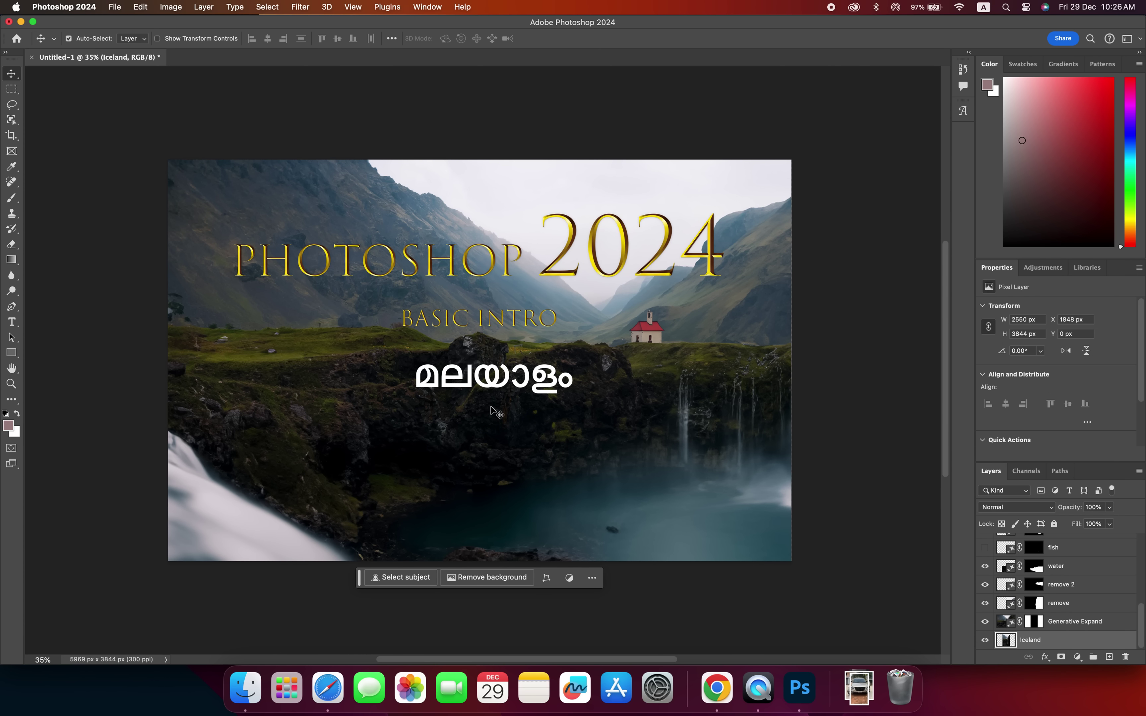
Step: Add a new top layer and select a thin strip beneath the Malayalam word
{"action": "left_click", "coordinate": [11, 88]}
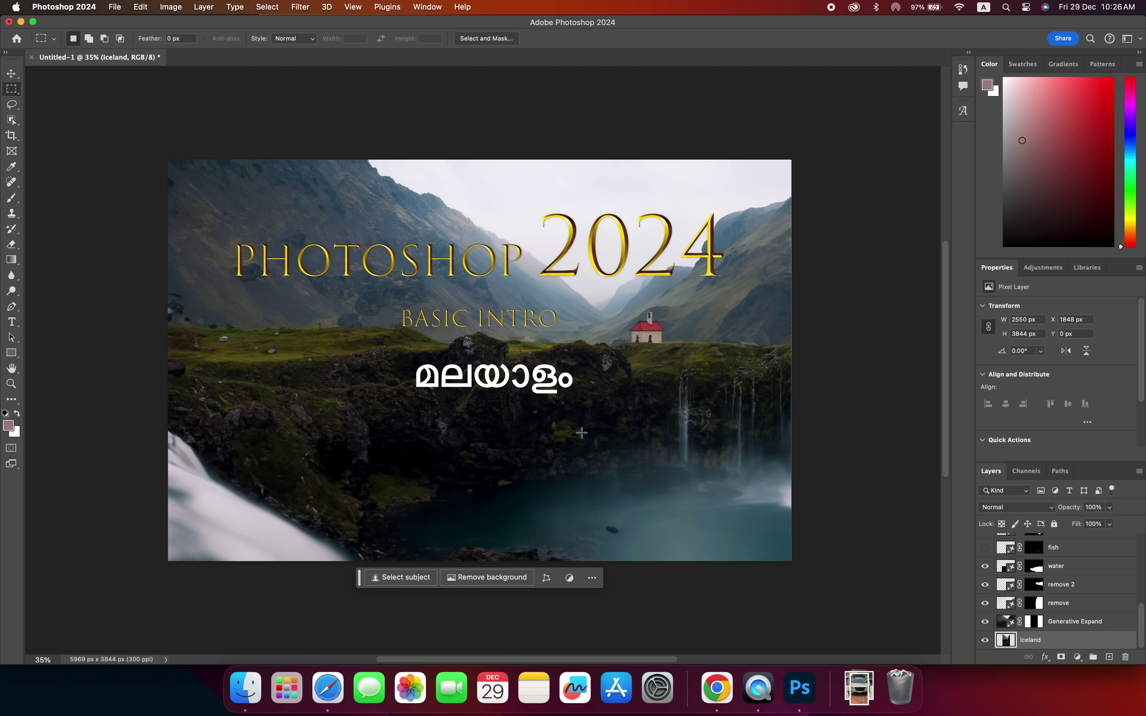
{"action": "left_click_drag", "start_coordinate": [1143, 624], "coordinate": [1139, 541]}
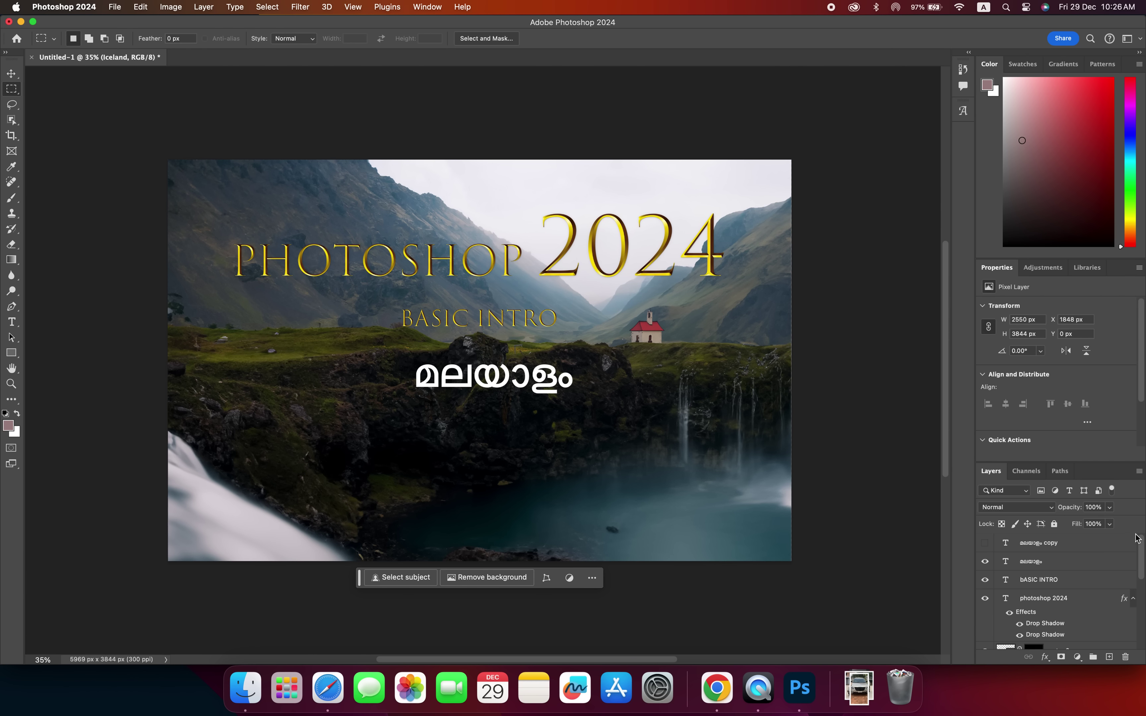
{"action": "left_click", "coordinate": [1076, 548]}
{"action": "left_click", "coordinate": [1109, 657]}
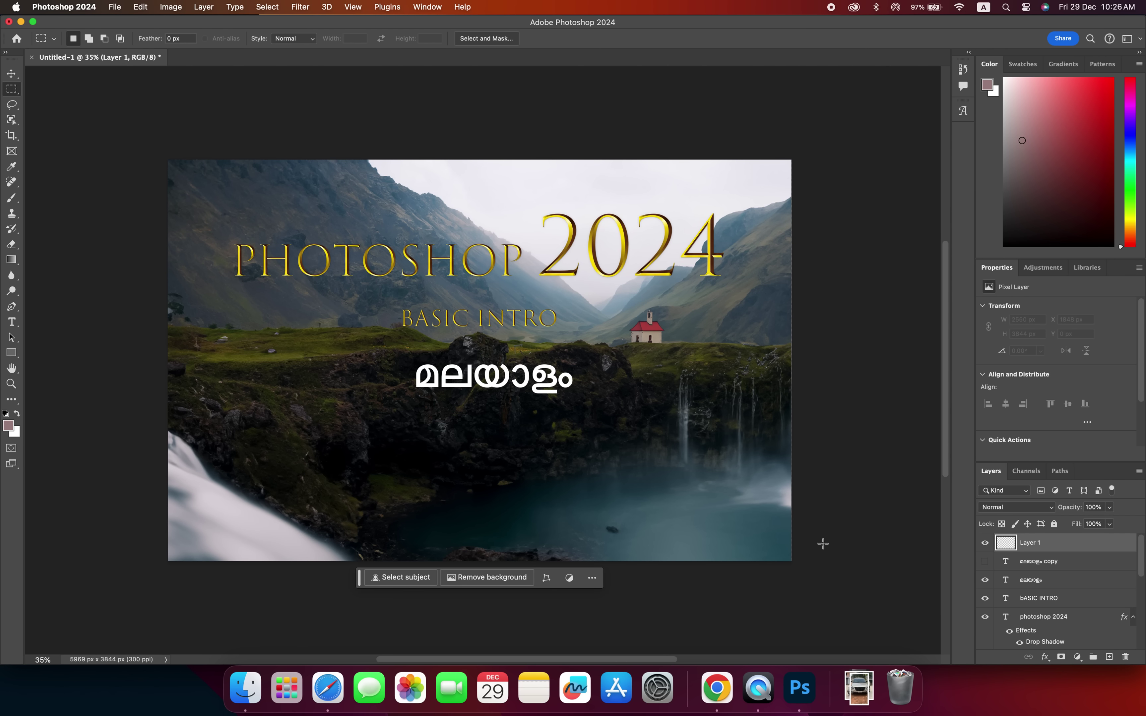
{"action": "mouse_move", "coordinate": [372, 390]}
{"action": "left_mouse_down"}
{"action": "mouse_move", "coordinate": [520, 407]}
{"action": "mouse_move", "coordinate": [531, 395]}
{"action": "left_mouse_up"}
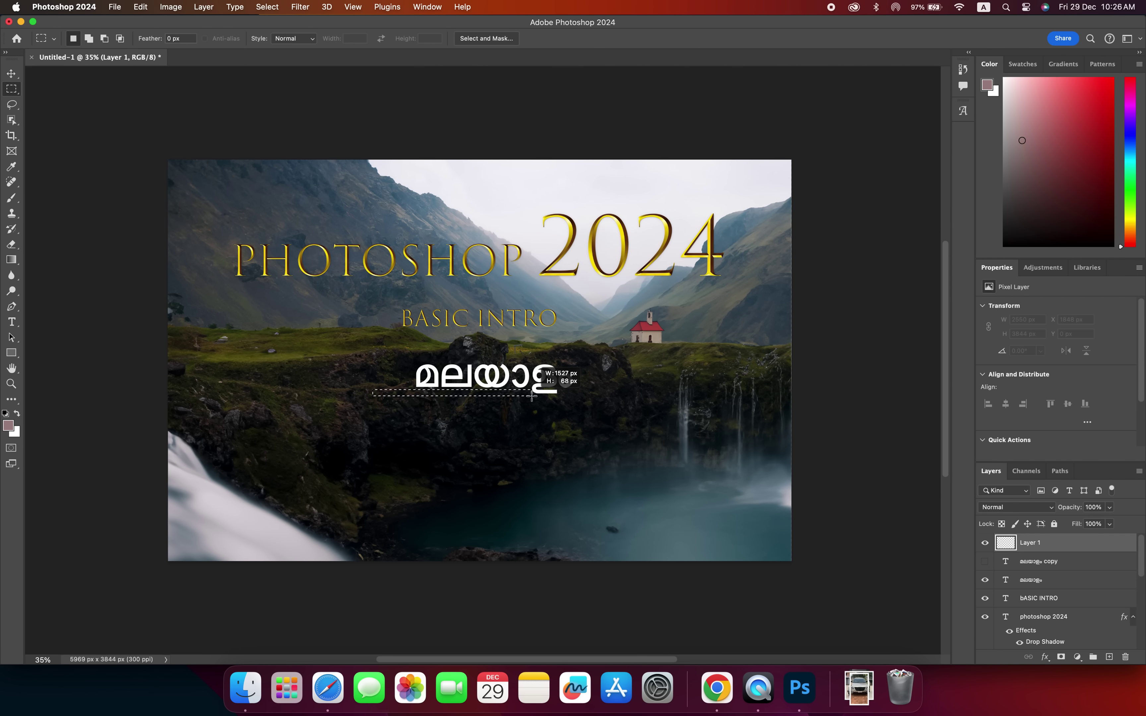
{"action": "left_click_drag", "start_coordinate": [531, 395], "coordinate": [531, 395]}
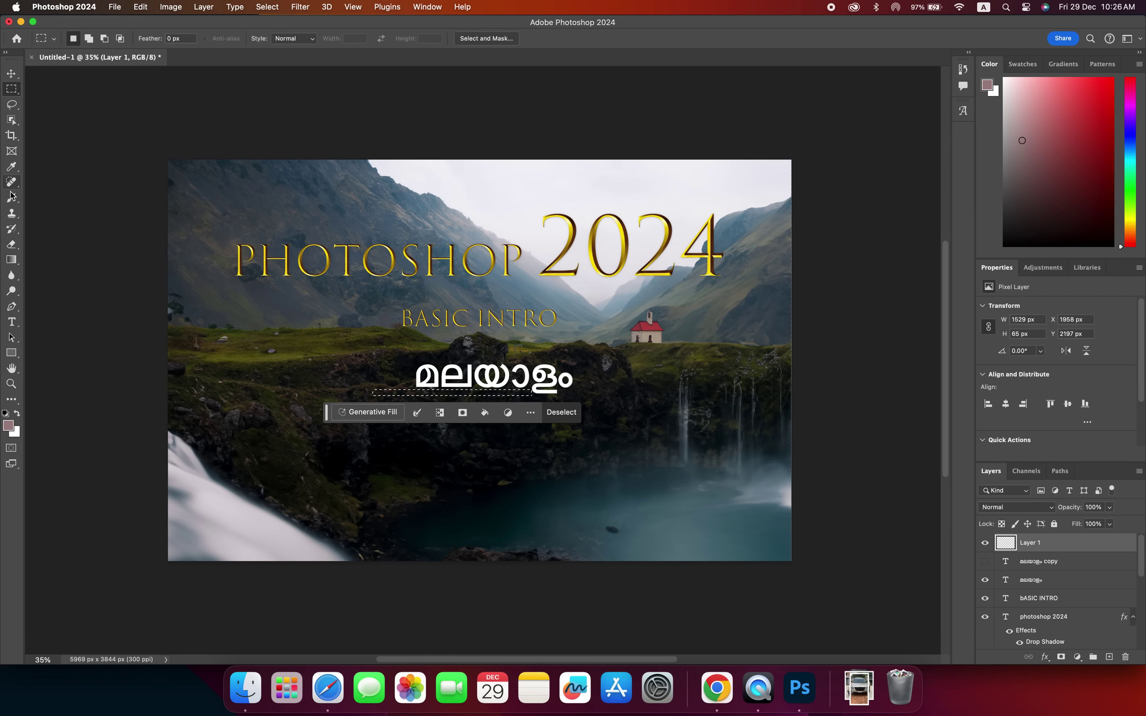
Step: Paint the strip white with a 44 px brush, then deselect
{"action": "left_click", "coordinate": [12, 198]}
{"action": "left_click", "coordinate": [16, 414]}
{"action": "mouse_move", "coordinate": [385, 394]}
{"action": "left_mouse_down"}
{"action": "mouse_move", "coordinate": [423, 394]}
{"action": "mouse_move", "coordinate": [373, 390]}
{"action": "left_mouse_up"}
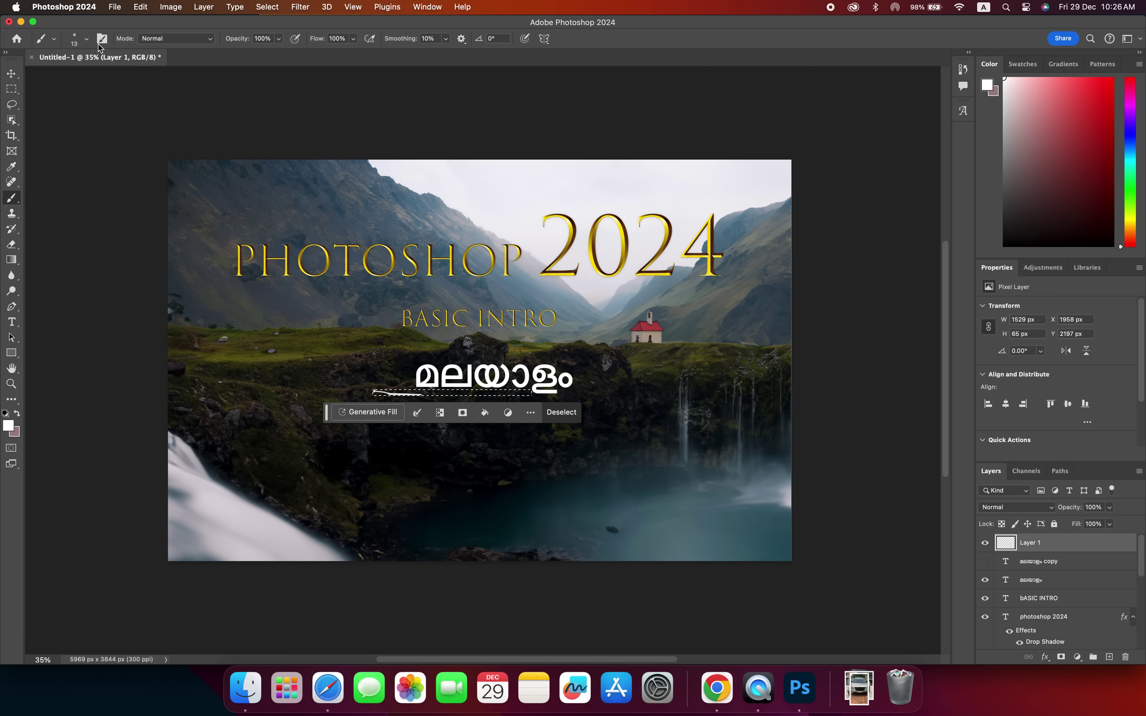
{"action": "left_click", "coordinate": [86, 40]}
{"action": "left_click_drag", "start_coordinate": [72, 81], "coordinate": [83, 79]}
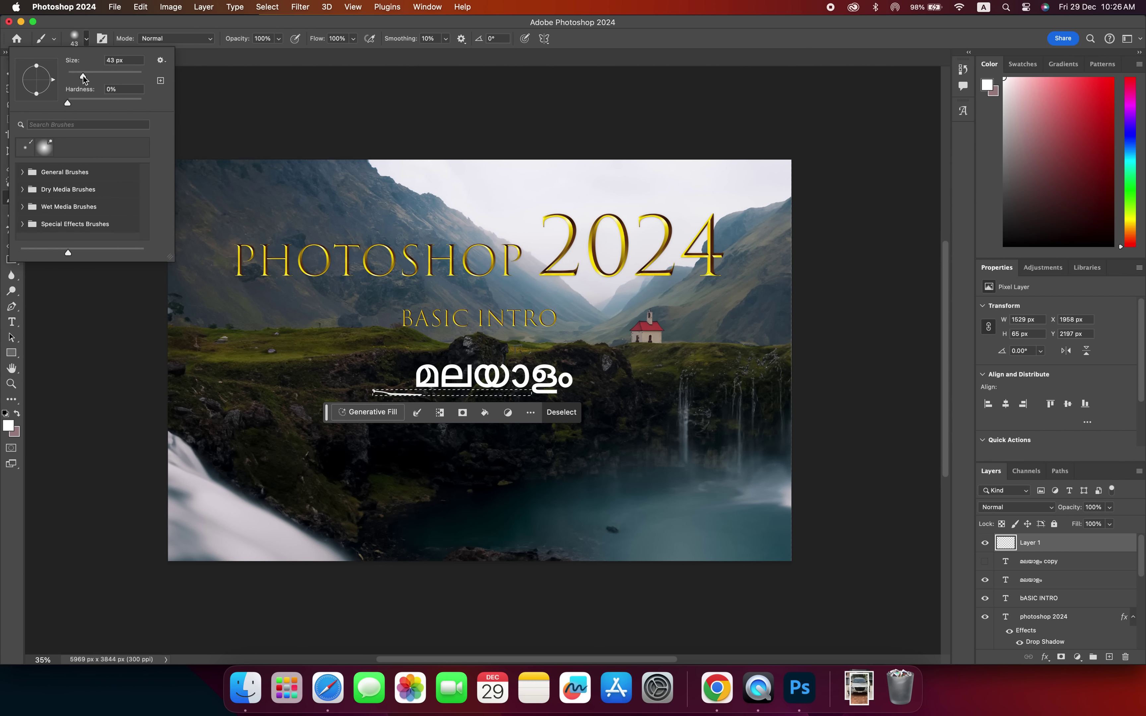
{"action": "left_click", "coordinate": [85, 78]}
{"action": "left_click_drag", "start_coordinate": [382, 389], "coordinate": [526, 392]}
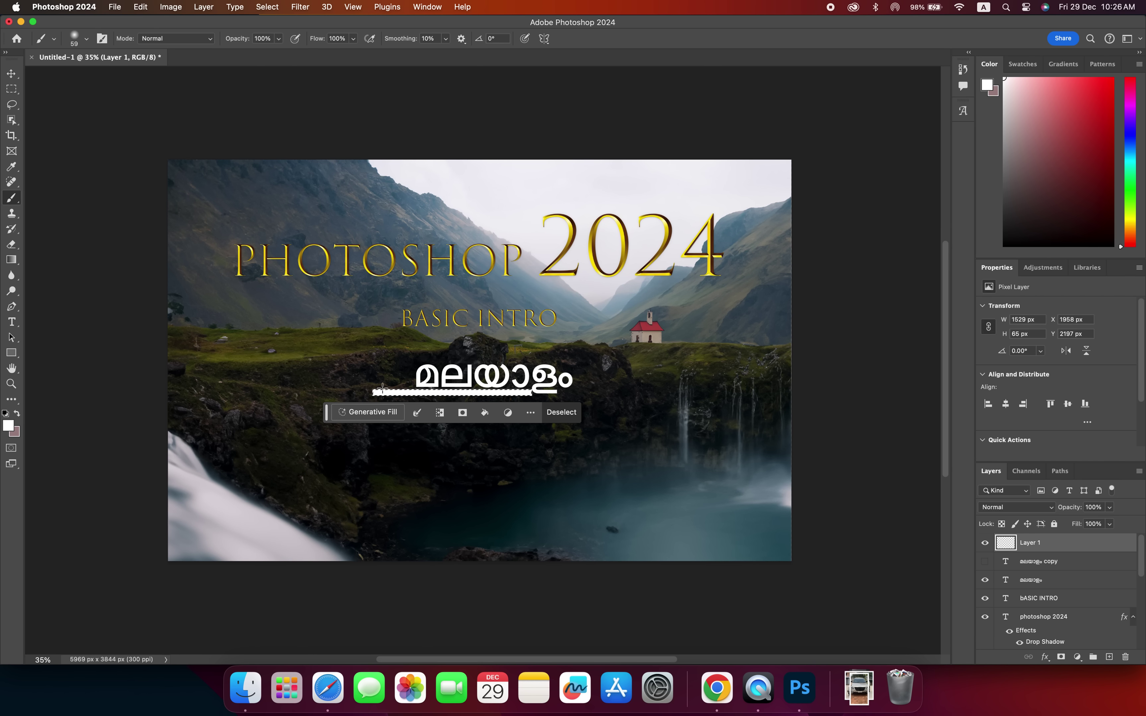
{"action": "left_click", "coordinate": [12, 89]}
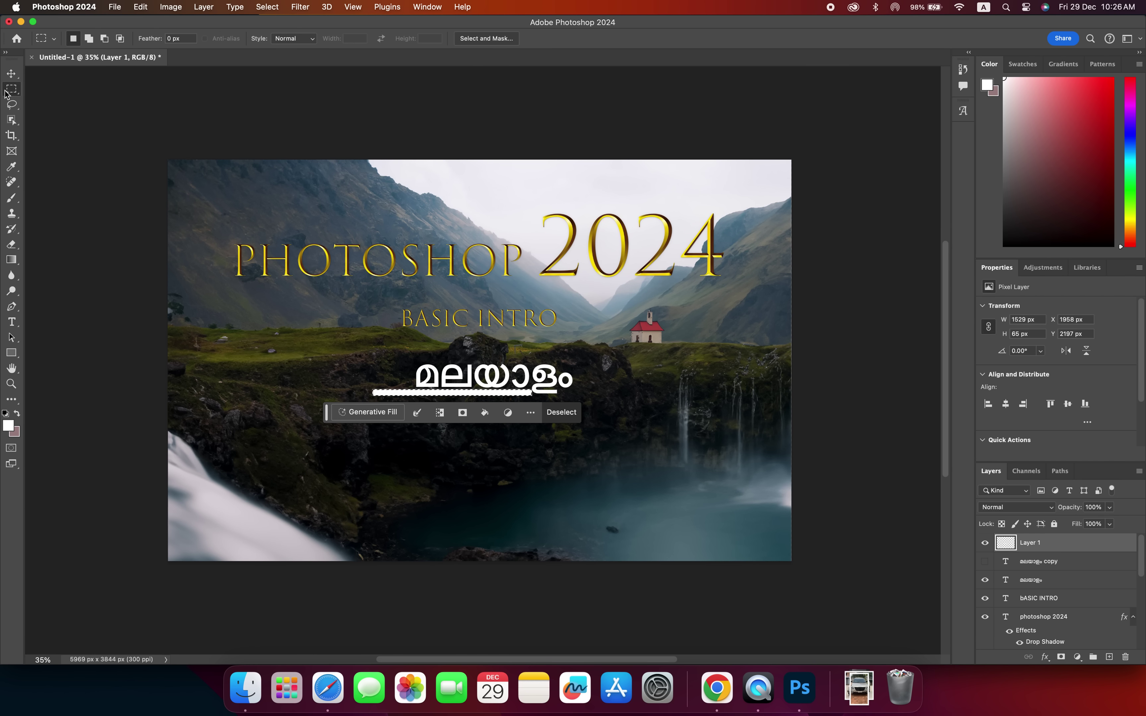
{"action": "left_click", "coordinate": [258, 210]}
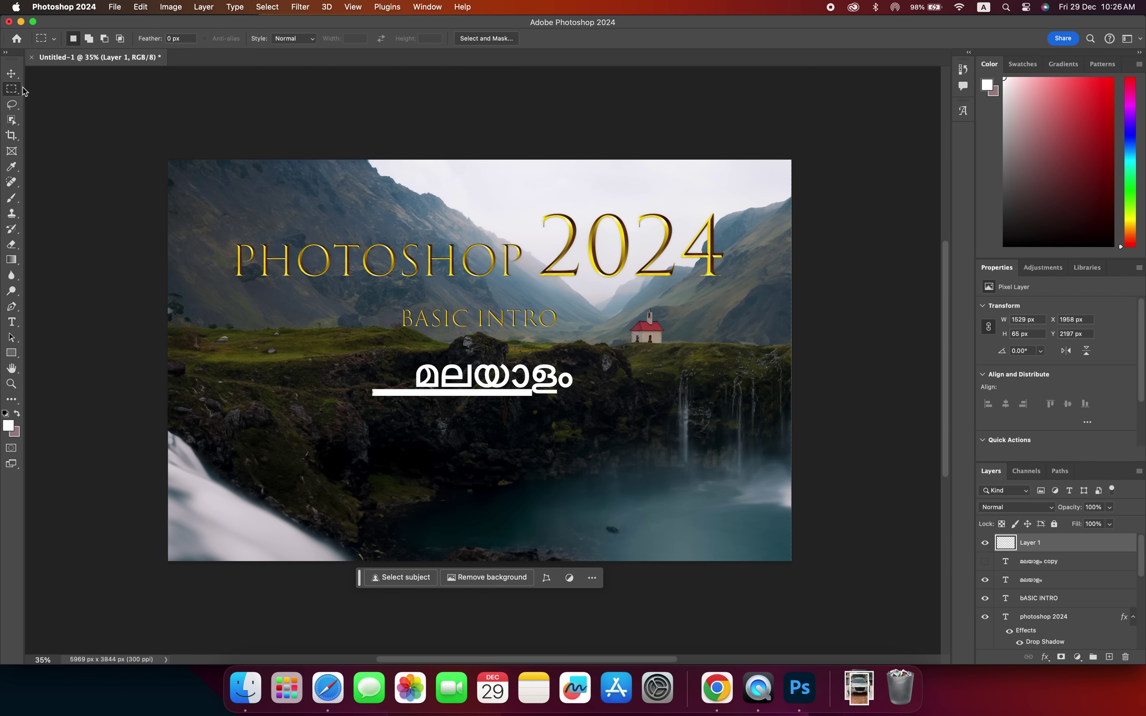
Step: Free-transform the white underline on Layer 1 down to about half its width
{"action": "left_click", "coordinate": [11, 74]}
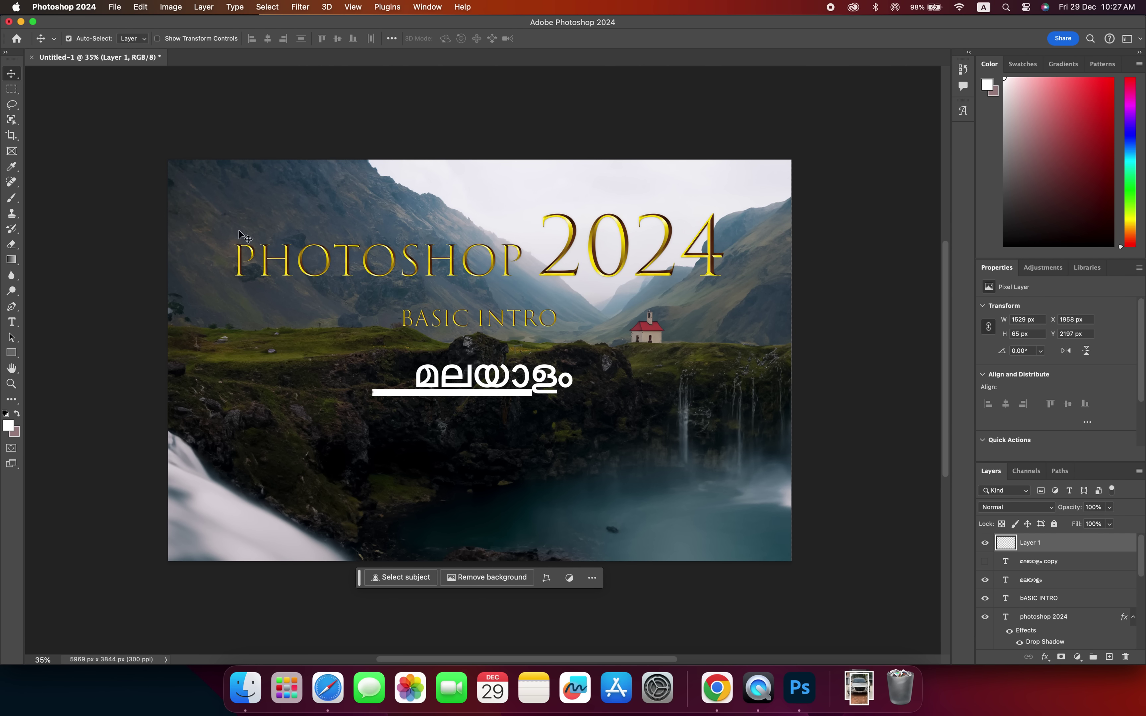
{"action": "left_click_drag", "start_coordinate": [376, 397], "coordinate": [377, 398]}
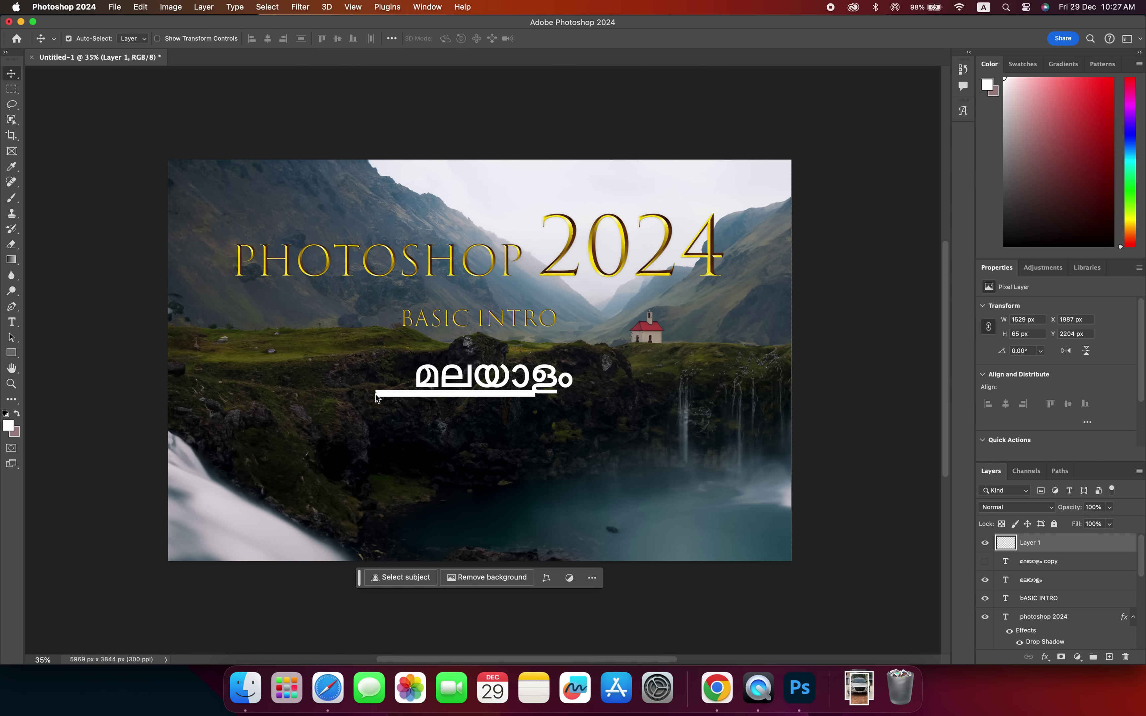
{"action": "key", "text": "ctrl+t"}
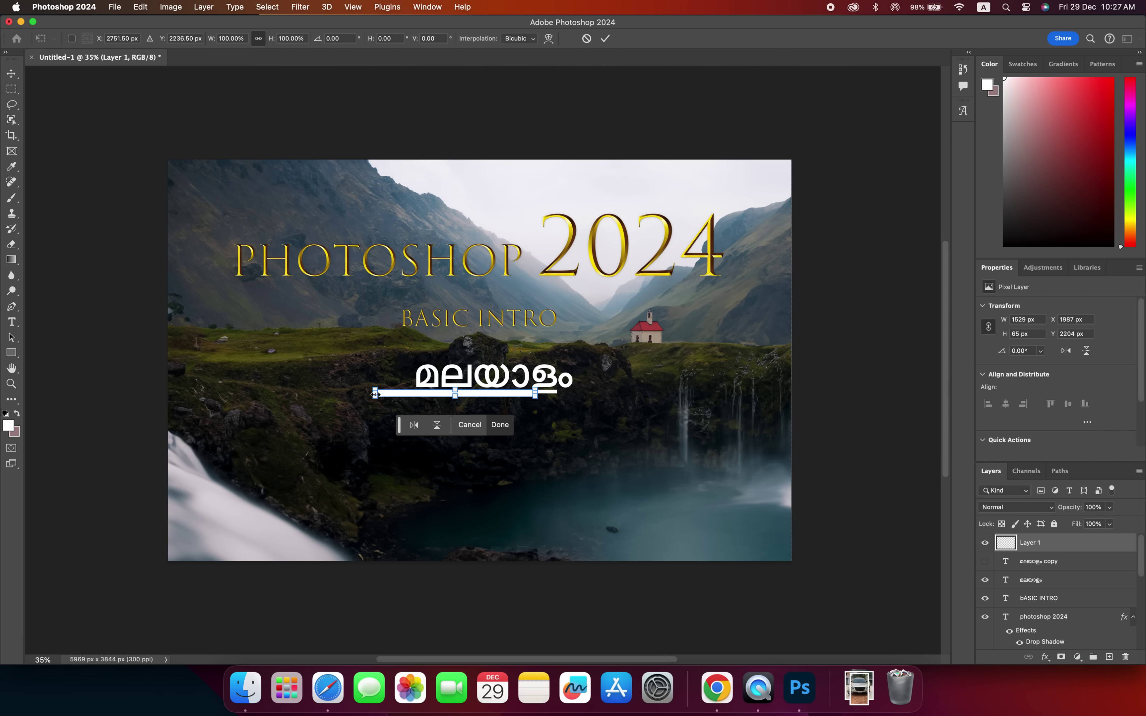
{"action": "left_click_drag", "start_coordinate": [455, 400], "coordinate": [448, 402]}
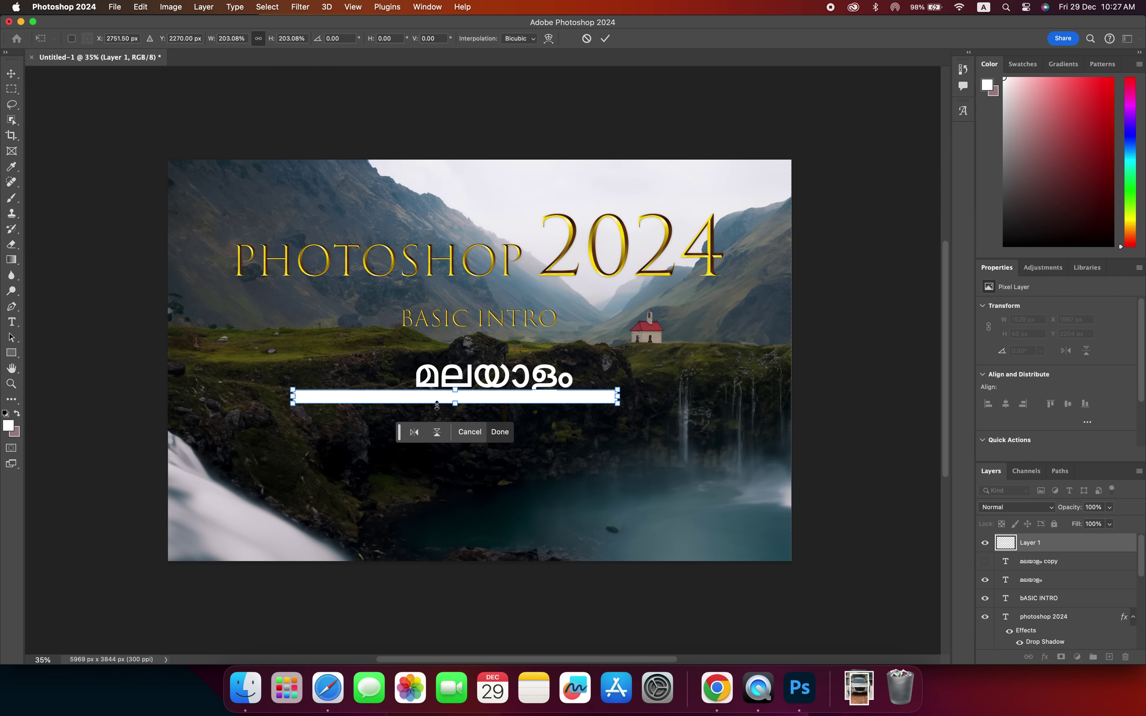
{"action": "left_click", "coordinate": [437, 432]}
{"action": "mouse_move", "coordinate": [455, 405]}
{"action": "left_mouse_down"}
{"action": "mouse_move", "coordinate": [353, 392]}
{"action": "mouse_move", "coordinate": [417, 407]}
{"action": "left_mouse_up"}
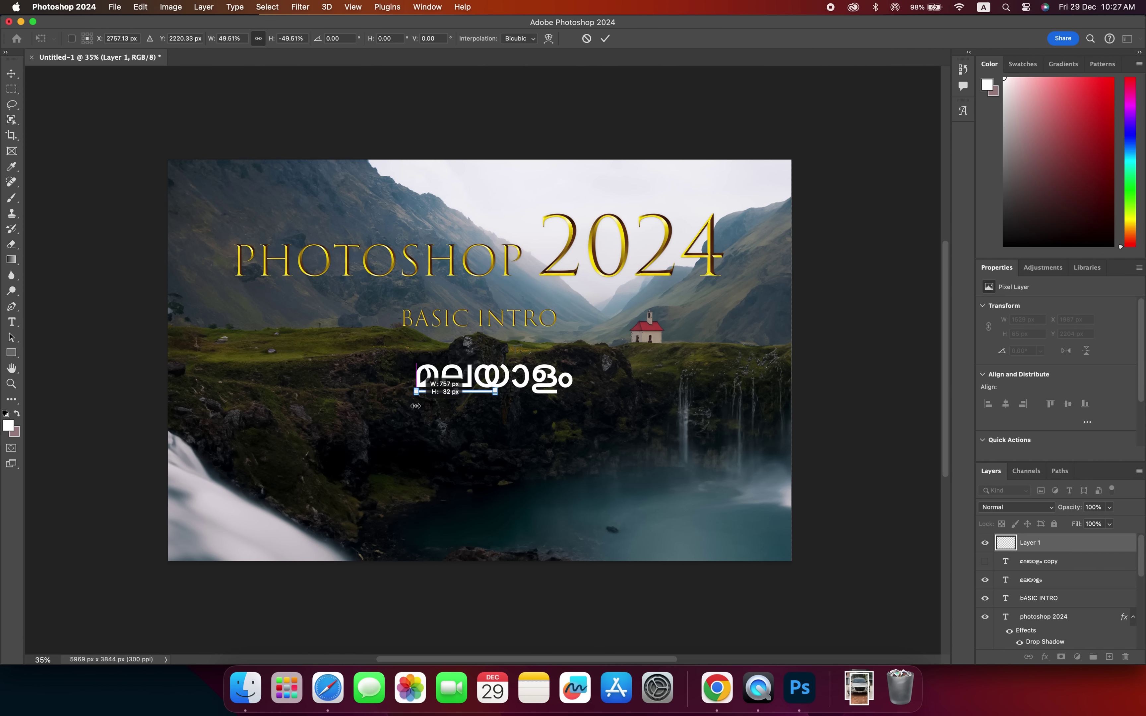
{"action": "left_click_drag", "start_coordinate": [416, 406], "coordinate": [416, 406]}
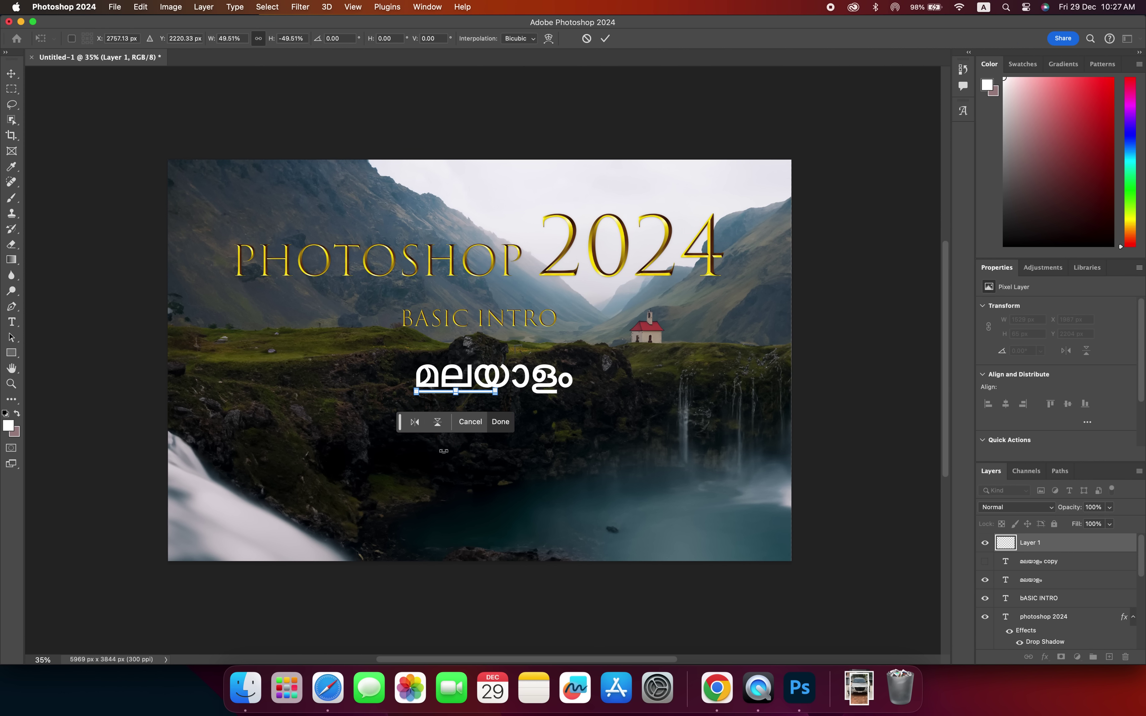
{"action": "left_click", "coordinate": [11, 74]}
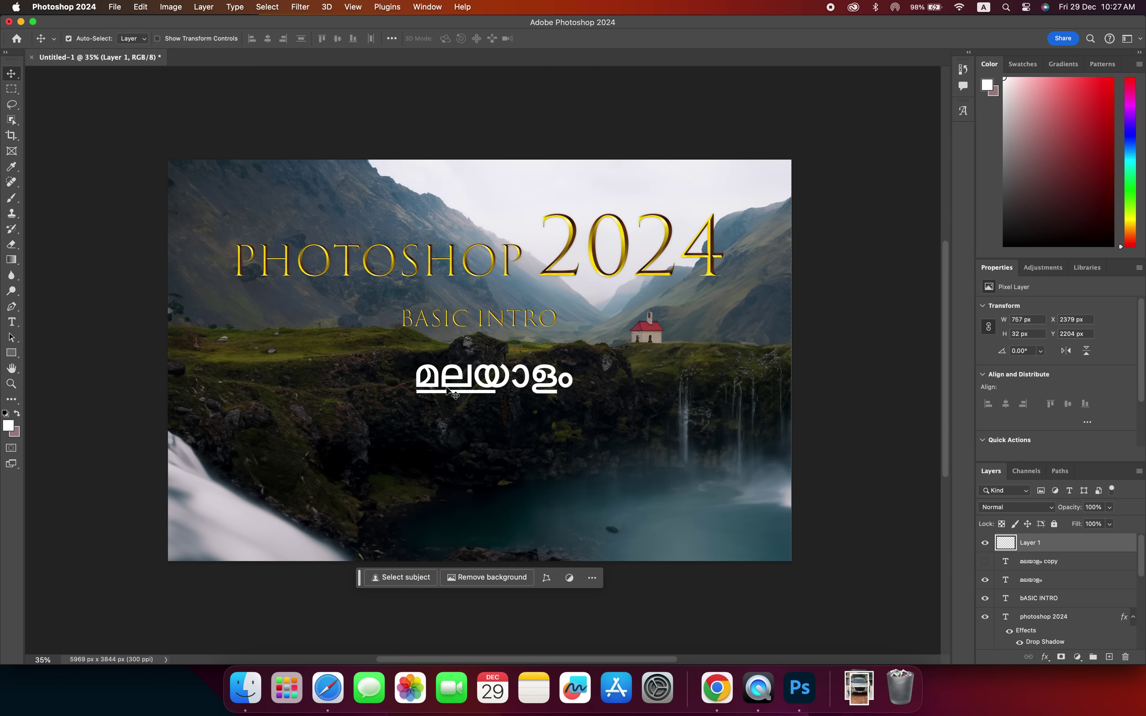
Step: Move the shortened underline right to sit beneath the Malayalam word, then deselect all layers
{"action": "left_click_drag", "start_coordinate": [448, 389], "coordinate": [449, 389]}
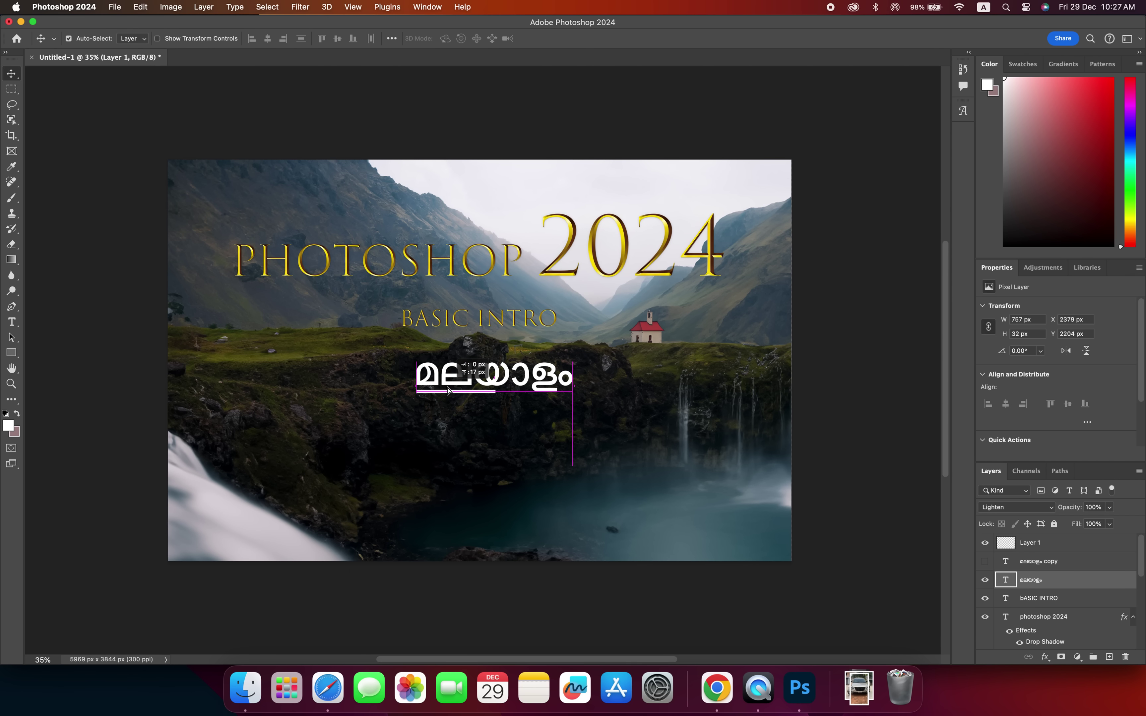
{"action": "right_click", "coordinate": [454, 394]}
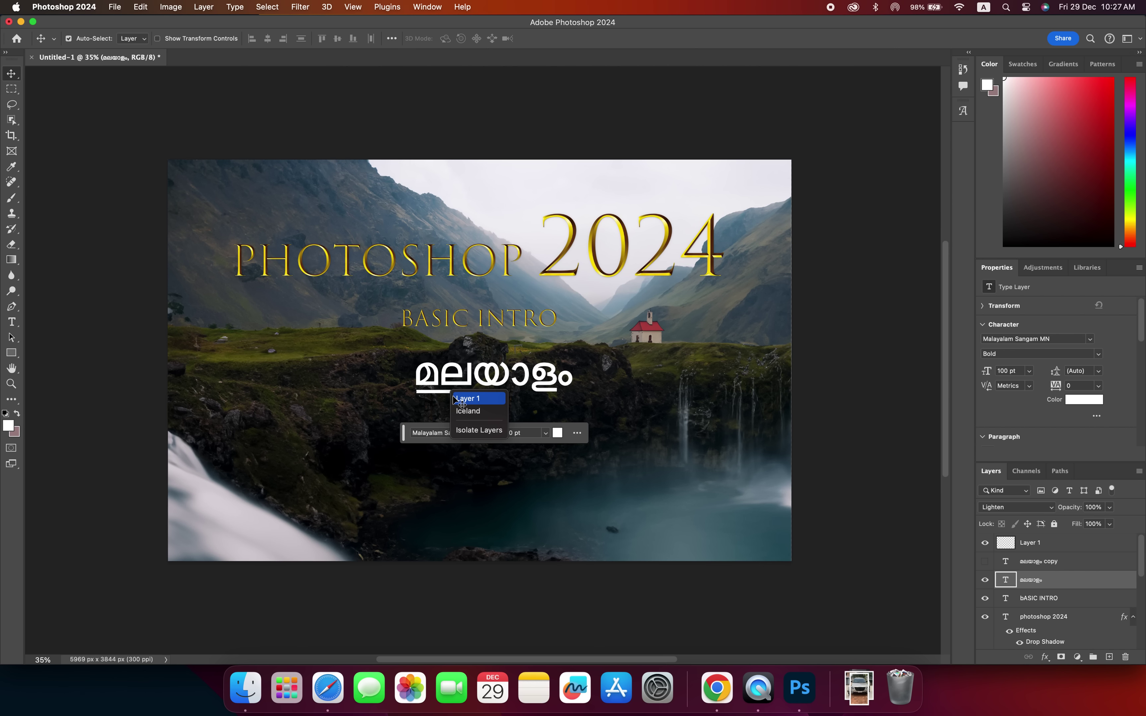
{"action": "left_click", "coordinate": [467, 398]}
{"action": "left_click_drag", "start_coordinate": [448, 394], "coordinate": [464, 394]}
{"action": "left_click", "coordinate": [483, 451]}
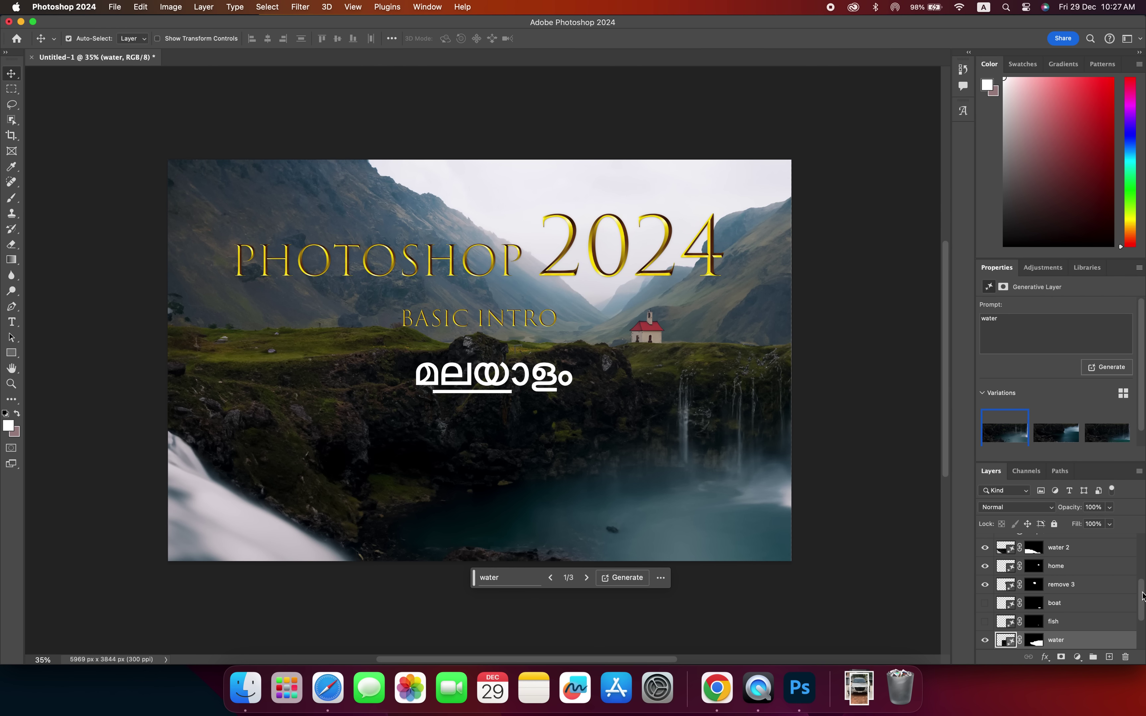
{"action": "left_click_drag", "start_coordinate": [1142, 596], "coordinate": [1139, 540]}
{"action": "left_click", "coordinate": [1044, 548]}
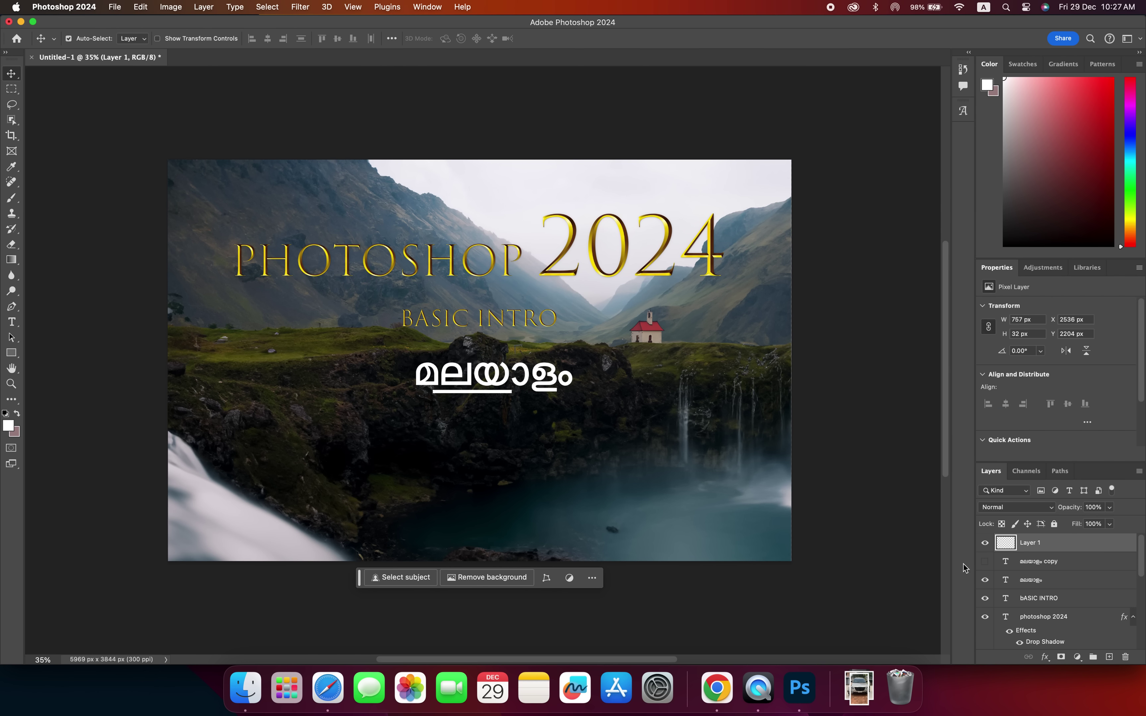
{"action": "left_click", "coordinate": [1049, 568]}
{"action": "left_click", "coordinate": [751, 603]}
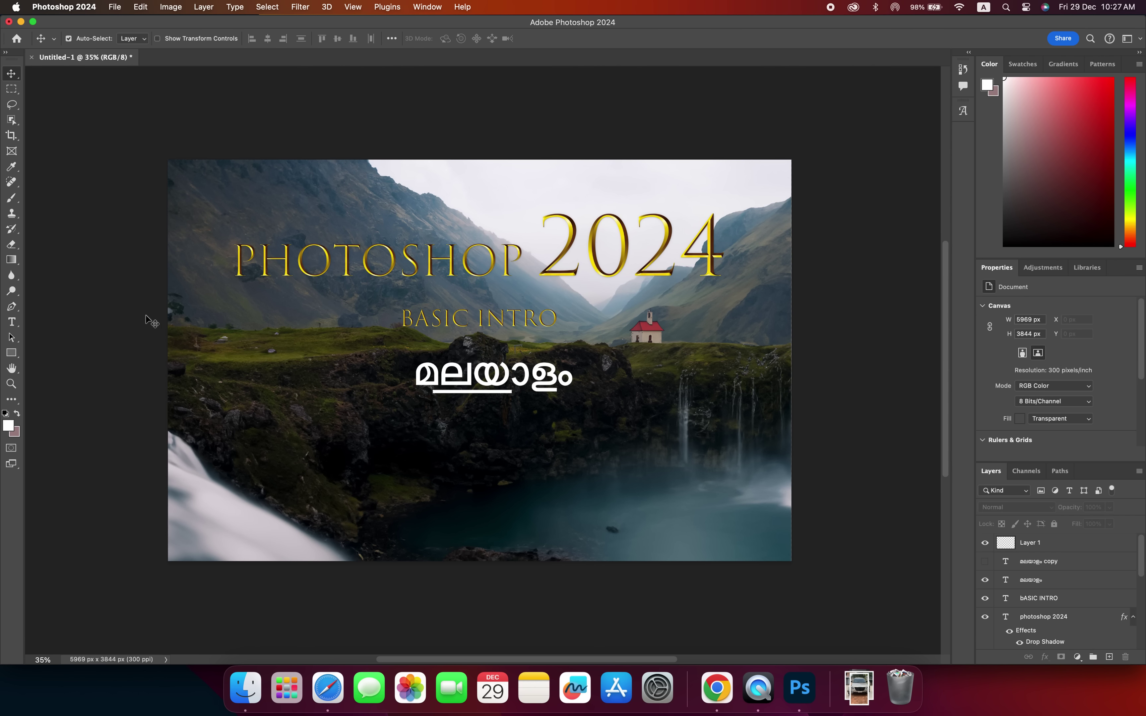
Step: Lasso the grassy patch left of BASIC INTRO and generate 'YOUTUBE LOGO' there with Generative Fill
{"action": "left_click", "coordinate": [12, 105]}
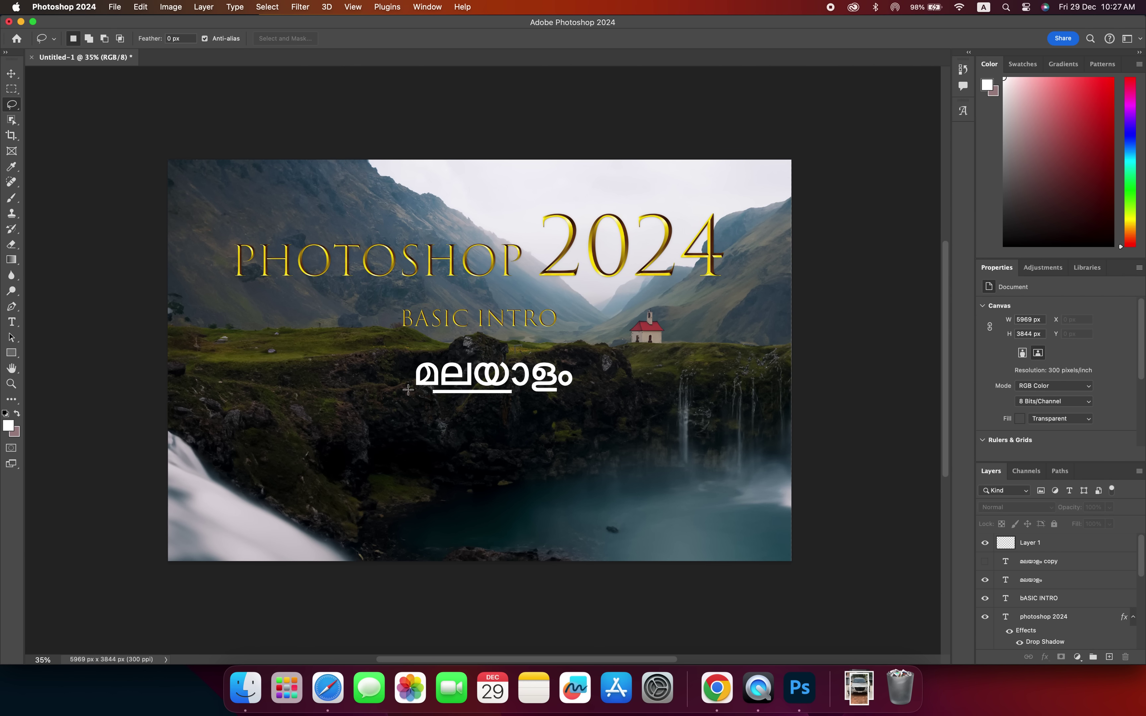
{"action": "mouse_move", "coordinate": [279, 360]}
{"action": "left_mouse_down"}
{"action": "mouse_move", "coordinate": [214, 340]}
{"action": "mouse_move", "coordinate": [269, 355]}
{"action": "left_mouse_up"}
{"action": "left_click_drag", "start_coordinate": [271, 355], "coordinate": [269, 353]}
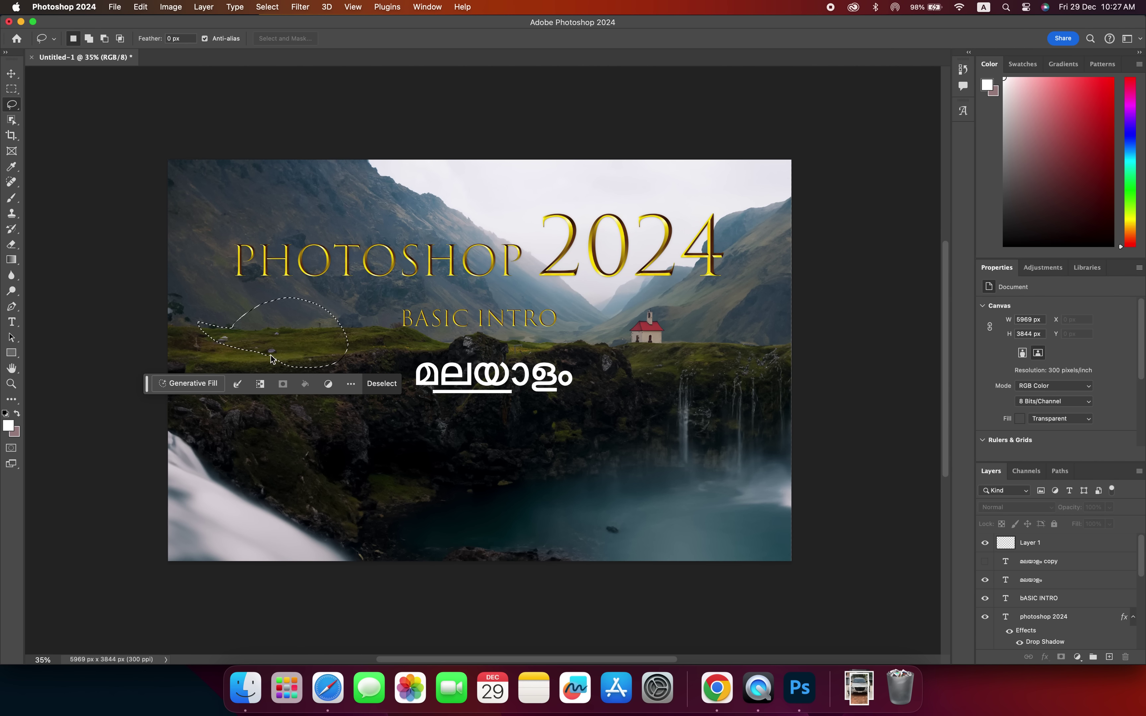
{"action": "left_click", "coordinate": [197, 384]}
{"action": "key", "text": "Caps_Lock"}
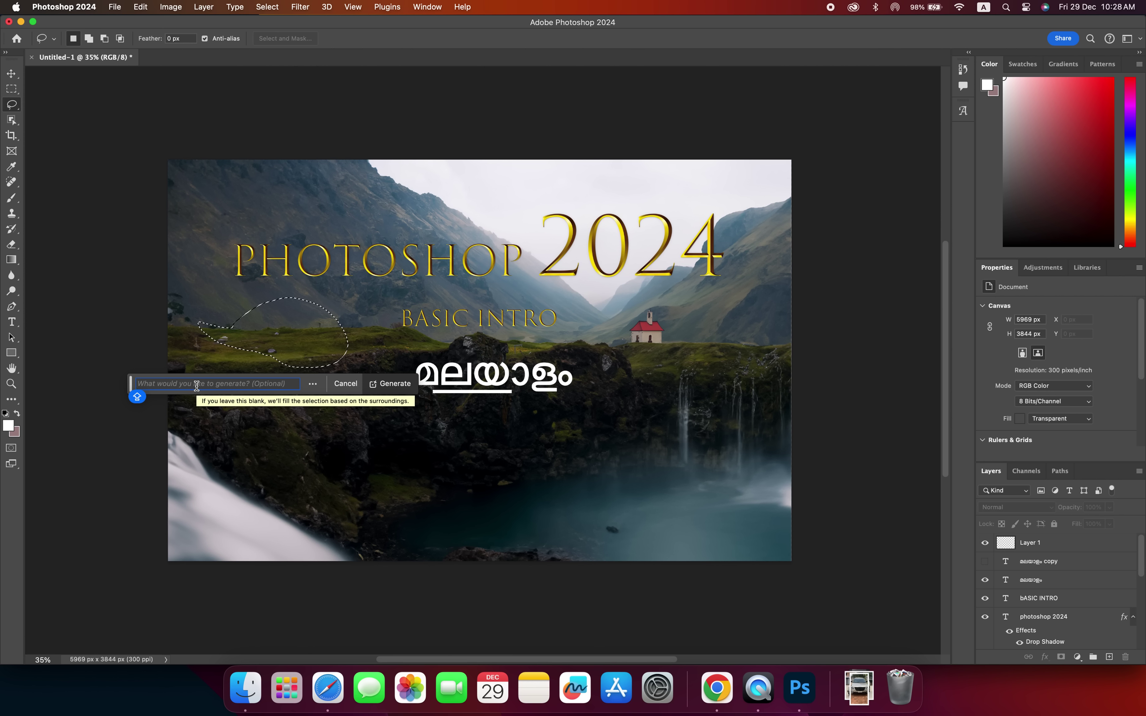
{"action": "type", "text": "YOUTUBE LOGO"}
{"action": "key", "text": "Return"}
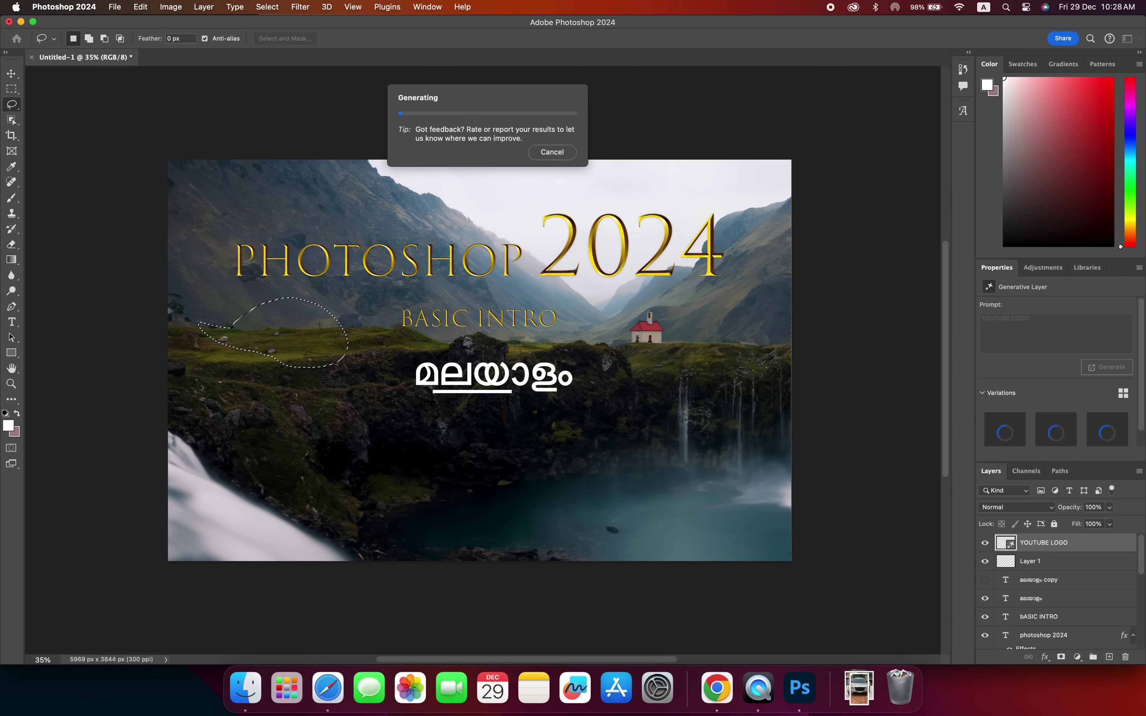
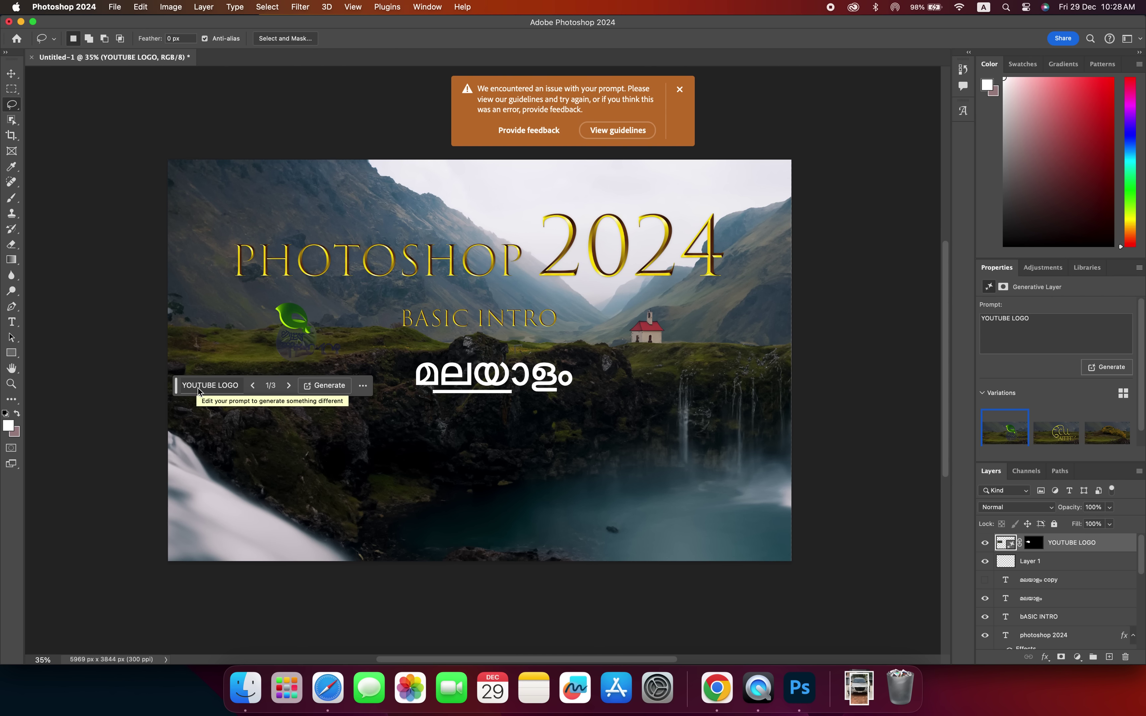
Step: Switch the YOUTUBE LOGO generative fill to variation 3/3, the yellow bush, without regenerating
{"action": "left_click", "coordinate": [289, 386]}
{"action": "left_click", "coordinate": [289, 386]}
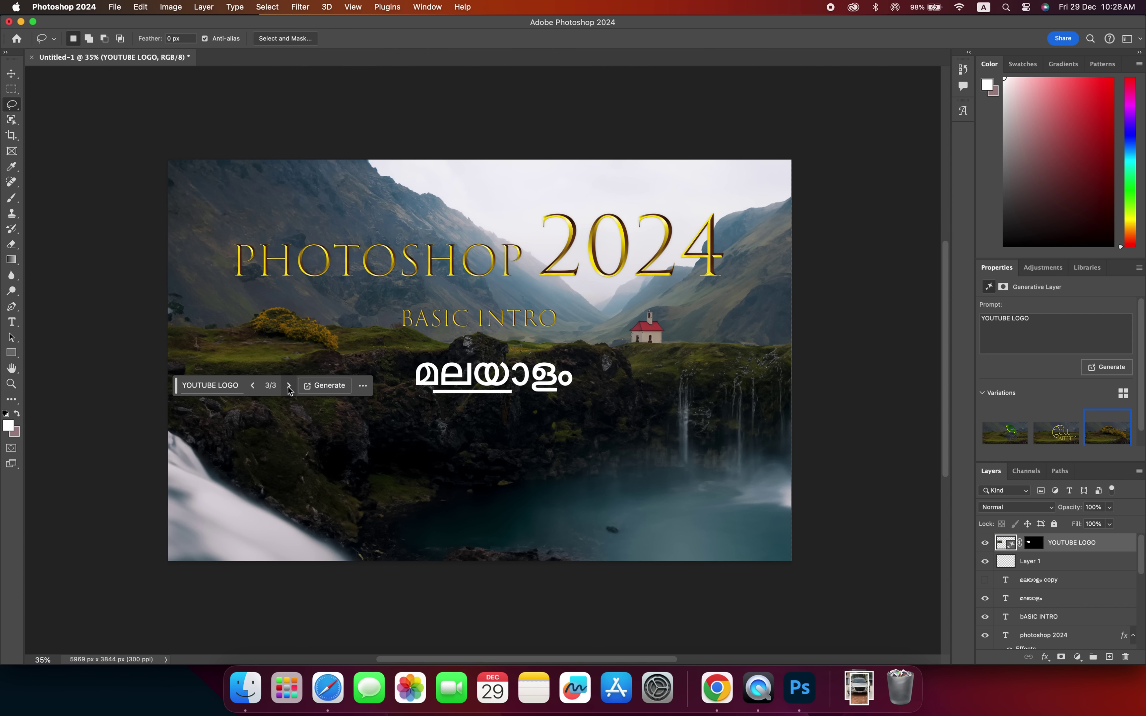
{"action": "left_click", "coordinate": [211, 385]}
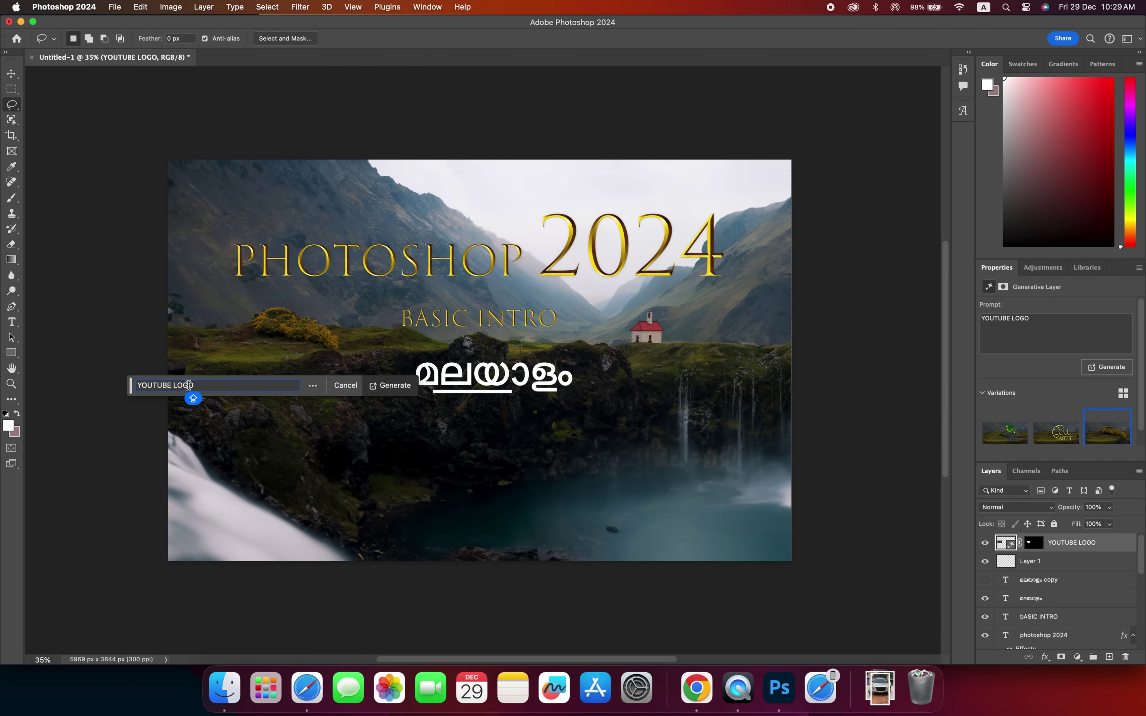
{"action": "left_click_drag", "start_coordinate": [198, 385], "coordinate": [128, 386]}
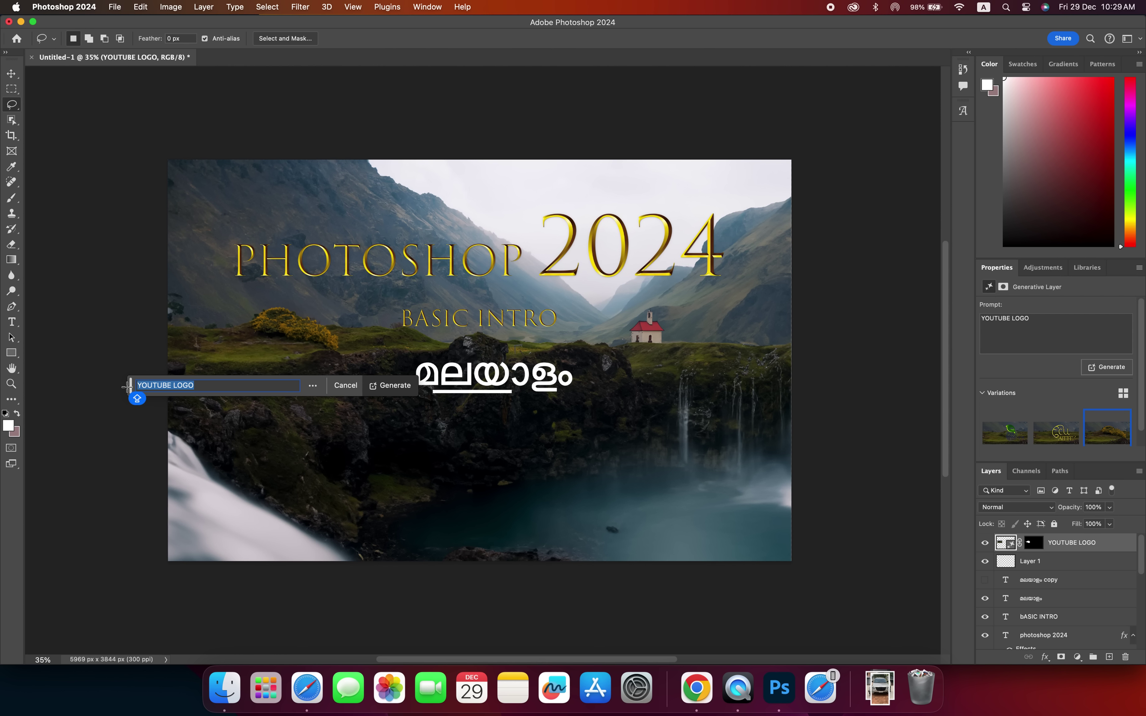
{"action": "left_click", "coordinate": [201, 387]}
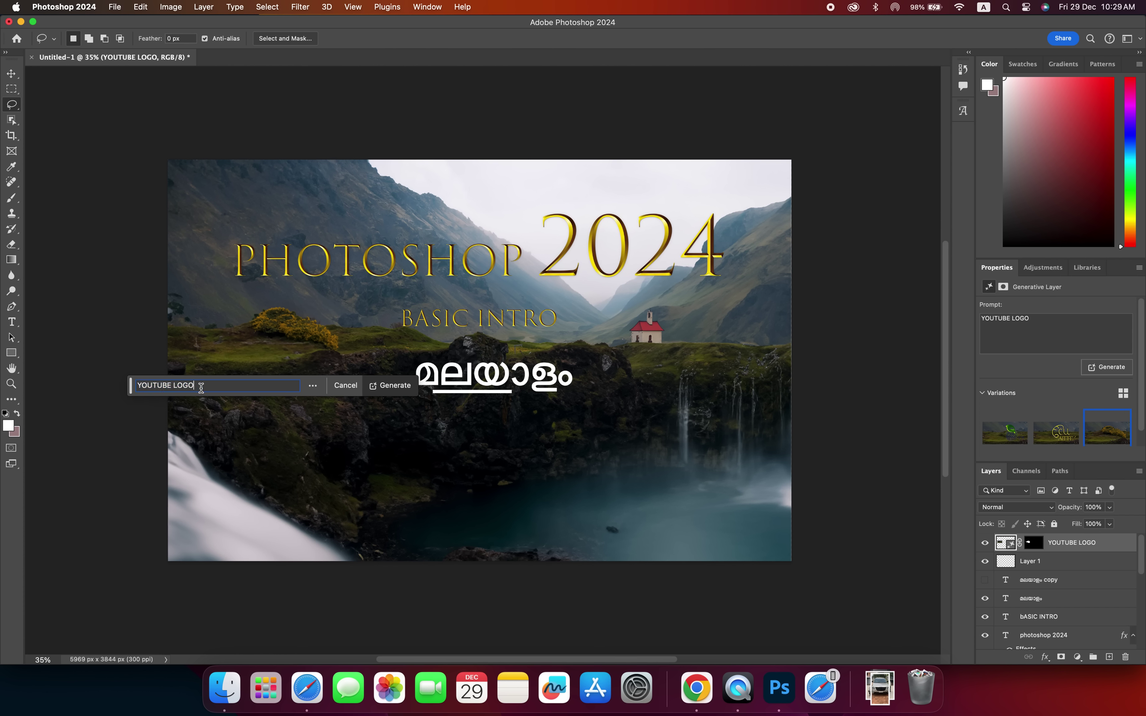
{"action": "left_click_drag", "start_coordinate": [201, 387], "coordinate": [136, 382]}
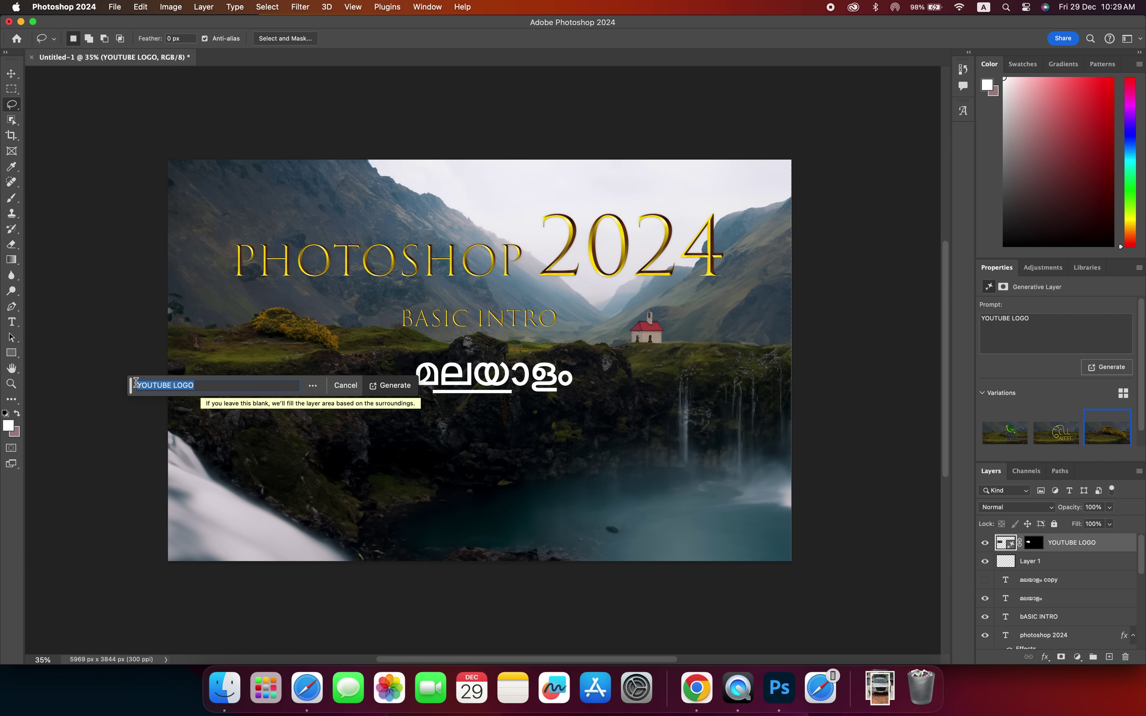
{"action": "key", "text": "Caps_Lock"}
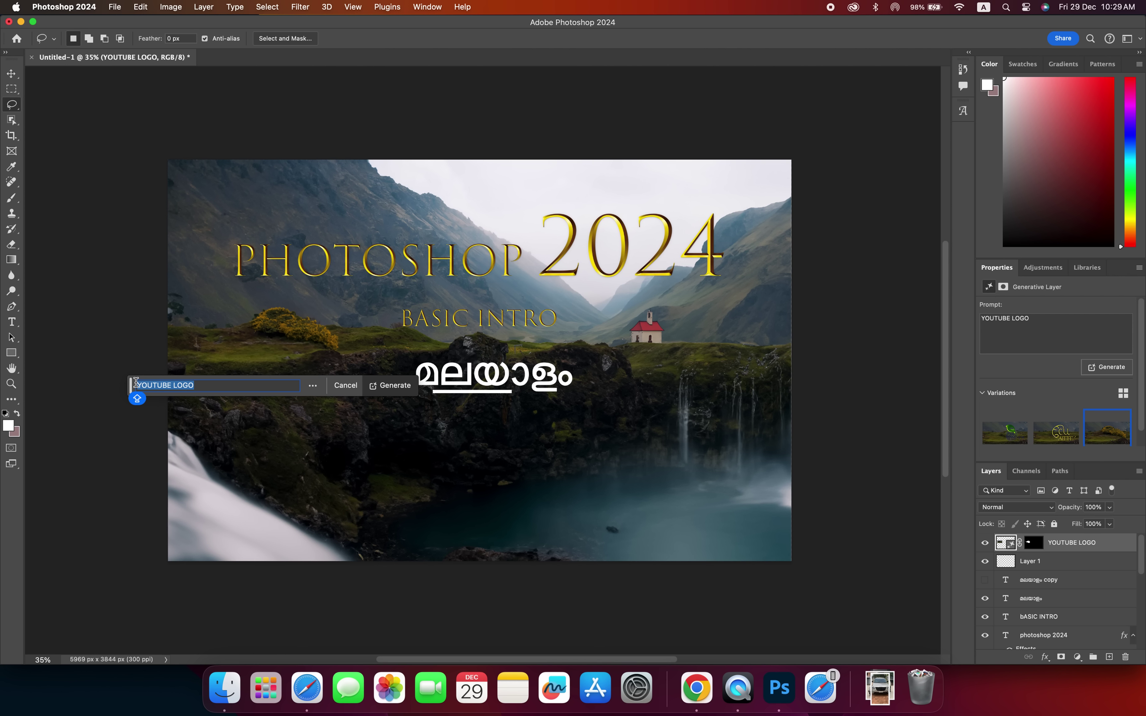
{"action": "left_click", "coordinate": [337, 388]}
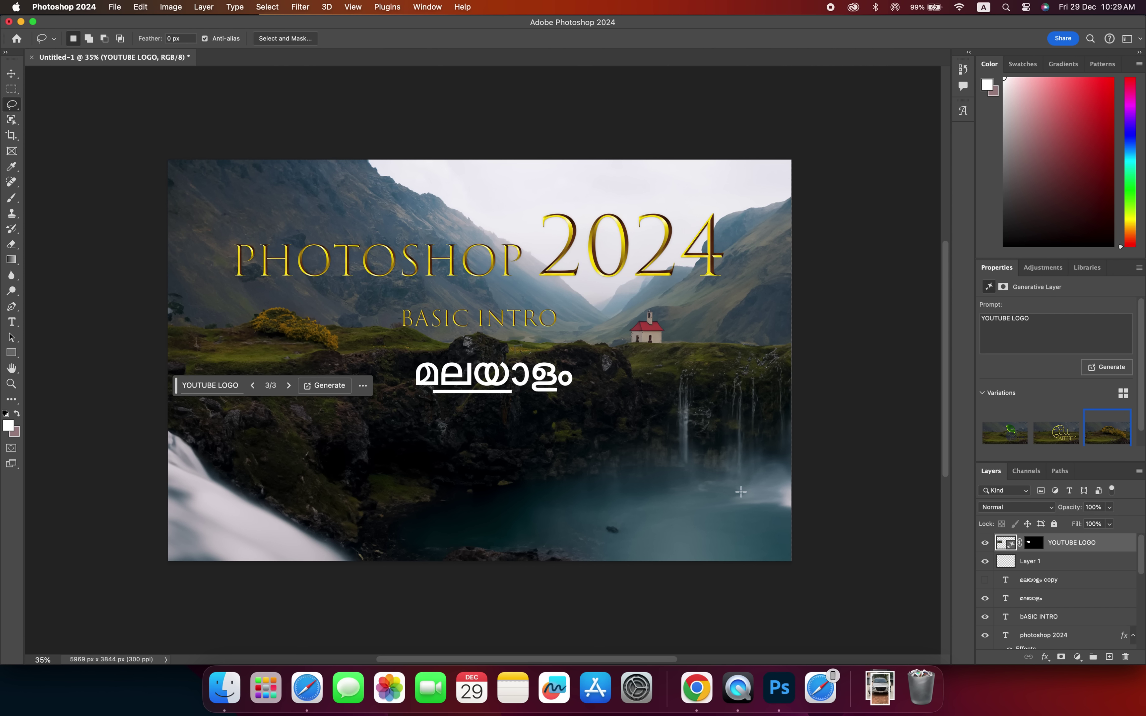
Step: Hide the Malayalam text and underline layers, keeping the YOUTUBE LOGO layer visible
{"action": "left_click", "coordinate": [985, 599]}
{"action": "left_click", "coordinate": [985, 560]}
{"action": "left_click", "coordinate": [985, 545]}
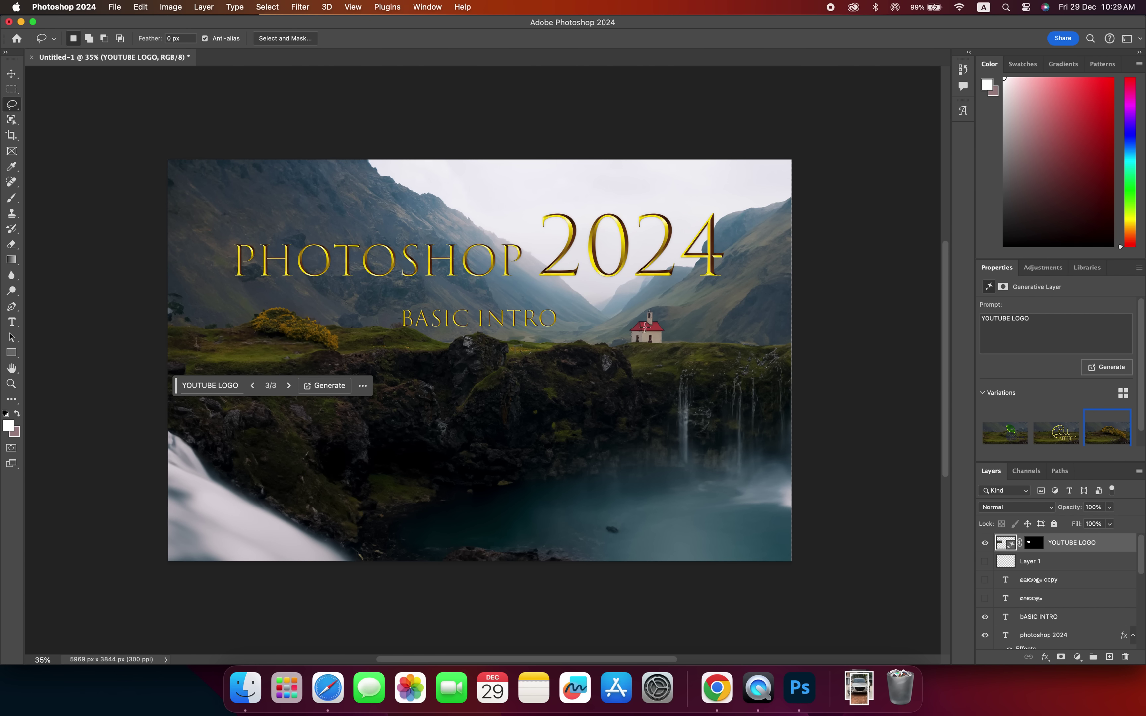
Step: Generative-fill the lassoed red-roofed house with 'ADD LIGHTS TO HOME' and keep variation 3
{"action": "mouse_move", "coordinate": [666, 345]}
{"action": "left_mouse_down"}
{"action": "mouse_move", "coordinate": [662, 323]}
{"action": "mouse_move", "coordinate": [668, 345]}
{"action": "left_mouse_up"}
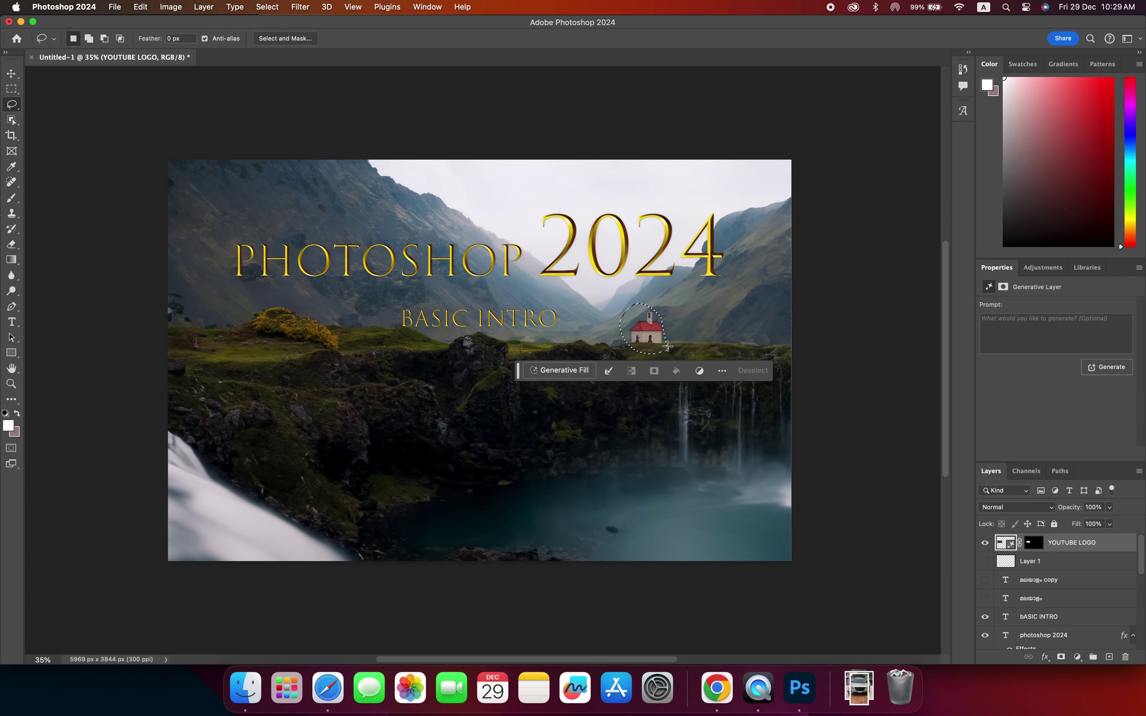
{"action": "left_click", "coordinate": [559, 371]}
{"action": "type", "text": "ADD LIG"}
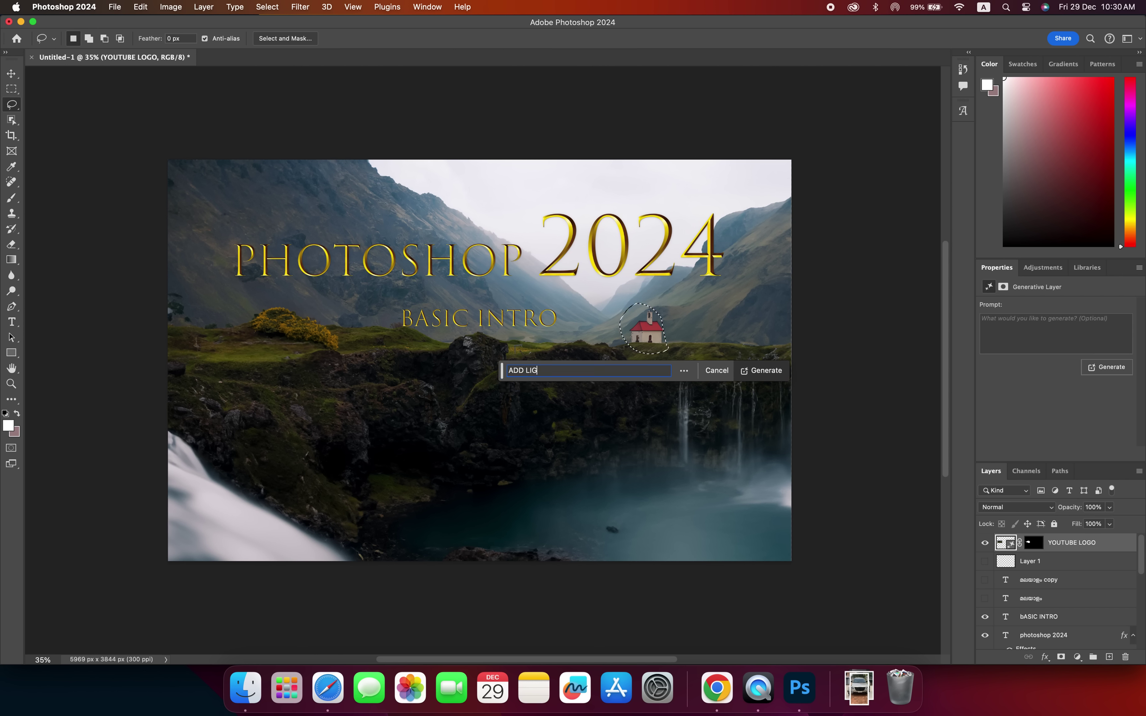
{"action": "type", "text": "HTS TO HOME"}
{"action": "key", "text": "Return"}
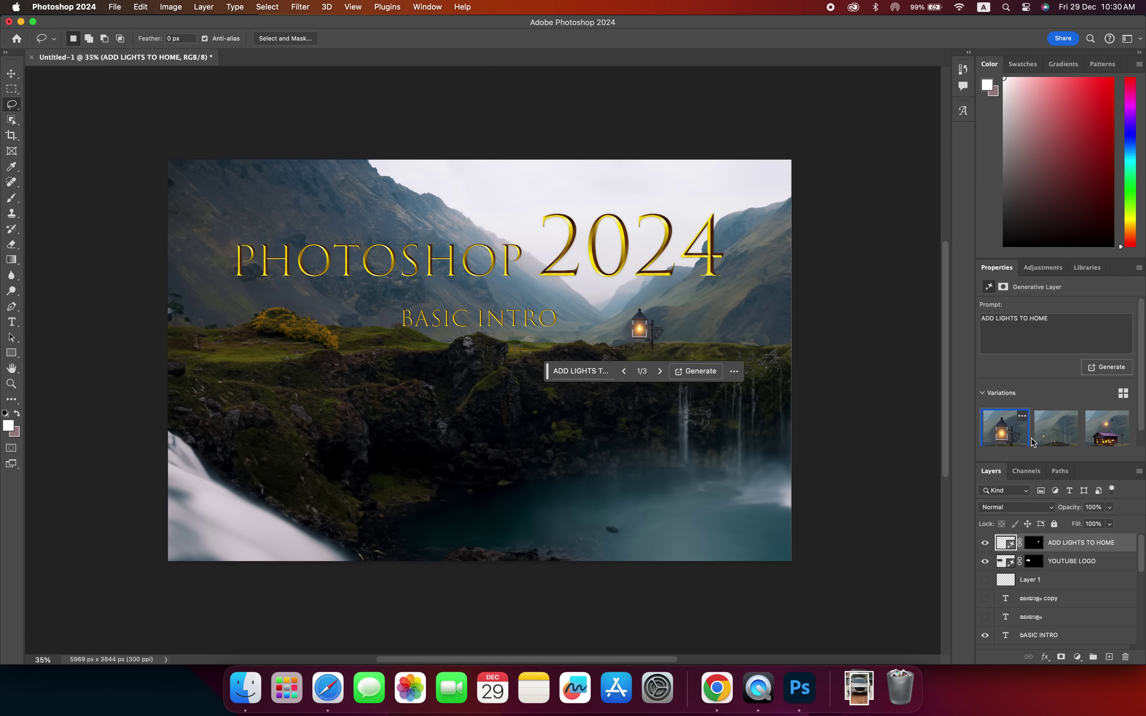
{"action": "left_click", "coordinate": [1105, 436]}
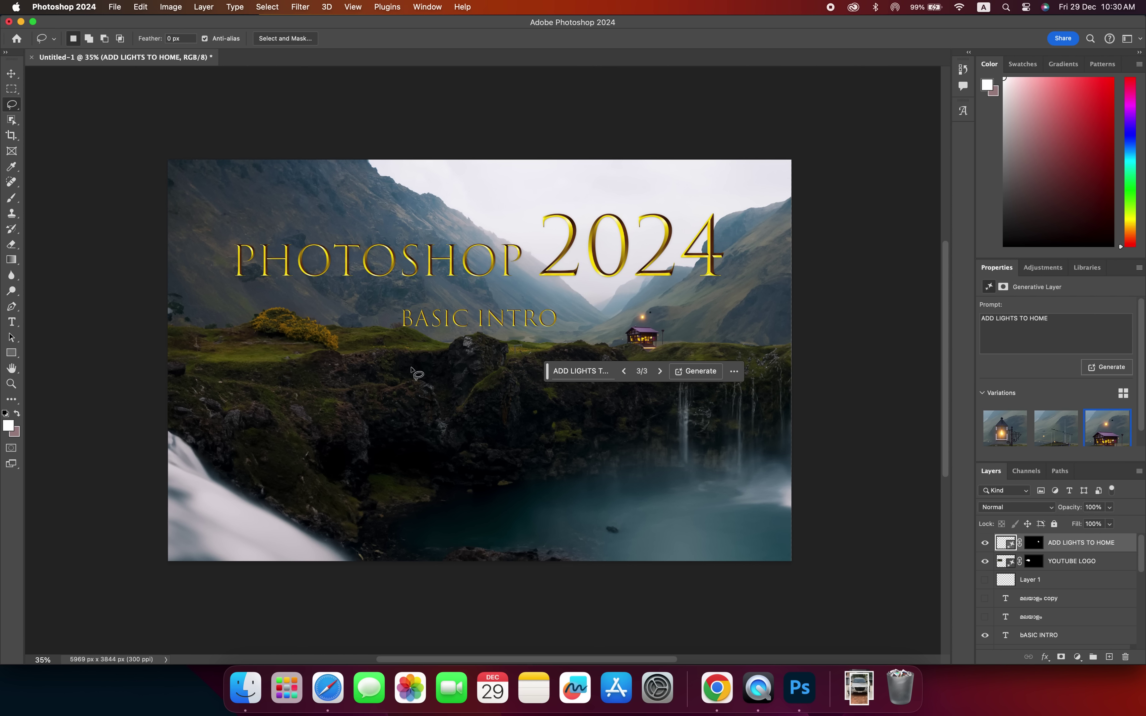
{"action": "left_click", "coordinate": [526, 350]}
Step: Generate a 'car' on the grass below BASIC INTRO, keeping the second variation, a small blue car
{"action": "mouse_move", "coordinate": [520, 335]}
{"action": "left_mouse_down"}
{"action": "mouse_move", "coordinate": [534, 344]}
{"action": "mouse_move", "coordinate": [523, 342]}
{"action": "left_mouse_up"}
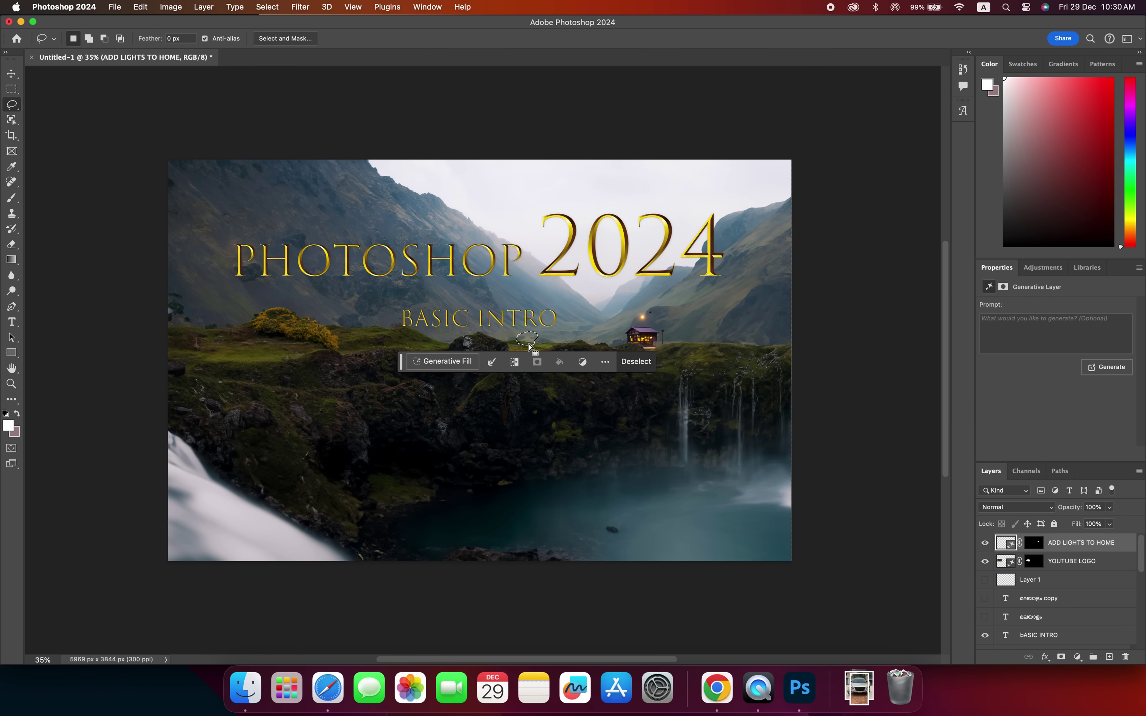
{"action": "left_click", "coordinate": [457, 362]}
{"action": "type", "text": "car"}
{"action": "key", "text": "Return"}
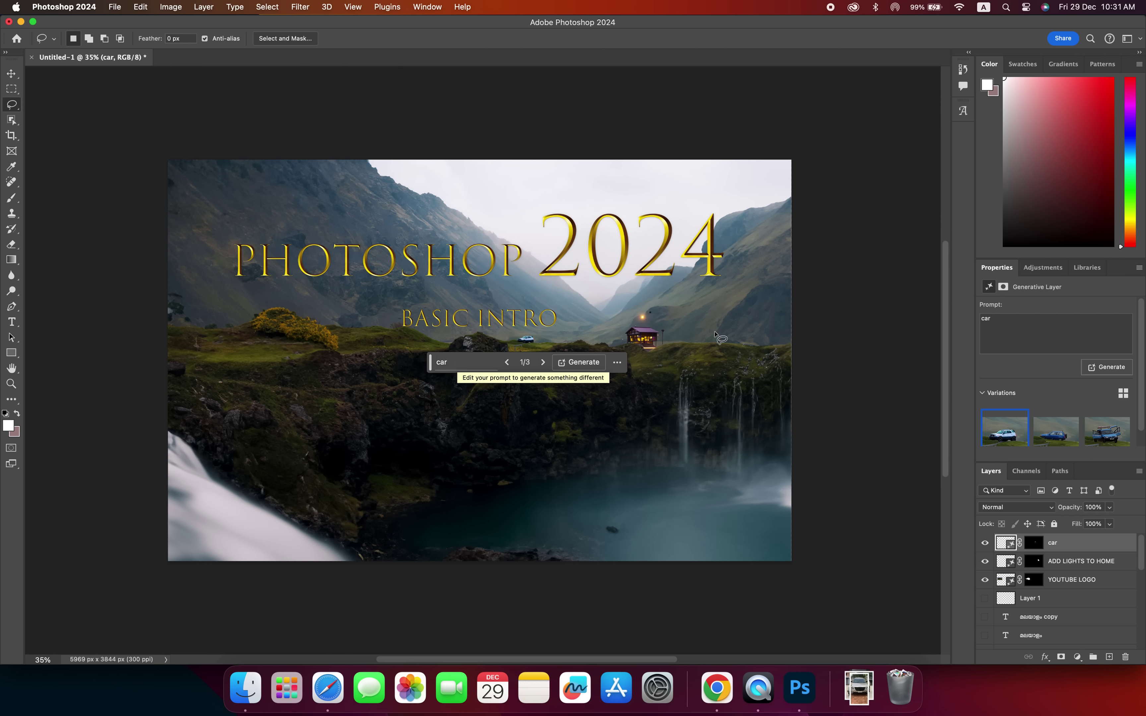
{"action": "left_click", "coordinate": [1056, 441]}
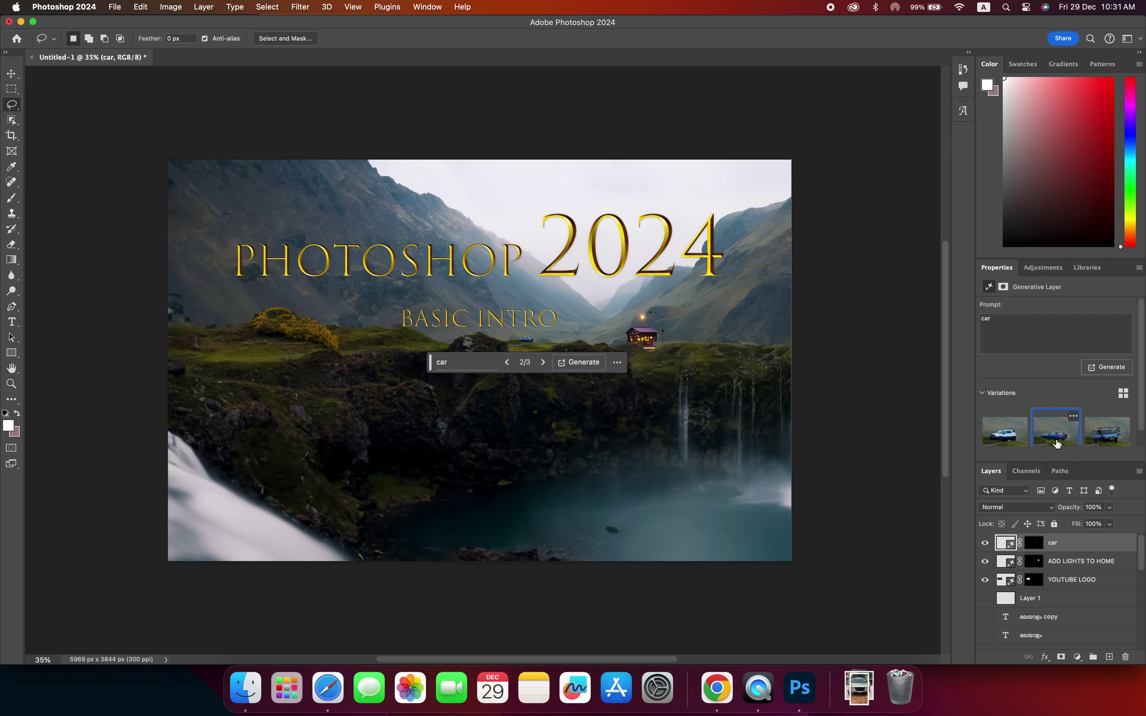
{"action": "left_click", "coordinate": [1110, 441]}
{"action": "left_click", "coordinate": [1056, 431]}
{"action": "left_click", "coordinate": [539, 222]}
Step: Generate a 'cloth' in the sky above 2024 and keep variation 3/3, a white fabric streamer
{"action": "mouse_move", "coordinate": [538, 221]}
{"action": "left_mouse_down"}
{"action": "mouse_move", "coordinate": [692, 211]}
{"action": "mouse_move", "coordinate": [535, 221]}
{"action": "left_mouse_up"}
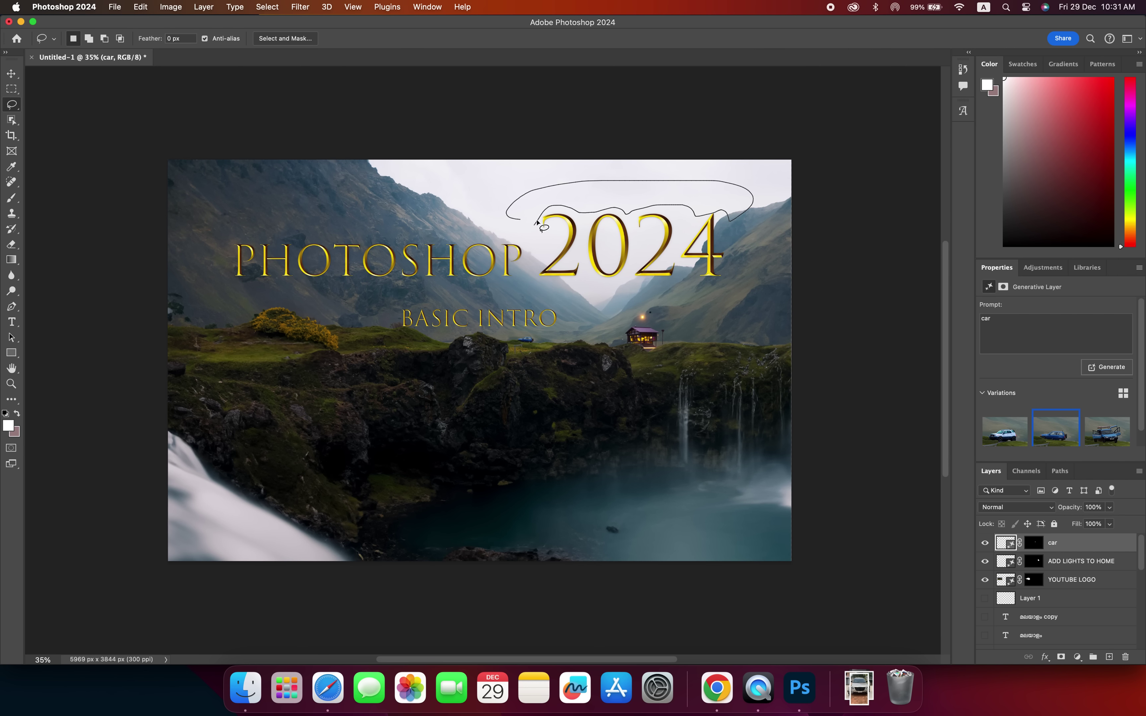
{"action": "left_click_drag", "start_coordinate": [536, 221], "coordinate": [532, 233]}
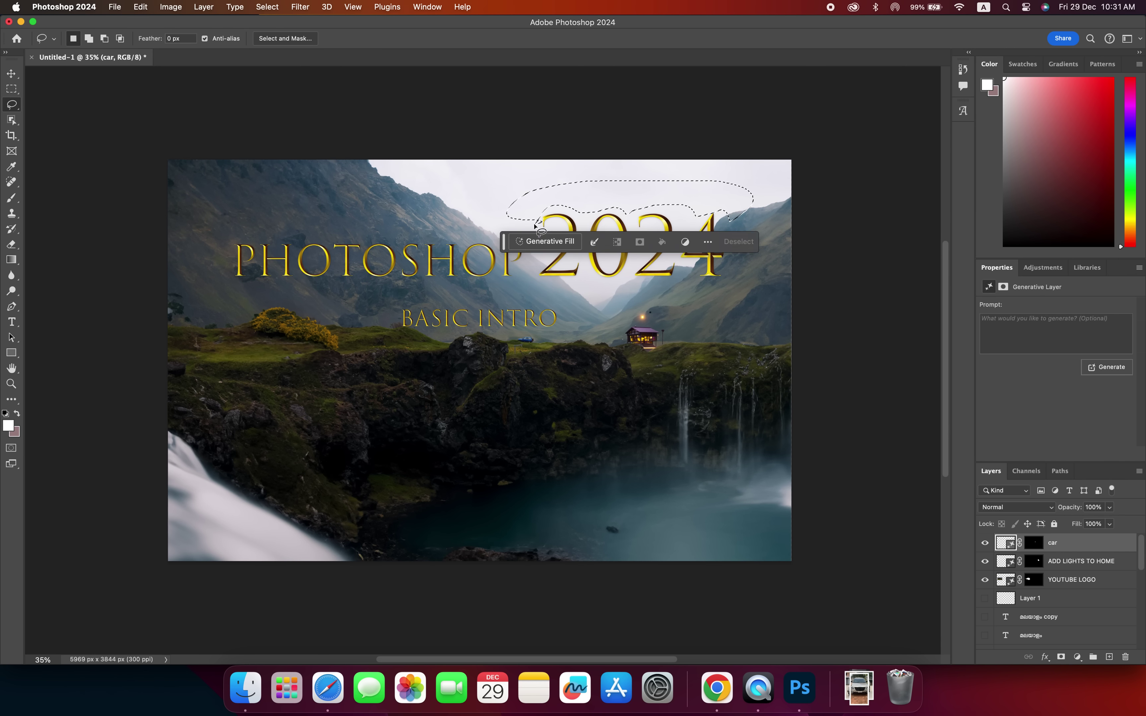
{"action": "left_click", "coordinate": [533, 242]}
{"action": "type", "text": "cloth"}
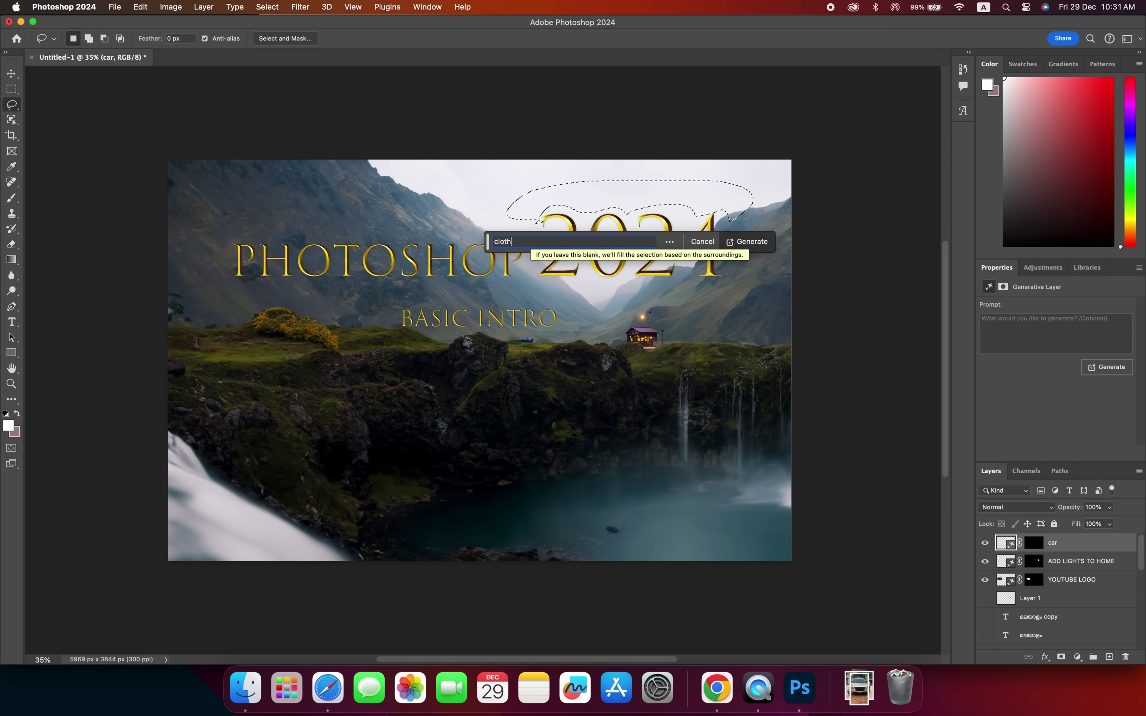
{"action": "key", "text": "Return"}
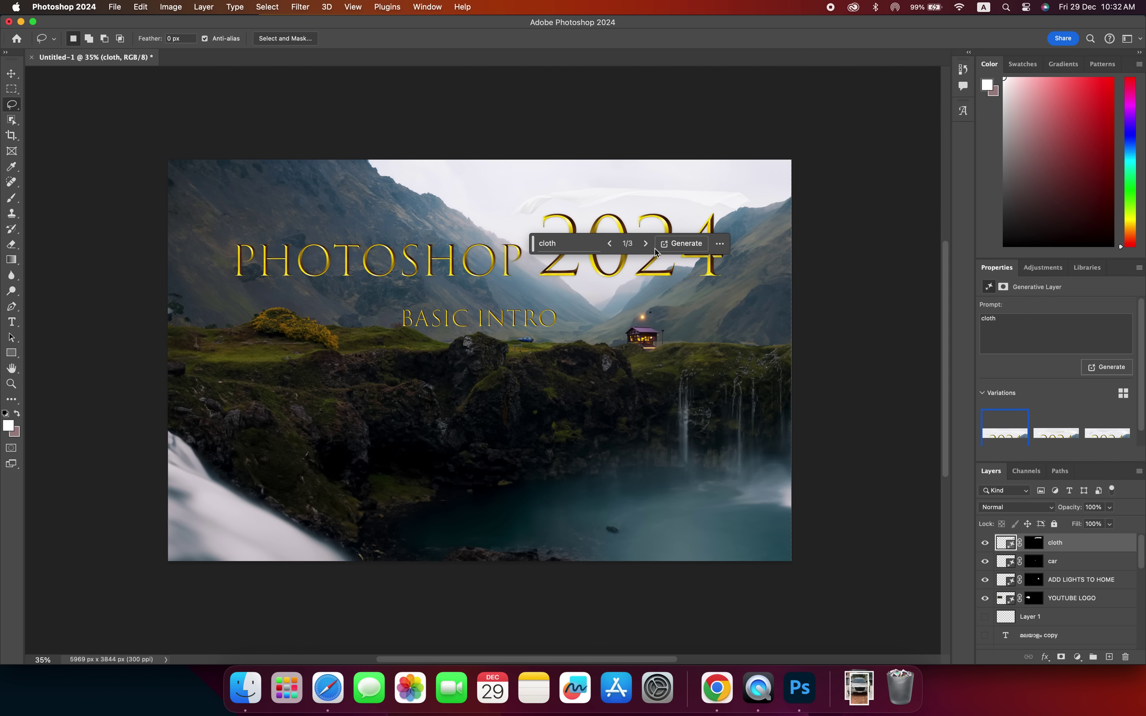
{"action": "left_click", "coordinate": [647, 243]}
{"action": "left_click", "coordinate": [646, 243]}
{"action": "left_click", "coordinate": [646, 243]}
{"action": "left_click", "coordinate": [616, 243]}
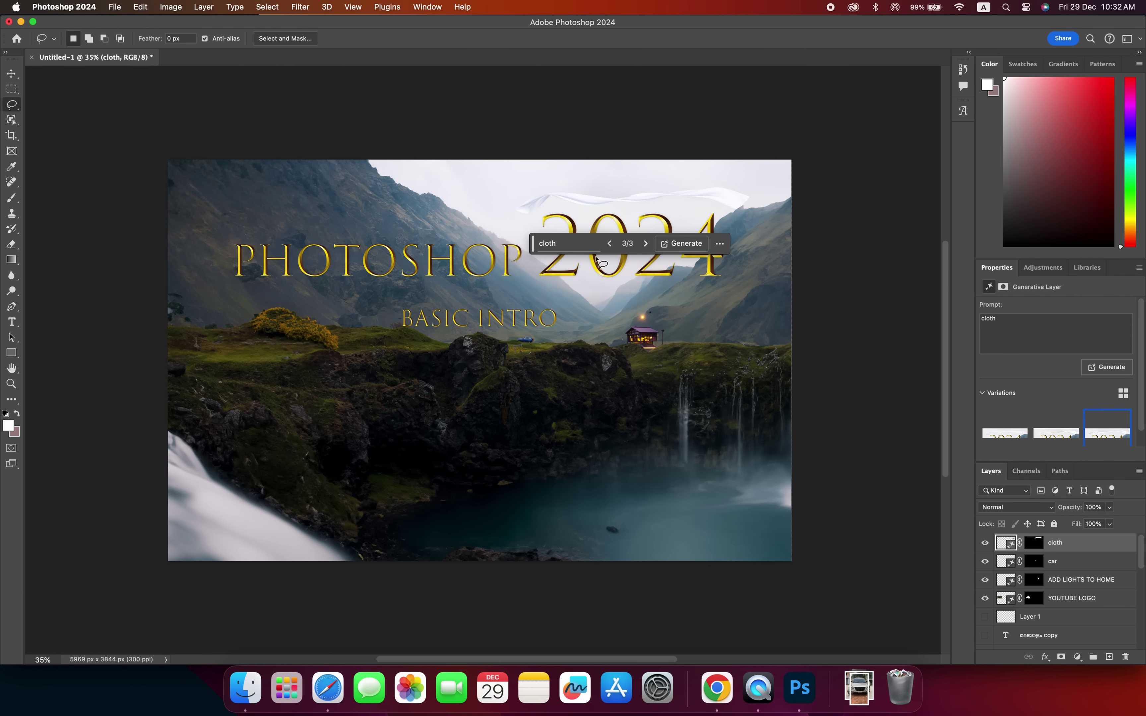
{"action": "left_click", "coordinate": [364, 274]}
{"action": "left_click_drag", "start_coordinate": [364, 274], "coordinate": [394, 255]}
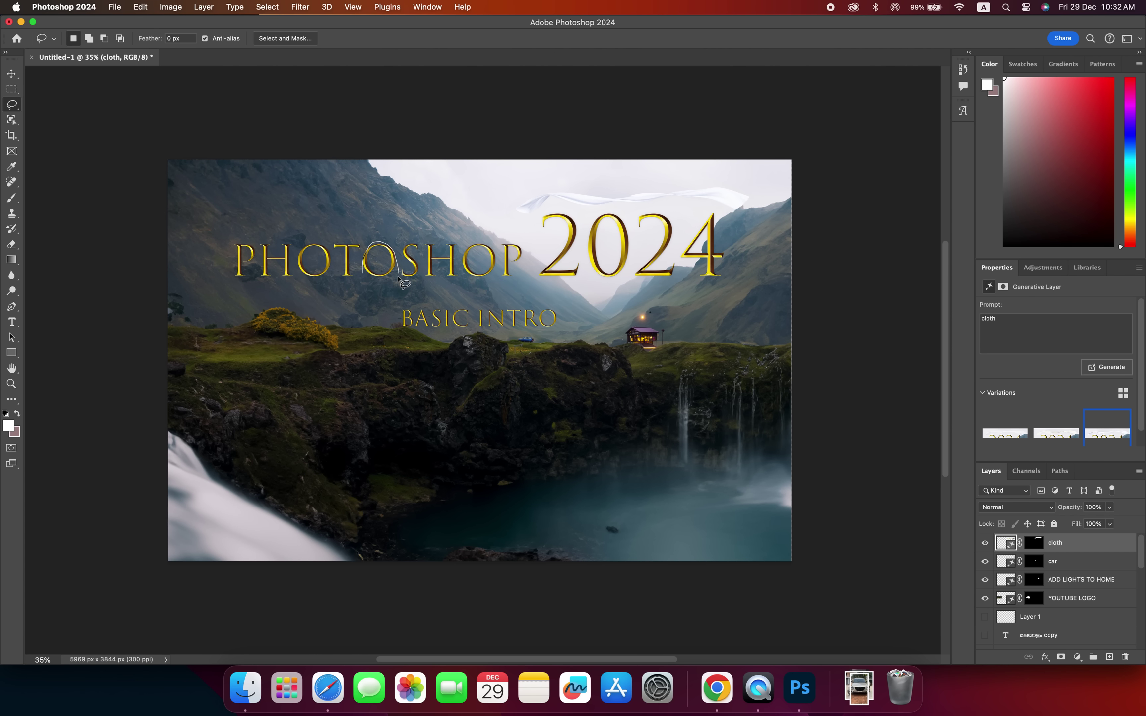
Step: Lasso the O in PHOTOSHOP and generate an 'oscar' fill in it
{"action": "left_click_drag", "start_coordinate": [394, 255], "coordinate": [365, 275]}
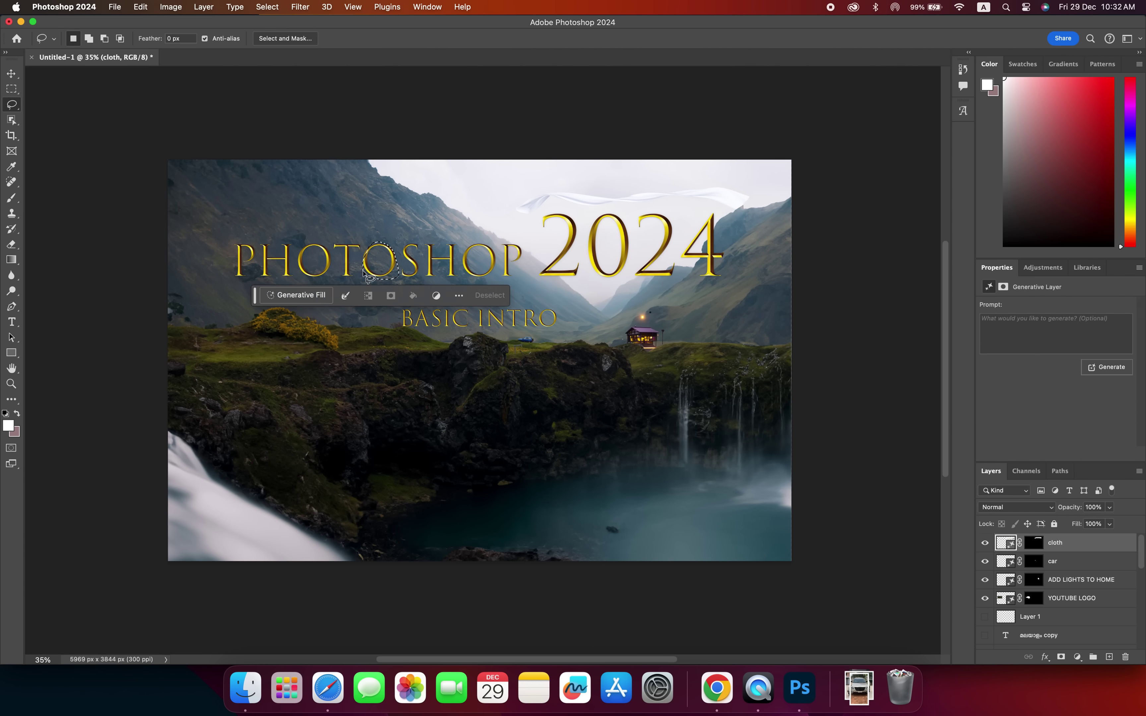
{"action": "left_click", "coordinate": [301, 293]}
{"action": "type", "text": "os"}
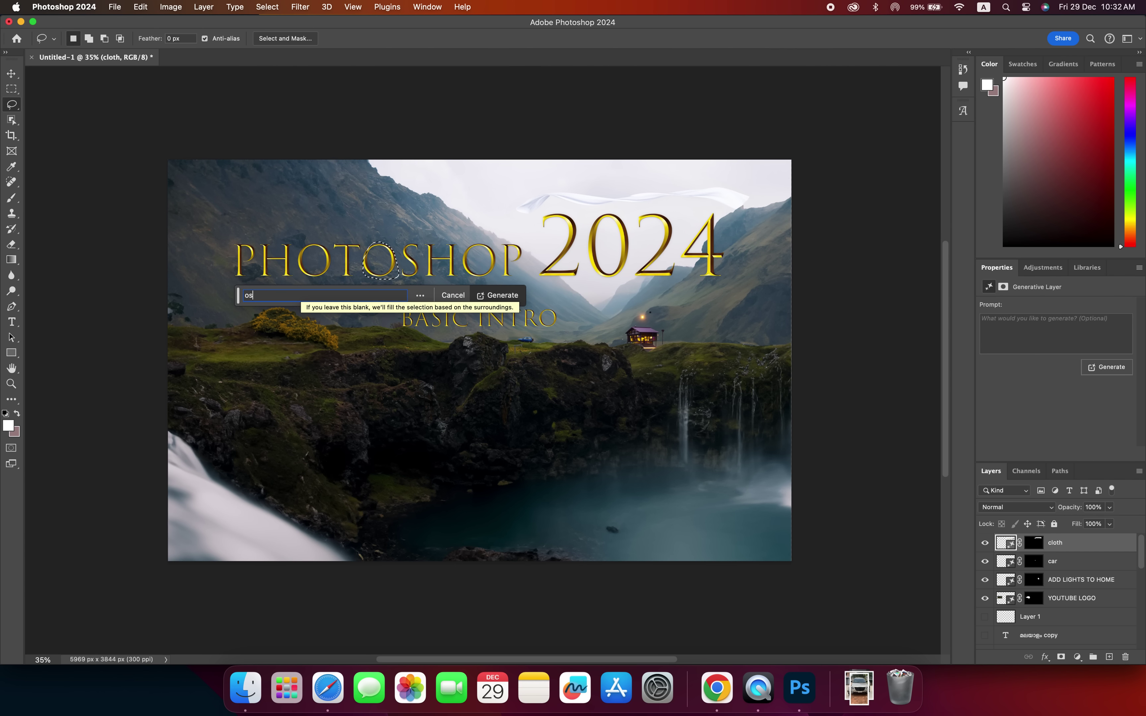
{"action": "type", "text": "car"}
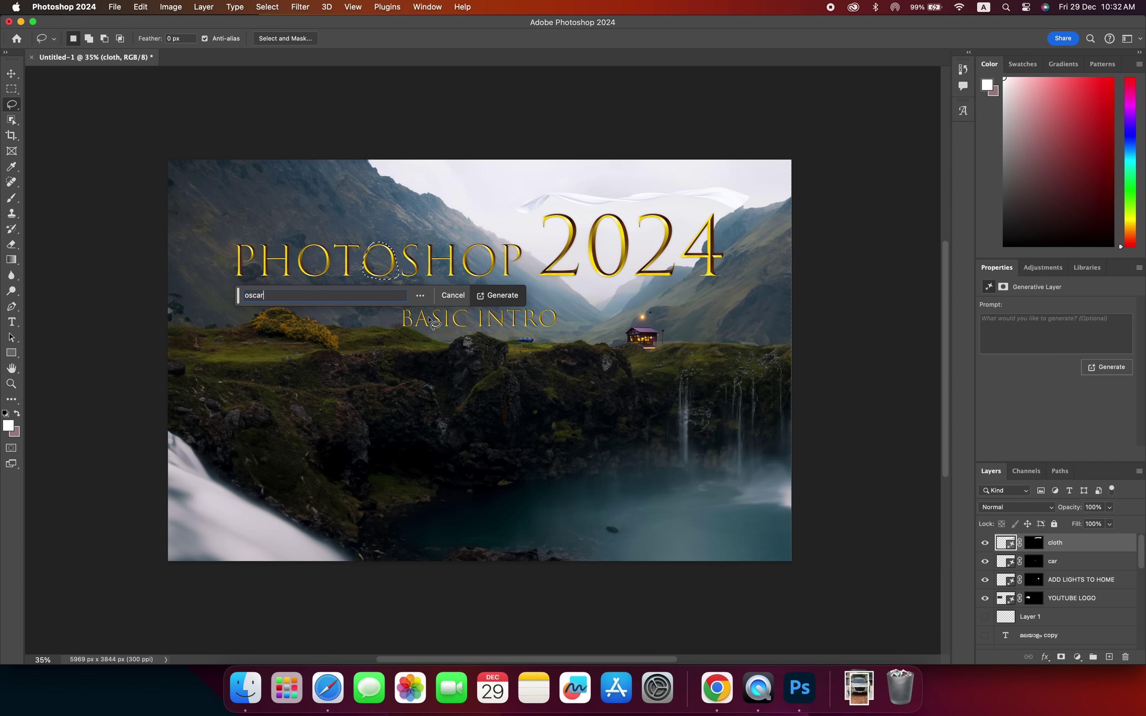
{"action": "left_click", "coordinate": [486, 300]}
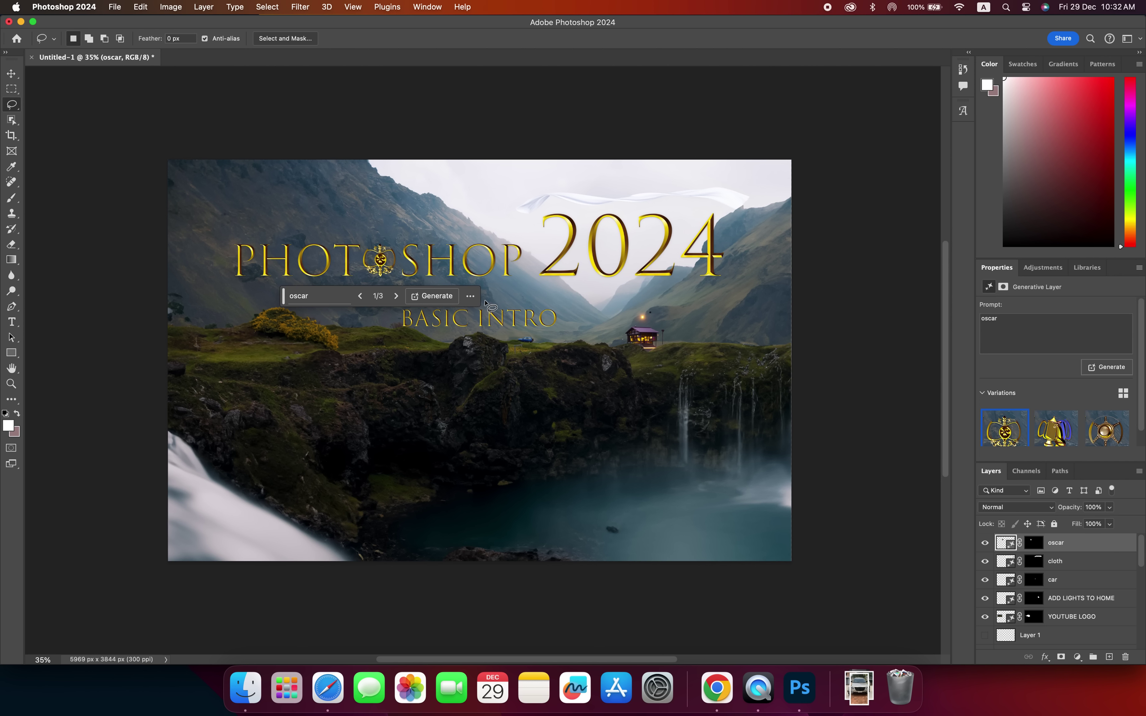
Step: Browse the Oscar variations and keep version 1/3, the gold emblem
{"action": "left_click", "coordinate": [397, 299]}
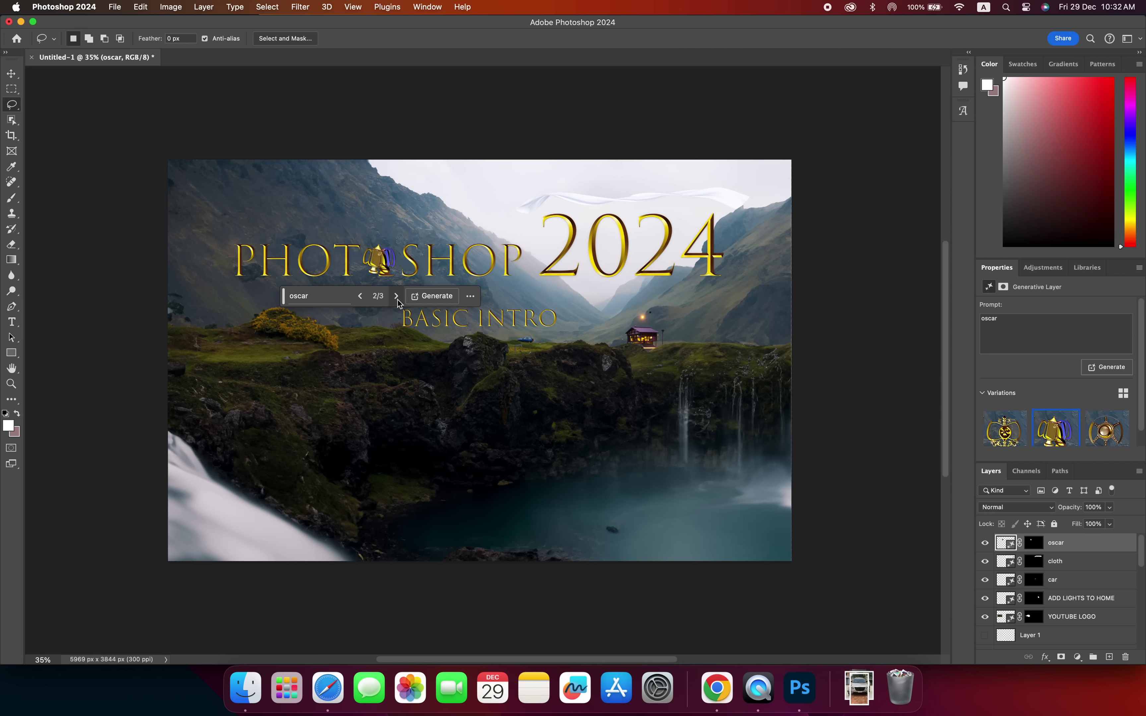
{"action": "left_click", "coordinate": [397, 298]}
{"action": "left_click", "coordinate": [396, 296]}
{"action": "left_click", "coordinate": [396, 296]}
{"action": "left_click", "coordinate": [396, 296]}
{"action": "left_click", "coordinate": [398, 299]}
{"action": "left_click", "coordinate": [398, 299]}
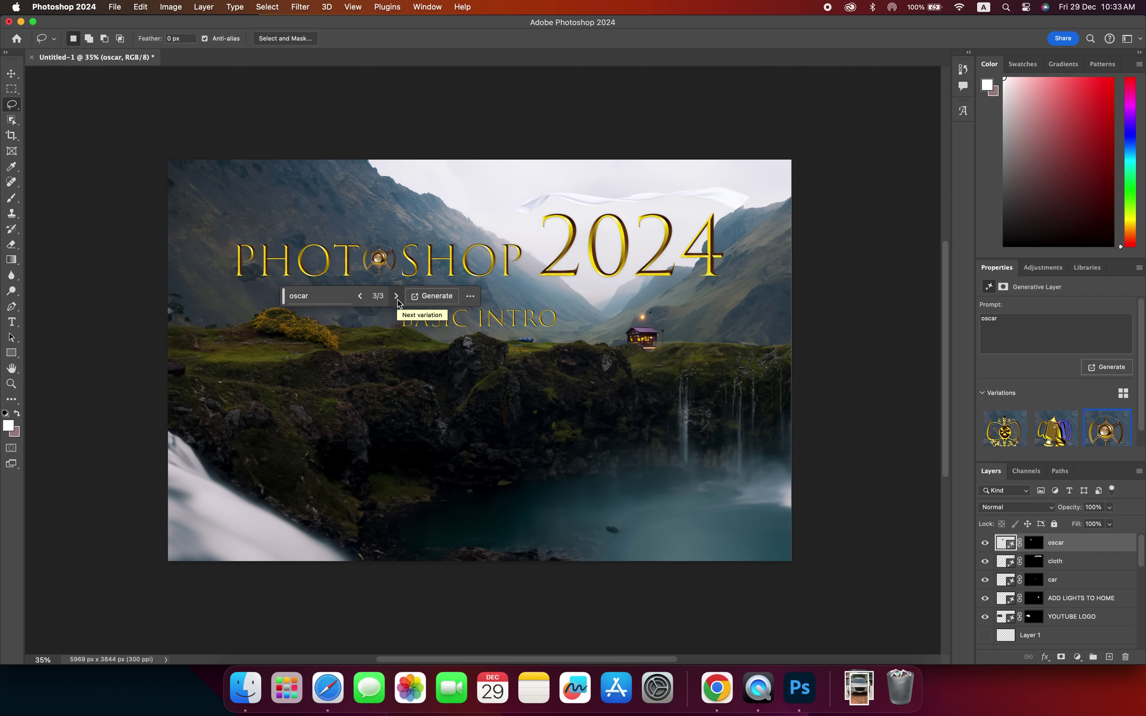
{"action": "left_click", "coordinate": [397, 299]}
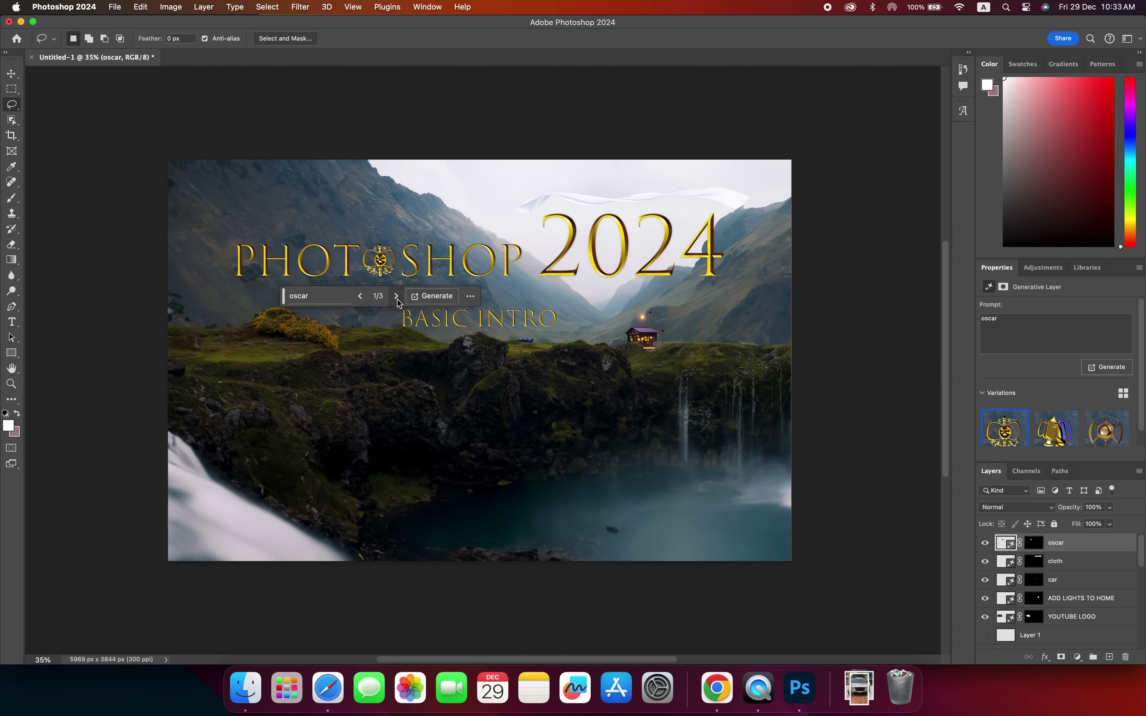
{"action": "left_click", "coordinate": [178, 351]}
{"action": "mouse_move", "coordinate": [172, 347]}
{"action": "left_mouse_down"}
{"action": "mouse_move", "coordinate": [404, 408]}
{"action": "mouse_move", "coordinate": [363, 432]}
{"action": "mouse_move", "coordinate": [181, 366]}
{"action": "left_mouse_up"}
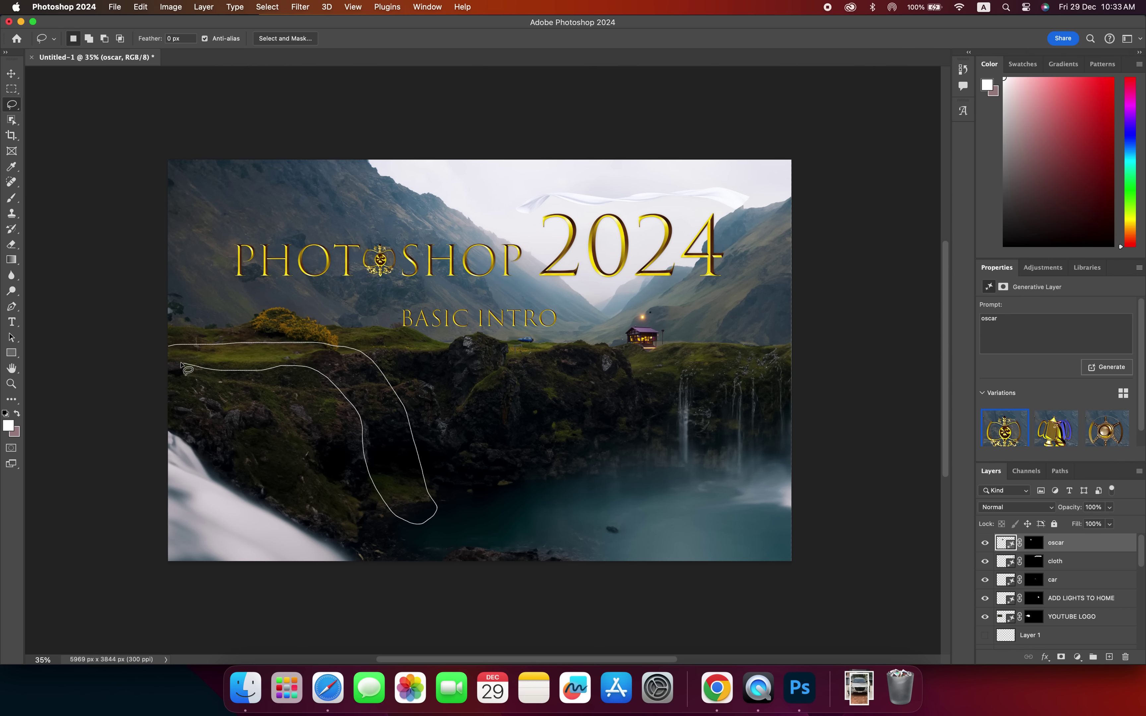
Step: Generative-fill the lassoed left cliff with 'water fall' to add a cascading waterfall
{"action": "left_click_drag", "start_coordinate": [168, 351], "coordinate": [169, 353]}
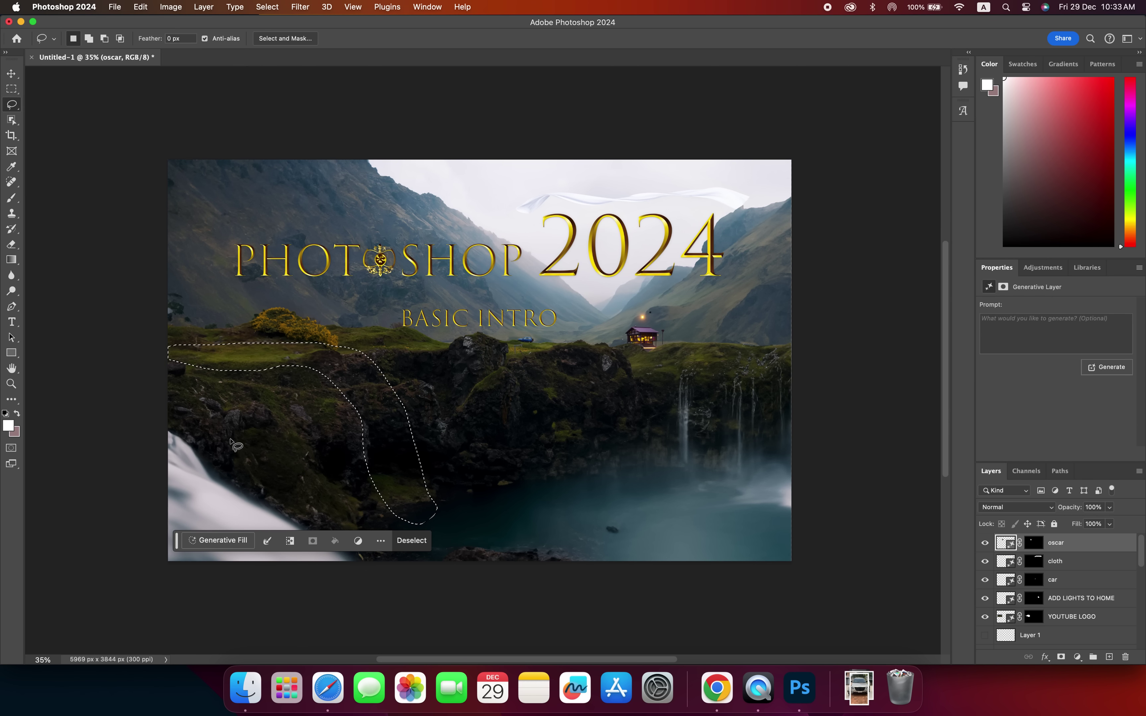
{"action": "left_click", "coordinate": [216, 536]}
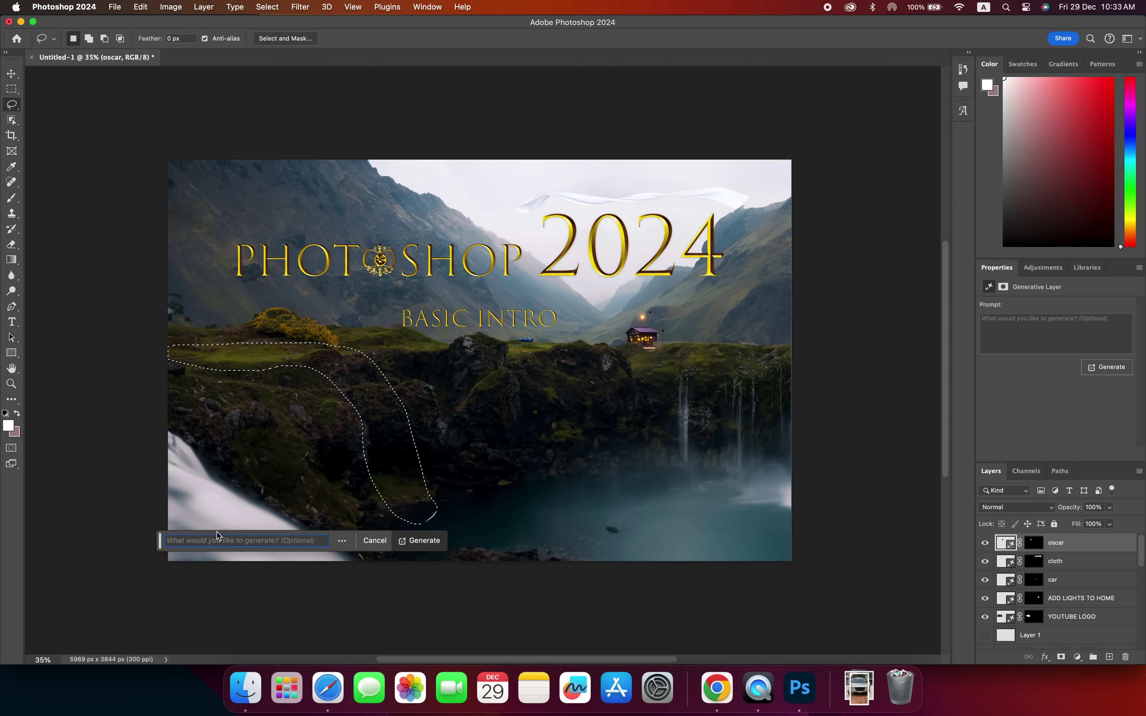
{"action": "type", "text": "water"}
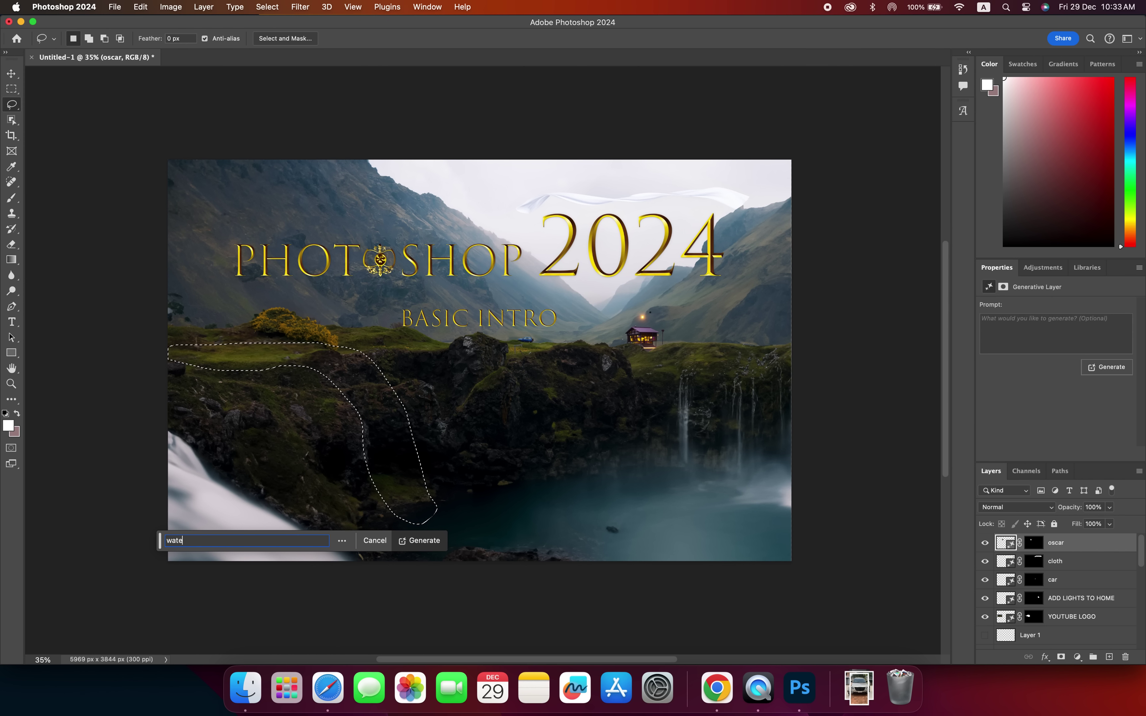
{"action": "type", "text": " fall"}
{"action": "key", "text": "Return"}
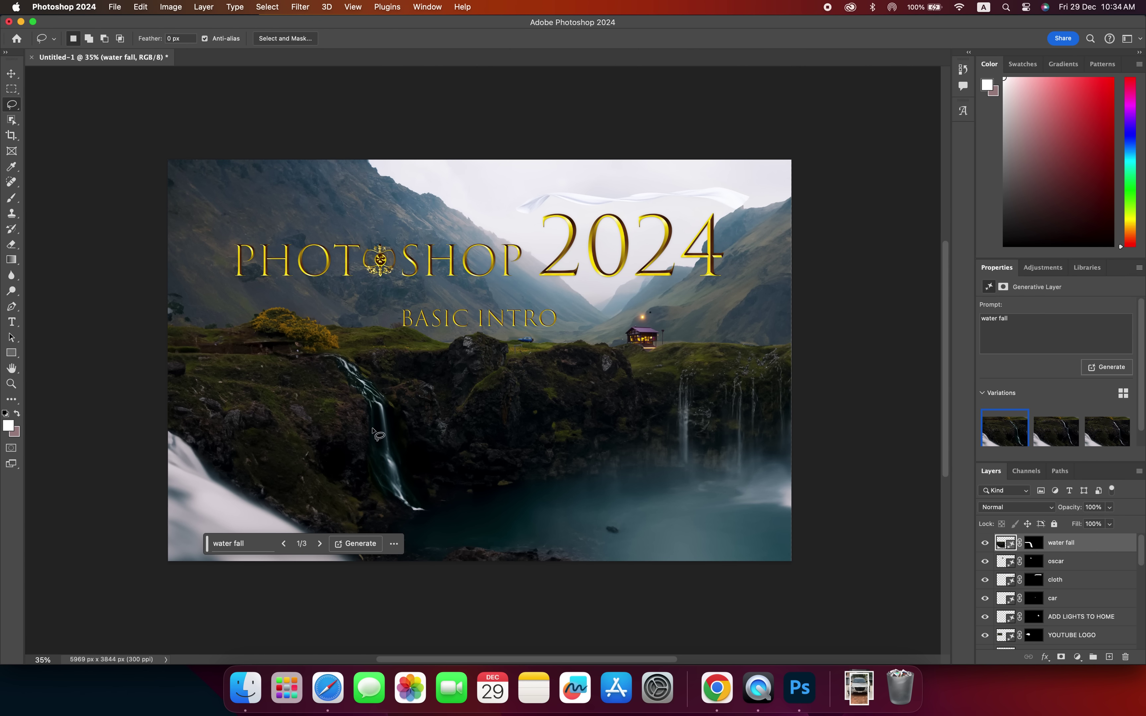
{"action": "mouse_move", "coordinate": [375, 454]}
{"action": "left_mouse_down"}
{"action": "mouse_move", "coordinate": [477, 544]}
{"action": "mouse_move", "coordinate": [380, 462]}
{"action": "left_mouse_up"}
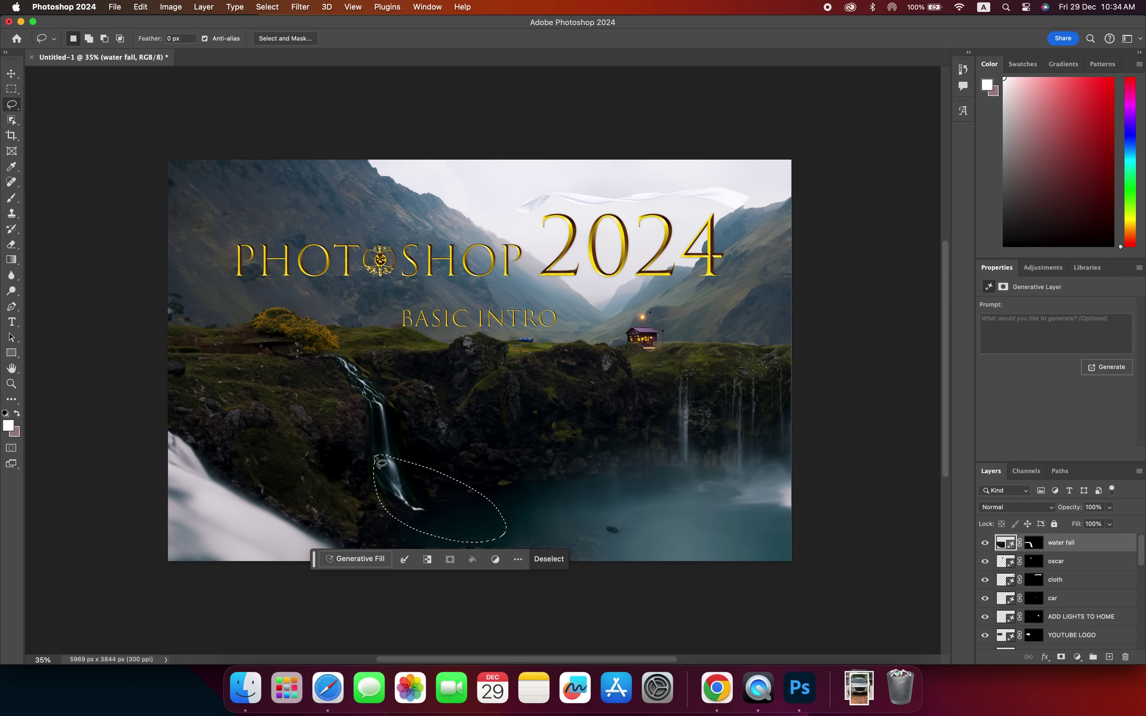
Step: Generate 'water' below the waterfall's base so it splashes into the lake
{"action": "left_click", "coordinate": [374, 558]}
{"action": "type", "text": "water"}
{"action": "key", "text": "Return"}
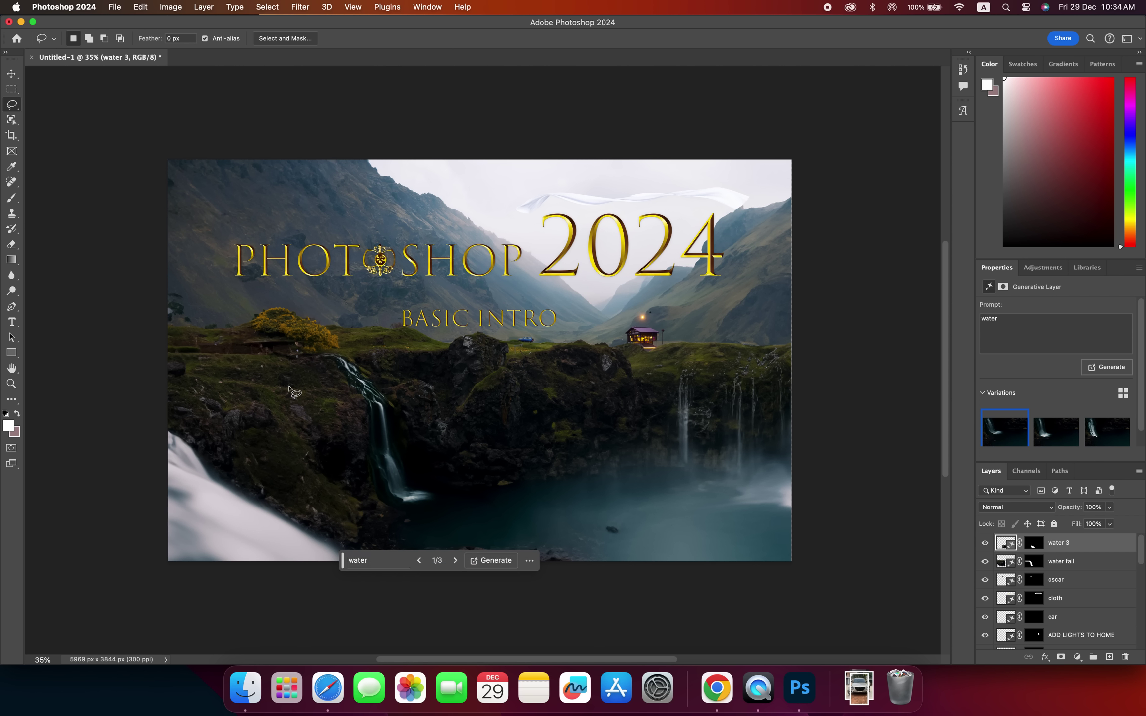
{"action": "mouse_move", "coordinate": [167, 239]}
{"action": "left_mouse_down"}
{"action": "mouse_move", "coordinate": [158, 186]}
{"action": "mouse_move", "coordinate": [266, 133]}
{"action": "mouse_move", "coordinate": [596, 133]}
{"action": "mouse_move", "coordinate": [813, 187]}
{"action": "mouse_move", "coordinate": [844, 385]}
{"action": "mouse_move", "coordinate": [792, 421]}
{"action": "mouse_move", "coordinate": [606, 441]}
{"action": "mouse_move", "coordinate": [343, 437]}
{"action": "mouse_move", "coordinate": [207, 401]}
{"action": "mouse_move", "coordinate": [166, 244]}
{"action": "left_mouse_up"}
Step: Generate 'rain' over the upper landscape, preview variations 2 and 3, then hide the rain layer
{"action": "left_click", "coordinate": [408, 471]}
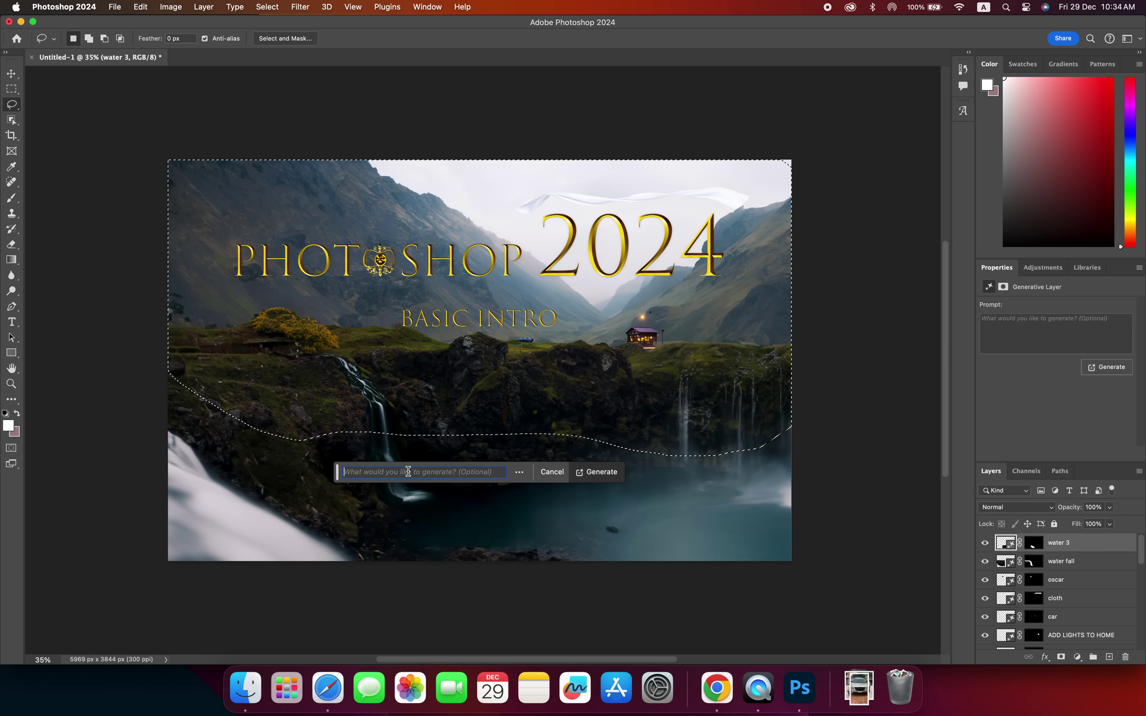
{"action": "type", "text": "ra"}
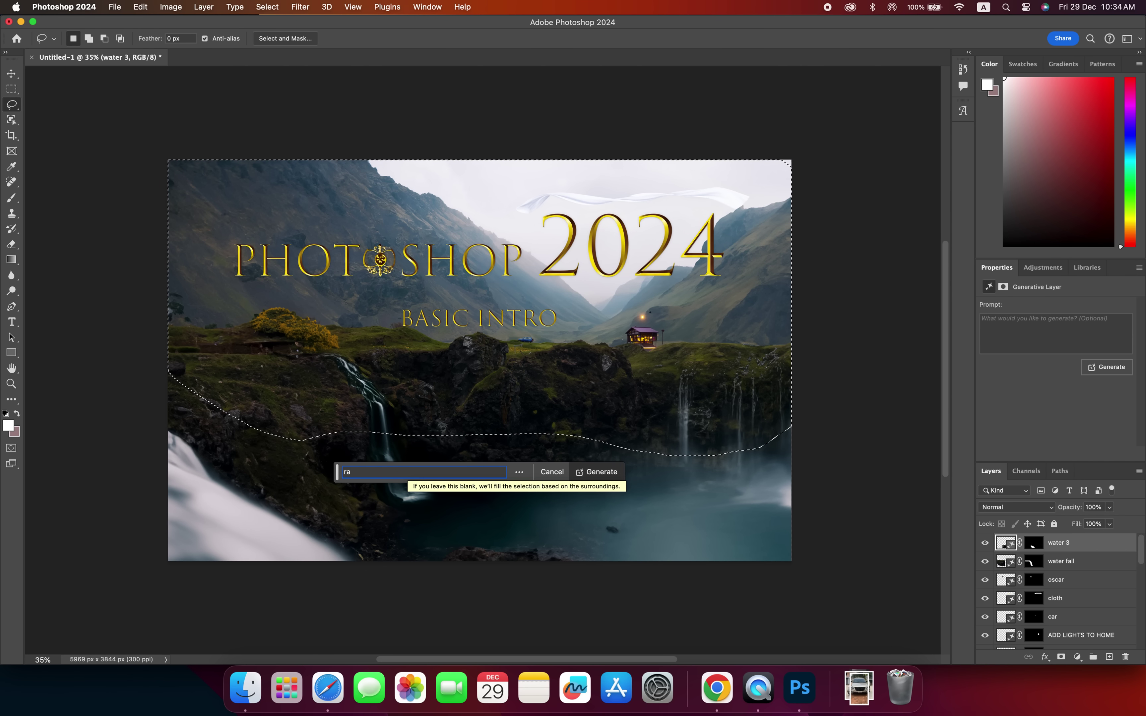
{"action": "type", "text": "in"}
{"action": "key", "text": "Return"}
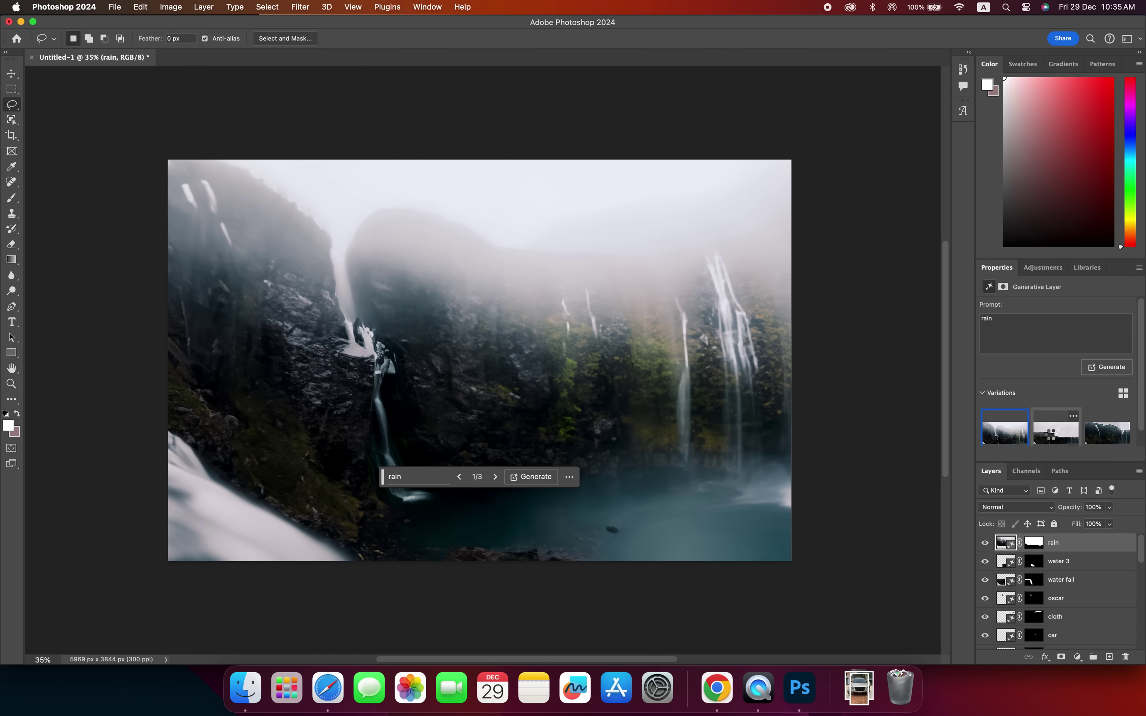
{"action": "left_click", "coordinate": [1051, 439]}
{"action": "left_click", "coordinate": [1100, 438]}
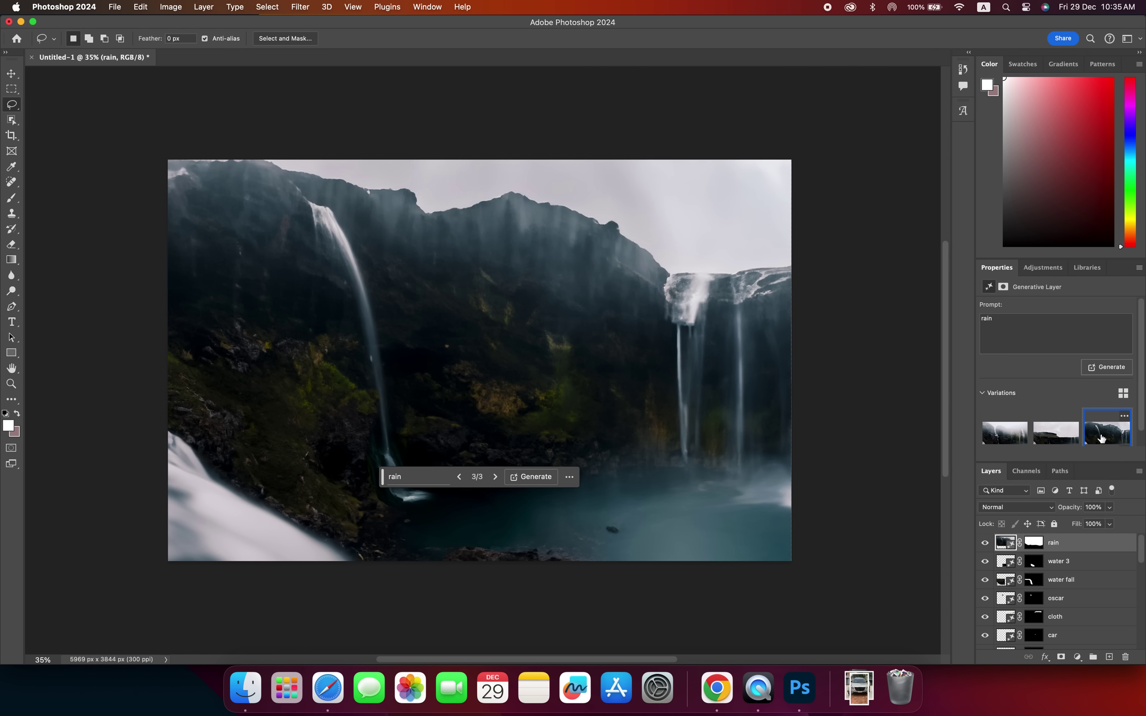
{"action": "left_click", "coordinate": [985, 543]}
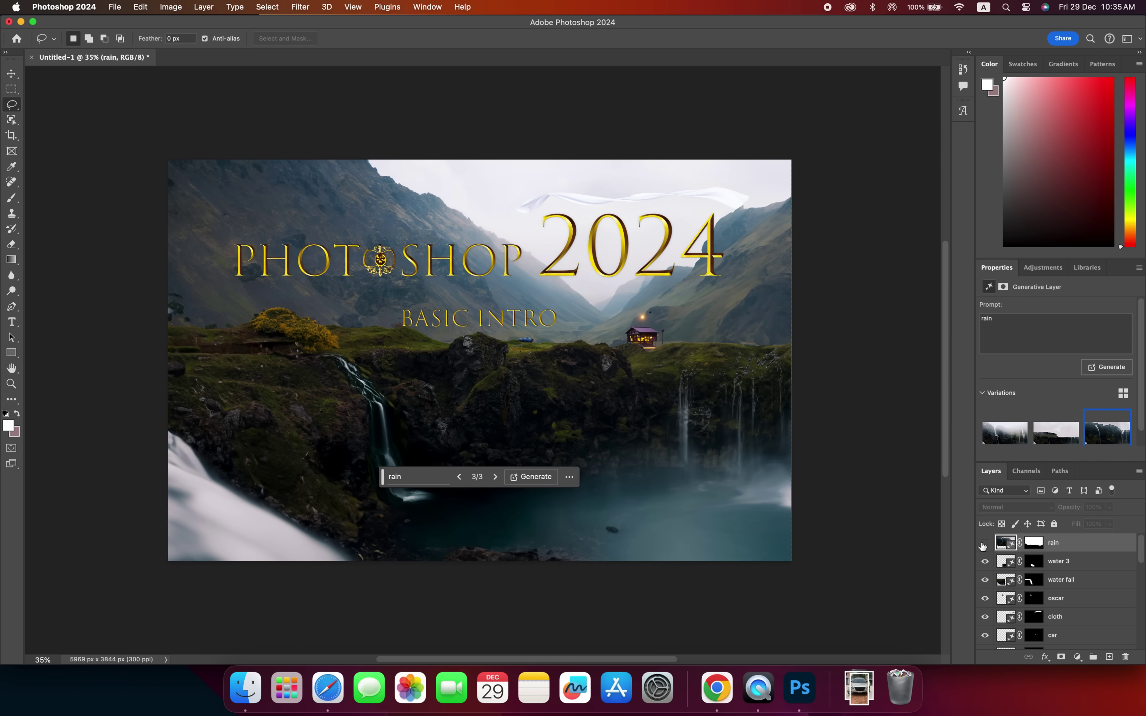
Step: Show the Malayalam text layer and its Layer 1 underline again
{"action": "left_click_drag", "start_coordinate": [1141, 549], "coordinate": [1141, 577]}
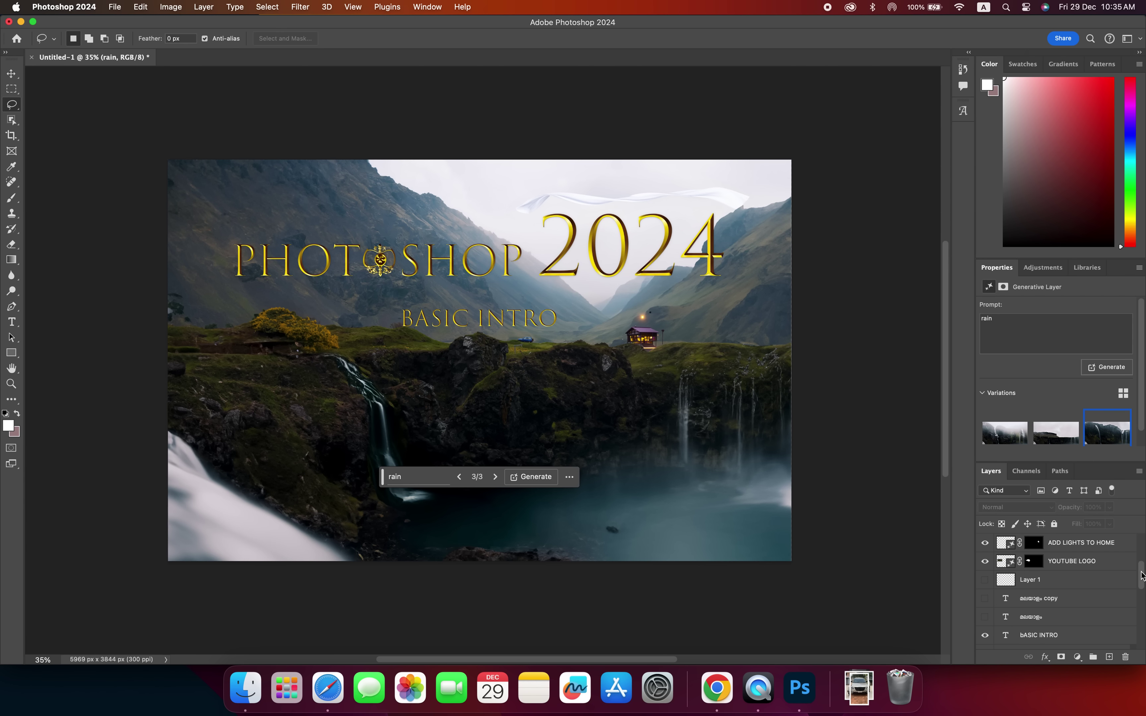
{"action": "left_click", "coordinate": [984, 617]}
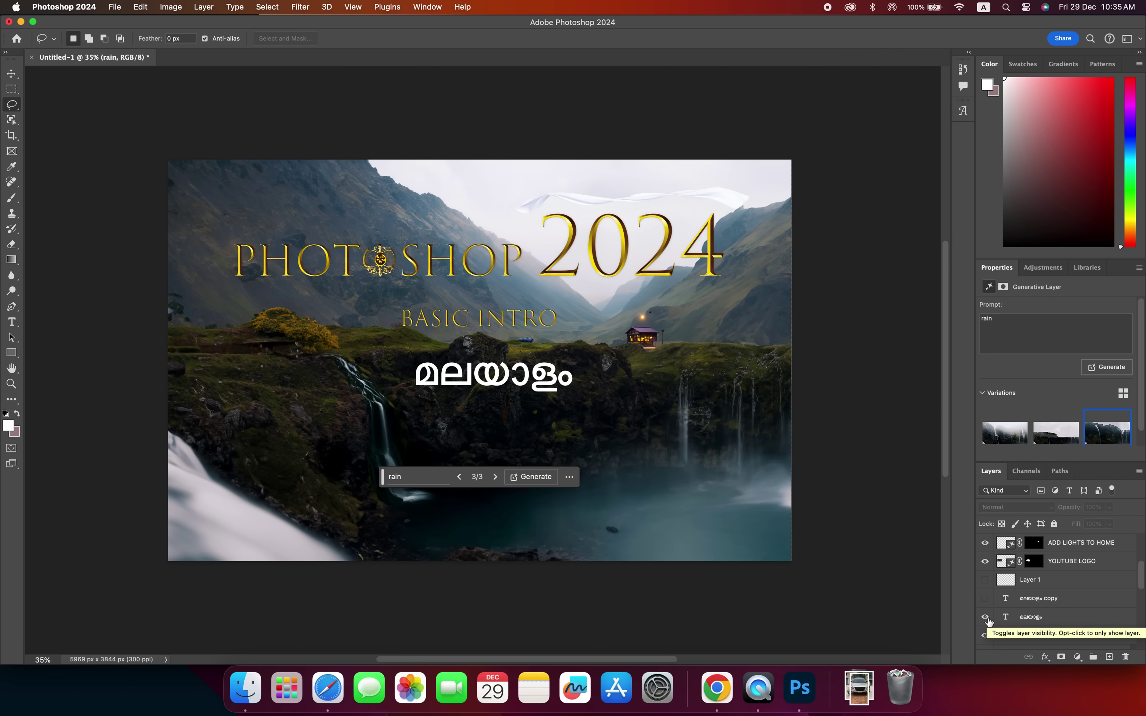
{"action": "left_click", "coordinate": [984, 579]}
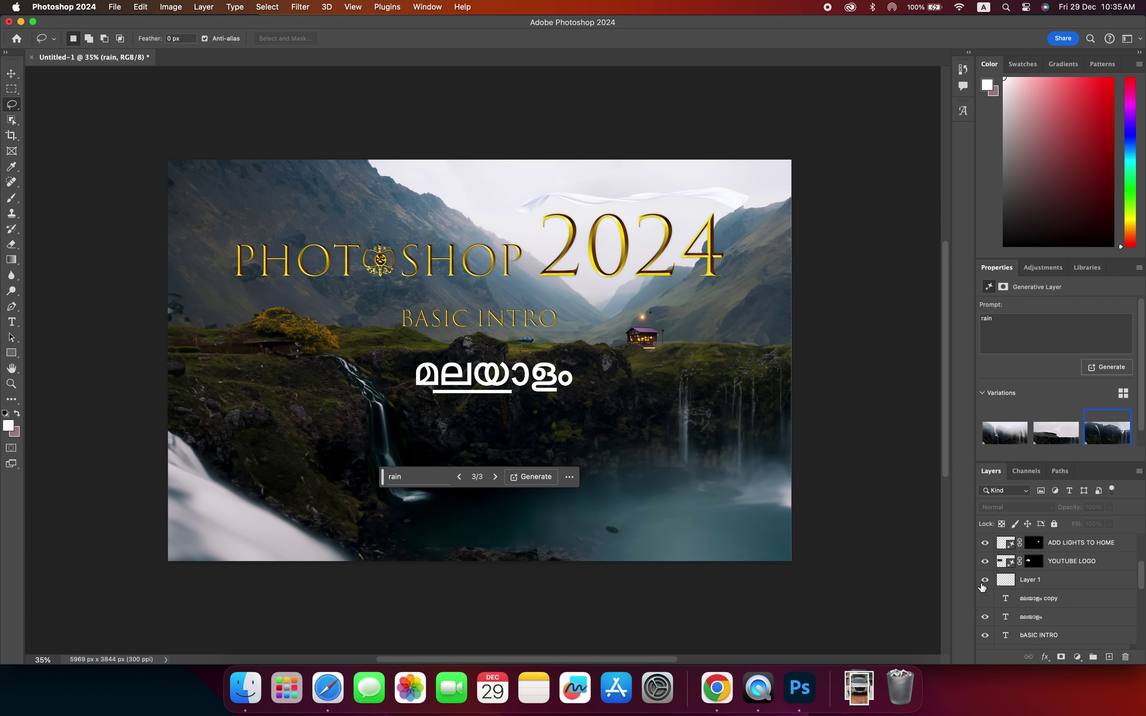
Step: Shift the Layer 1 underline with the Move tool to sit directly beneath the Malayalam text
{"action": "right_click", "coordinate": [478, 393]}
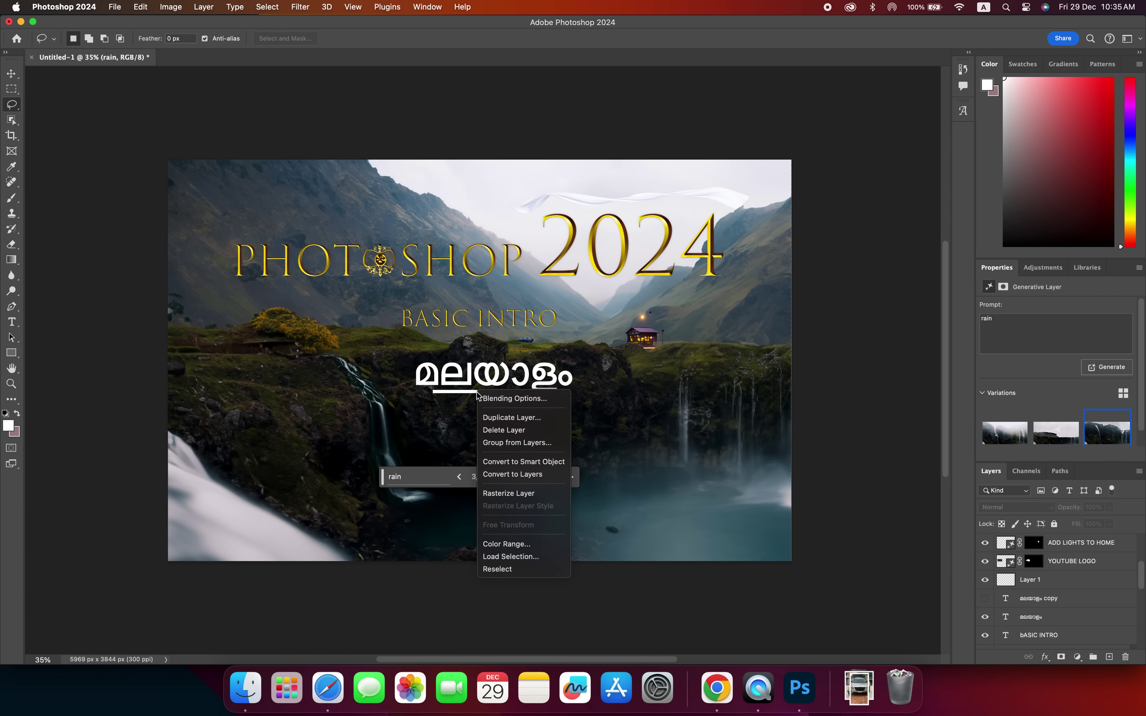
{"action": "left_click", "coordinate": [12, 82]}
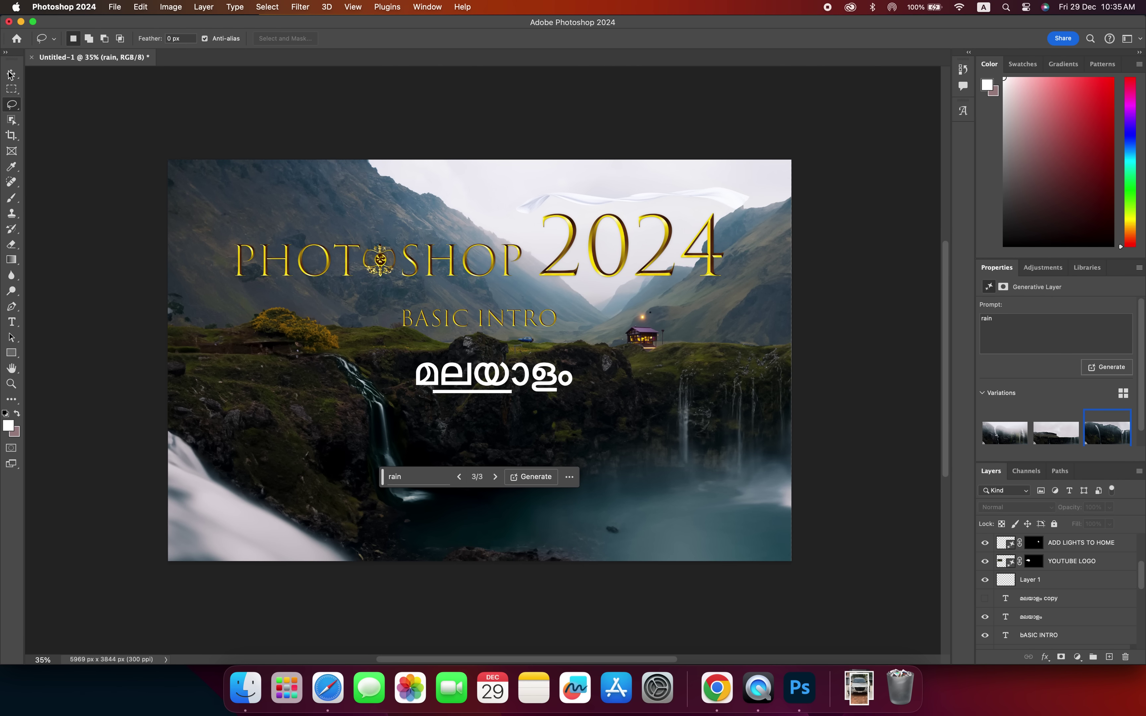
{"action": "right_click", "coordinate": [463, 392]}
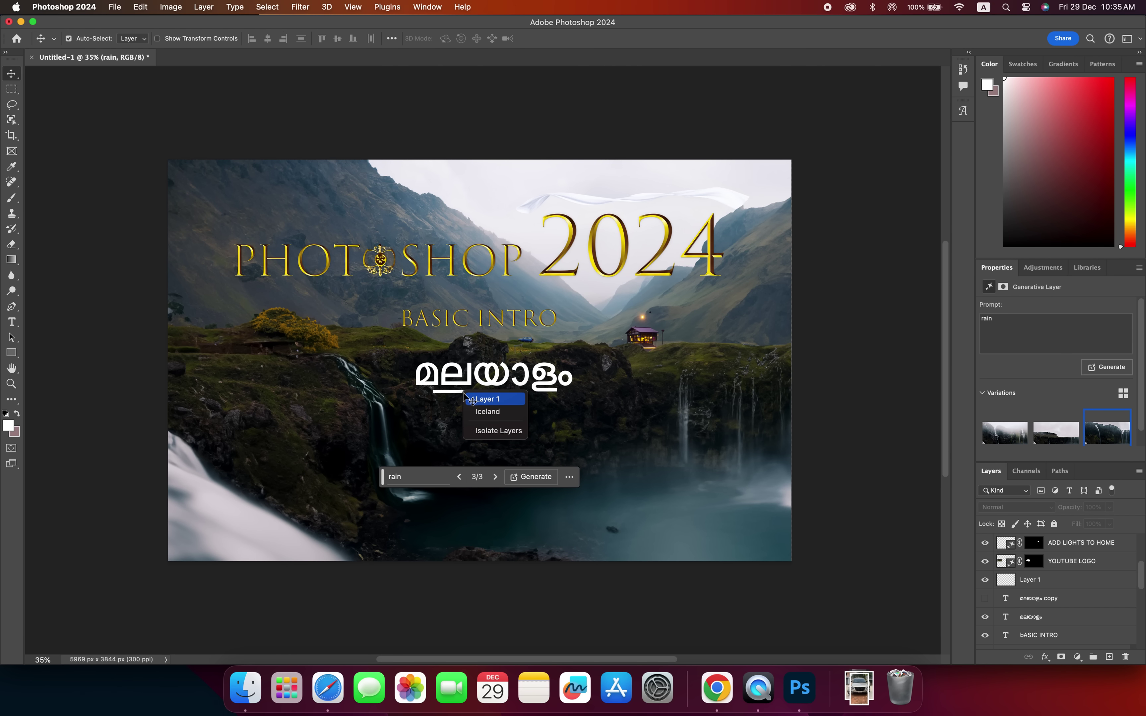
{"action": "left_click", "coordinate": [466, 398]}
{"action": "left_click_drag", "start_coordinate": [463, 394], "coordinate": [447, 394]}
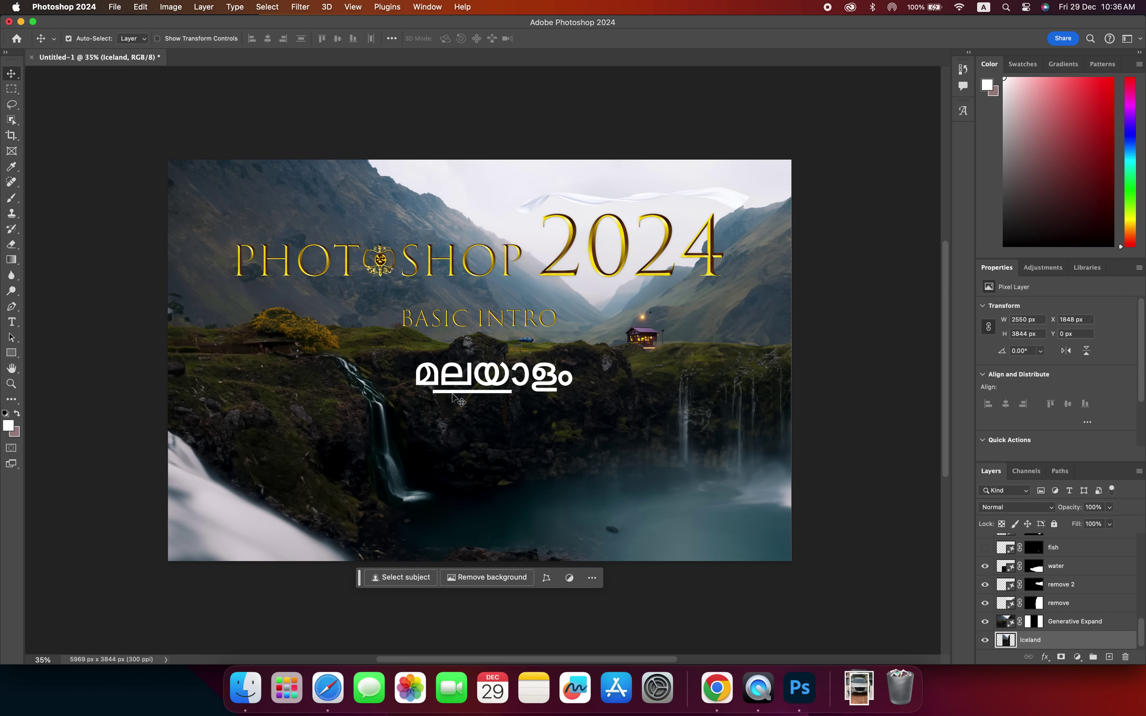
{"action": "right_click", "coordinate": [453, 394]}
{"action": "left_click", "coordinate": [475, 399]}
{"action": "key", "text": "super+z"}
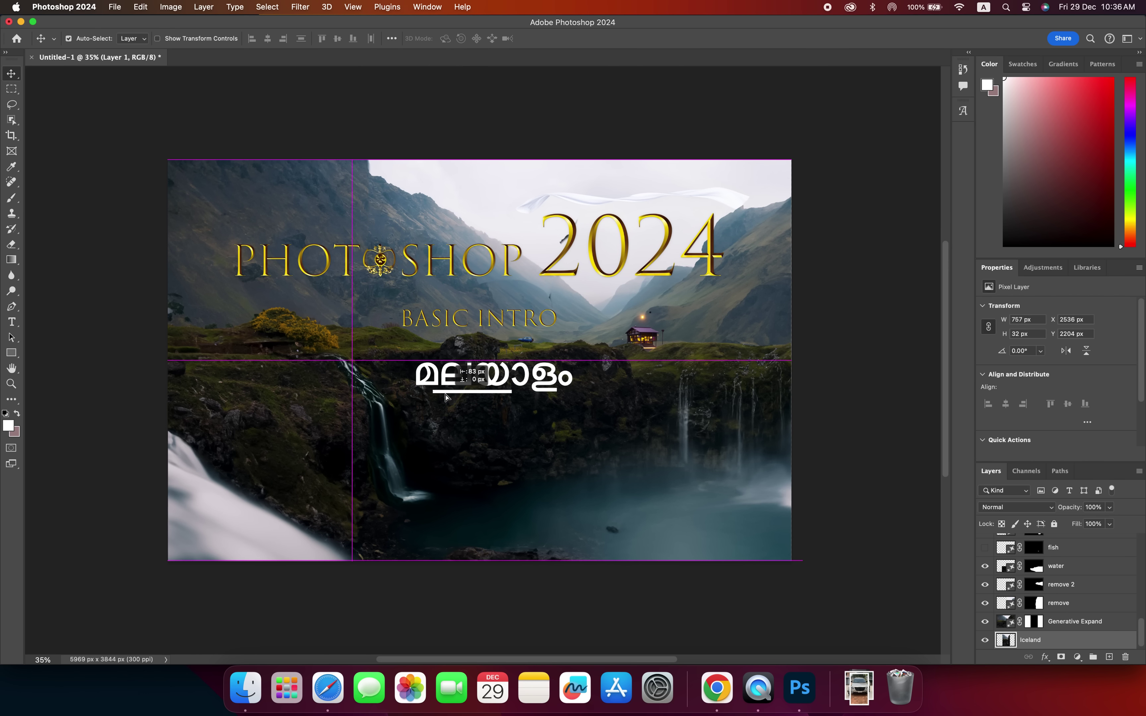
{"action": "key", "text": "super+z"}
{"action": "key", "text": "super+shift+z"}
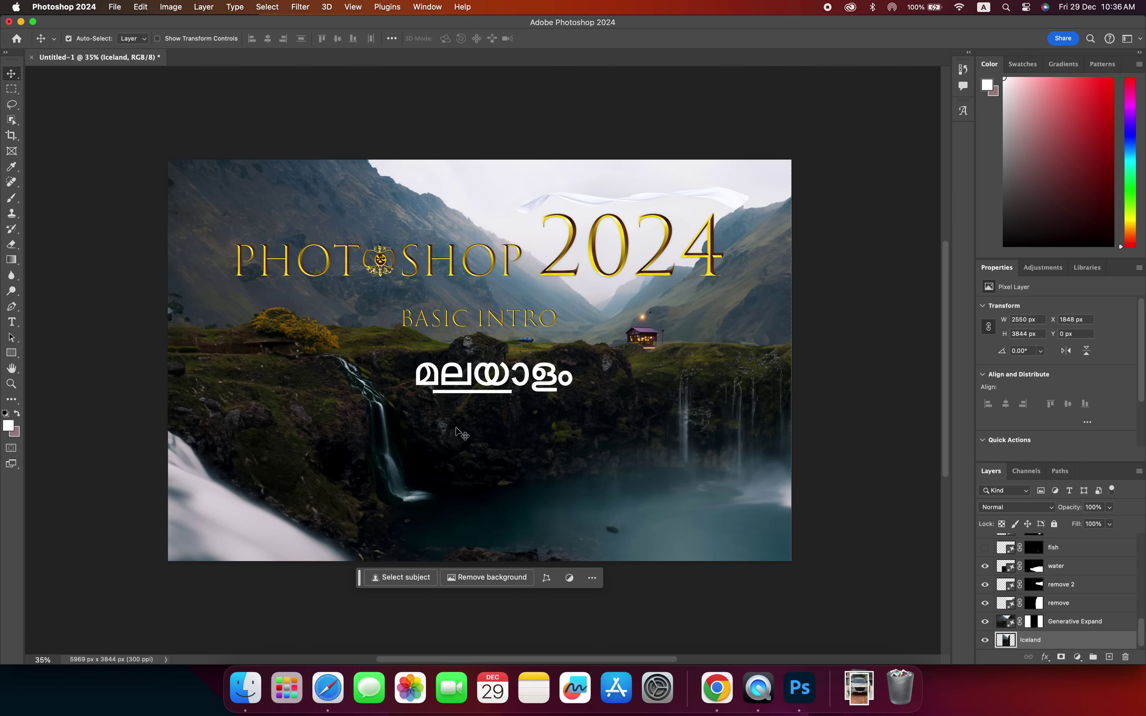
Step: Save a JPEG copy at quality 7 (Medium), then close Untitled-1 without saving
{"action": "left_click", "coordinate": [119, 10]}
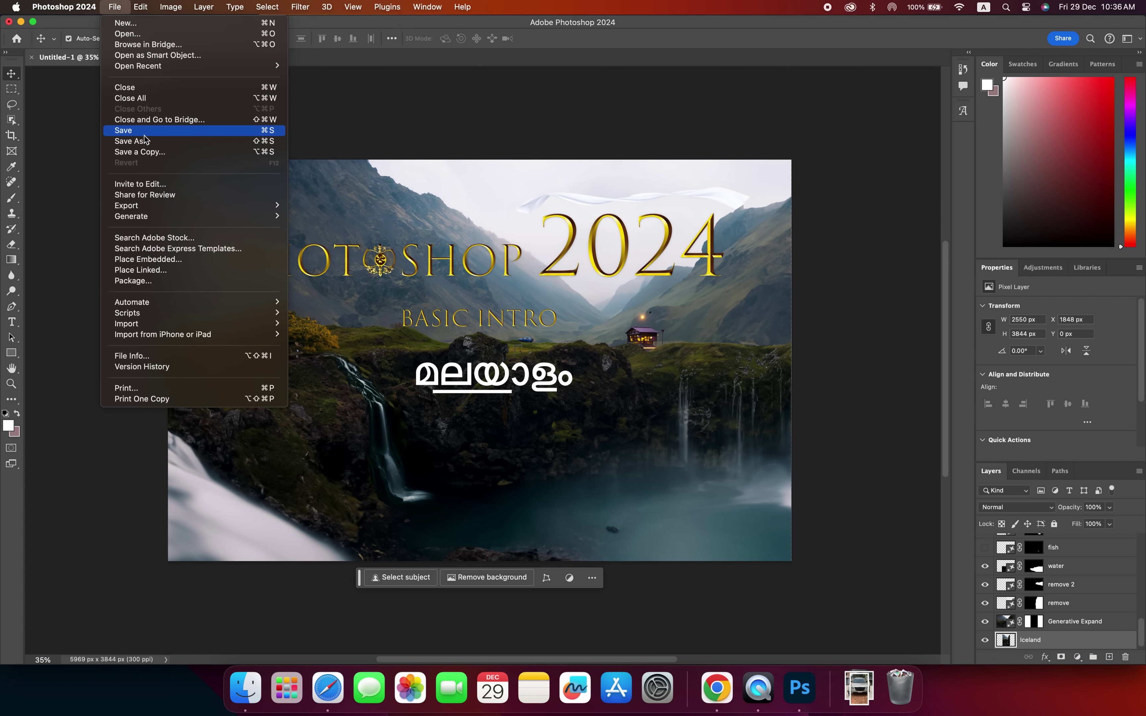
{"action": "left_click", "coordinate": [153, 152]}
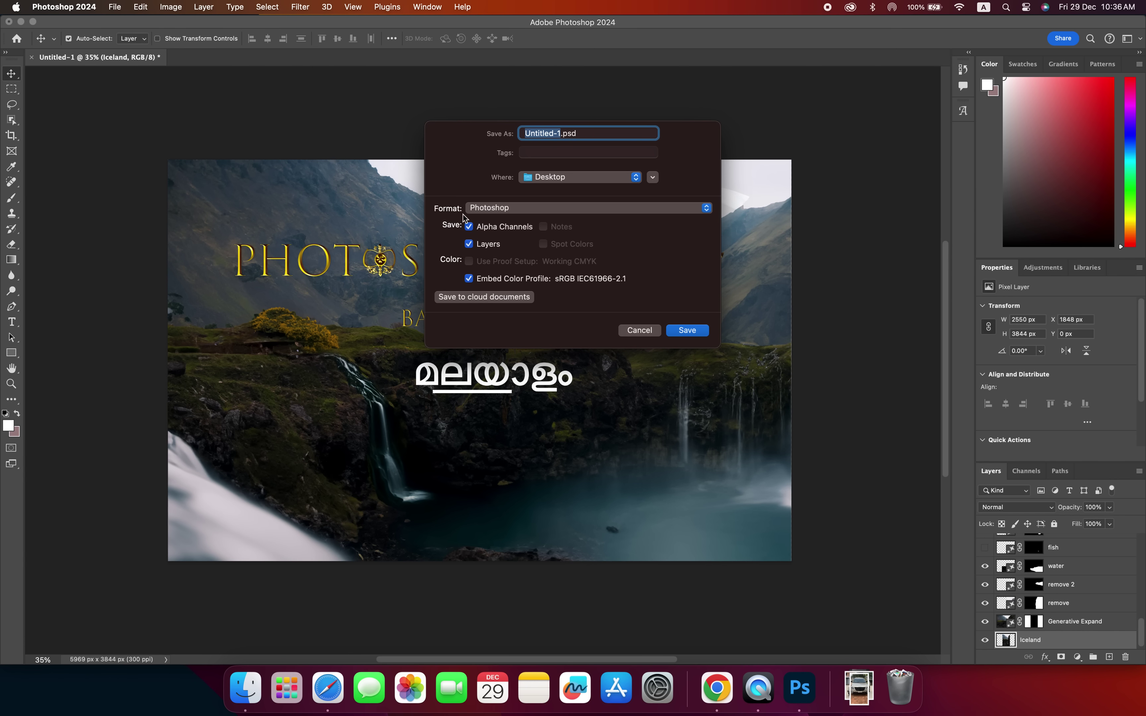
{"action": "left_click", "coordinate": [513, 208]}
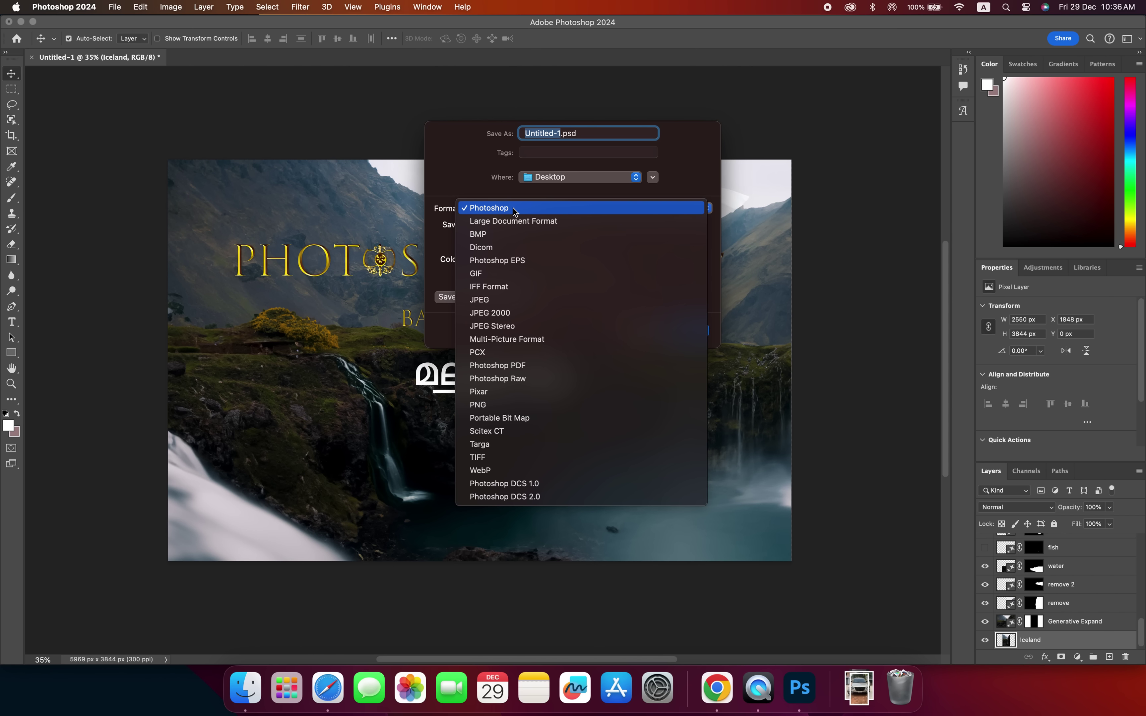
{"action": "left_click", "coordinate": [510, 299]}
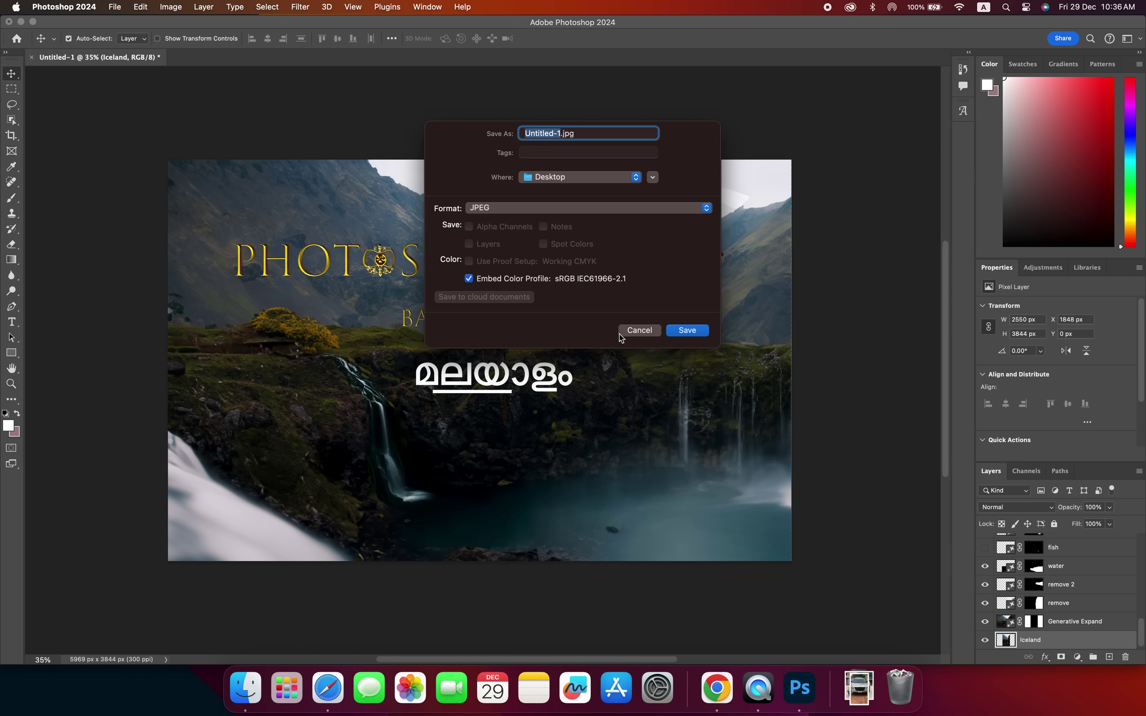
{"action": "left_click", "coordinate": [686, 333]}
{"action": "left_click_drag", "start_coordinate": [599, 245], "coordinate": [586, 246]}
{"action": "left_click", "coordinate": [574, 241]}
{"action": "left_click", "coordinate": [559, 244]}
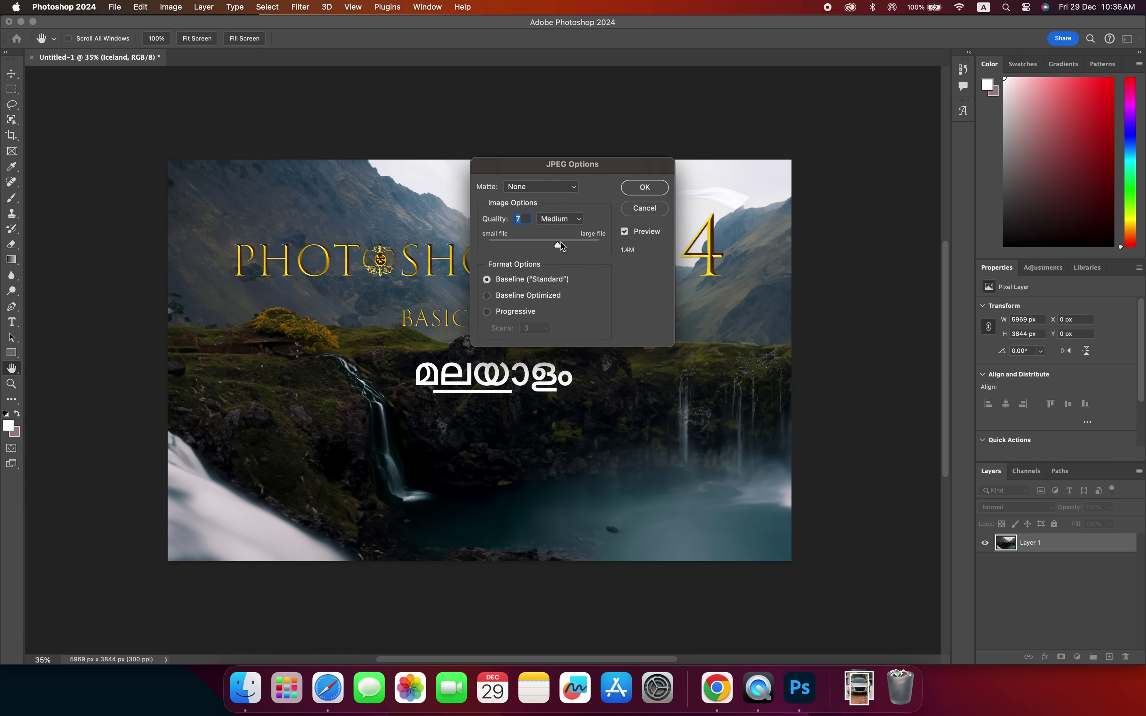
{"action": "left_click", "coordinate": [648, 204]}
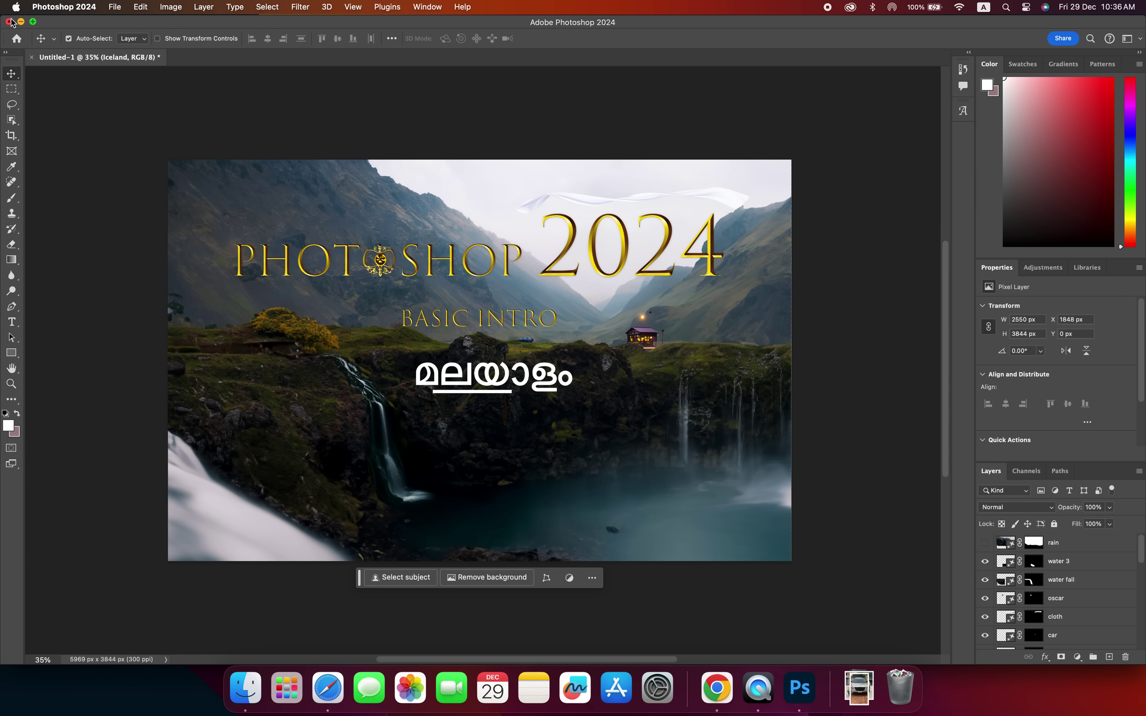
{"action": "left_click", "coordinate": [10, 22]}
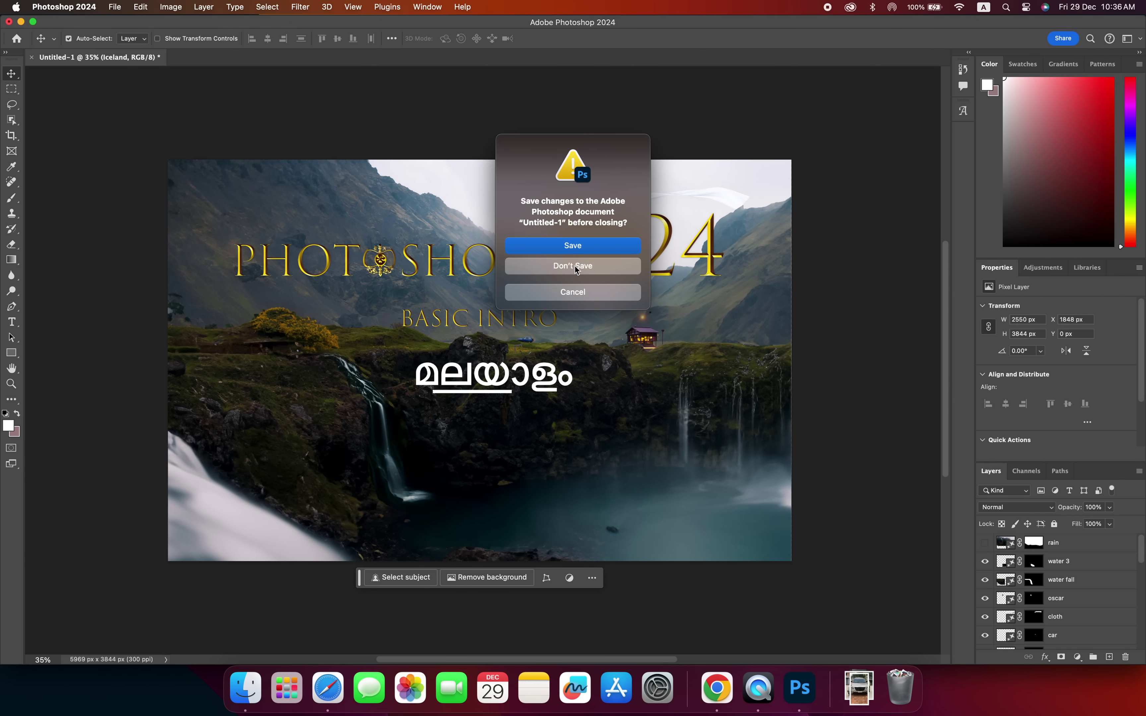
{"action": "left_click", "coordinate": [575, 267]}
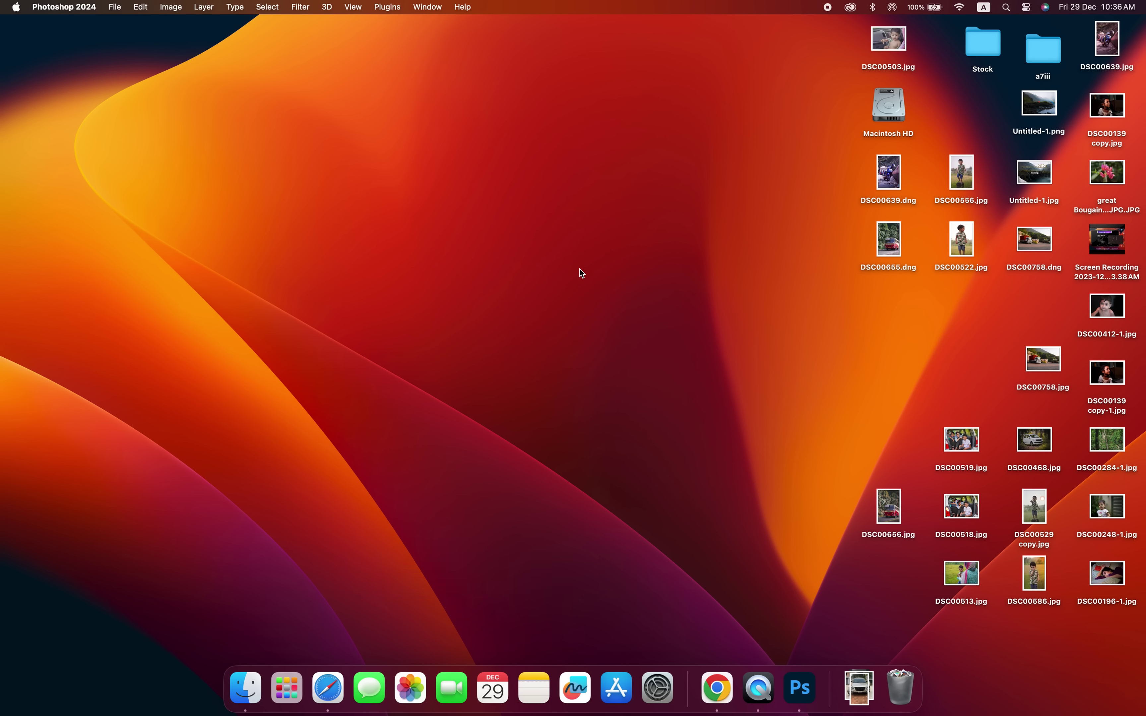